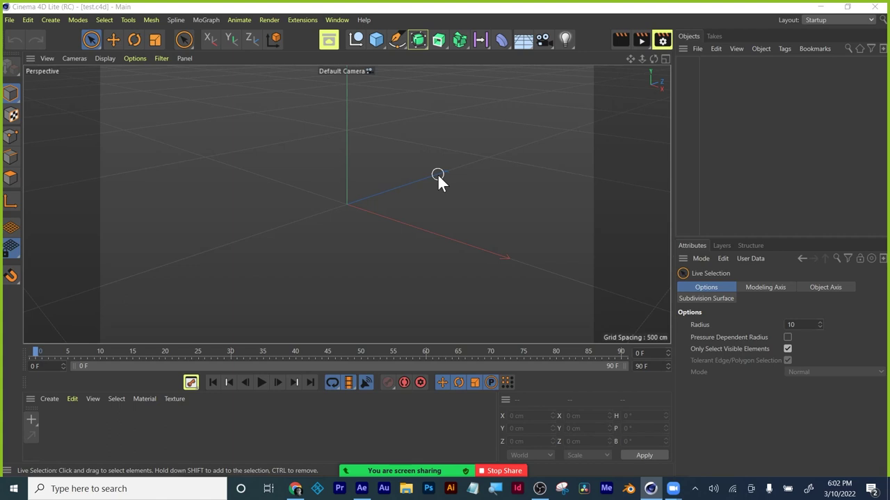
Open Canvas Files > Art 228 Virtual > reference files > HomeWork_02 reference materials, then minimize Chrome.
left_click(295, 489)
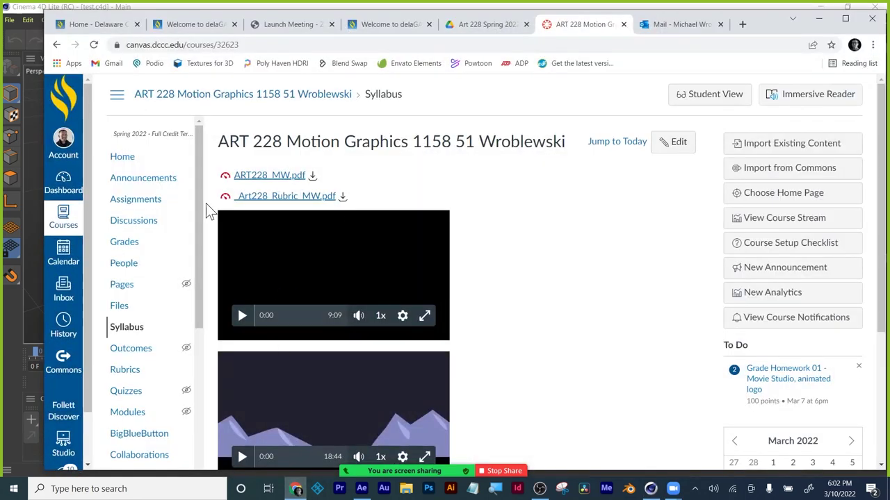
left_click(125, 306)
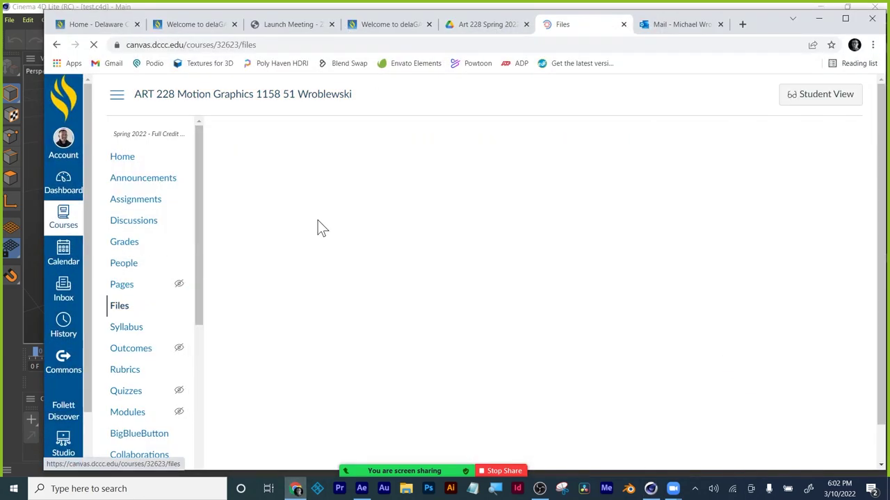
left_click(285, 189)
scroll(506, 360, "down", 1)
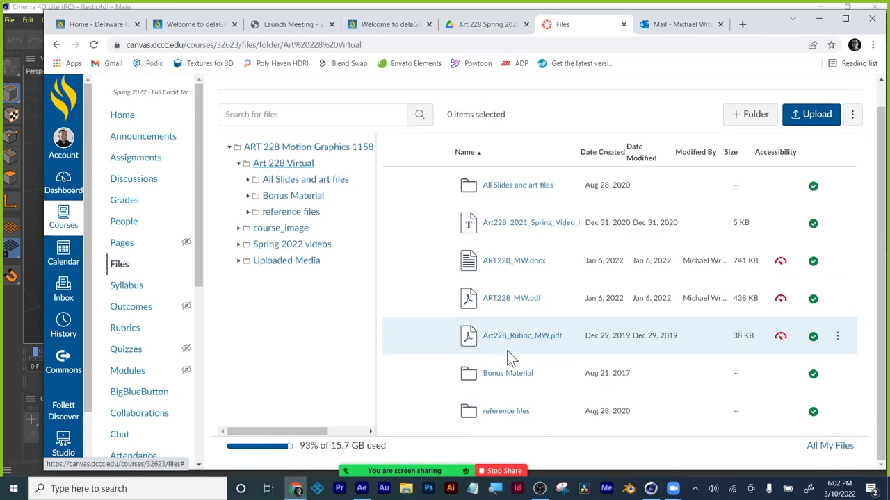
left_click(508, 414)
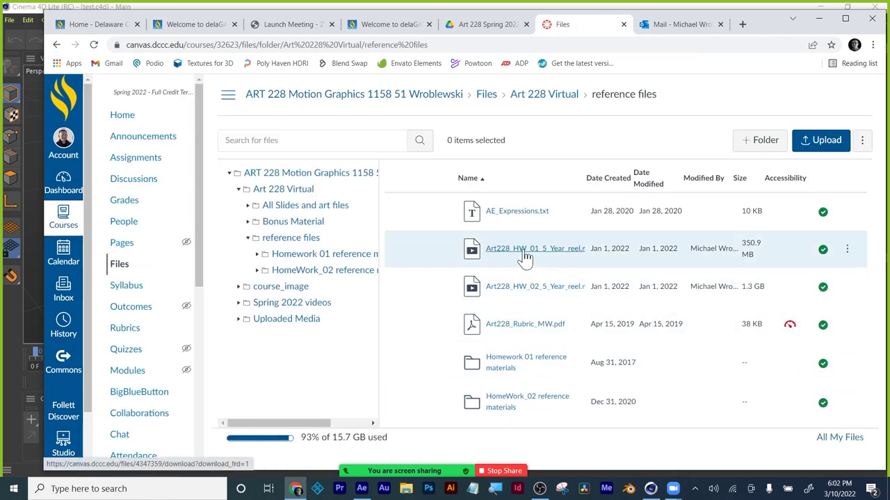
left_click(516, 406)
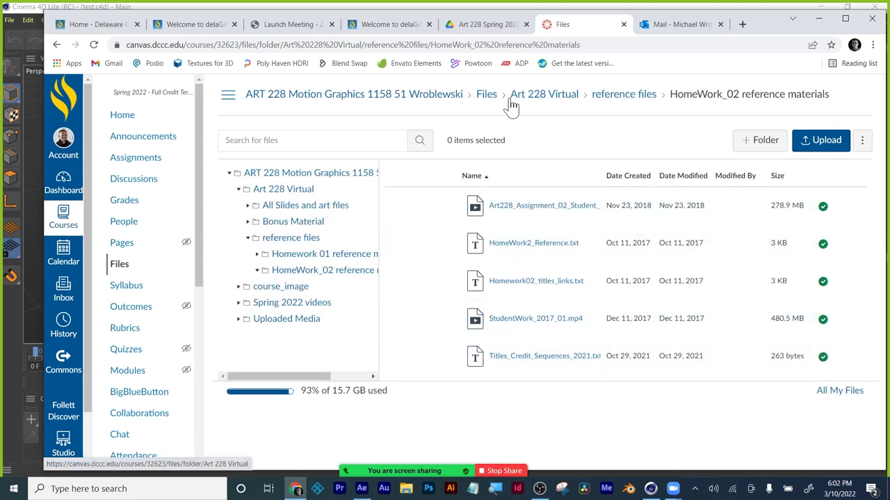
left_click(820, 23)
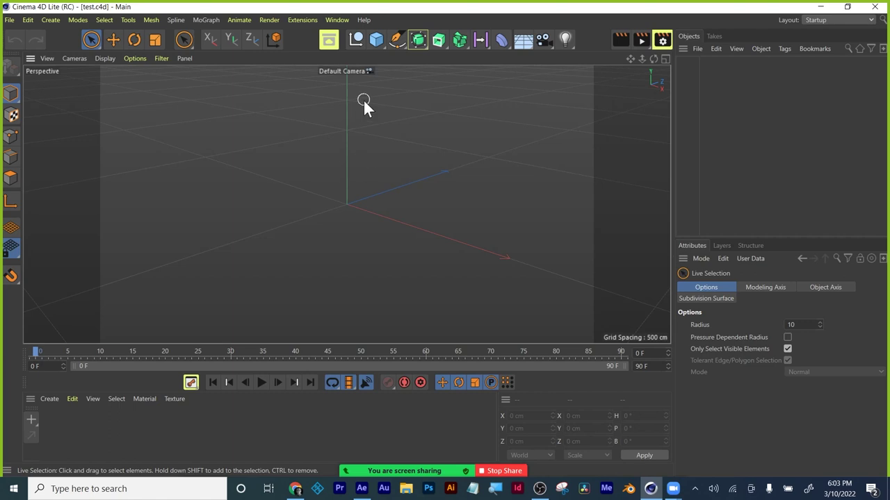
left_click(375, 43)
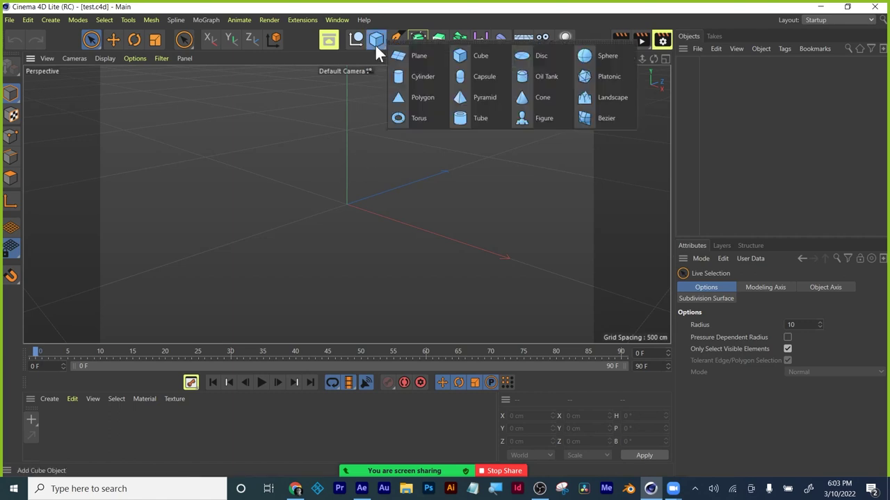
left_click(373, 43)
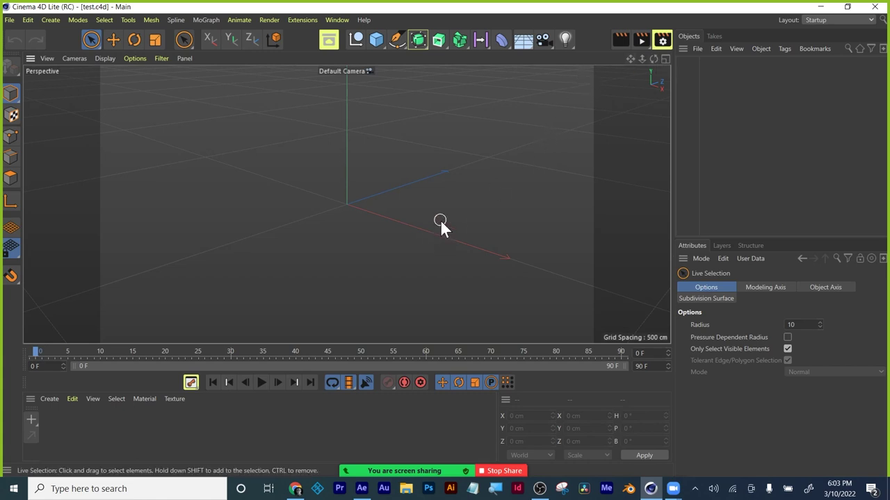
mouse_move(440, 220)
left_mouse_down("alt")
mouse_move(417, 233)
mouse_move(452, 224)
mouse_move(424, 164)
mouse_move(416, 240)
mouse_move(510, 246)
mouse_move(421, 248)
mouse_move(449, 258)
mouse_move(445, 174)
mouse_move(443, 254)
mouse_move(438, 221)
mouse_move(435, 234)
left_mouse_up("alt")
scroll(452, 224, "up", 2)
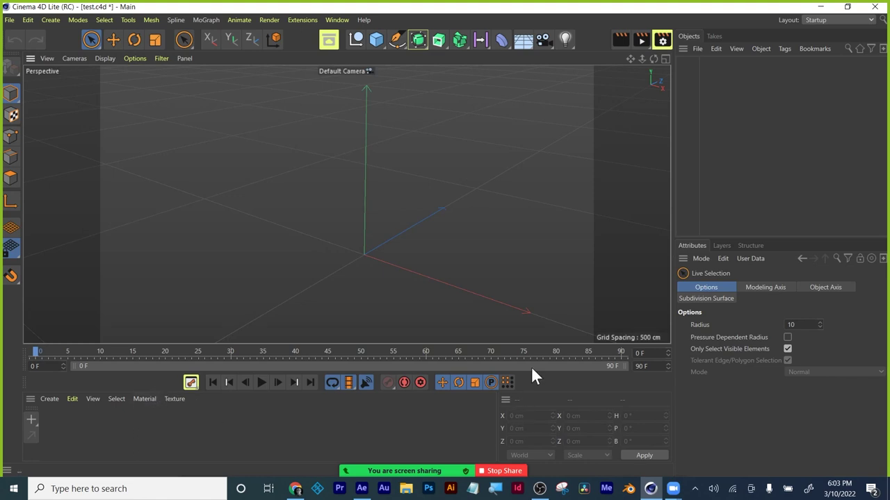
Add a cube and raise it along its vertical axis.
left_click(382, 43)
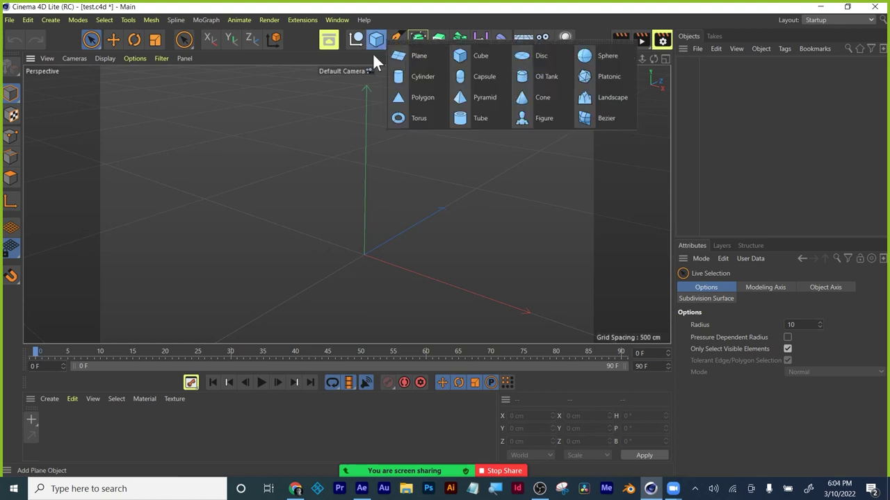
left_click(461, 59)
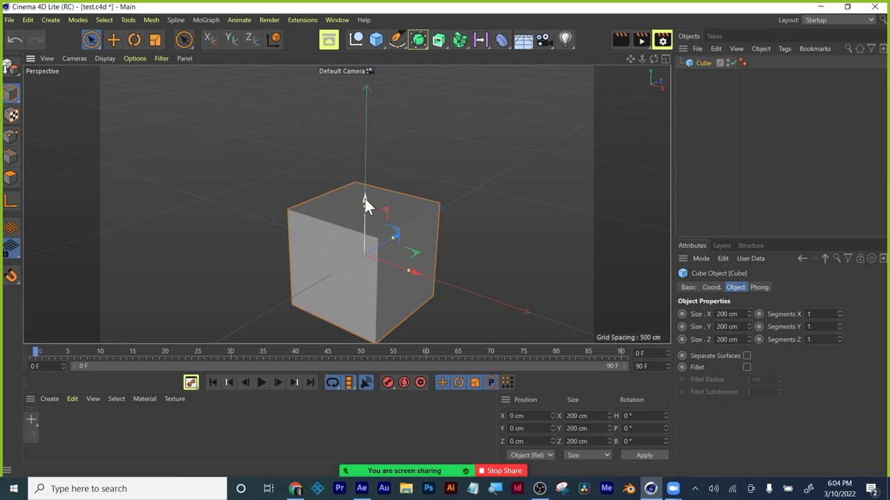
left_click_drag(365, 199, 362, 148)
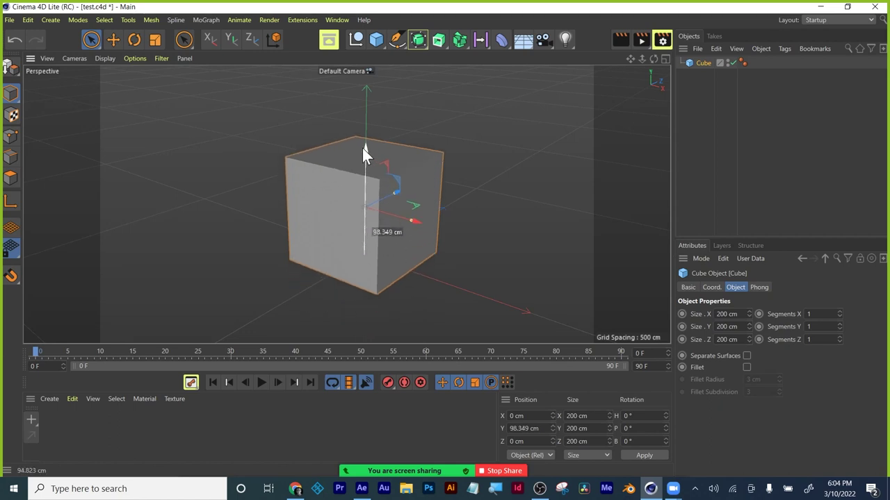
Add a torus and scale it up uniformly.
left_click(377, 41)
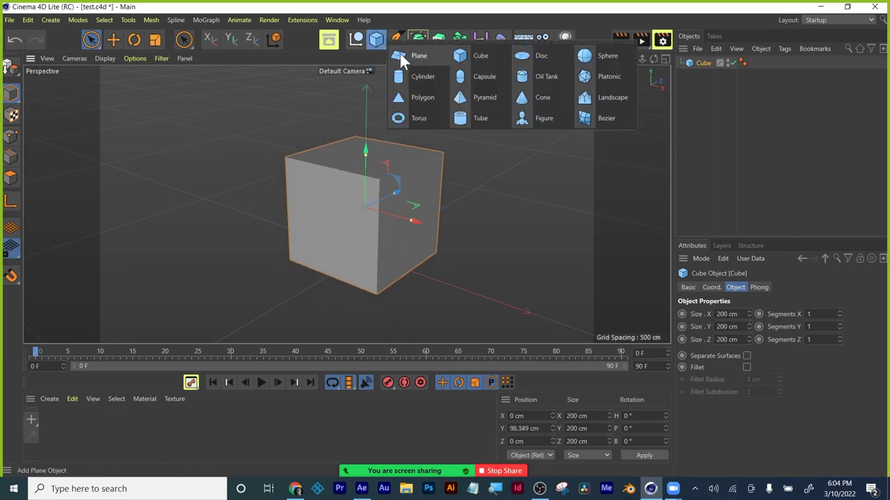
left_click(419, 119)
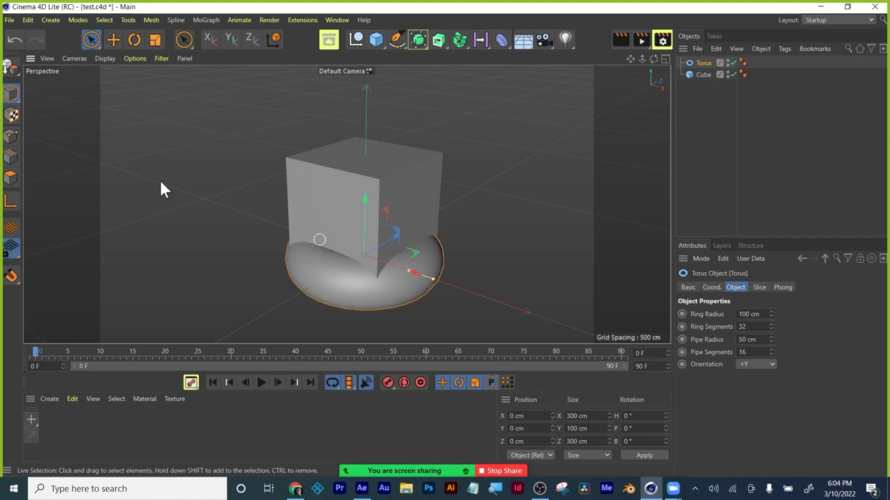
left_click(151, 40)
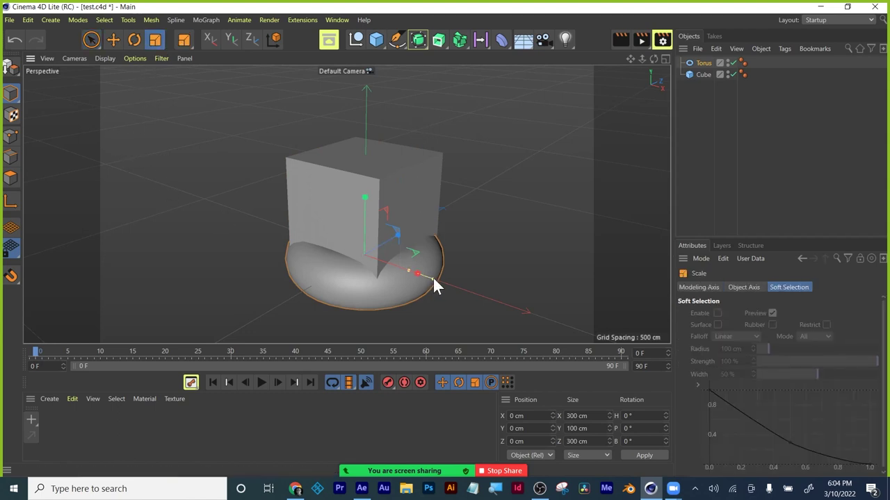
left_click_drag(432, 279, 501, 312)
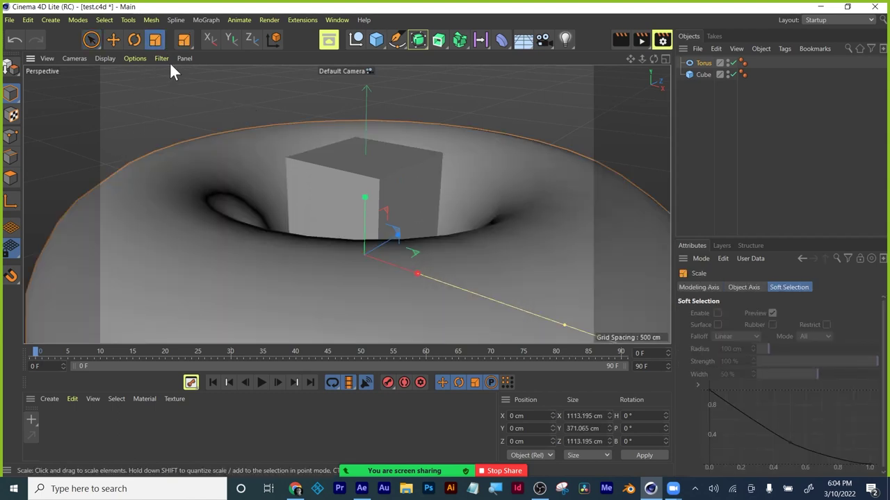
left_click(113, 39)
left_click(703, 72)
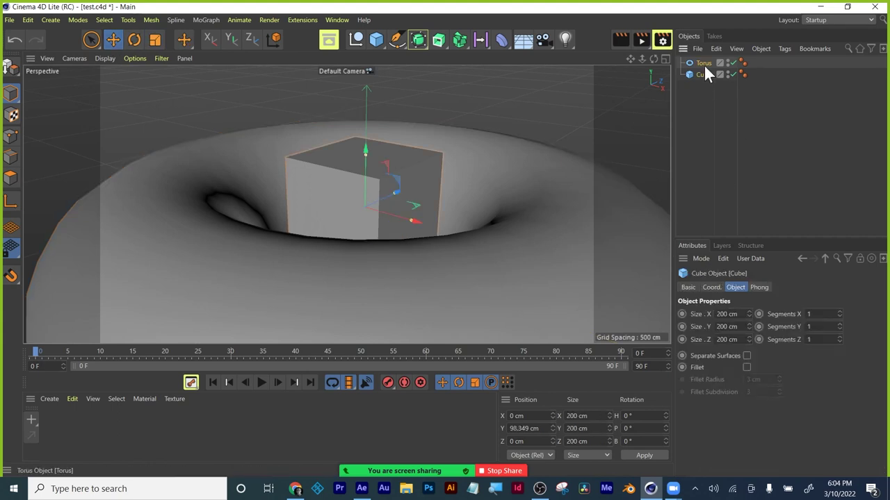
left_click(703, 63)
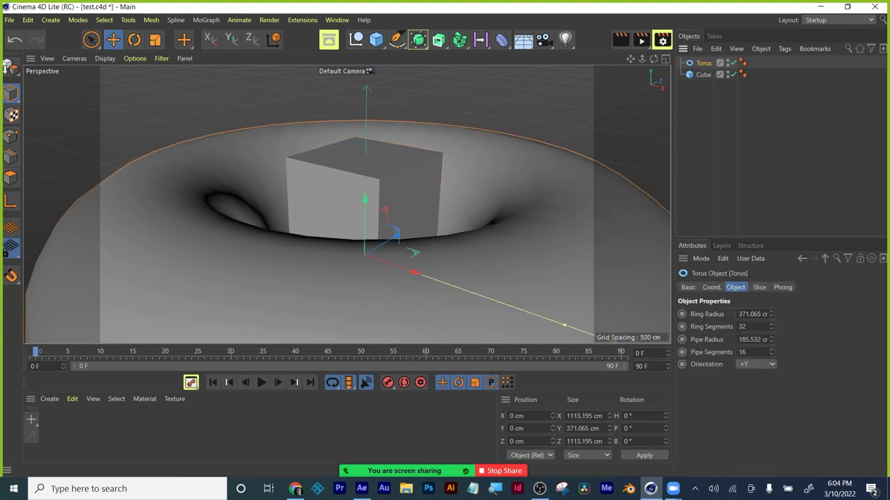
Set the torus ring radius to 150 cm and drag its pipe thinner.
left_click(739, 314)
type("30")
key("Return")
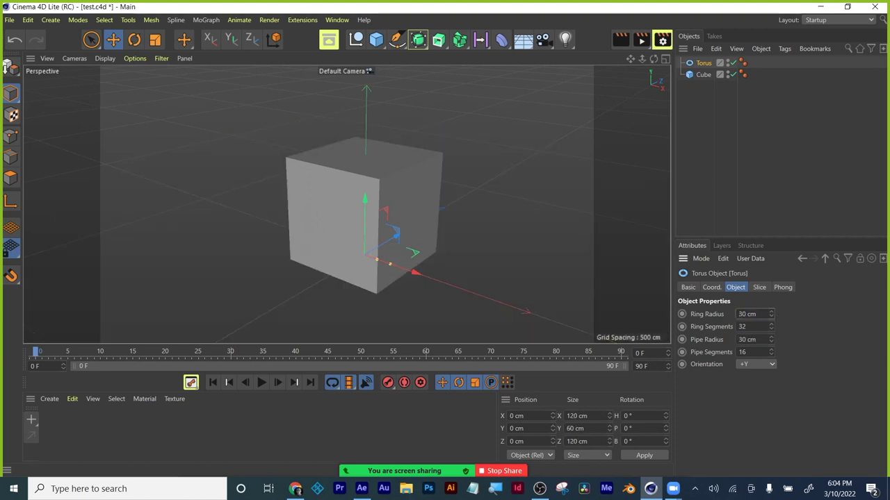
left_click(749, 314)
type("150")
key("Return")
left_click_drag(519, 295, 440, 277)
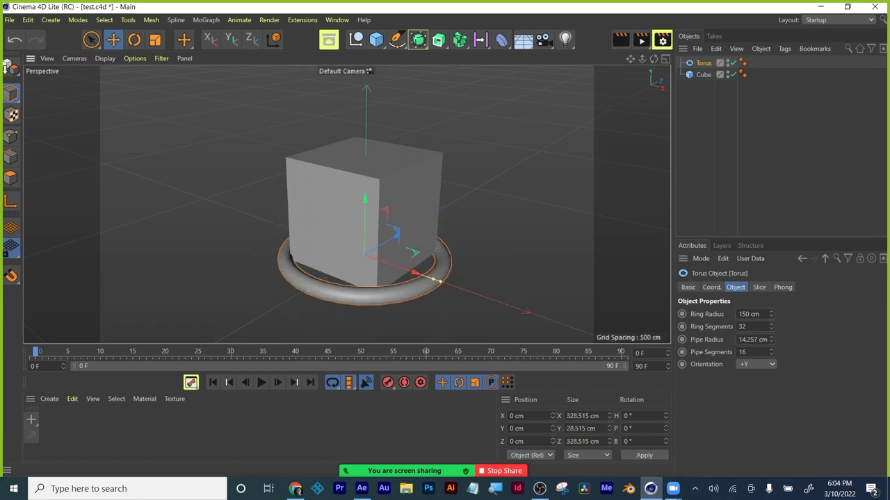
Set the torus pipe radius to 15 cm.
left_click(753, 339)
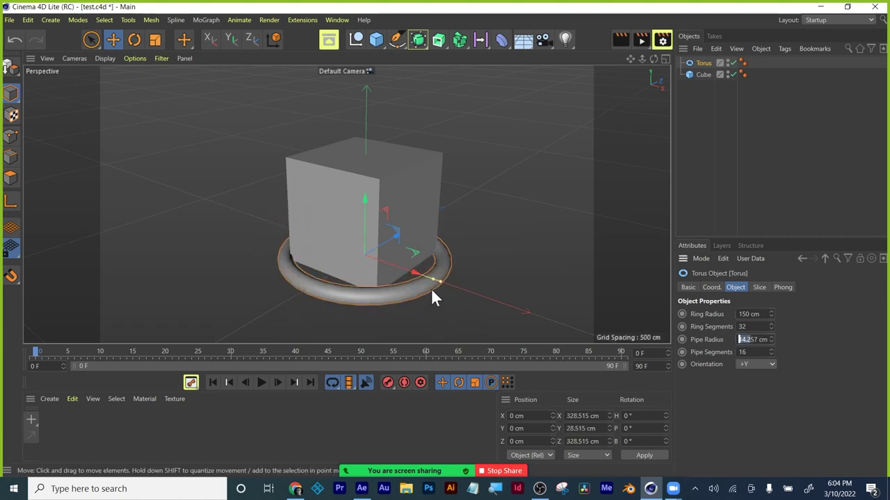
type("150")
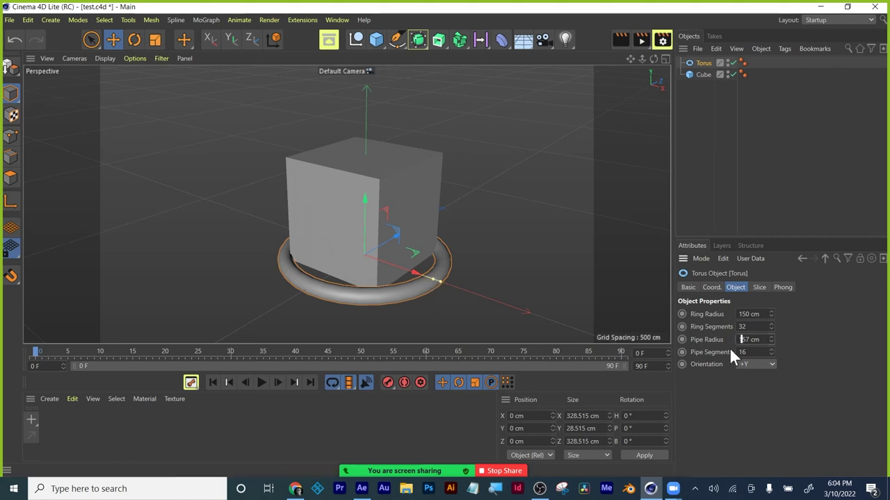
key("Return")
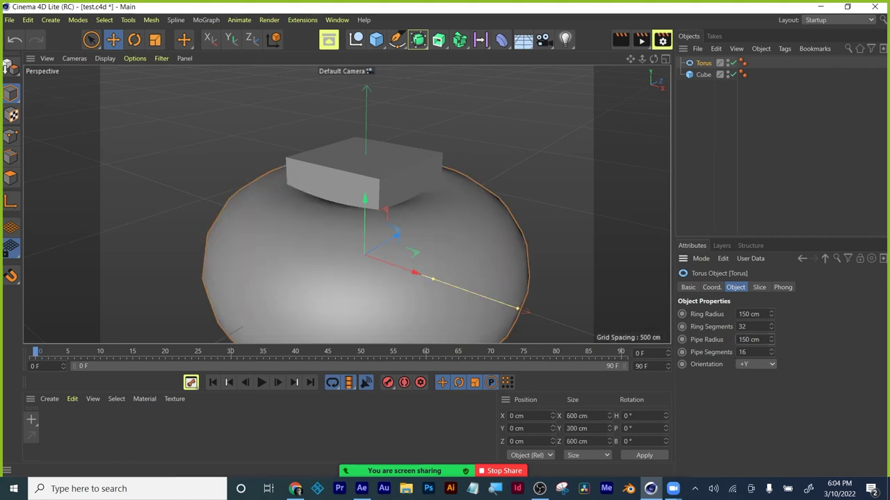
type("10")
key("Return")
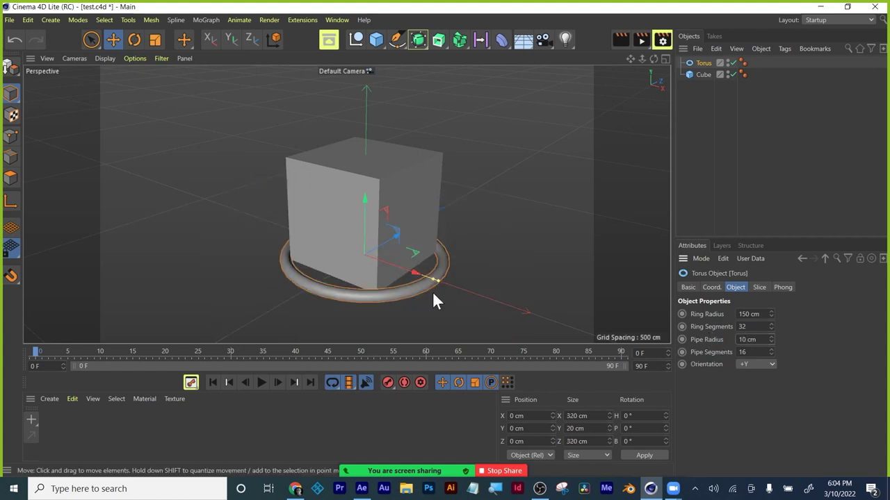
left_click_drag(437, 281, 540, 327)
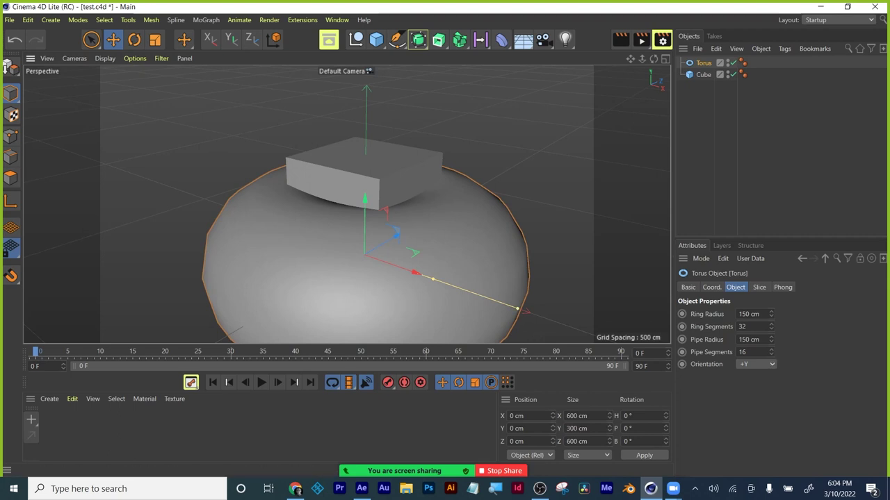
left_click(754, 339)
type("15")
key("Return")
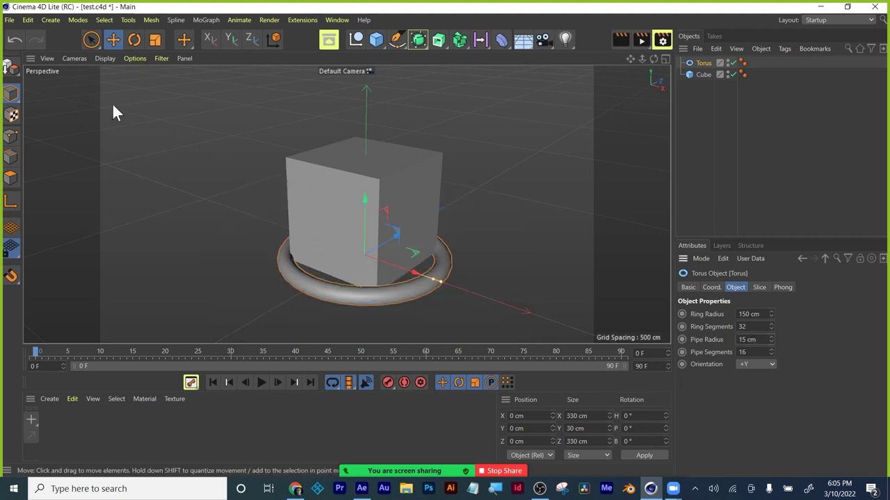
Scale the torus uniformly to 303%, about 591 cm across, and view it from slightly above.
left_click(155, 44)
left_click_drag(436, 278, 524, 312)
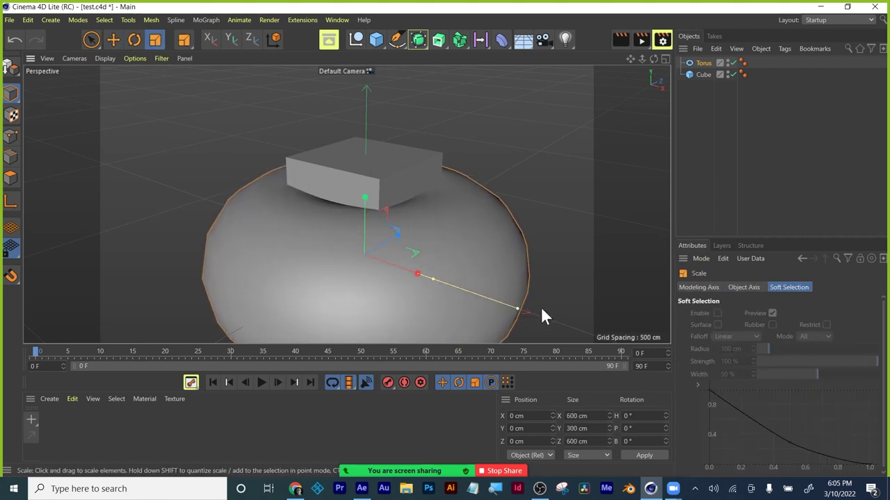
key("ctrl+z")
left_click_drag(399, 236, 421, 233)
left_click(111, 40)
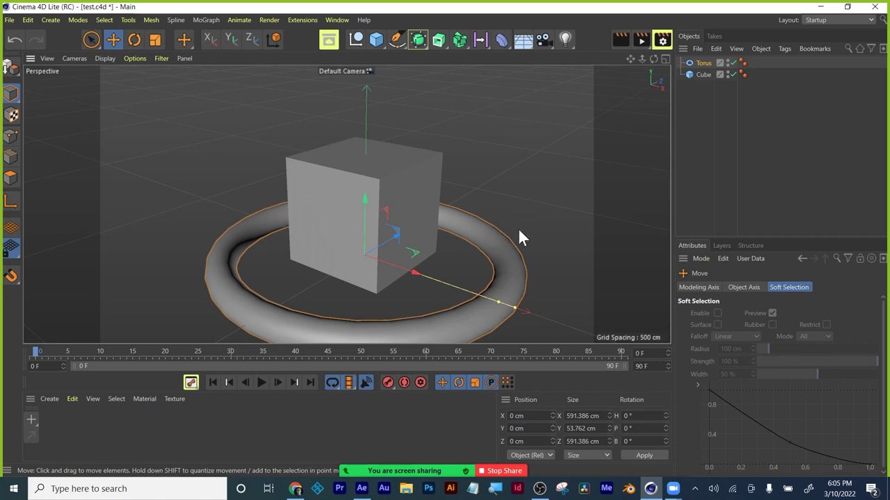
left_click_drag(518, 223, 529, 193, "alt")
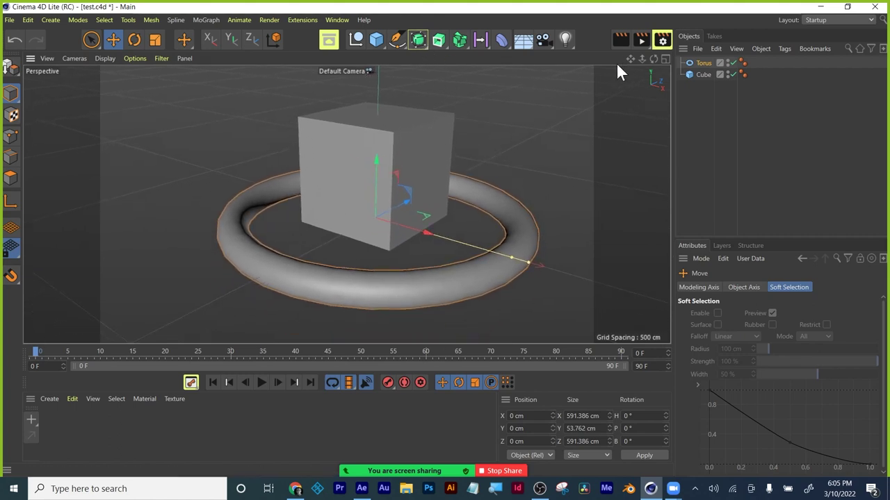
Add a camera and an omni light, shifting the light along X.
left_click(545, 38)
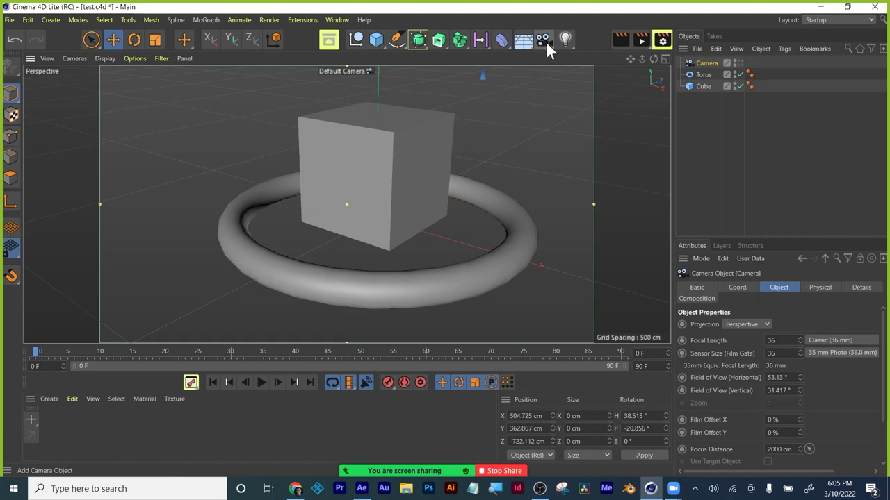
left_click(565, 40)
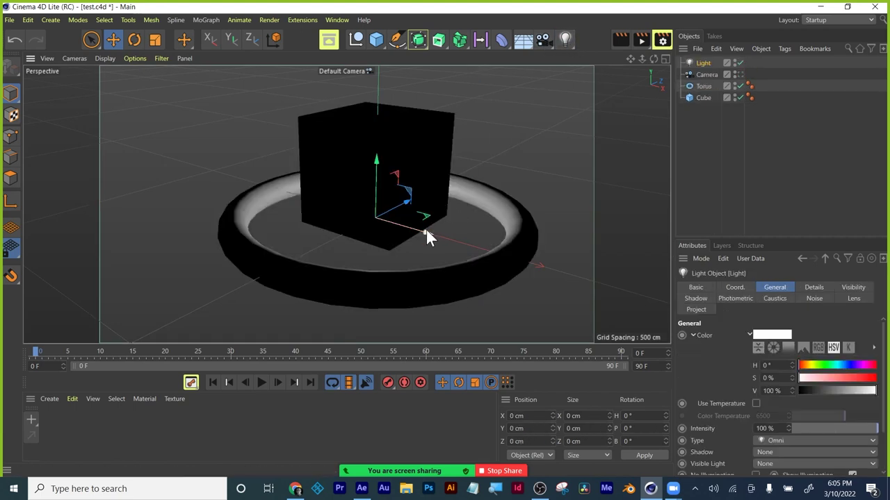
left_click_drag(426, 235, 514, 261)
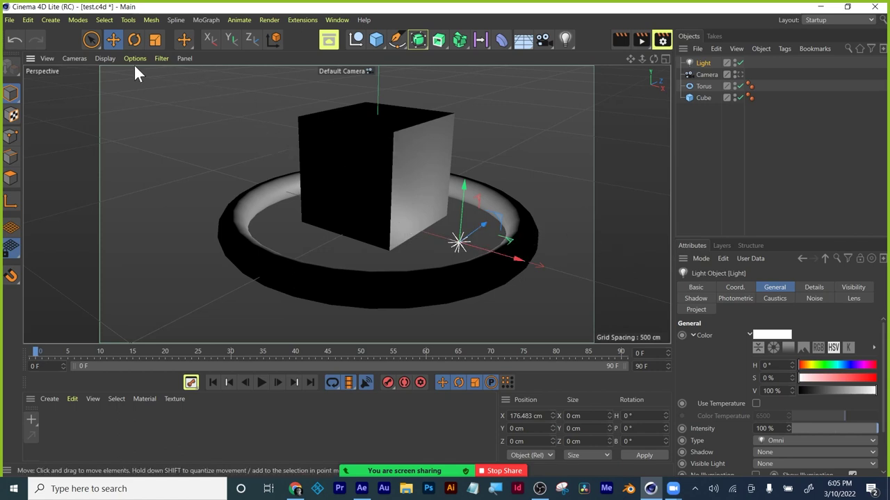
Switch the viewport to Gouraud shading and raise the light to about Y 116 cm.
left_click(107, 55)
left_click(116, 79)
left_click_drag(465, 184, 463, 113)
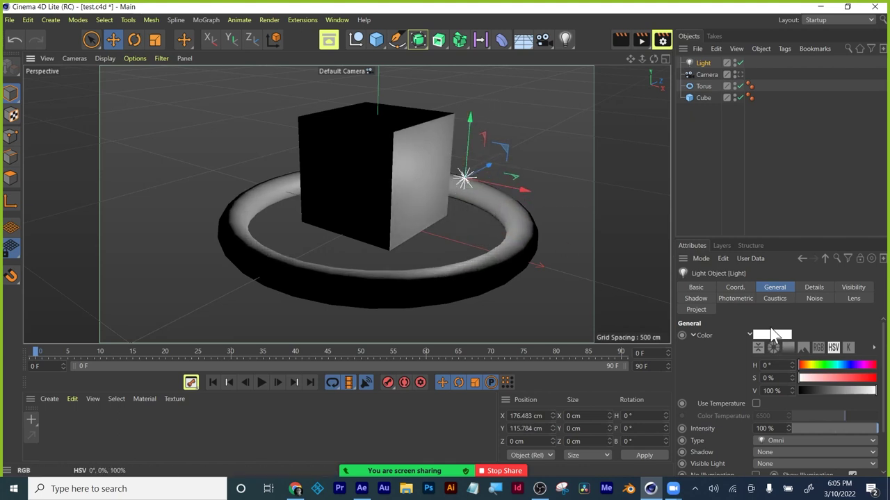
left_click(706, 75)
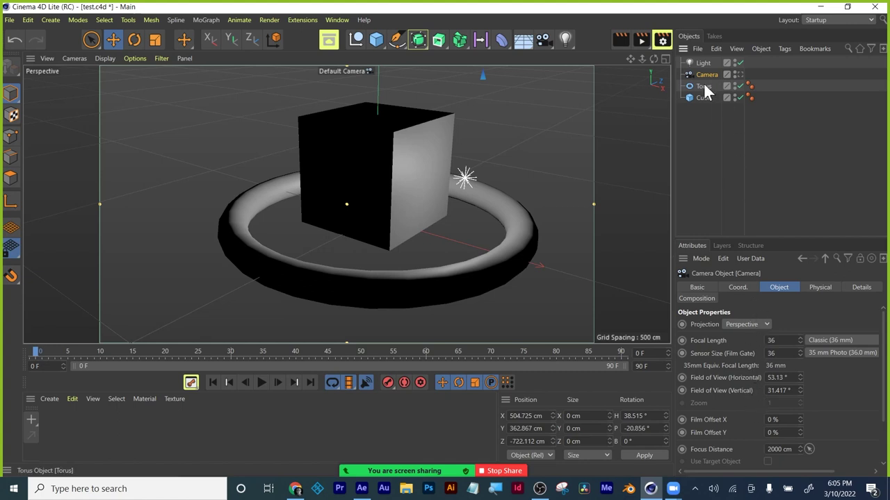
left_click(702, 63)
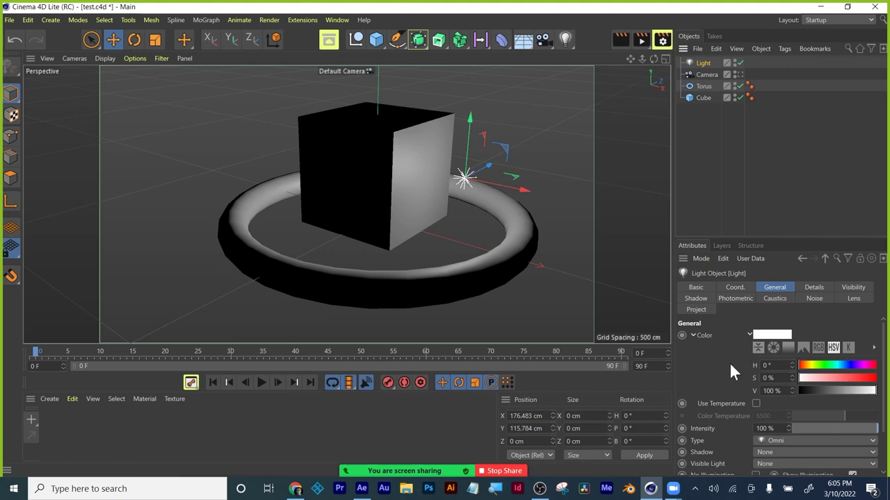
Set the light colour to cyan with hue 182° and saturation 64%.
left_click(768, 336)
left_click_drag(797, 328, 787, 328)
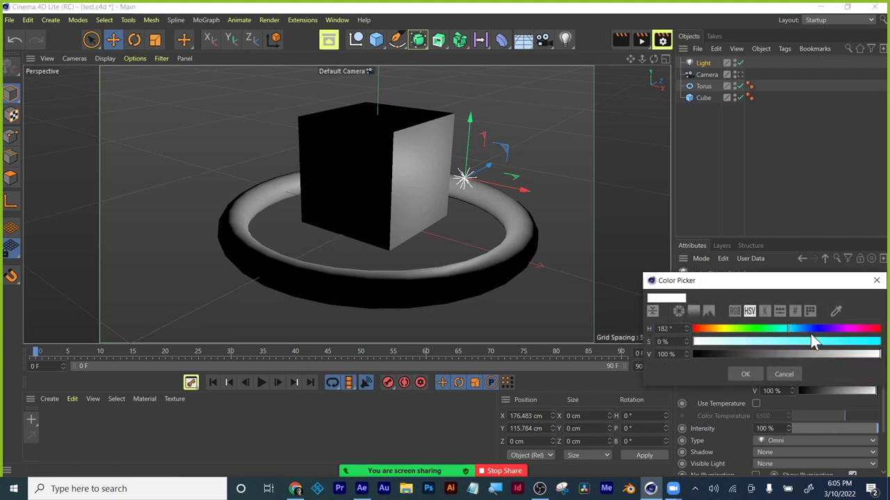
left_click(813, 342)
left_click(745, 374)
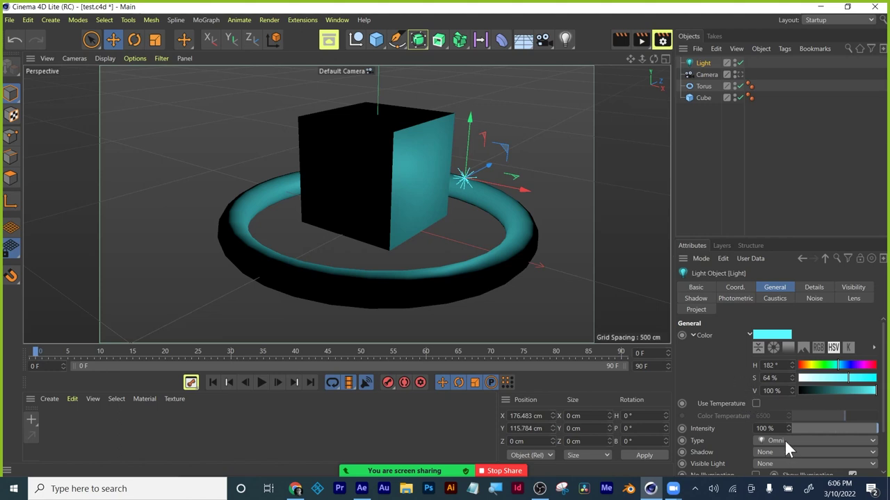
Set the light intensity to 100% and expand the light's settings panel.
left_click_drag(789, 429, 789, 429)
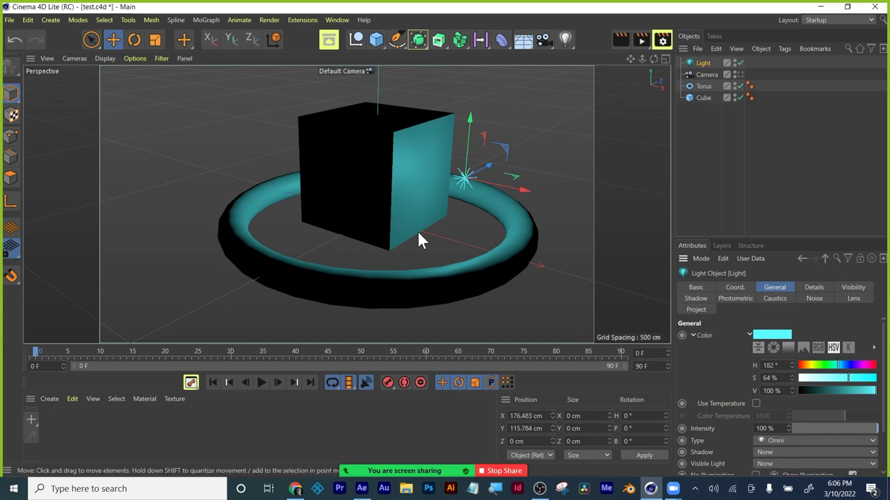
scroll(804, 378, "down", 2)
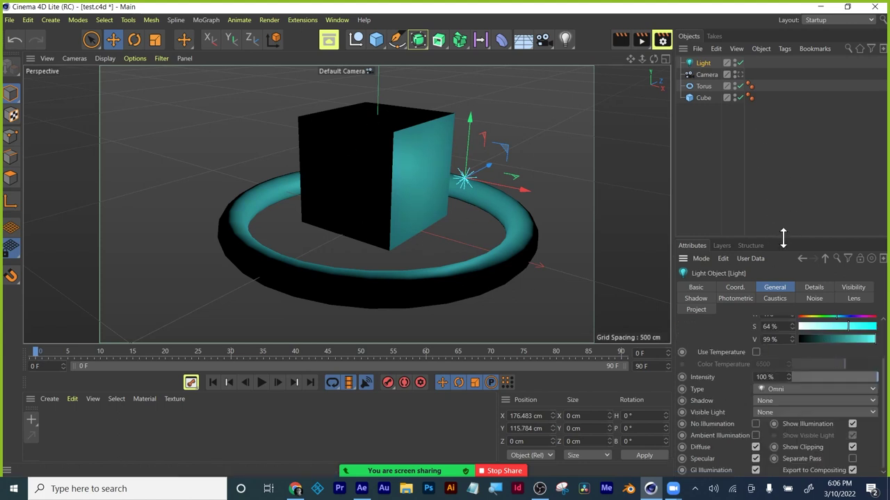
left_click_drag(782, 238, 760, 130)
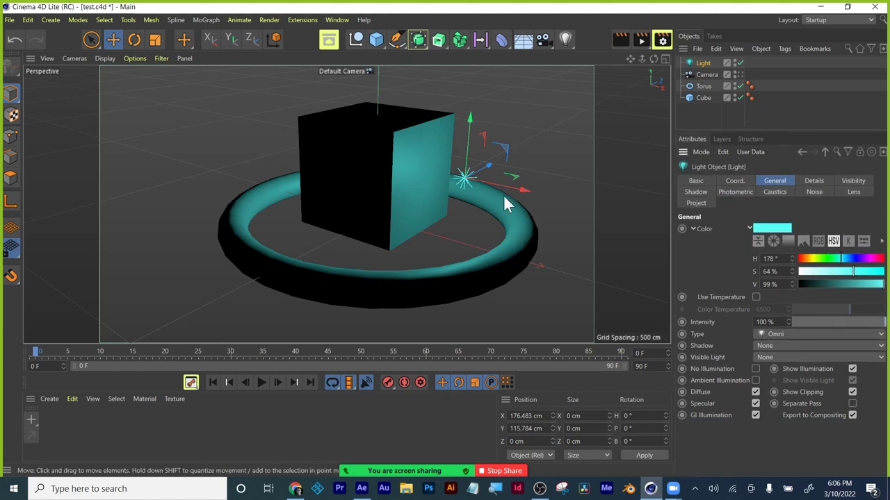
Add a plane at the centre and scale it to about 840 cm as a floor.
left_click(380, 42)
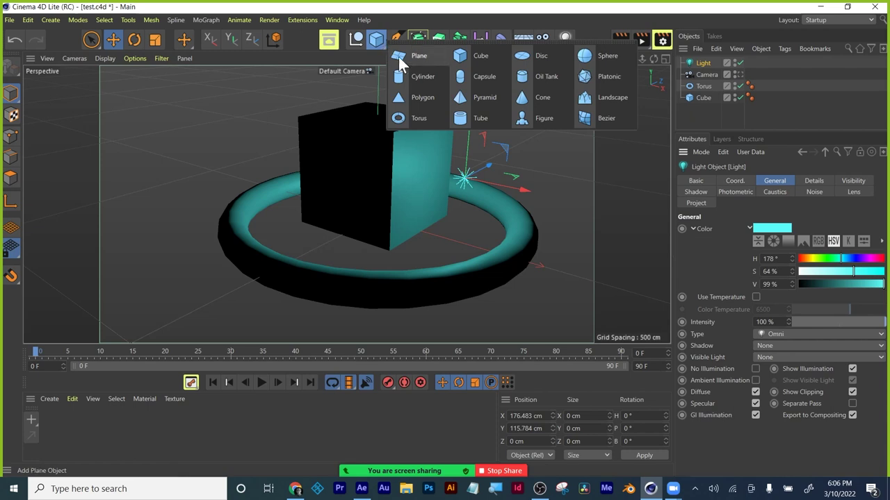
left_click(407, 57)
left_click_drag(424, 234, 482, 258)
key("ctrl+z")
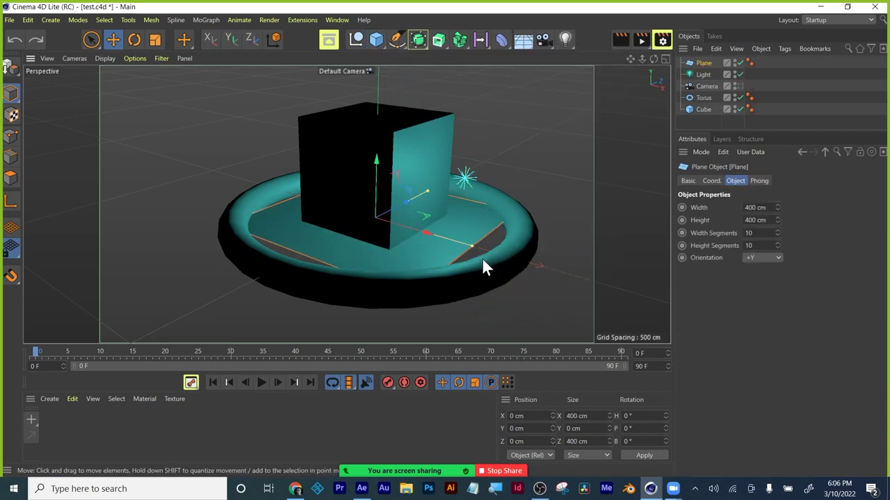
scroll(540, 281, "up", 3)
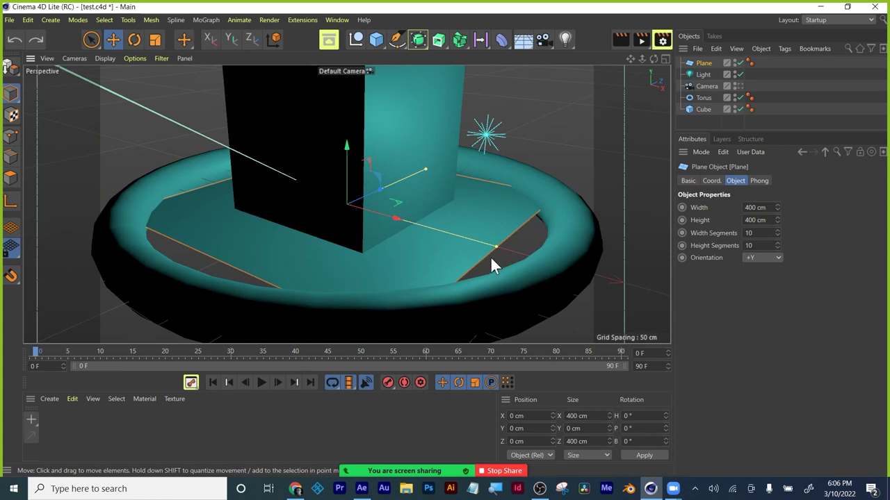
left_click(155, 39)
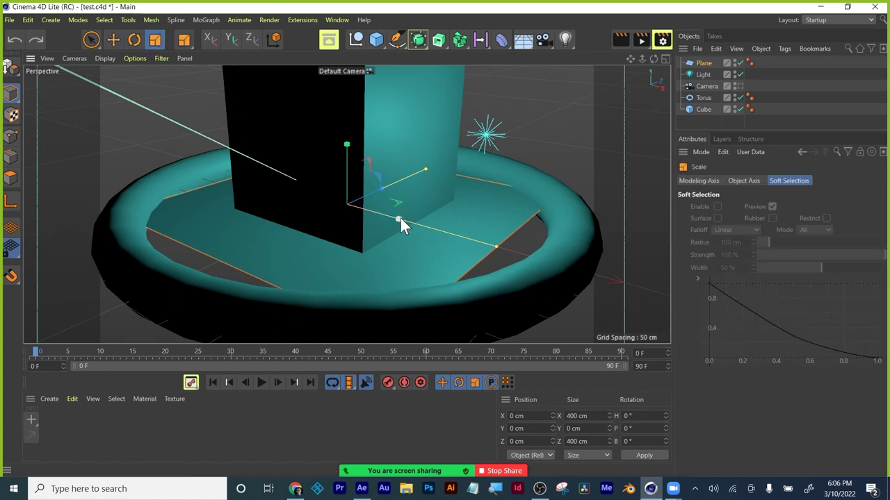
left_click_drag(400, 218, 647, 326)
scroll(487, 169, "down", 4)
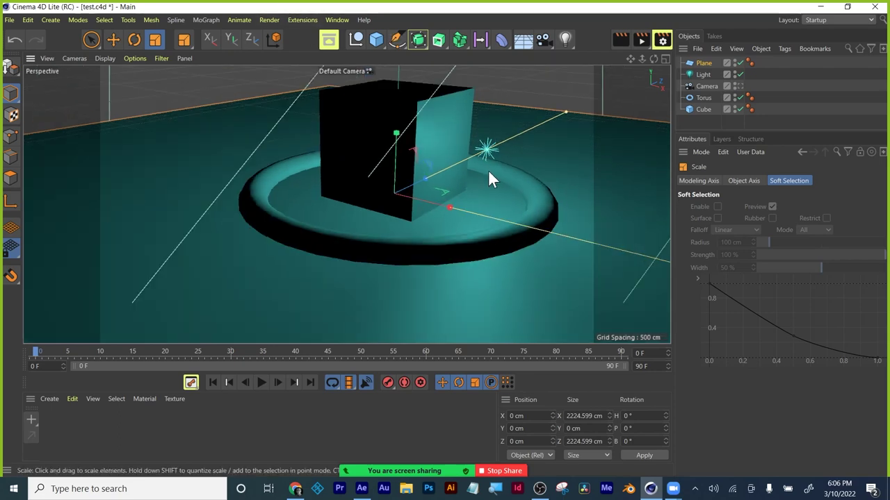
mouse_move(471, 149)
left_mouse_down("alt")
mouse_move(466, 190)
mouse_move(467, 166)
left_mouse_up("alt")
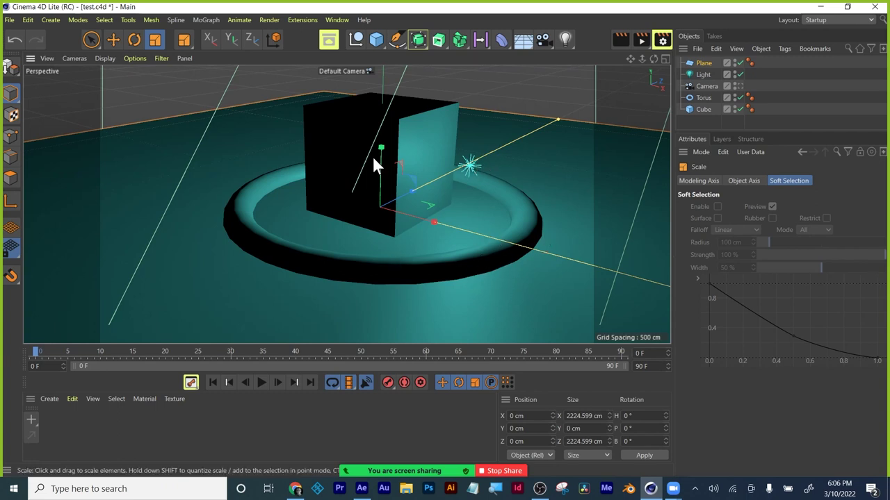
left_click_drag(381, 149, 369, 132)
Shrink the torus, return to the Move tool, and select the light.
left_click(380, 270)
left_click(111, 40)
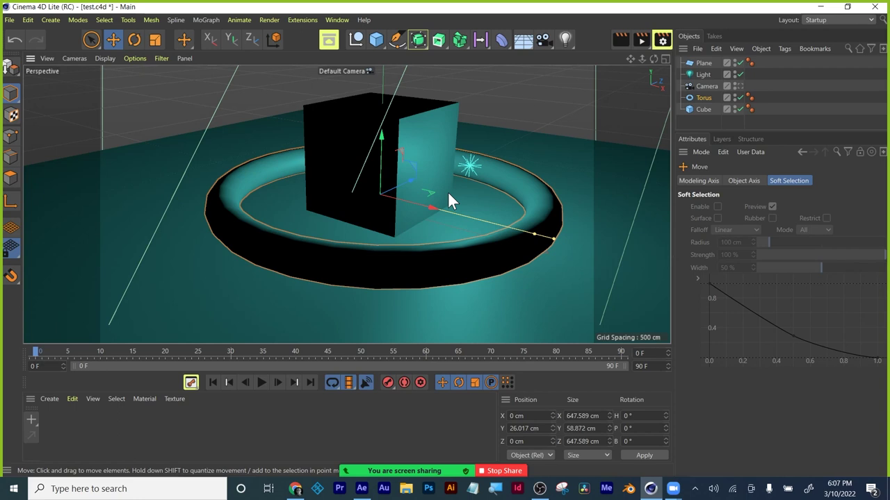
left_click(703, 75)
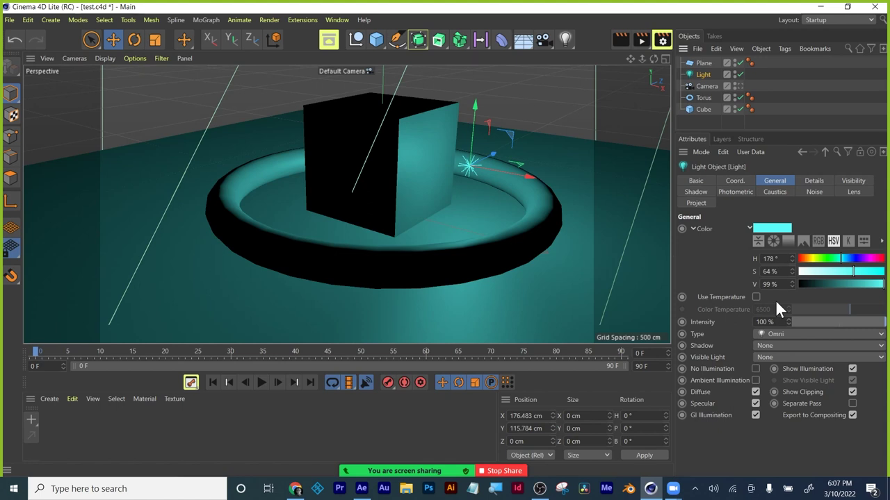
Change the light's shadow type to Area and render a preview of the view.
left_click(802, 345)
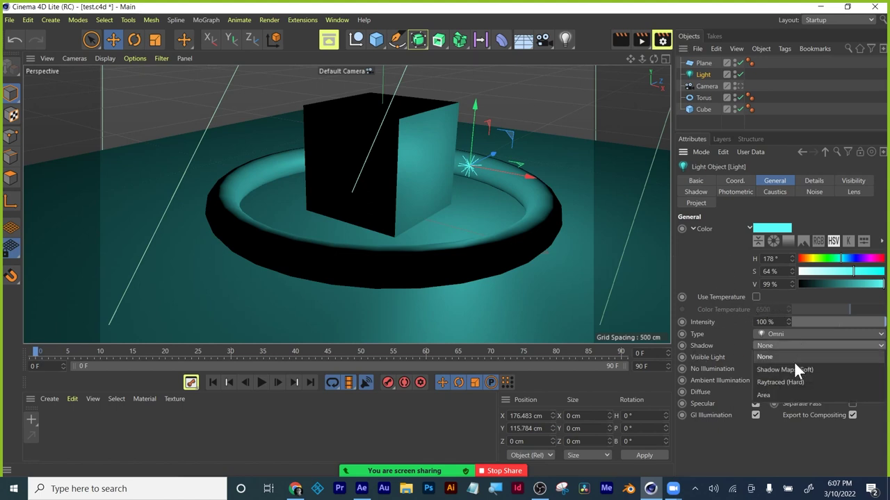
left_click(793, 369)
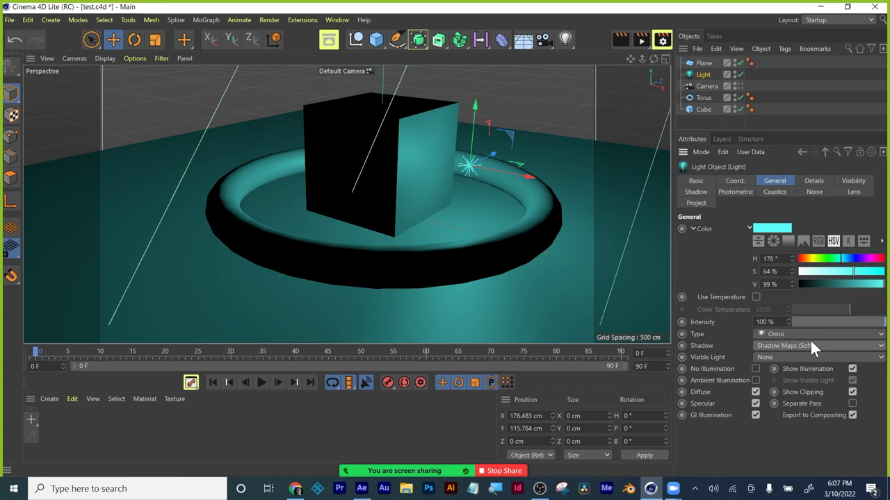
left_click(810, 347)
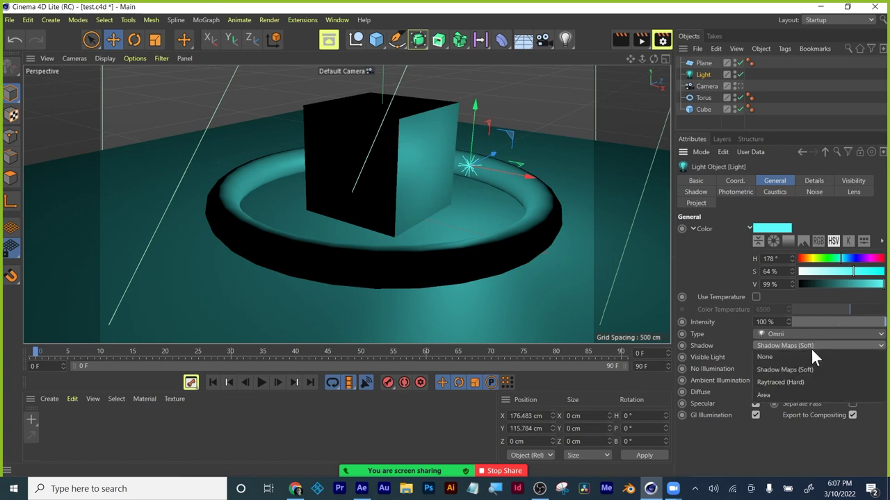
left_click(802, 395)
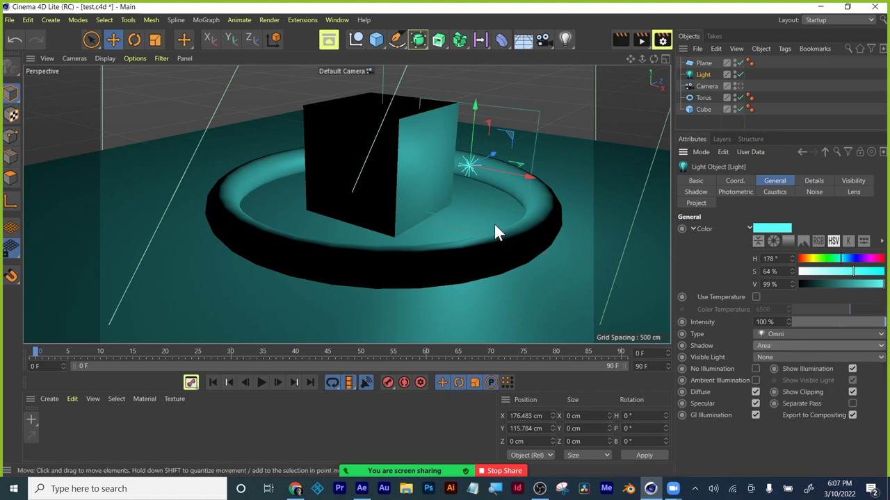
left_click(620, 39)
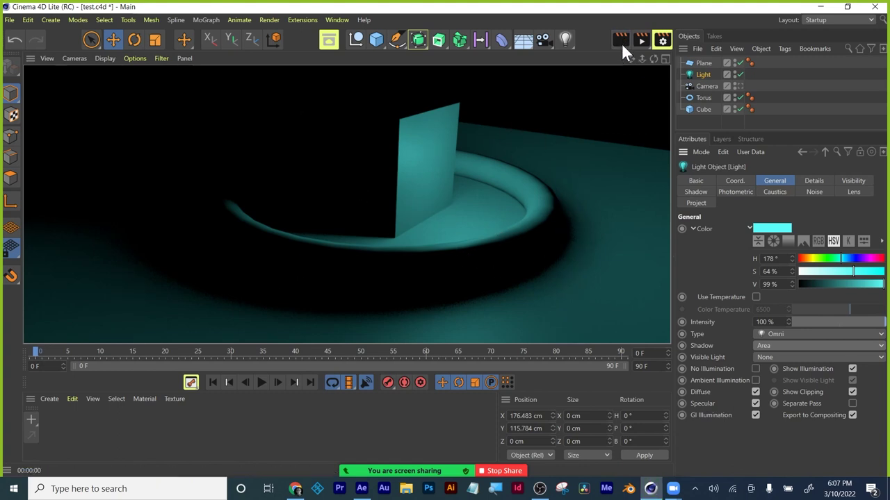
left_click(614, 118)
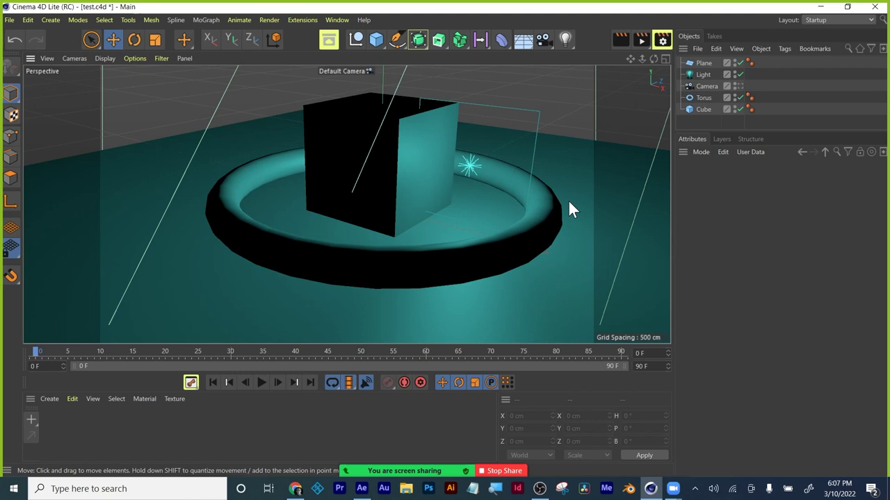
left_click(711, 73)
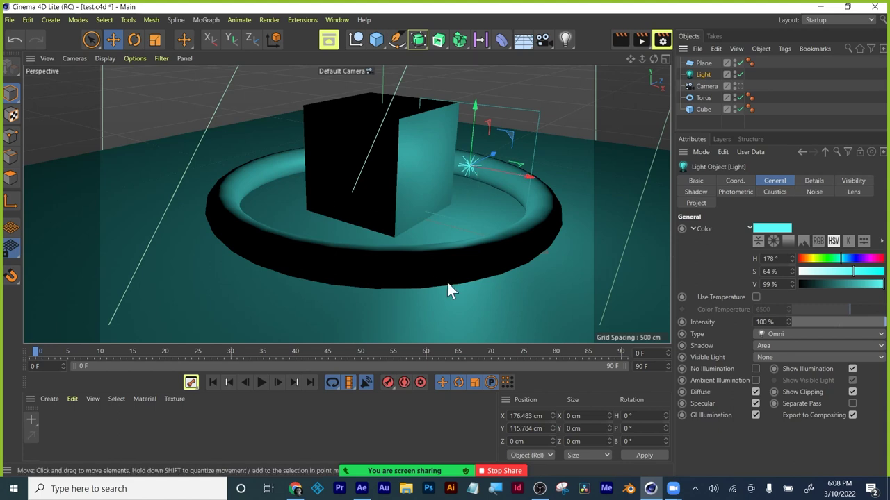
key("ctrl+r")
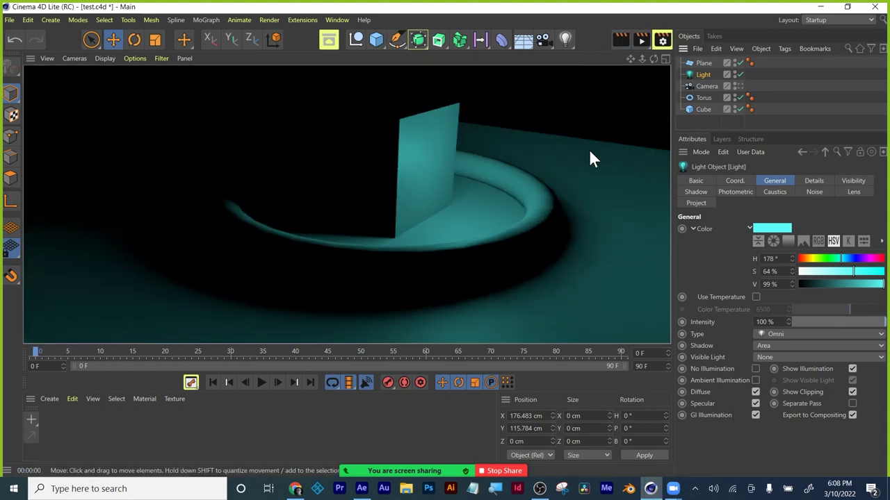
left_click(589, 150)
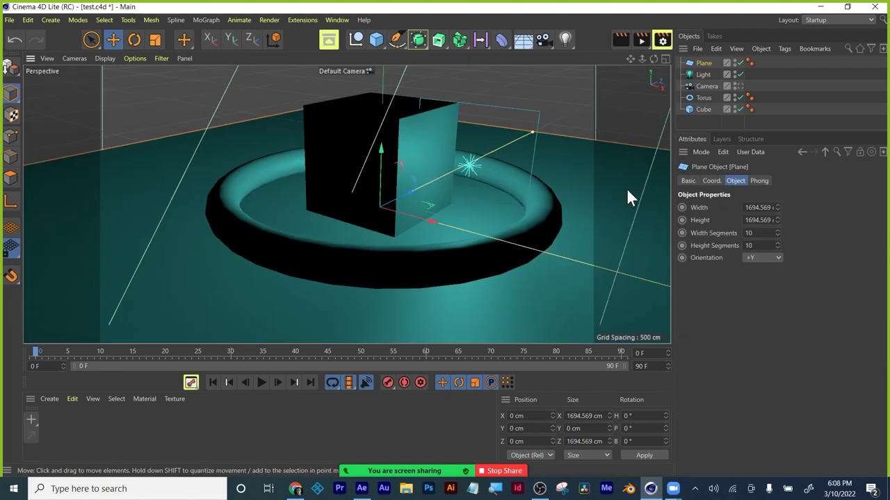
left_click(701, 74)
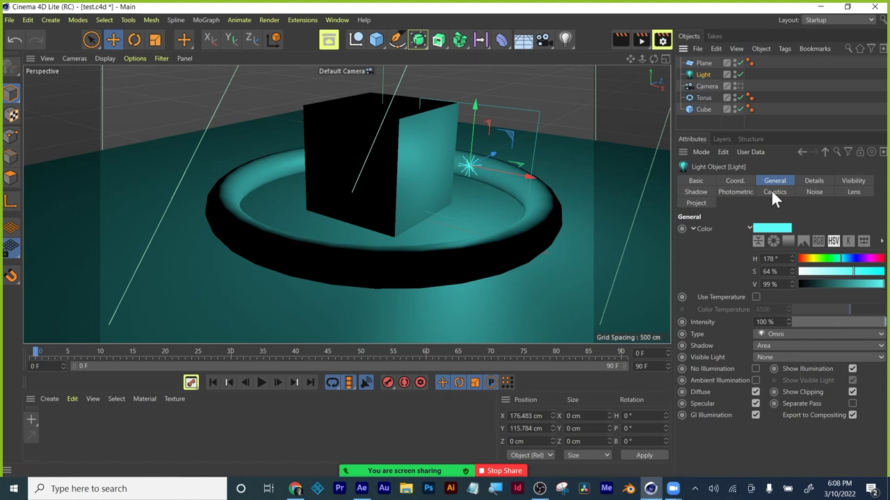
Enable Ambient Illumination on the light, test-render, and return to the editor view.
left_click(754, 379)
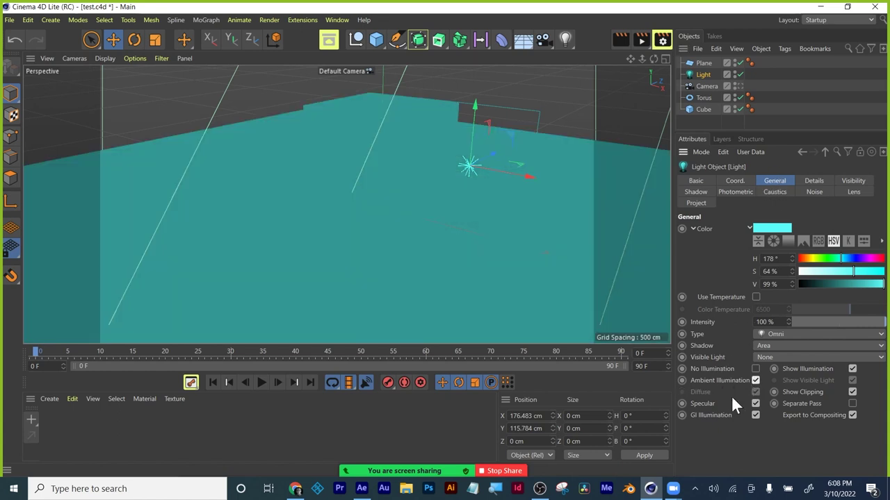
left_click(619, 38)
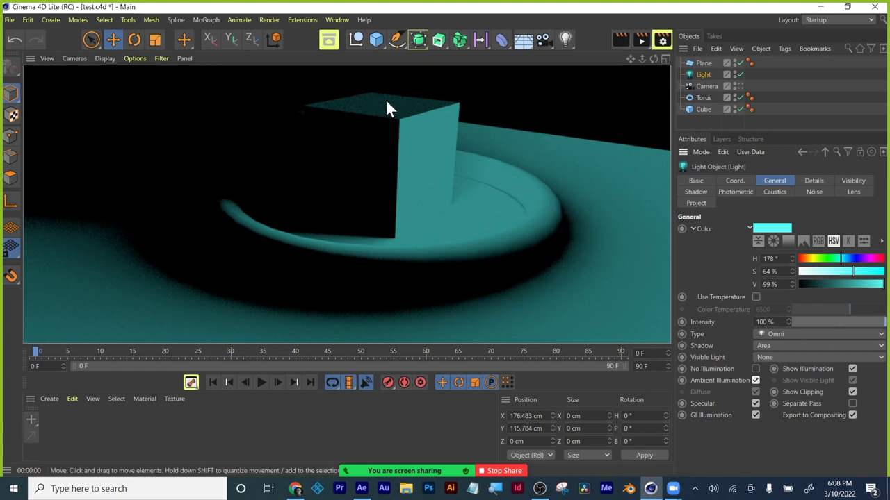
left_click(603, 103)
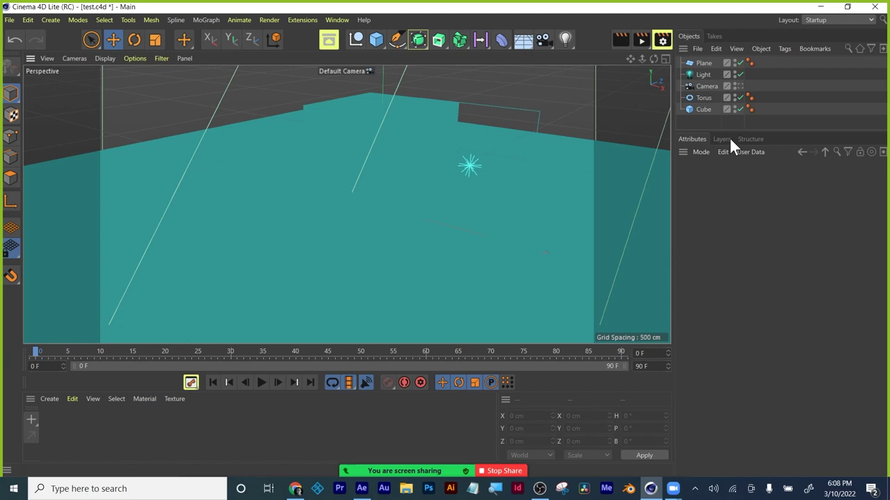
Add the Ambient Occlusion effect in Render Settings, then close the window.
left_click(661, 40)
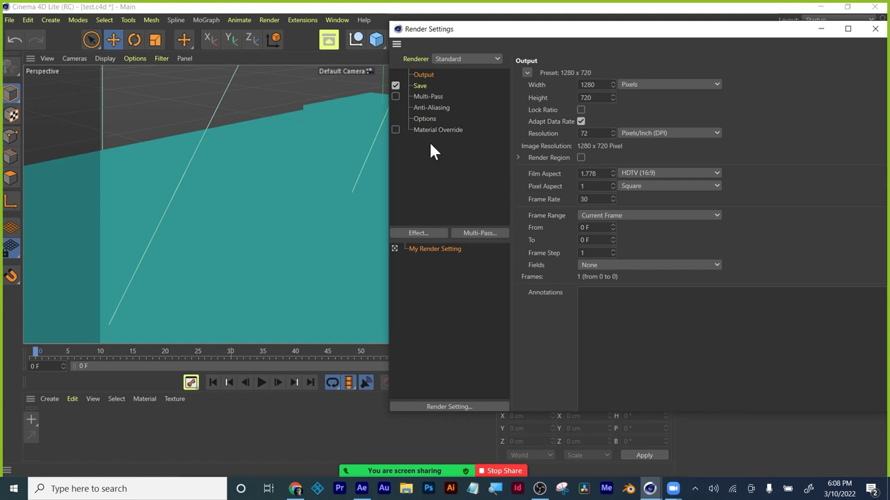
left_click(421, 235)
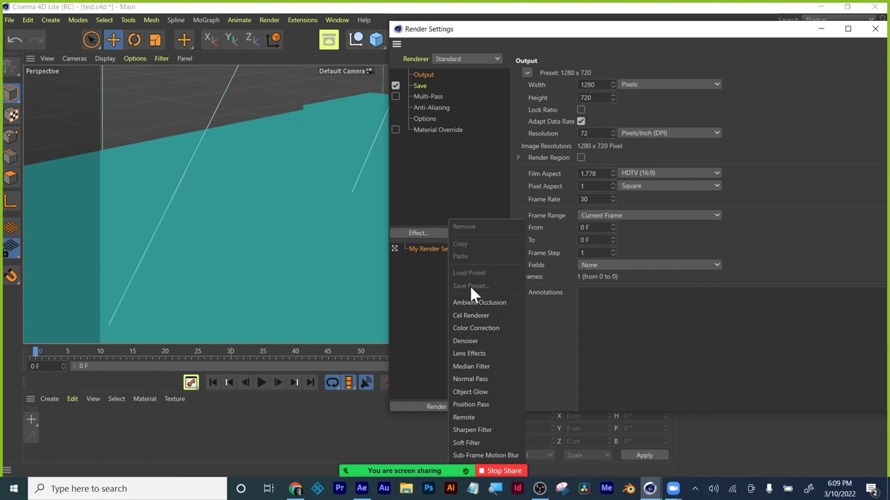
left_click(481, 303)
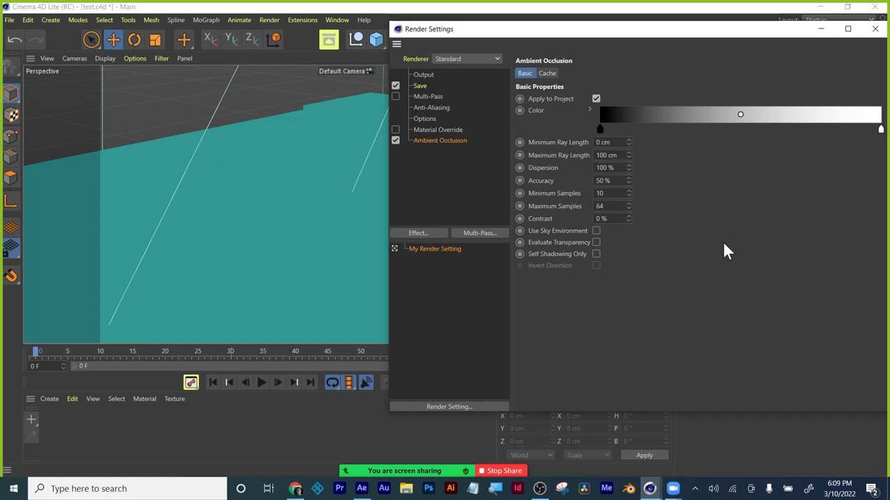
left_click(875, 28)
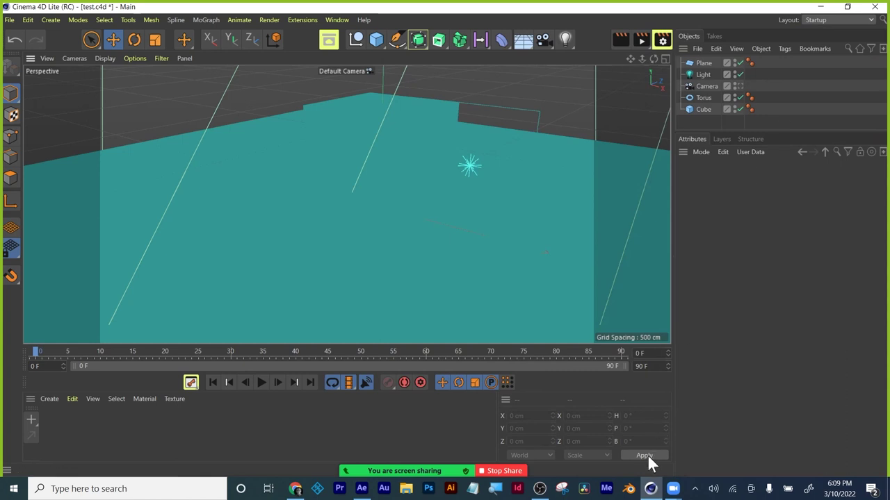
Render the view repeatedly, zooming closer to inspect the ambient-occlusion shadows.
left_click(618, 40)
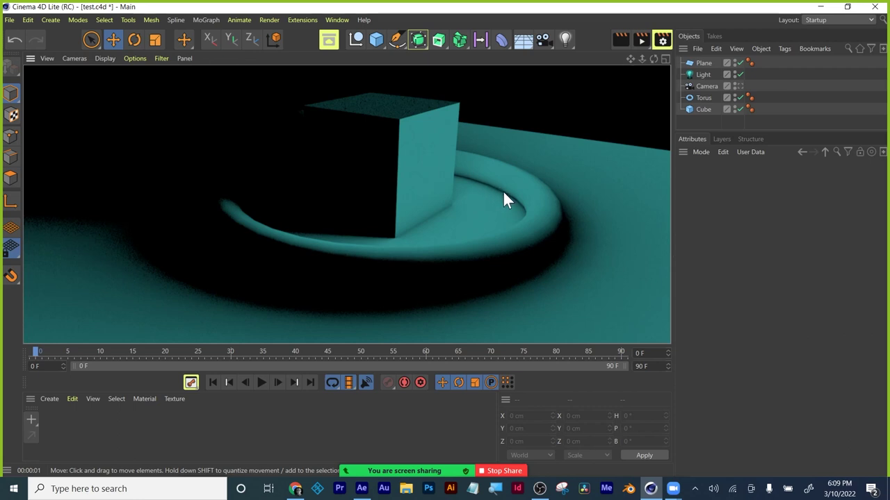
scroll(494, 191, "up", 10)
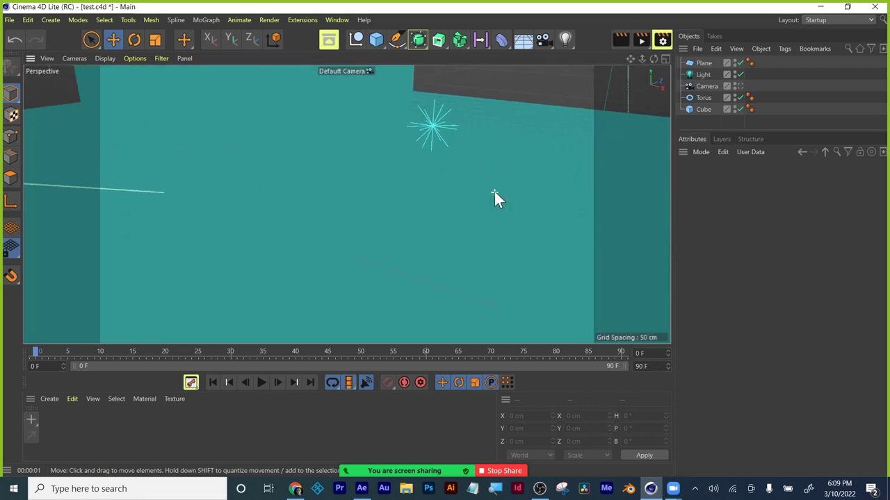
left_click(619, 39)
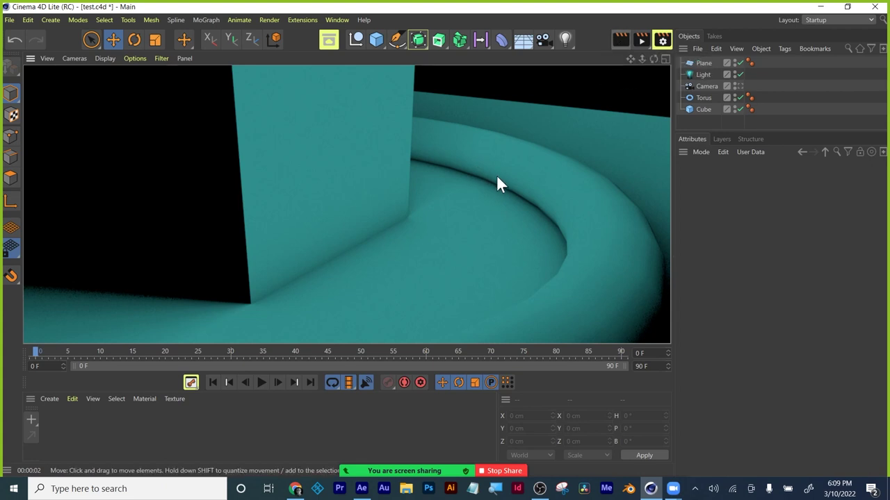
left_click(618, 40)
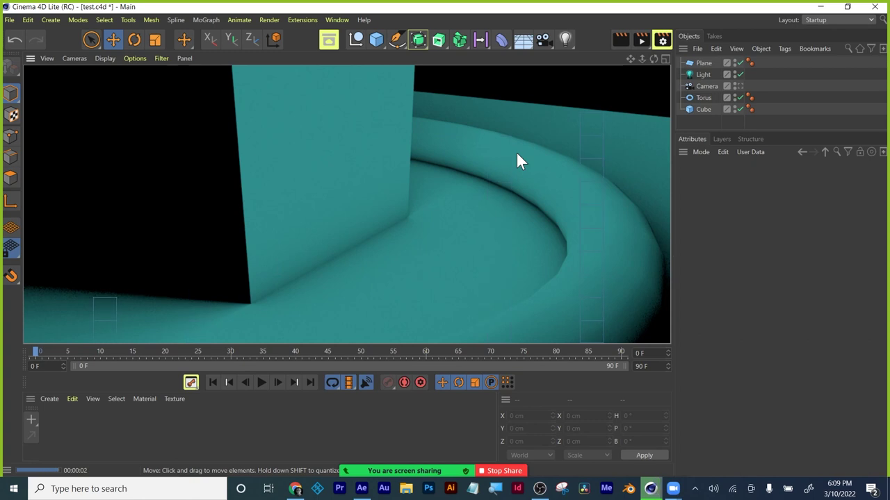
left_click(521, 148)
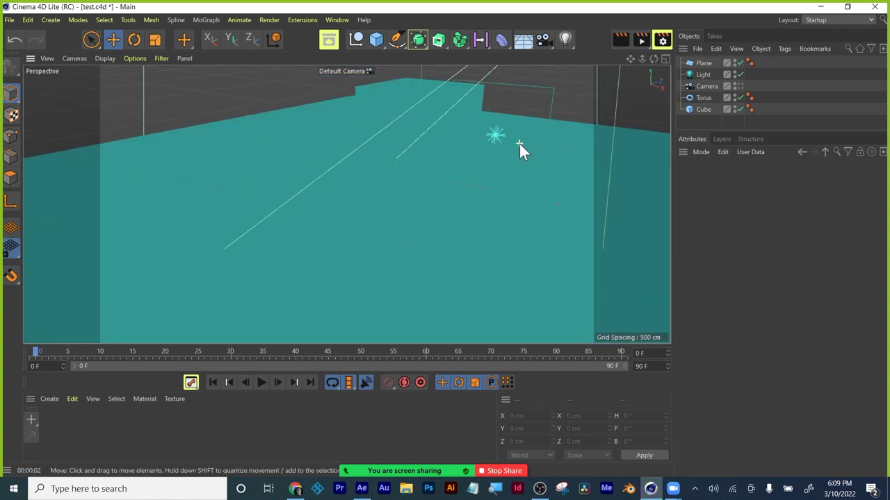
left_click(615, 40)
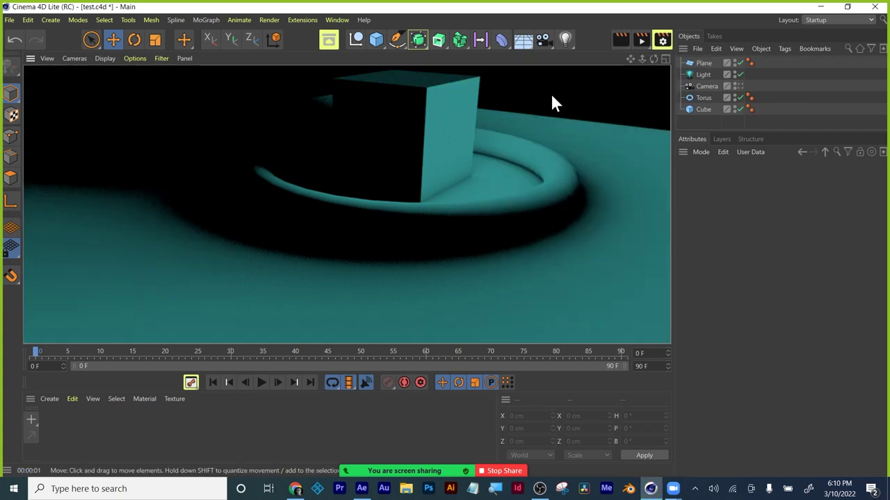
Select the torus, maximise the Top view, and look through the scene's Camera object.
left_click(417, 202)
middle_click(452, 163)
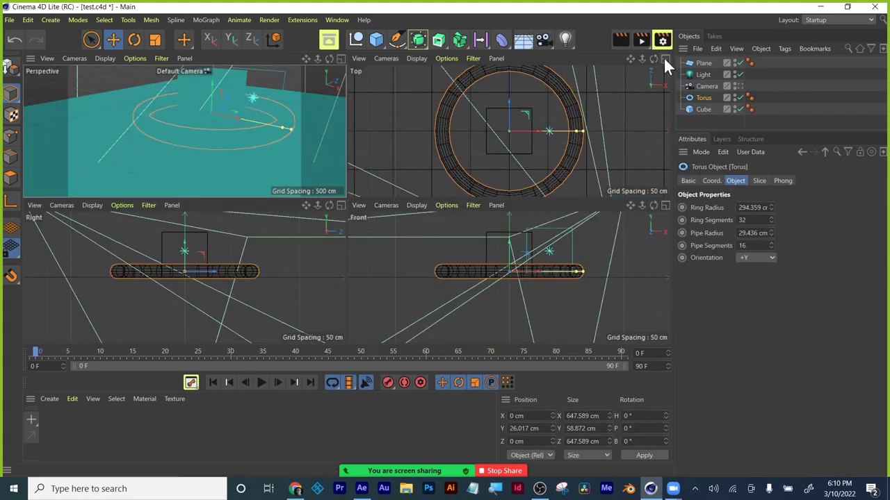
left_click(664, 58)
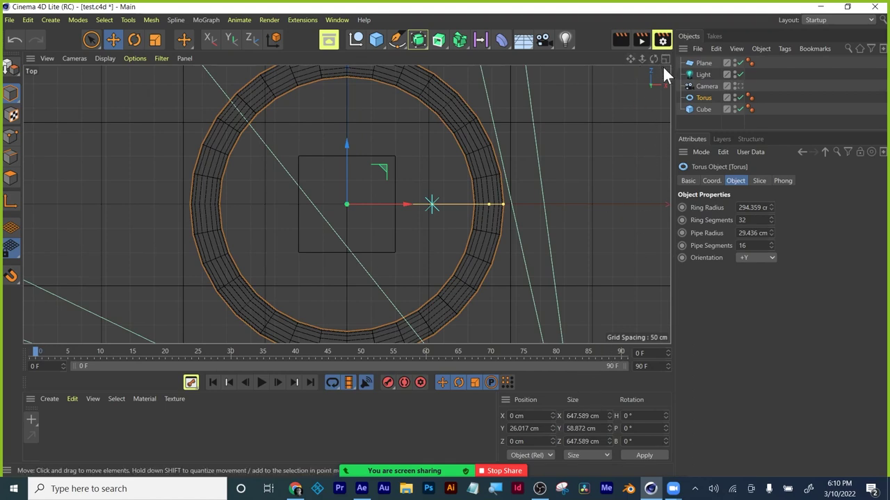
left_click(665, 58)
left_click(665, 58)
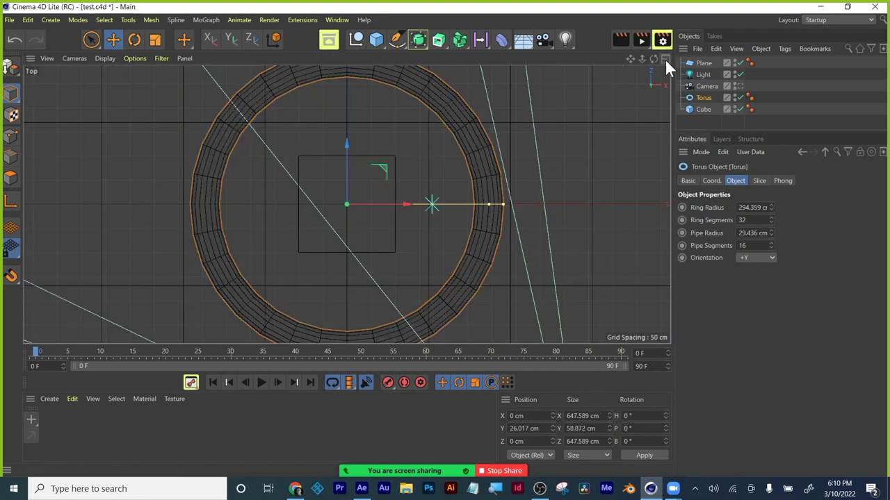
left_click(45, 57)
left_click(73, 59)
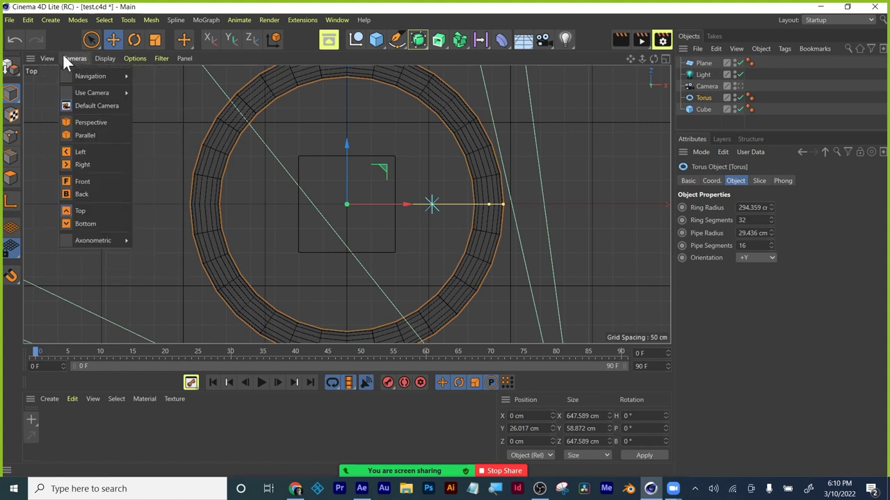
mouse_move(90, 96)
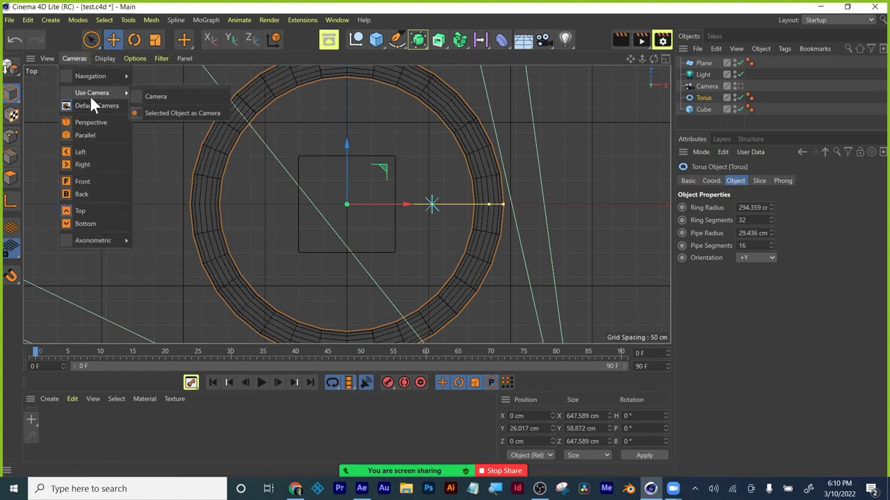
left_click(164, 98)
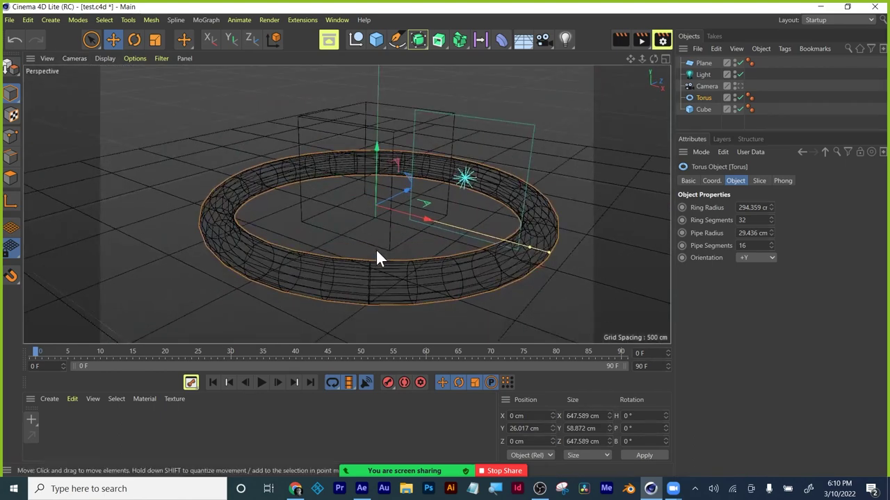
Maximise the perspective view at a flatter angle and switch it to Gouraud Shading.
middle_click(375, 249)
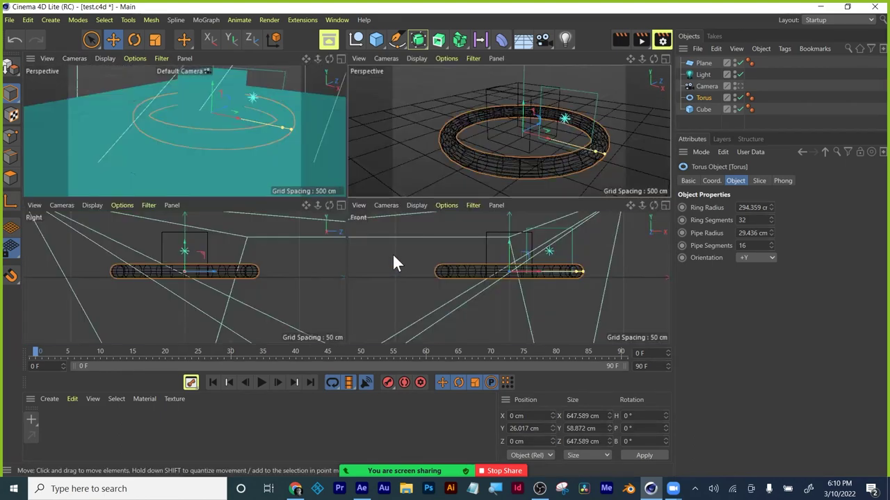
left_click(661, 58)
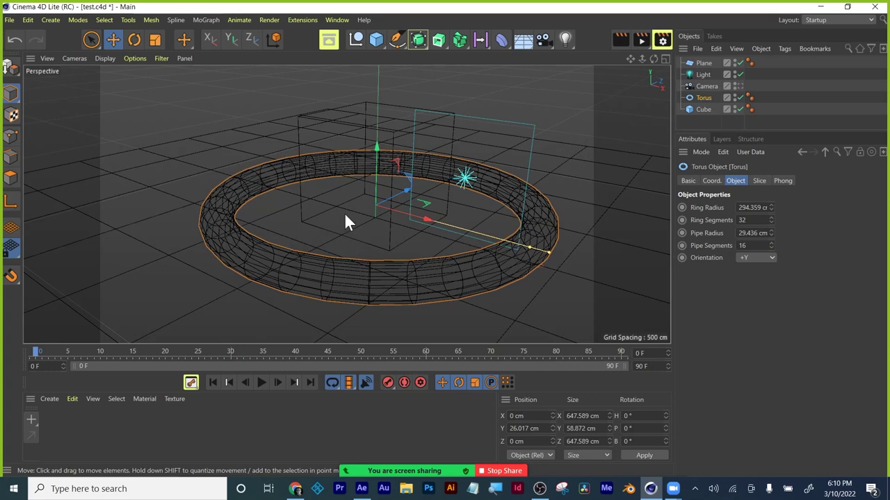
middle_click_drag(346, 216, 356, 227, "alt")
left_click_drag(355, 227, 337, 192, "alt")
middle_click(337, 192)
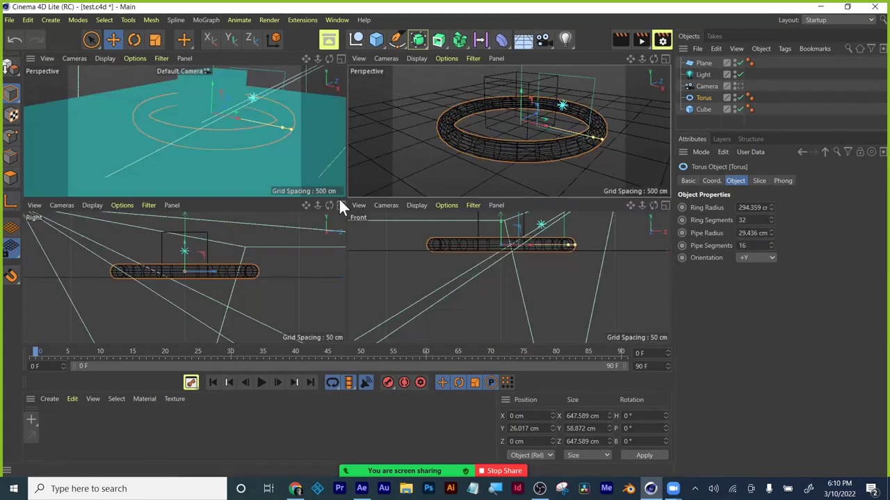
left_click(662, 57)
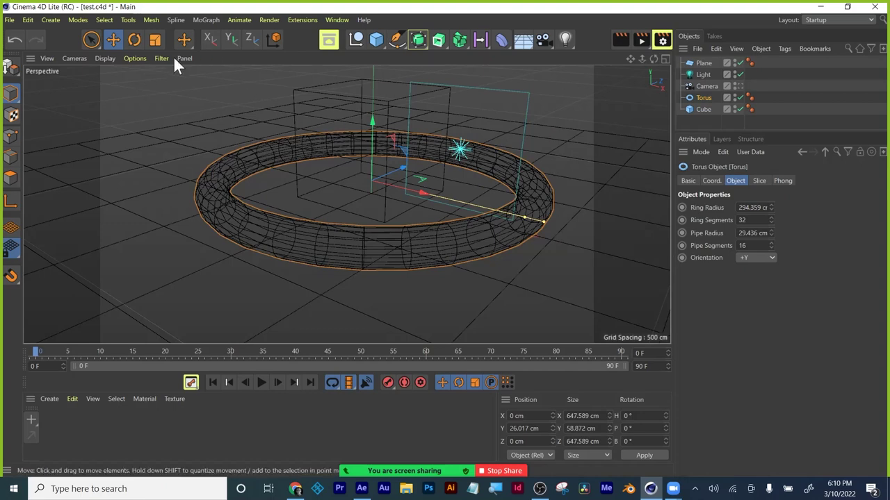
left_click(103, 59)
left_click(109, 76)
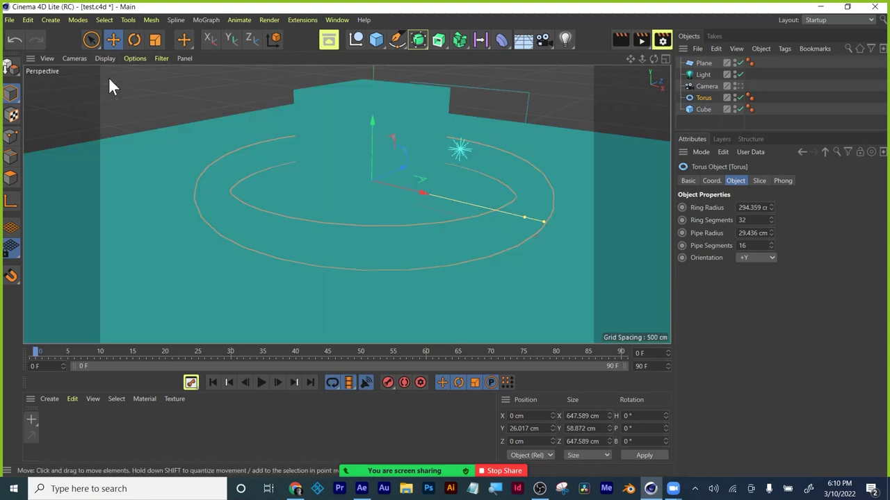
Render the perspective view, then clear it and select the plane and cube.
left_click(620, 40)
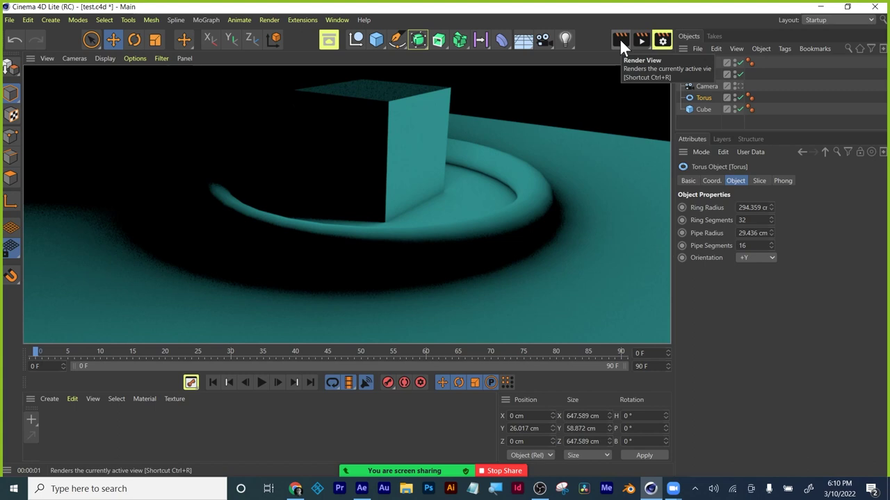
left_click(306, 128)
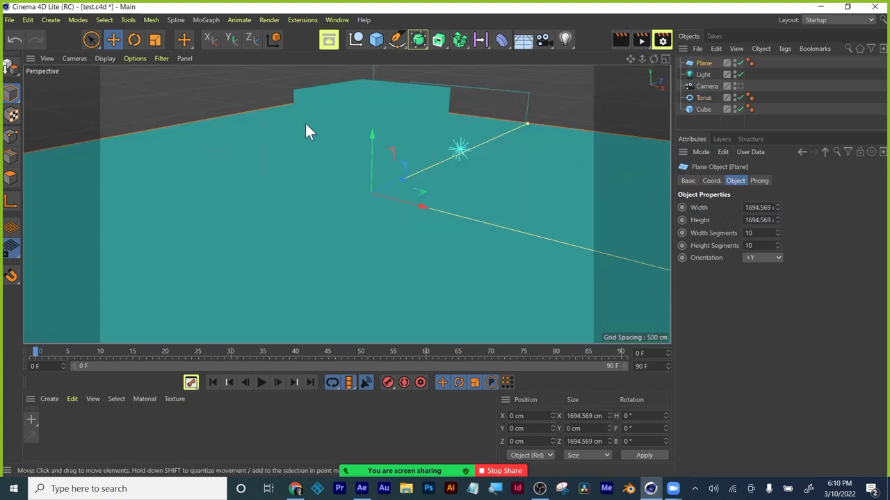
left_click(355, 110)
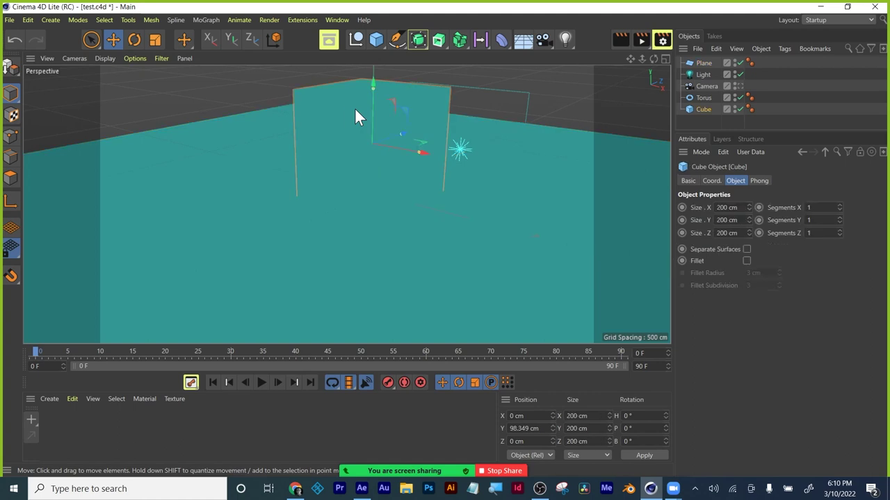
left_click(383, 47)
Delete the plane, cube, torus and light one by one, leaving only the camera.
left_click(504, 264)
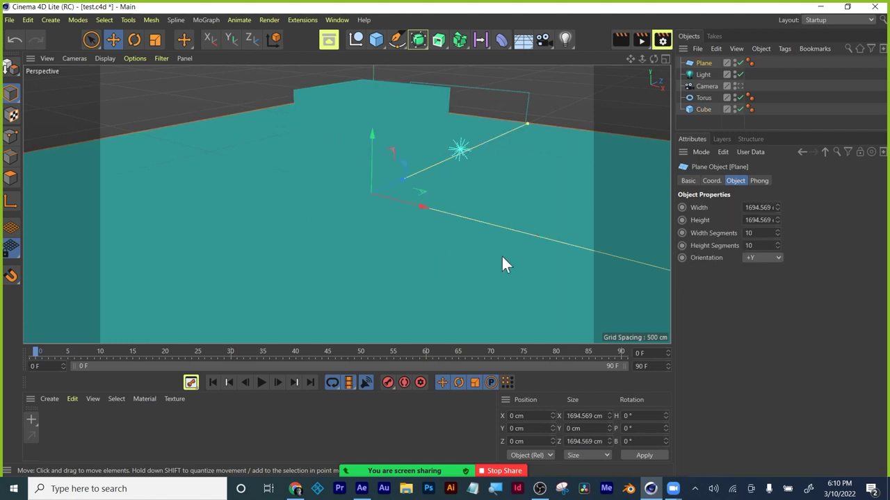
key("Delete")
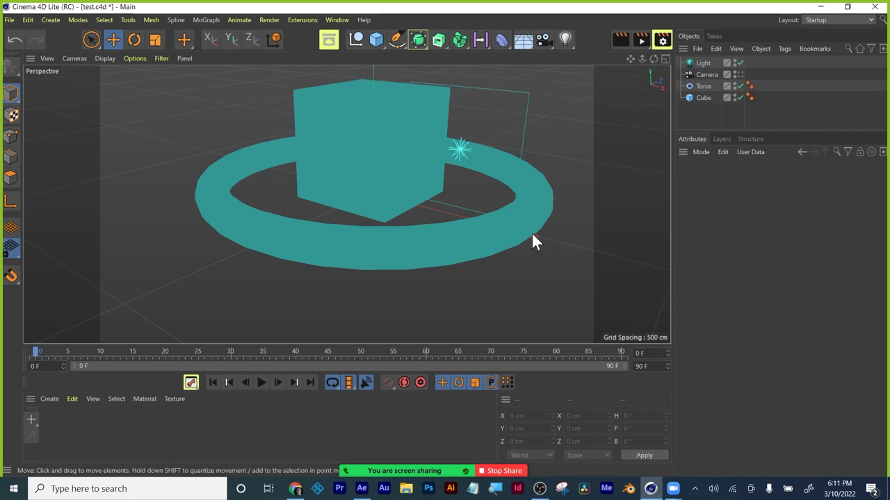
left_click(401, 160)
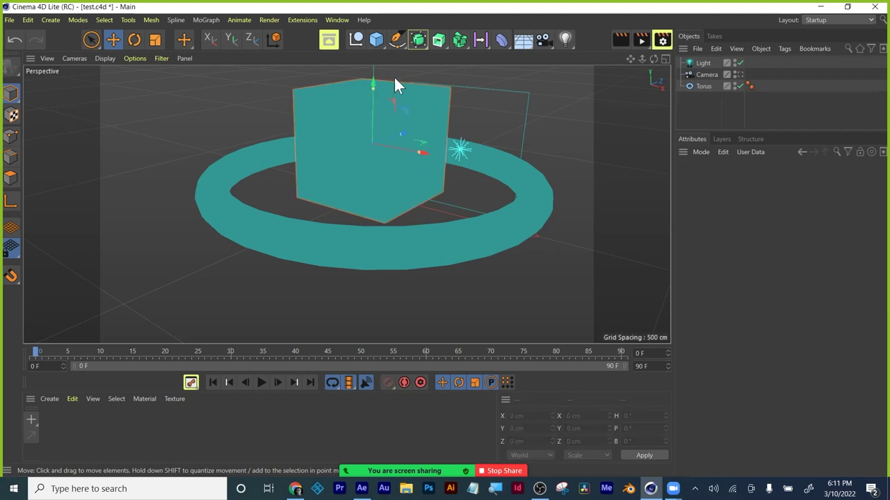
key("Delete")
left_click(484, 219)
key("Delete")
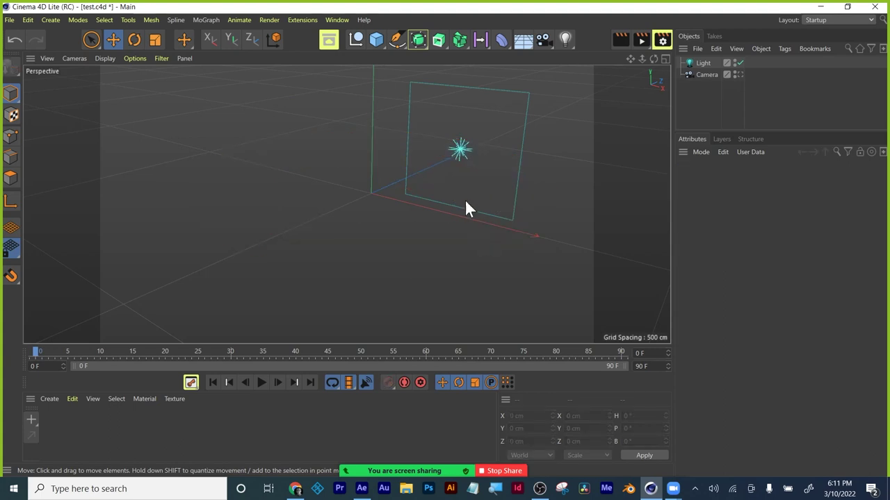
left_click(457, 154)
key("Delete")
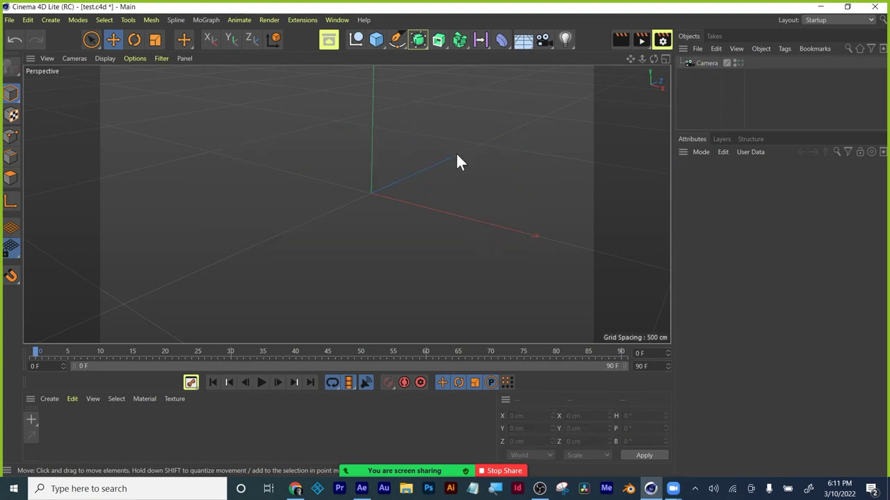
Add a 200 cm Text Spline reading 'Text' from the spline list and test-render it.
left_click(380, 45)
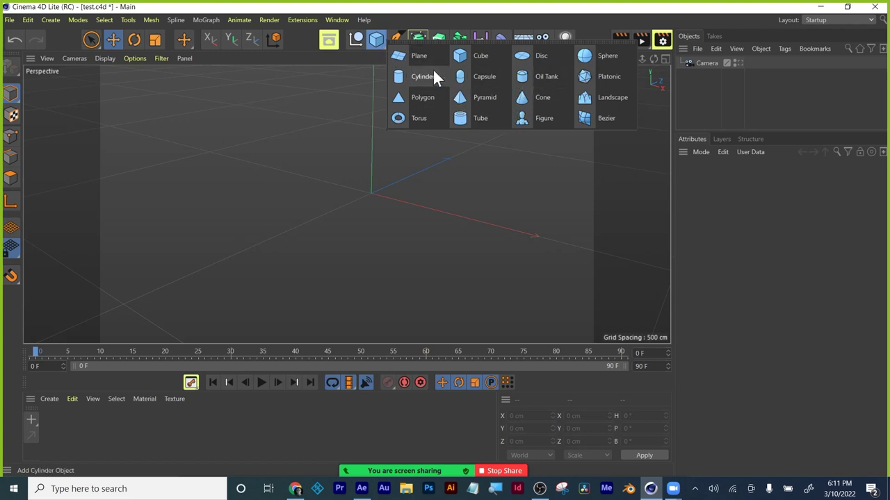
left_click(398, 38)
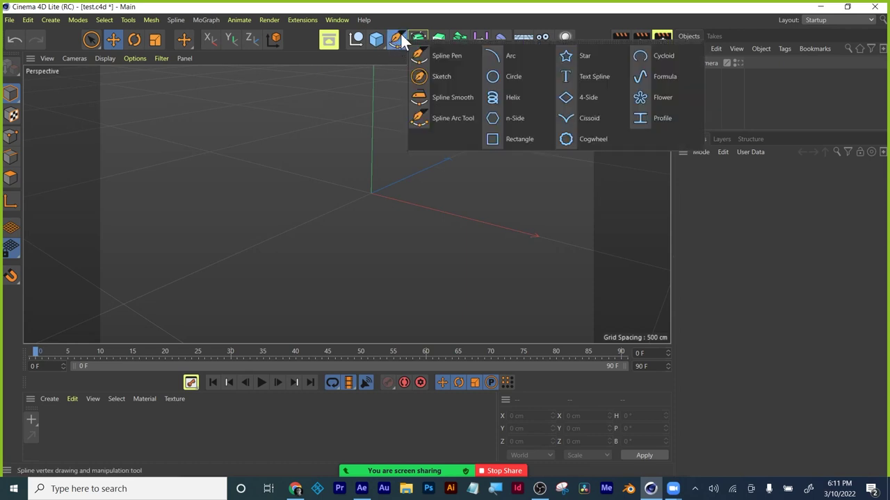
left_click(576, 76)
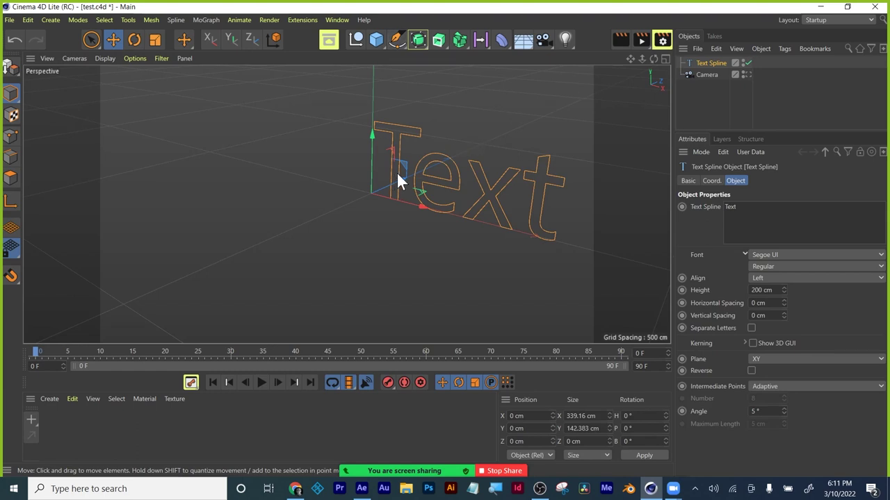
left_click(619, 40)
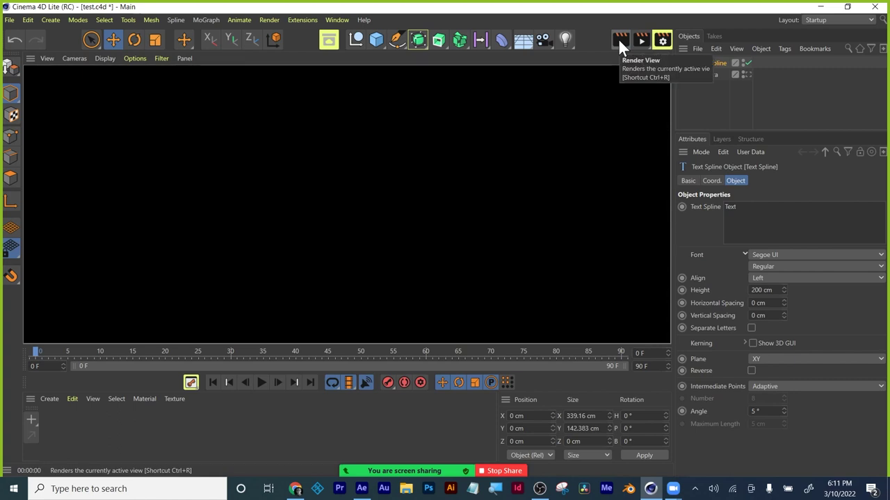
left_click(562, 120)
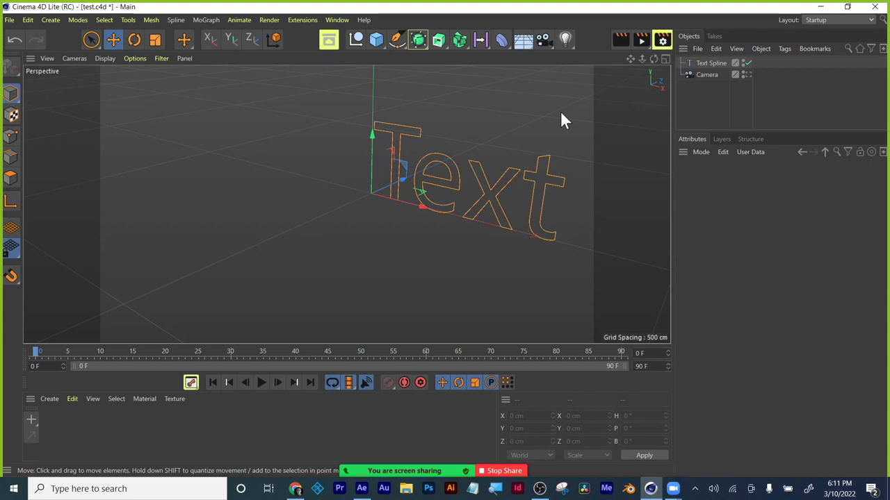
Select the Text Spline object, then orbit and zoom to see 'Text' face-on.
left_click(378, 42)
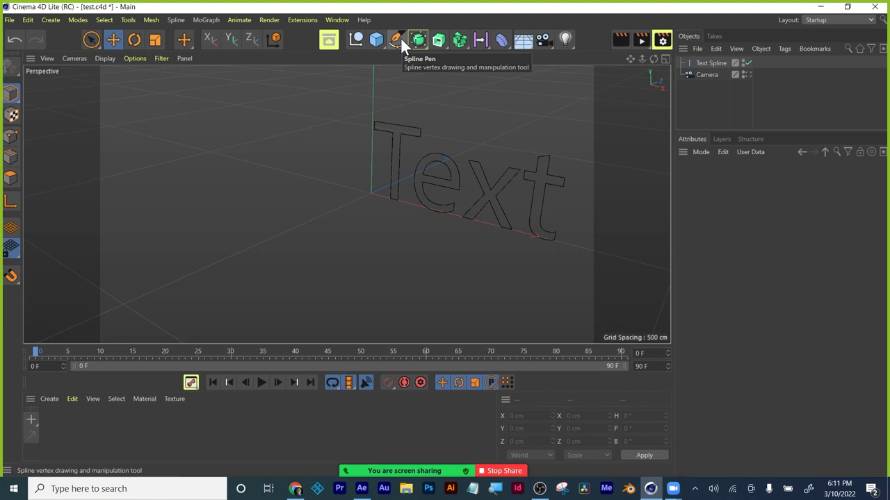
left_click(710, 62)
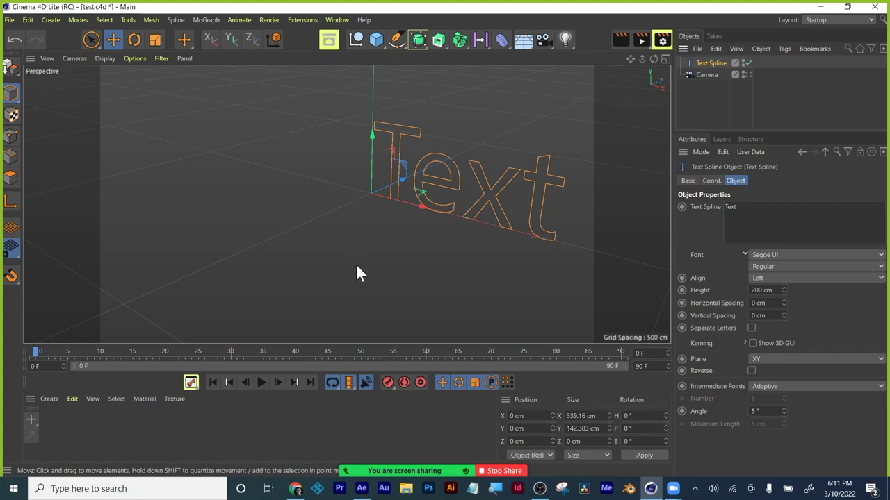
left_click_drag(345, 260, 366, 233, "alt")
scroll(415, 256, "up", 2)
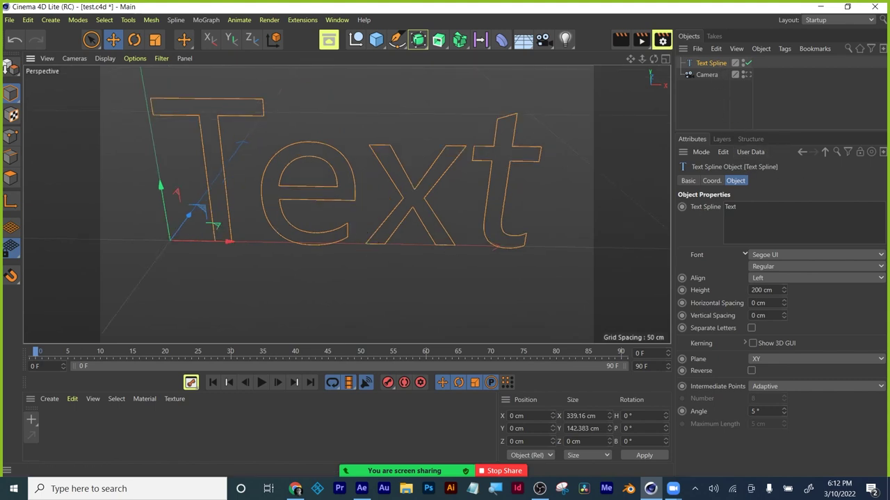
Change the Text Spline's wording from 'Text' to 'C4DLite'.
double_click(730, 206)
type("C4DLite")
left_click(709, 218)
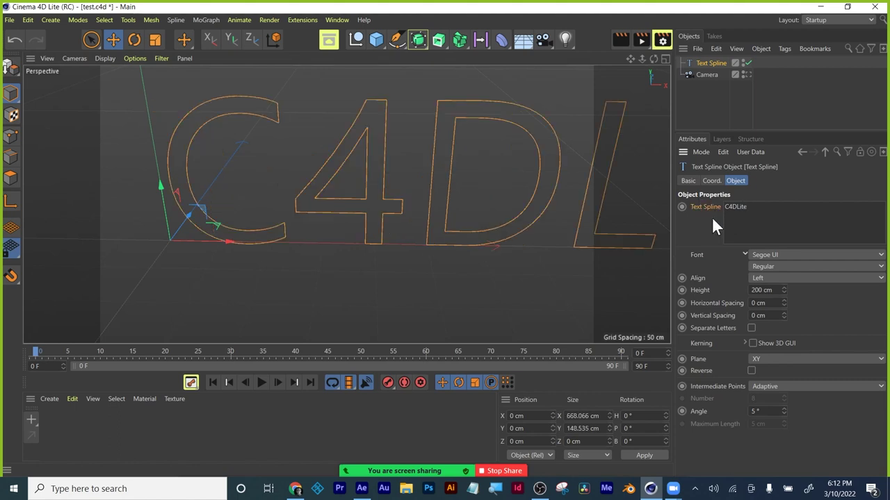
Move the C4DLite text left to about -201 cm on X and zoom out.
scroll(470, 181, "down", 3)
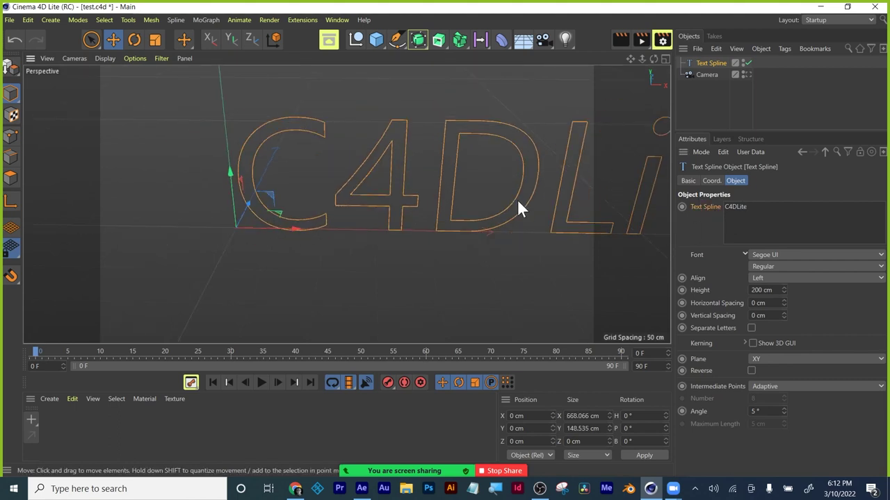
scroll(517, 208, "down", 2)
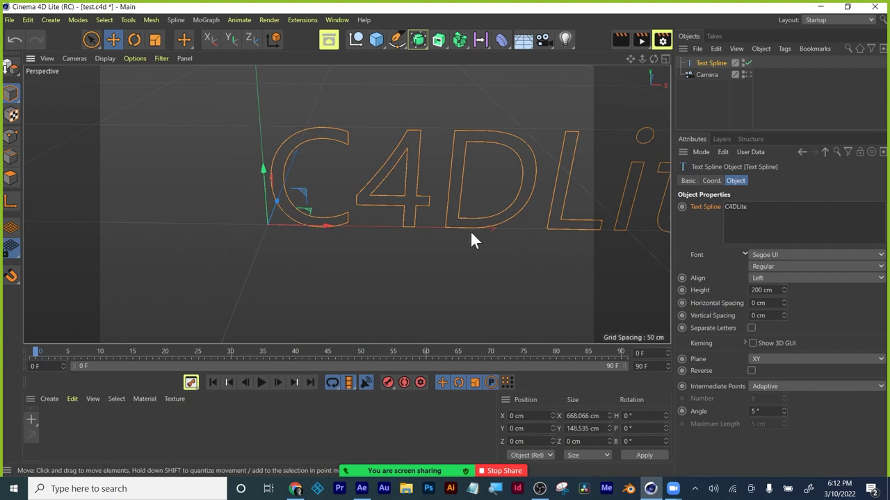
left_click_drag(489, 230, 367, 233)
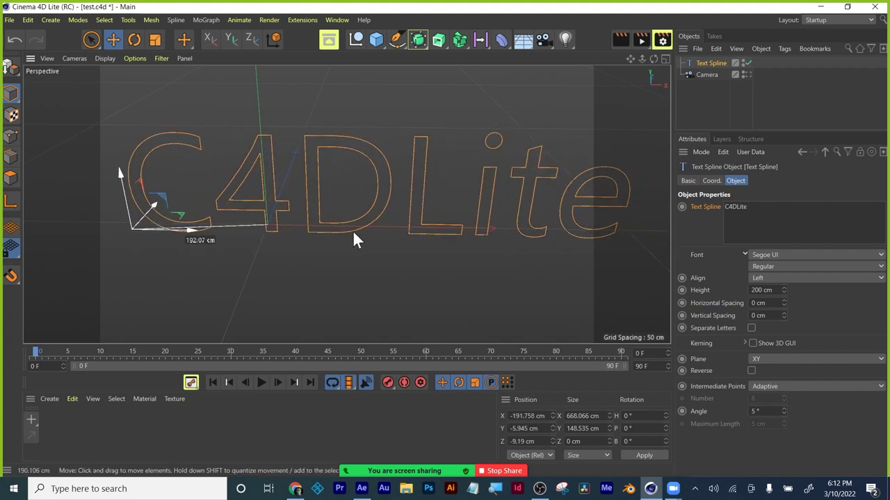
left_click_drag(353, 232, 348, 230)
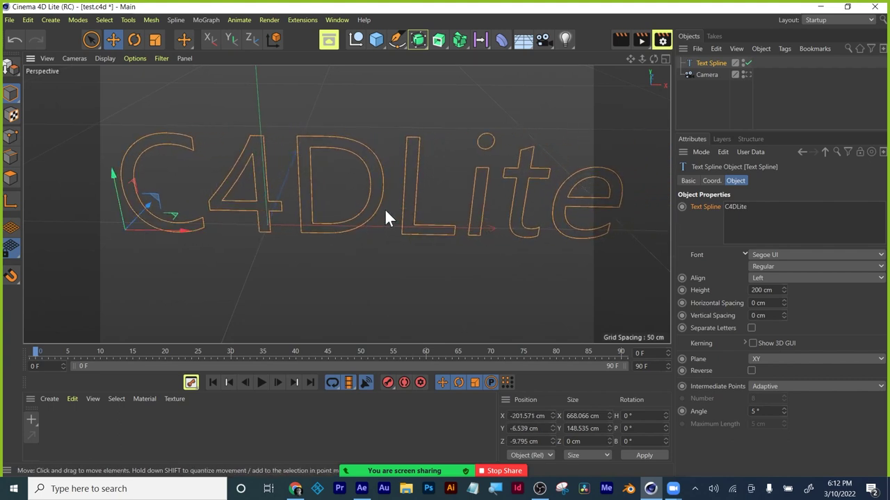
right_click_drag(385, 209, 383, 227, "alt")
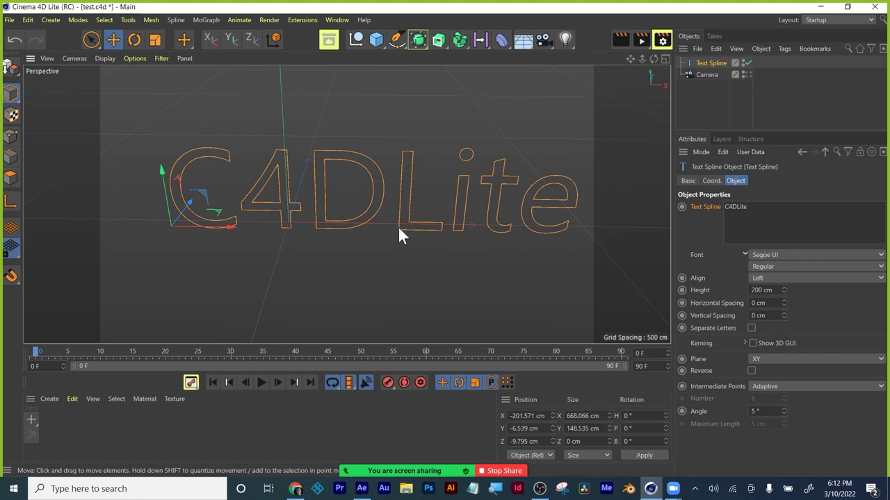
mouse_move(376, 234)
middle_mouse_down("alt")
mouse_move(389, 236)
mouse_move(375, 238)
middle_mouse_up("alt")
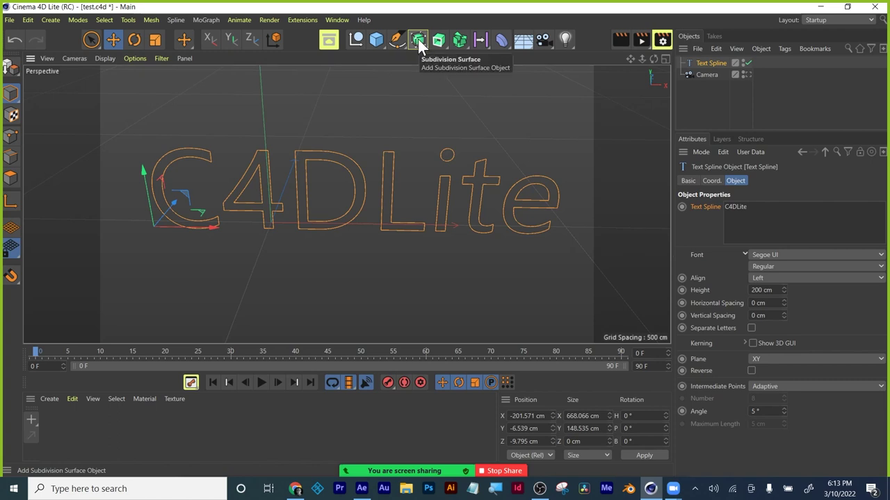
Add an Extrude generator, nest the Text Spline under it, and render a preview.
left_click(439, 42)
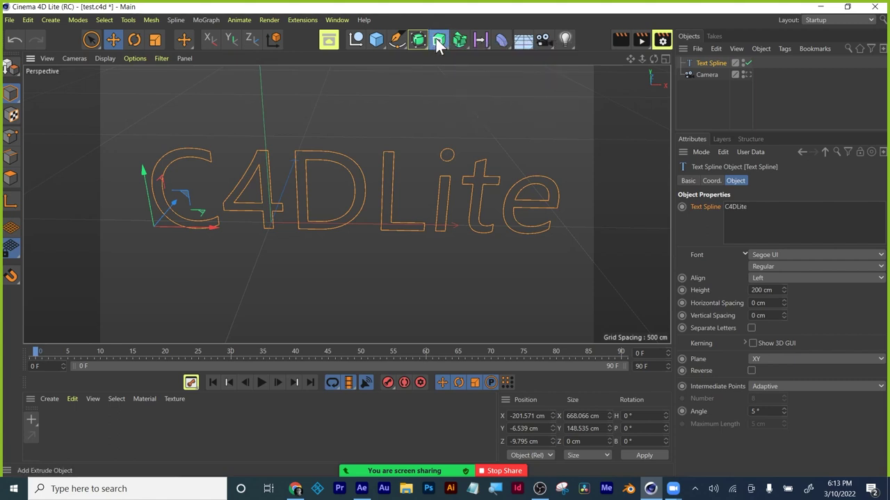
left_click(436, 40)
left_click(487, 54)
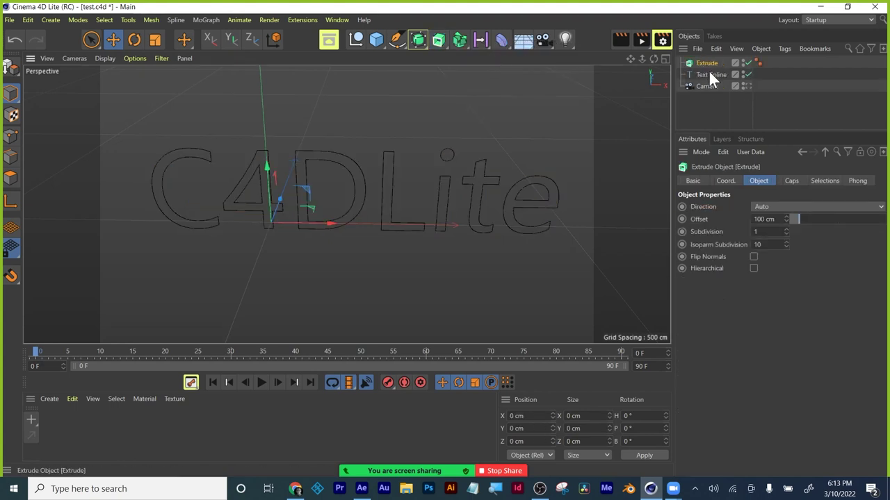
mouse_move(707, 76)
left_mouse_down()
mouse_move(708, 64)
mouse_move(716, 69)
mouse_move(708, 72)
left_mouse_up()
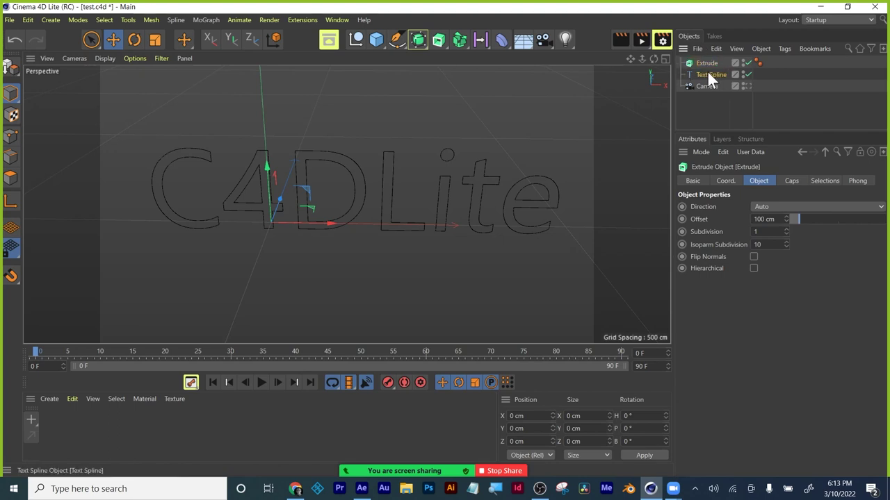
left_click_drag(708, 78, 707, 63)
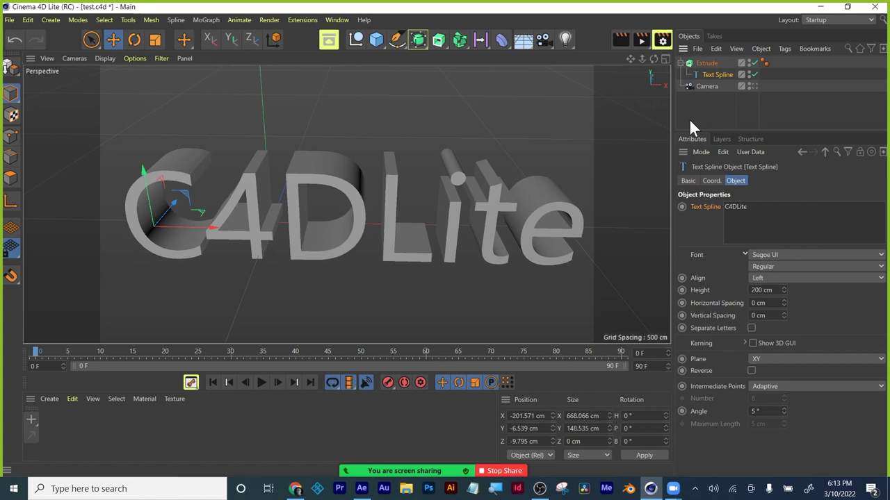
left_click(622, 37)
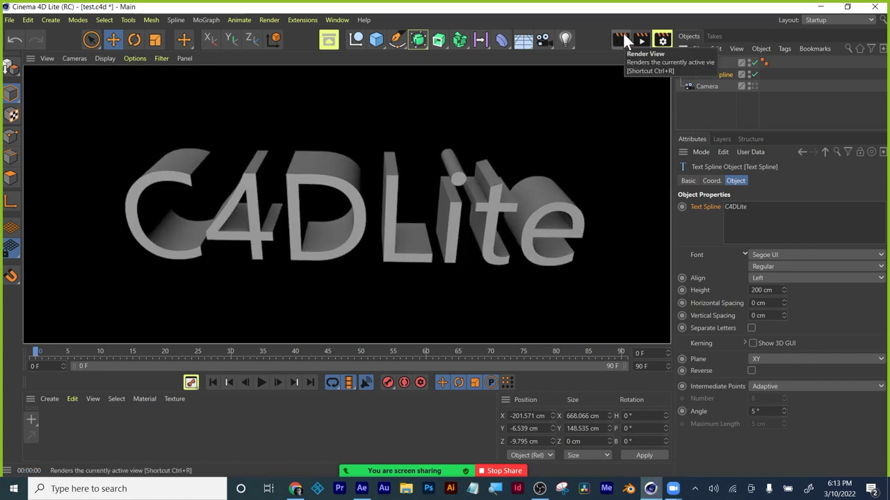
left_click(624, 108)
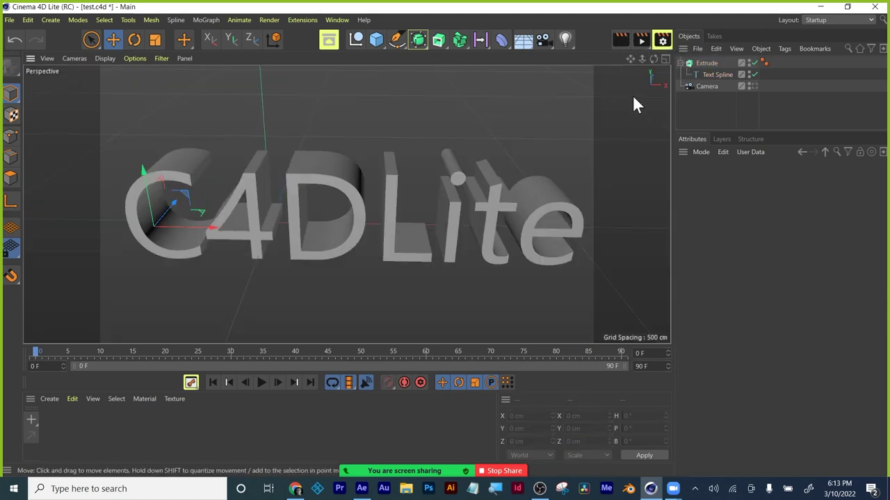
Pull the Text Spline out of the Extrude, delete the Extrude, and reselect the Text Spline.
left_click(445, 48)
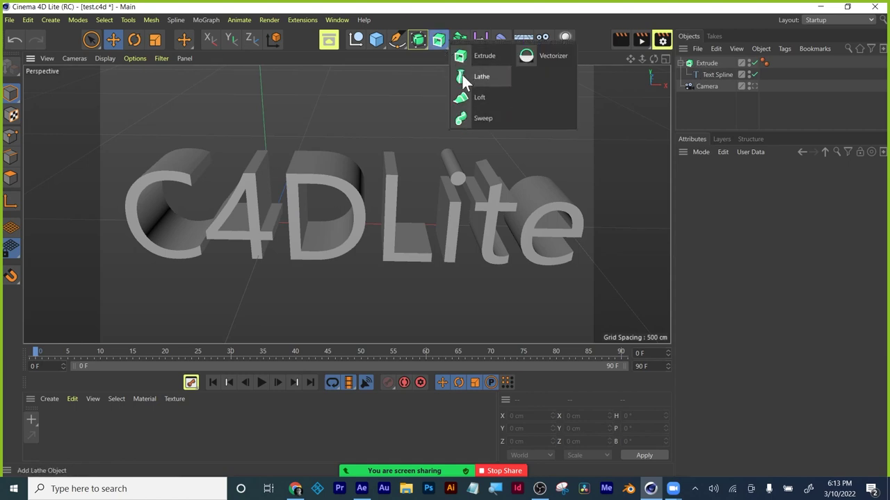
left_click(397, 39)
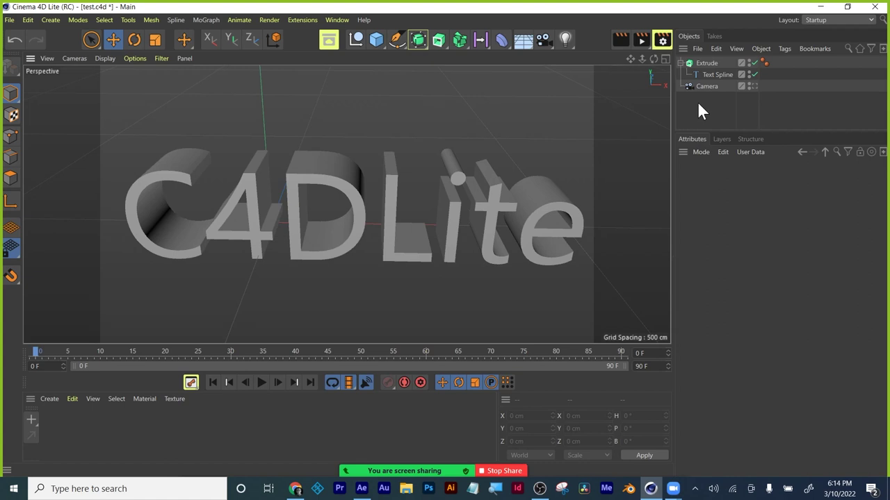
left_click(703, 63)
key("Delete")
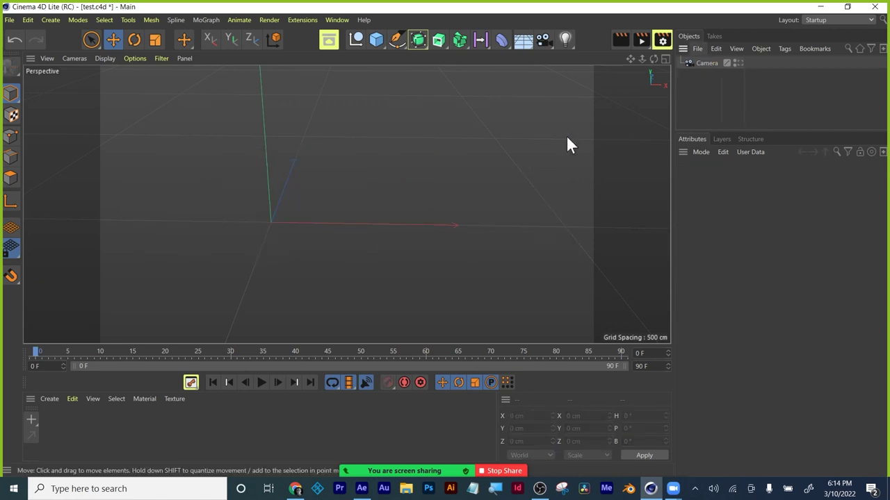
key("ctrl+z")
left_click_drag(713, 76, 711, 105)
left_click(705, 62)
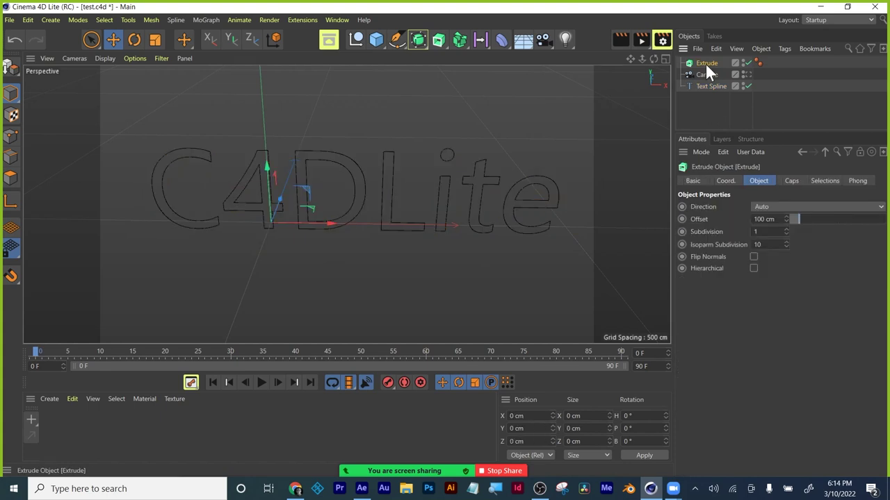
key("Delete")
left_click(705, 73)
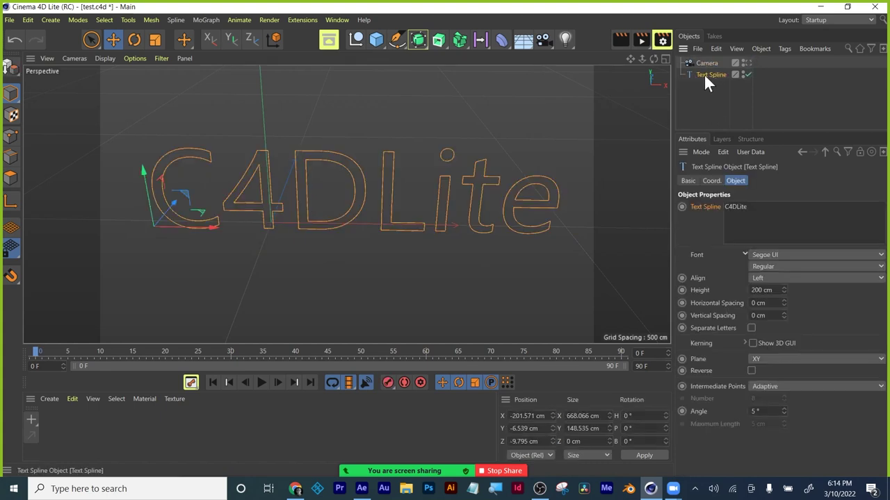
Extrude the selected Text Spline again and drag the Offset down from 100 cm to 21 cm.
left_click(436, 39)
left_click(440, 40)
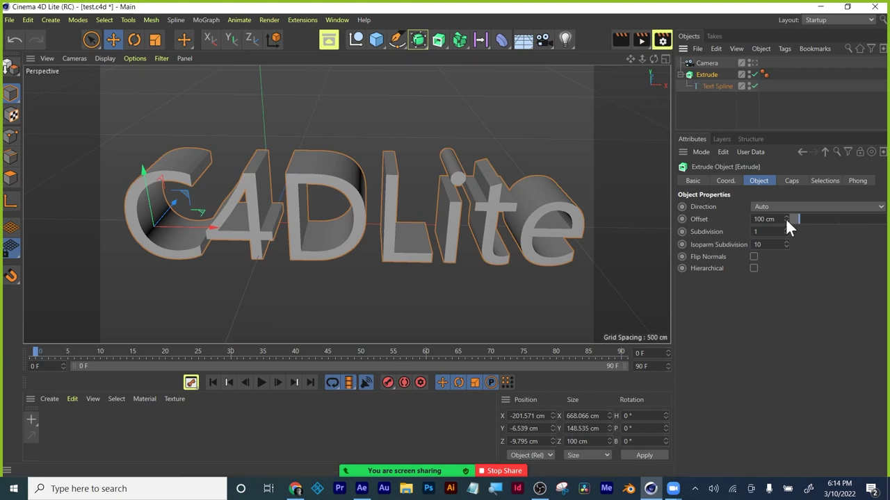
left_click_drag(796, 215, 791, 214)
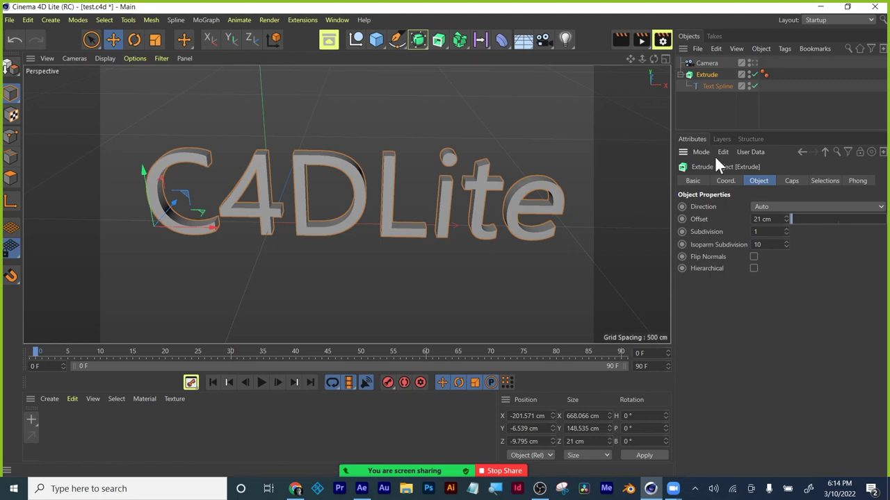
Give the Extrude caps a Curve bevel shape with a 0.08 cm size.
left_click(693, 180)
left_click(722, 181)
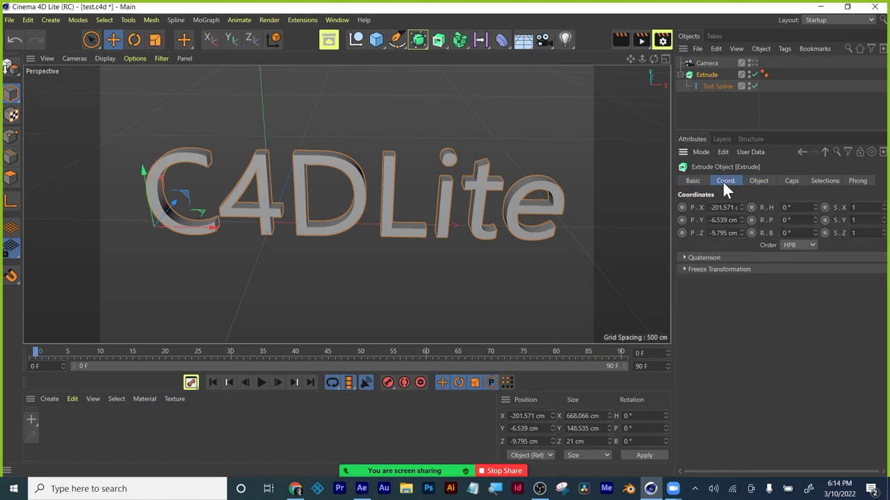
left_click(758, 180)
left_click(793, 181)
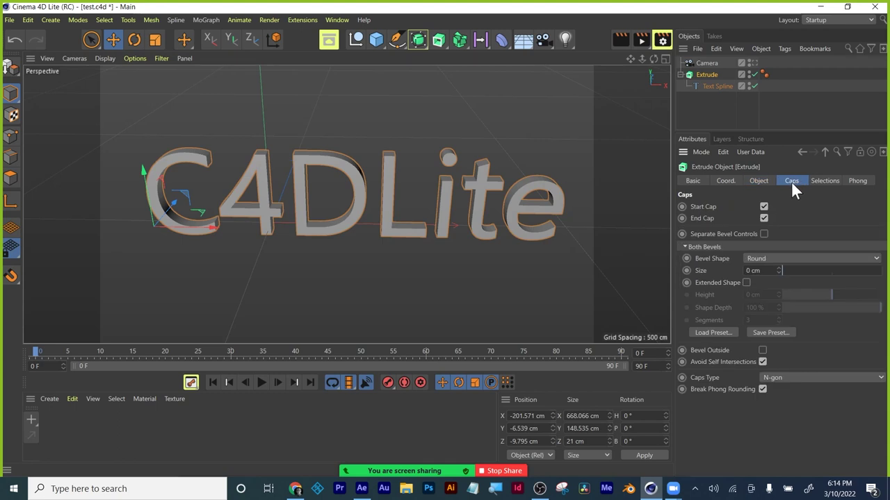
left_click(775, 256)
left_click(771, 281)
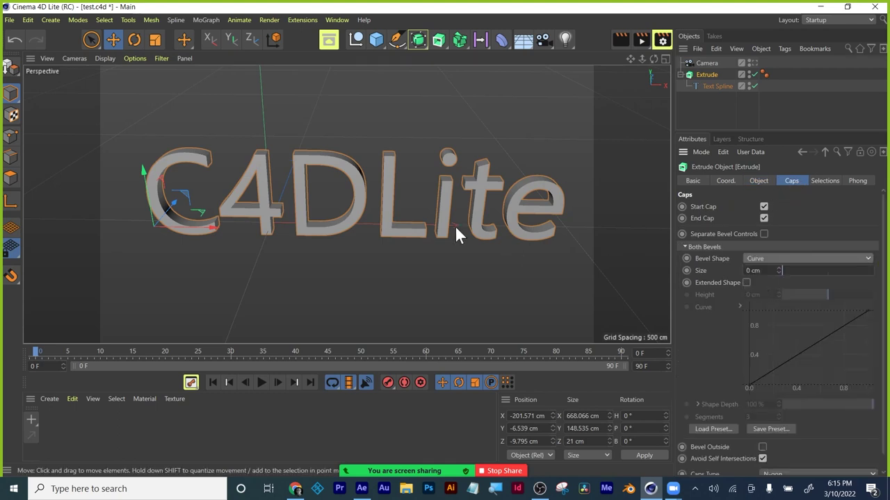
left_click(778, 268)
left_click(778, 269)
left_click(778, 268)
left_click(778, 269)
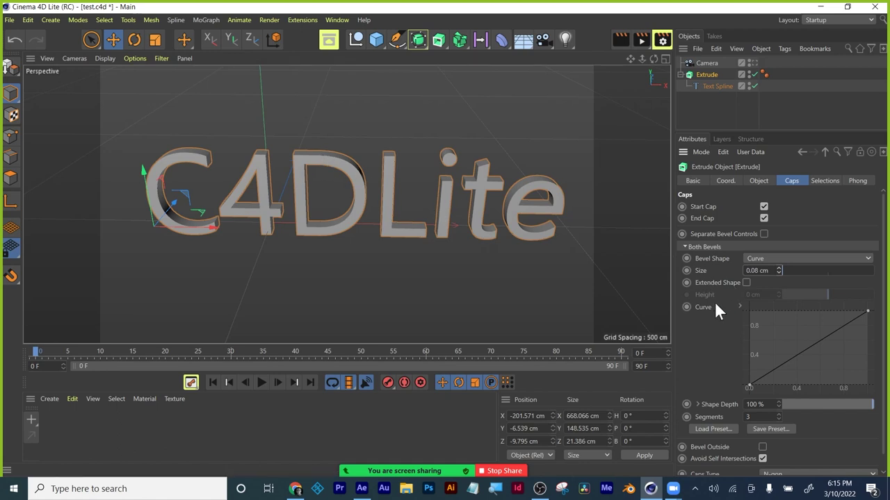
scroll(707, 307, "down", 1)
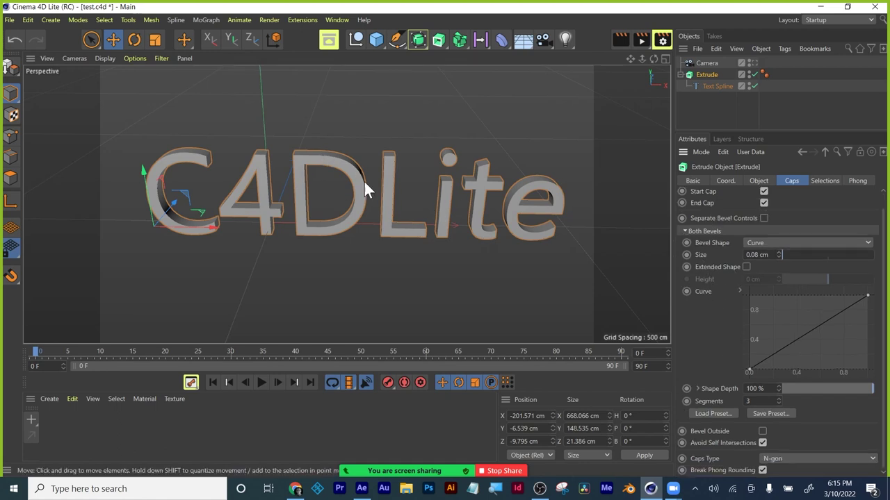
Render a preview of the beveled letters, then add a Light to the scene.
left_click(624, 38)
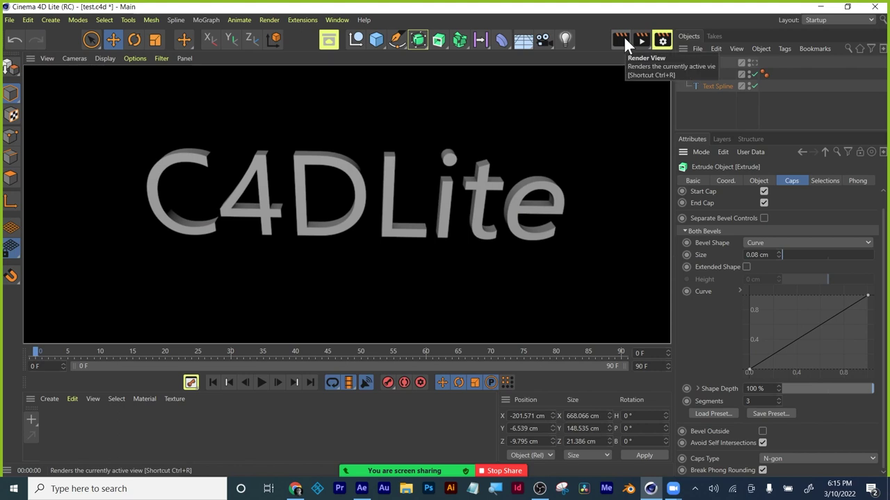
left_click(596, 90)
left_click(565, 39)
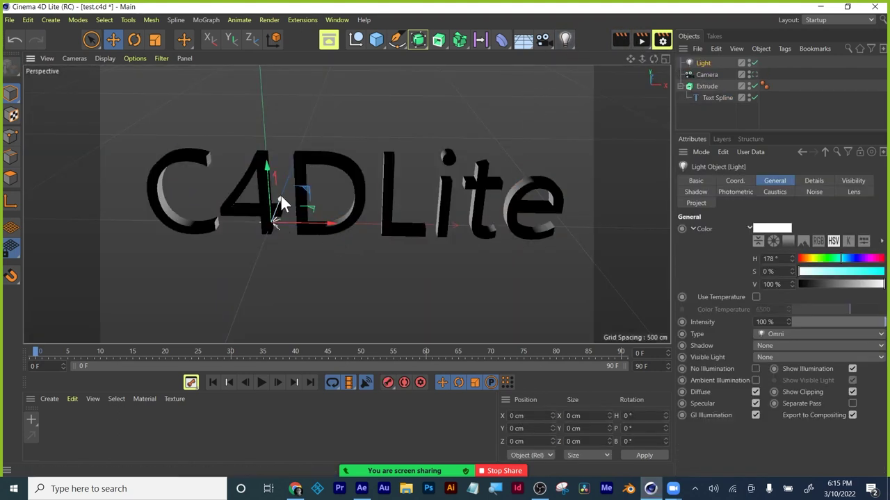
Move the light toward the camera, render the lit scene, then select Extrude and Text Spline.
left_click_drag(281, 197, 240, 279)
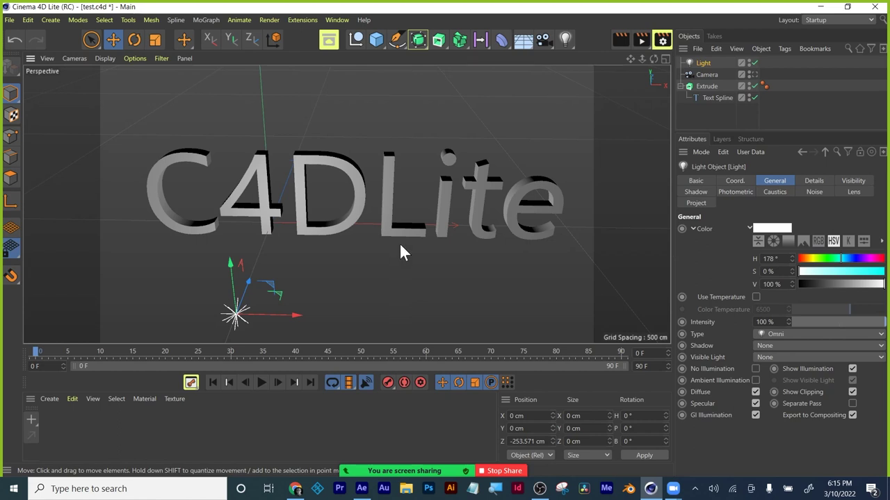
left_click(621, 39)
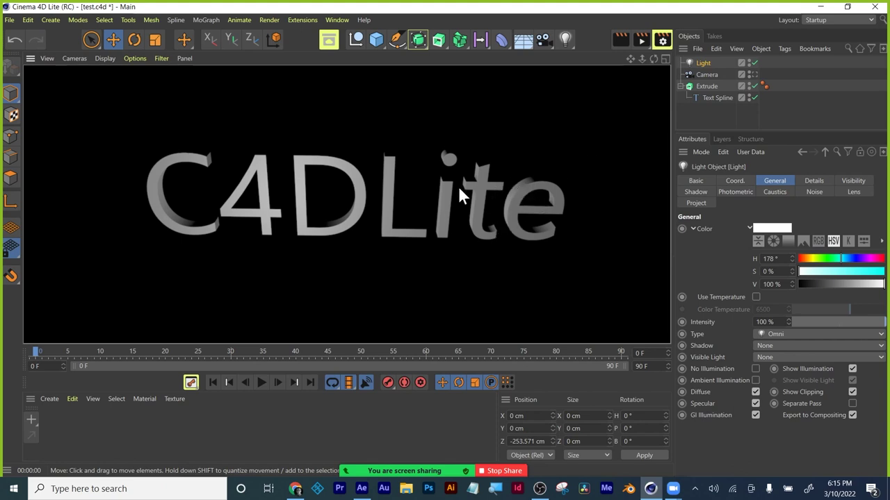
left_click(596, 105)
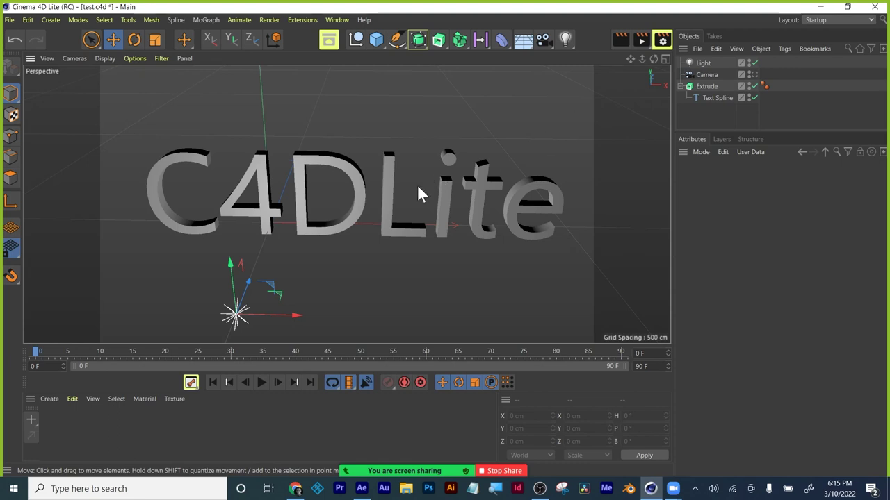
left_click(699, 77)
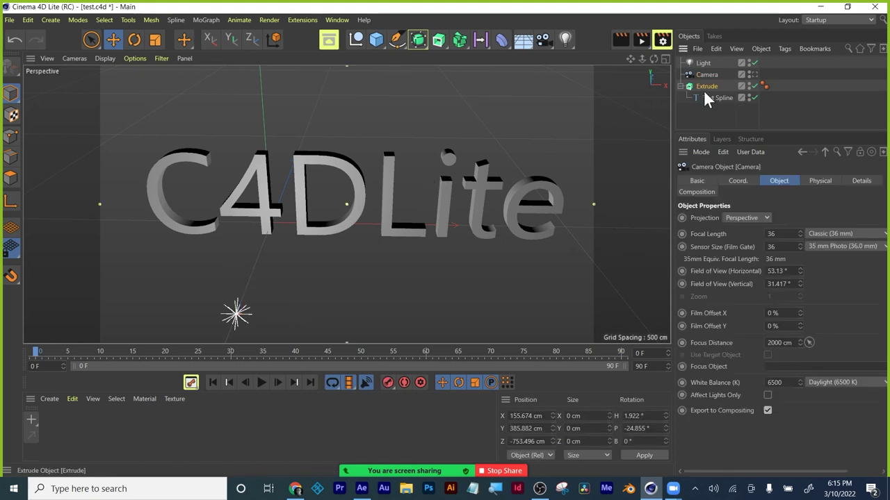
left_click(709, 98, "ctrl")
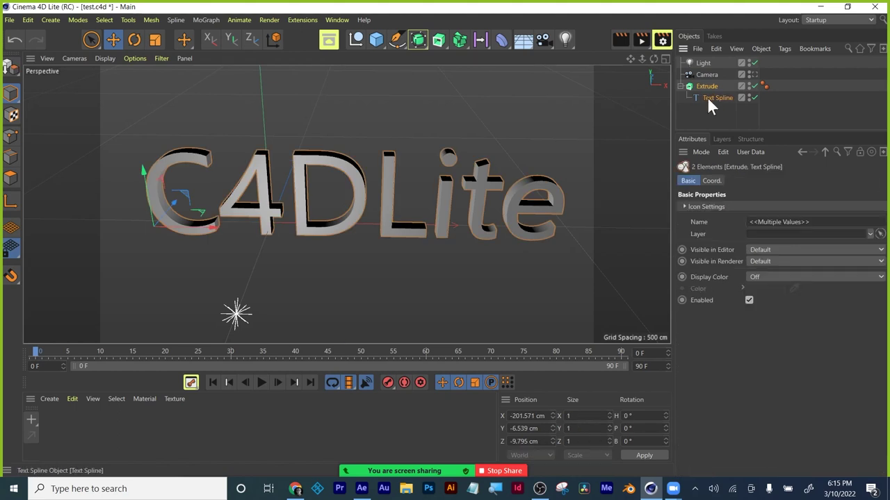
Delete the extruded C4DLite text and add a 200 cm Circle spline to the scene.
key("Delete")
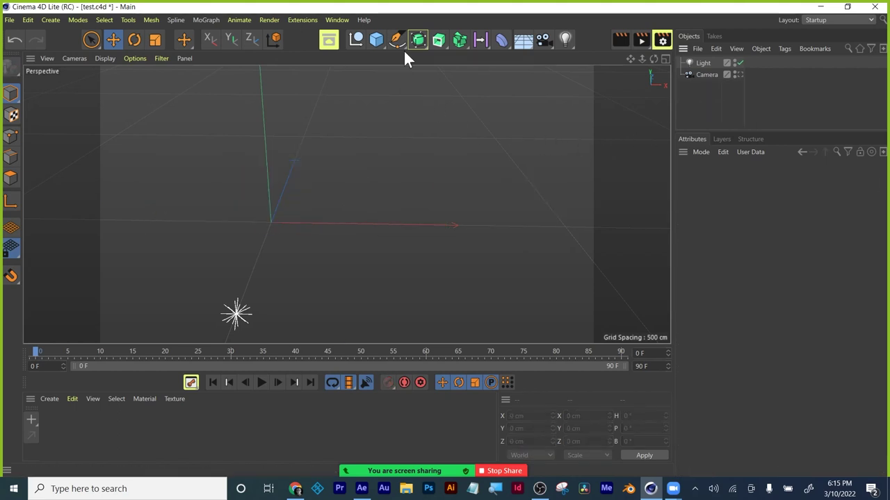
left_click(397, 41)
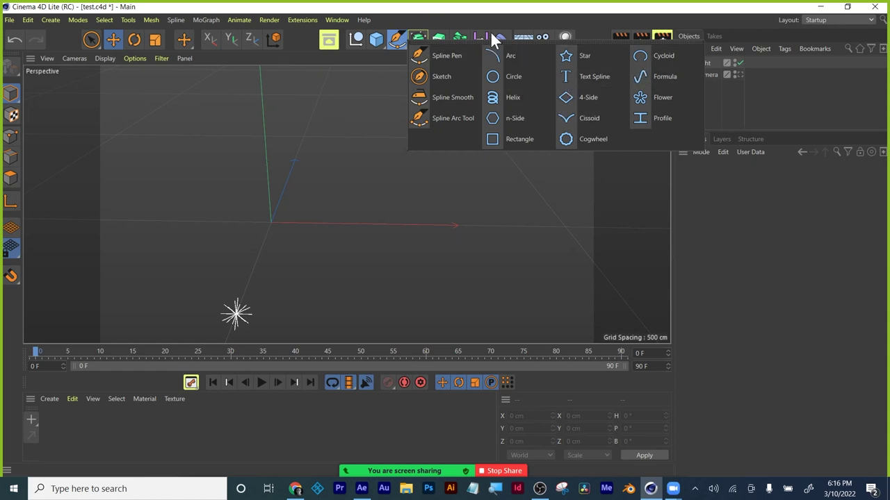
left_click(399, 41)
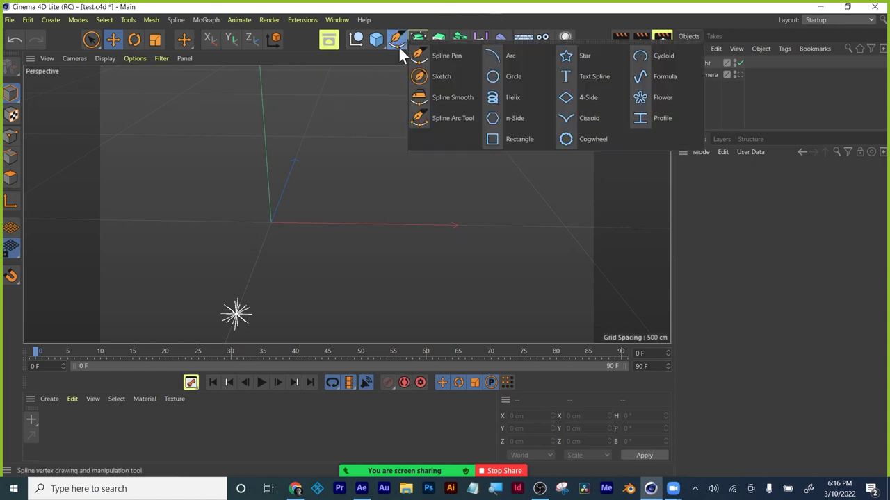
left_click(506, 79)
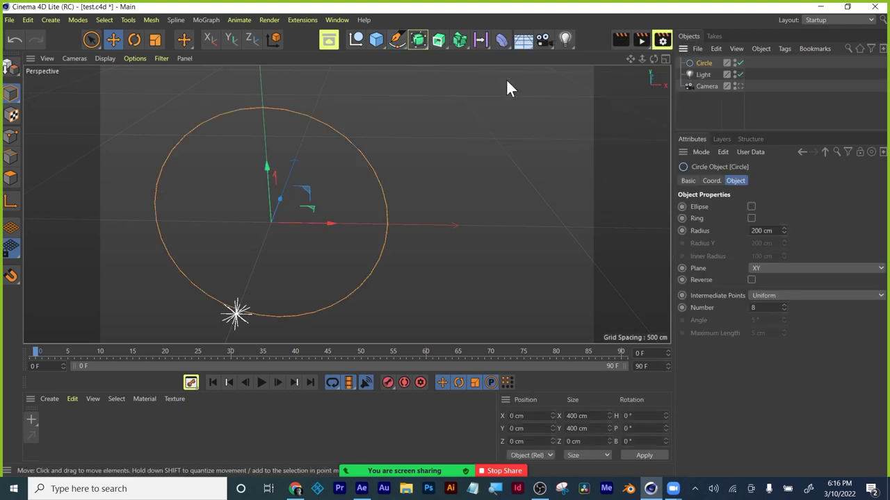
Test-render the view, add a Sweep generator, nest the Circle inside it, and render again.
left_click(619, 37)
left_click(710, 93)
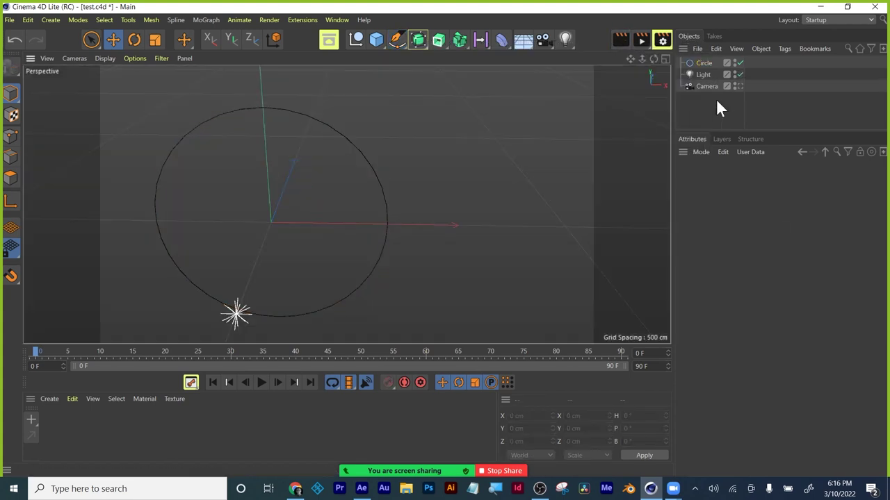
left_click(702, 63)
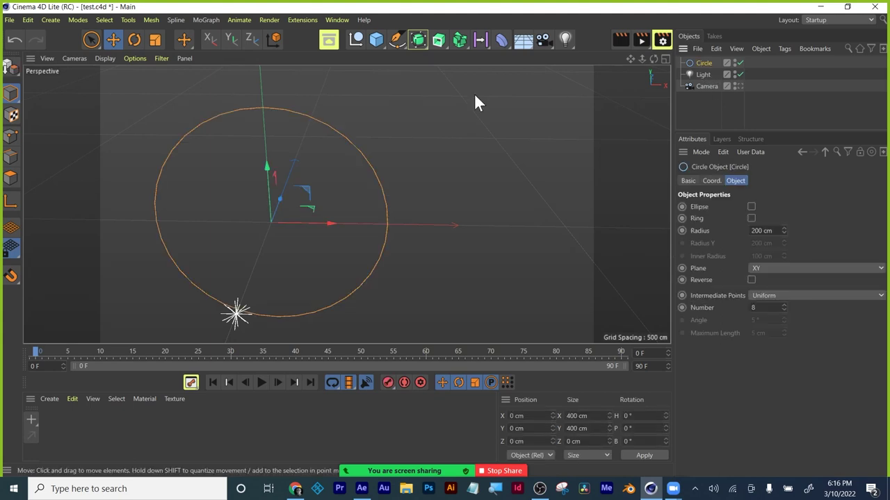
left_click(442, 46)
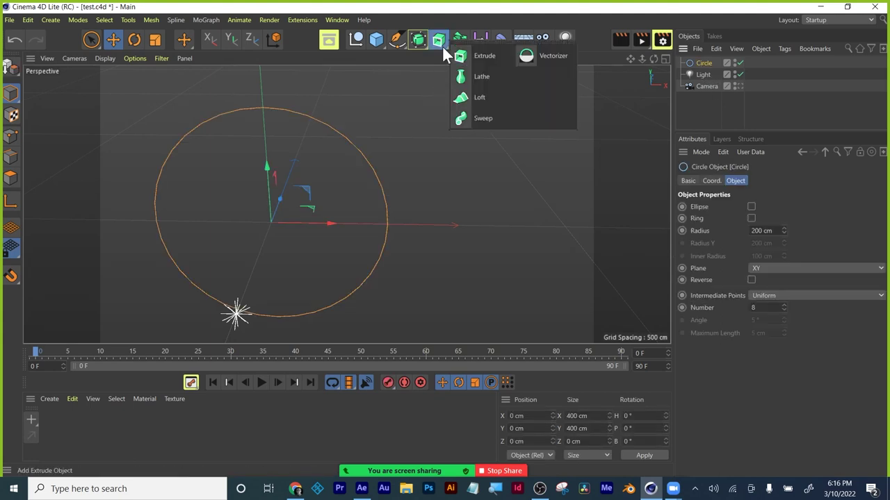
left_click(483, 120)
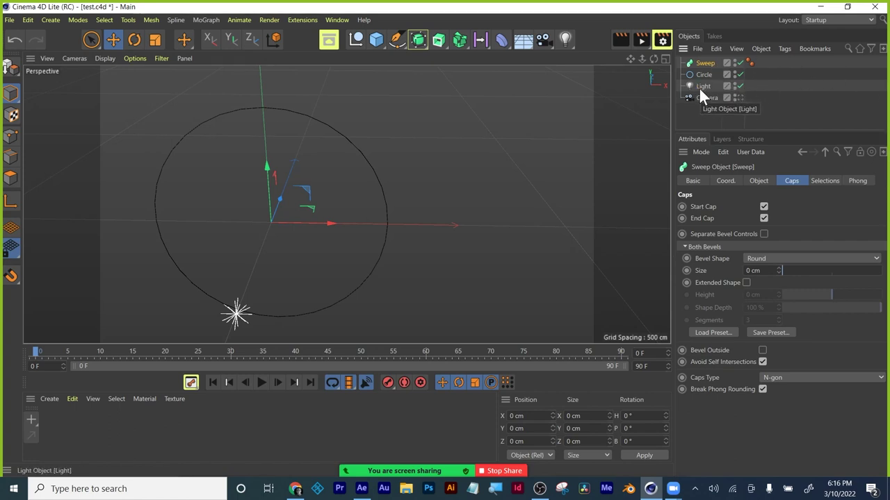
left_click_drag(703, 74, 708, 69)
left_click(624, 38)
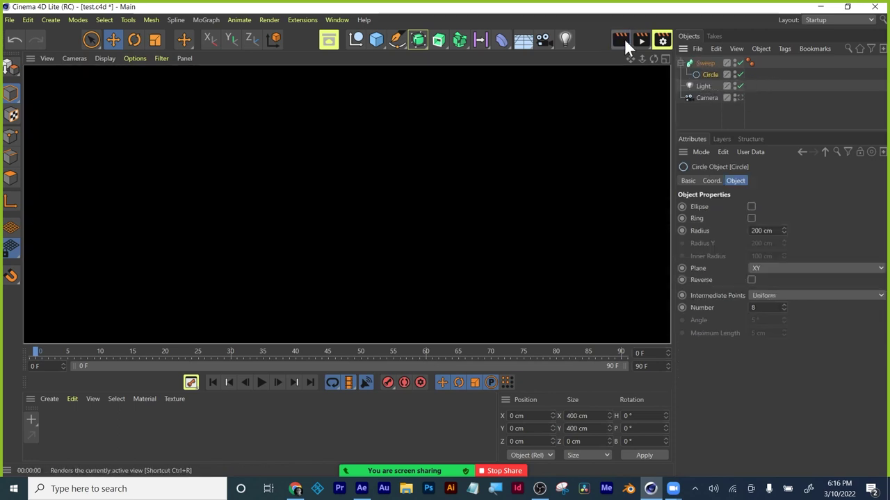
left_click(695, 111)
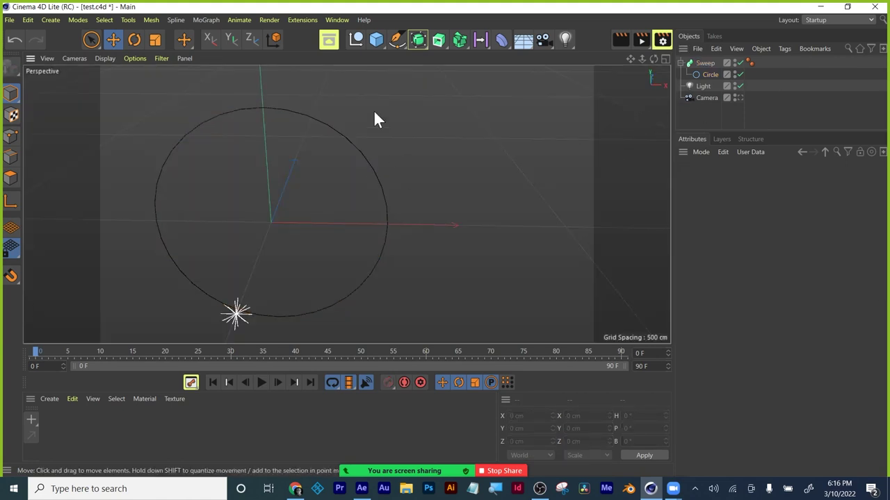
Add a Helix spline into the Sweep and frame the swept result in the Perspective view.
left_click(399, 39)
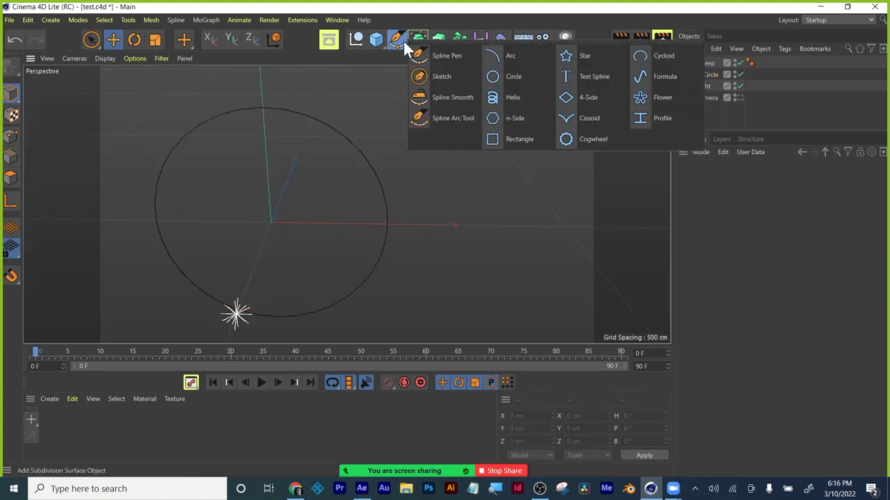
left_click(498, 97)
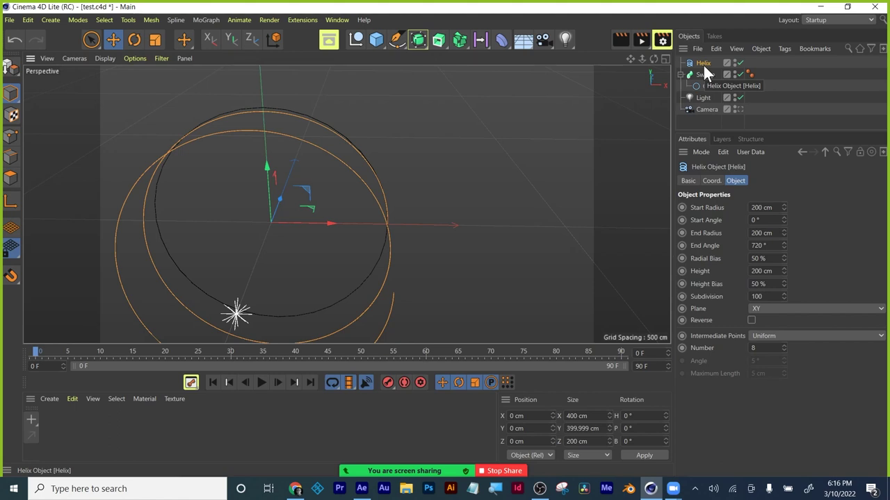
left_click_drag(703, 63, 705, 87)
key("h")
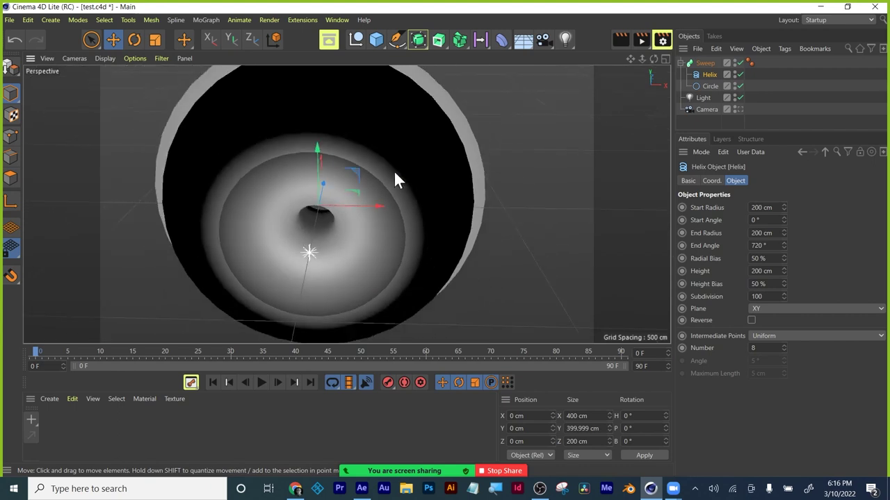
middle_click(394, 180)
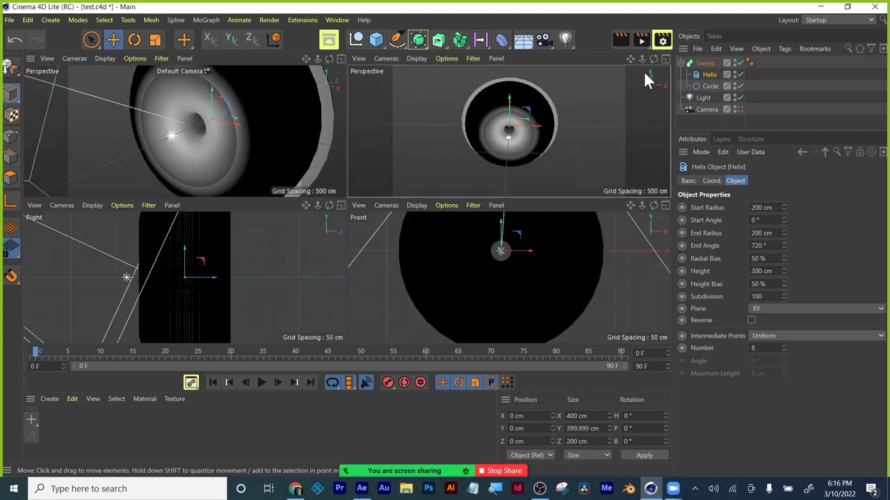
left_click(666, 59)
middle_click(378, 191)
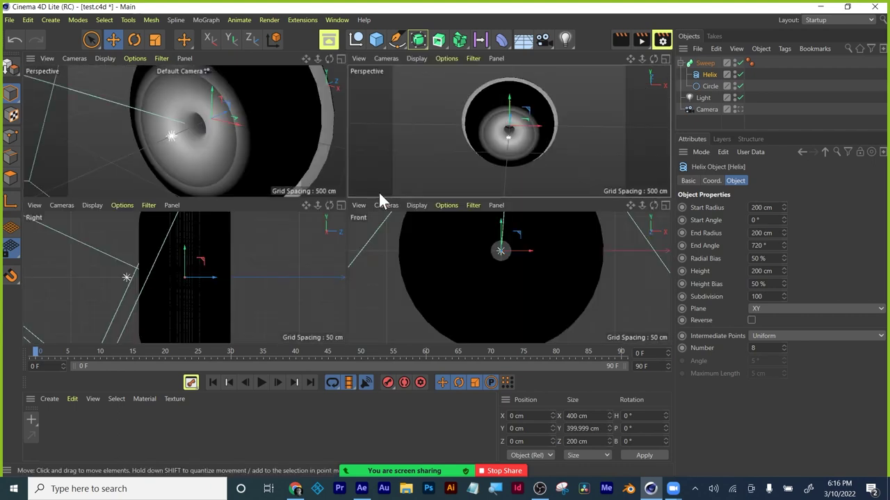
left_click(664, 58)
middle_click_drag(452, 205, 415, 216, "alt")
left_click_drag(437, 223, 325, 259, "alt")
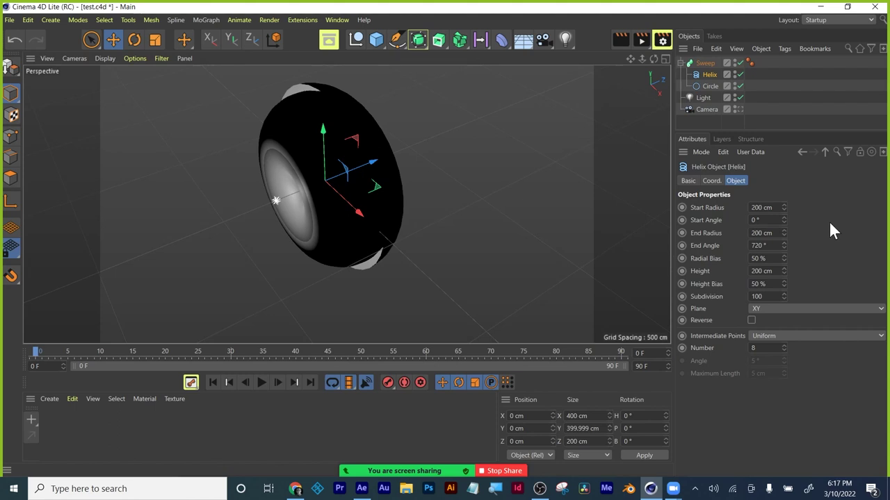
Try a 2000 cm helix start radius, undo it, then set the Circle's radius to 20 cm.
left_click(761, 207)
type("2000")
key("Return")
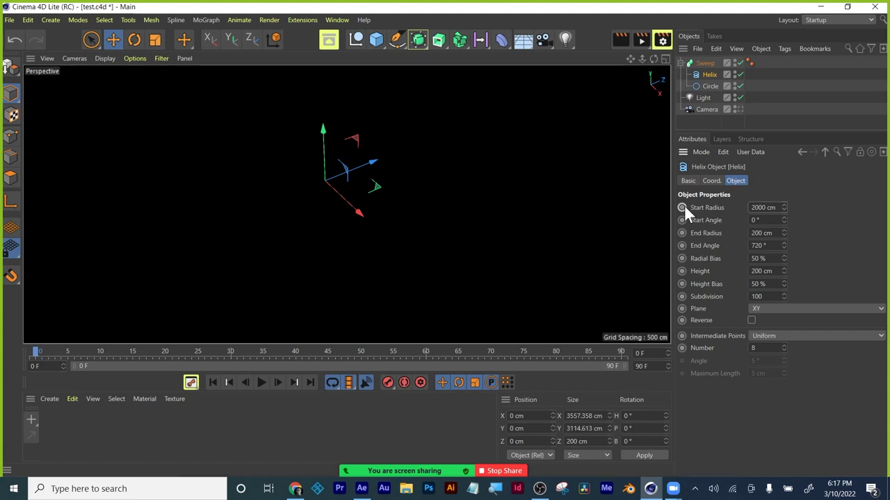
key("ctrl+z")
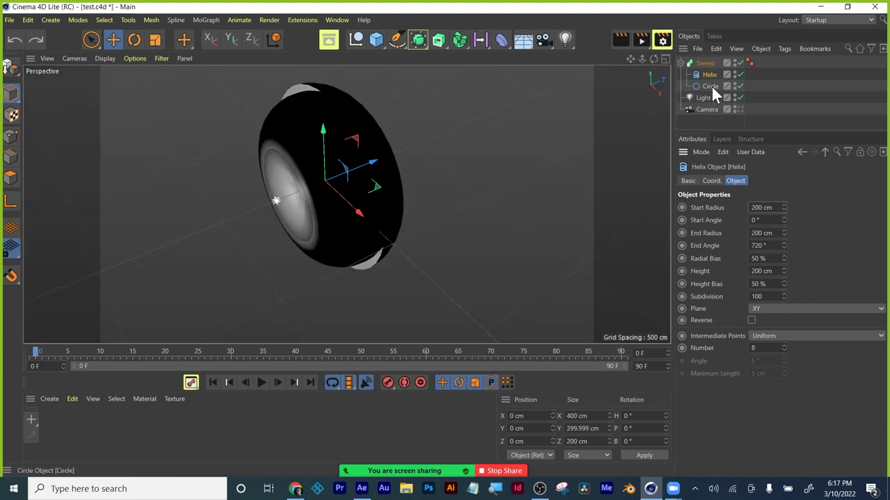
left_click(711, 86)
double_click(761, 230)
type("200")
key("Return")
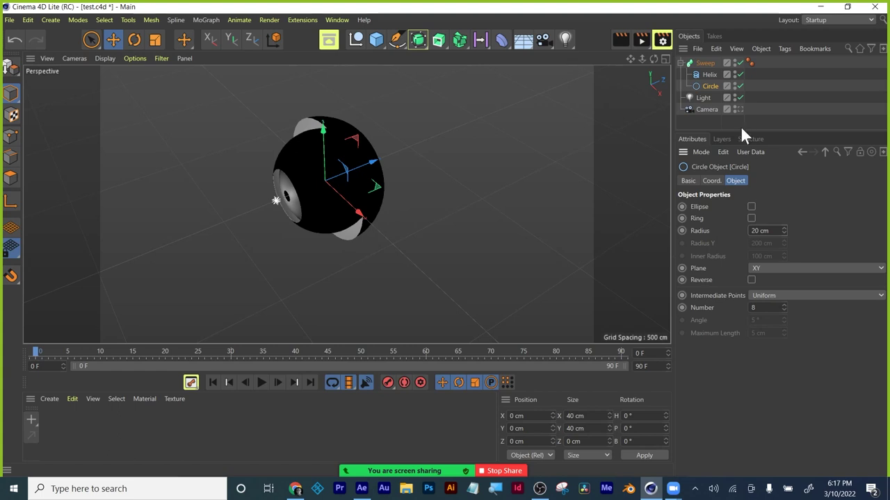
Reorder the Sweep's children so the Circle sits above the Helix, then select the Sweep.
left_click_drag(707, 84, 710, 68)
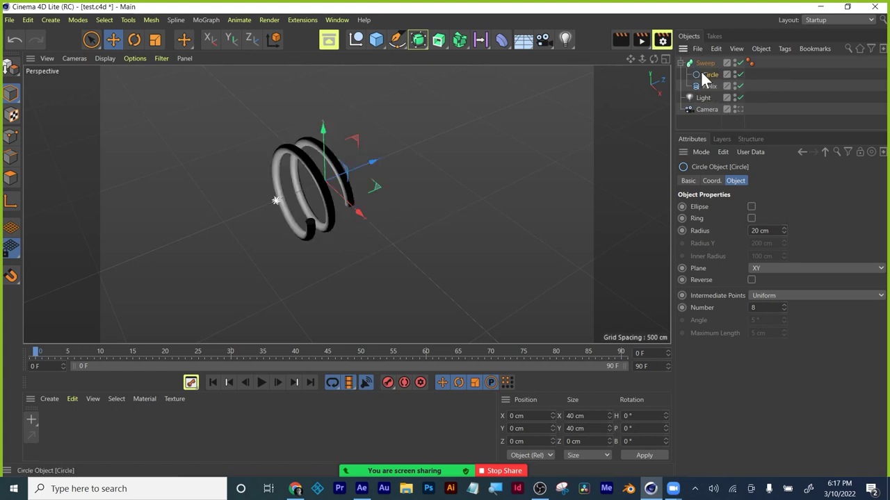
mouse_move(711, 73)
left_mouse_down()
mouse_move(712, 90)
mouse_move(709, 68)
left_mouse_up()
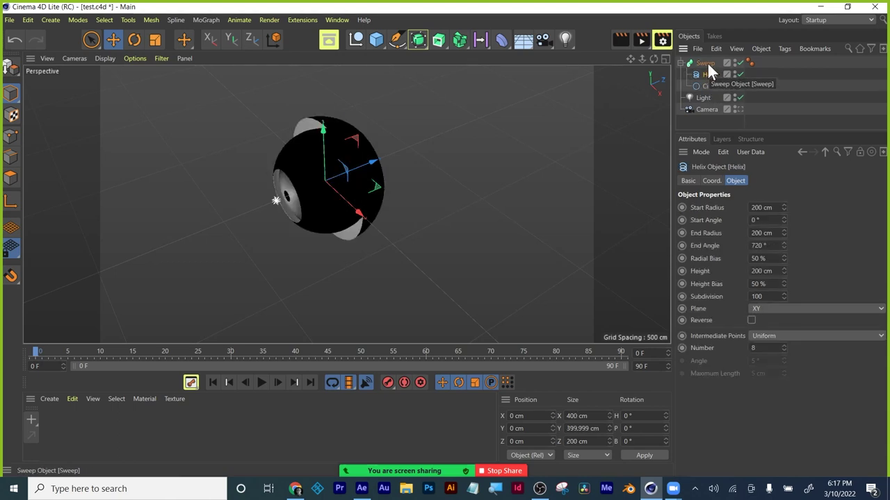
left_click(707, 64)
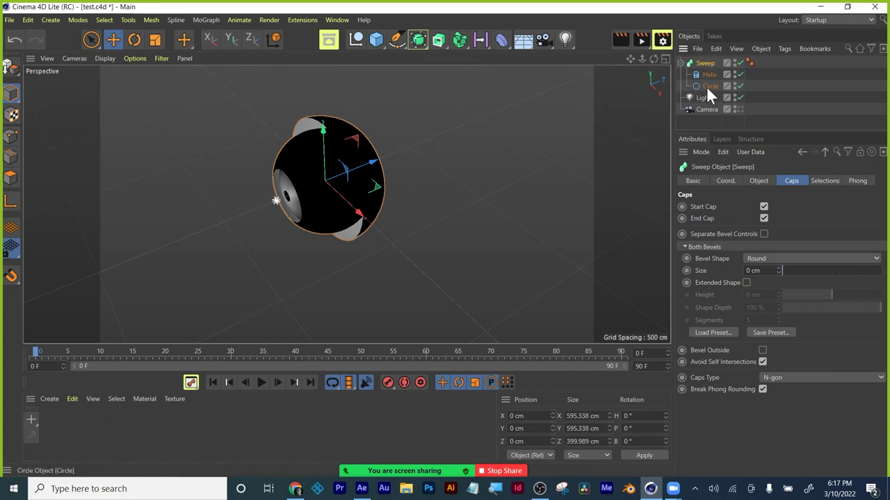
left_click(707, 85)
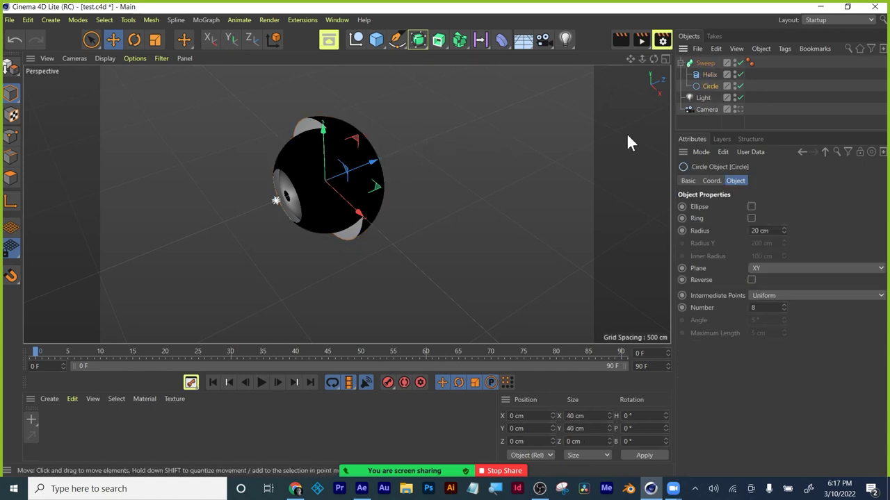
left_click_drag(708, 84, 706, 74)
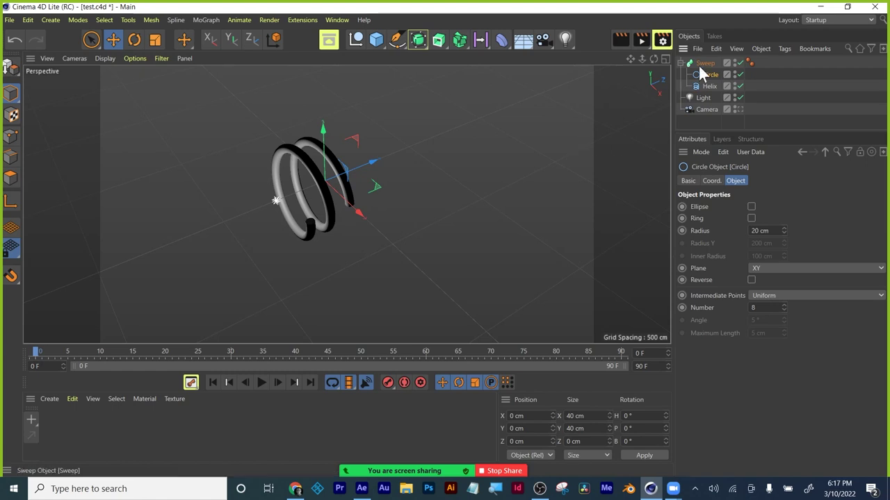
left_click(705, 63)
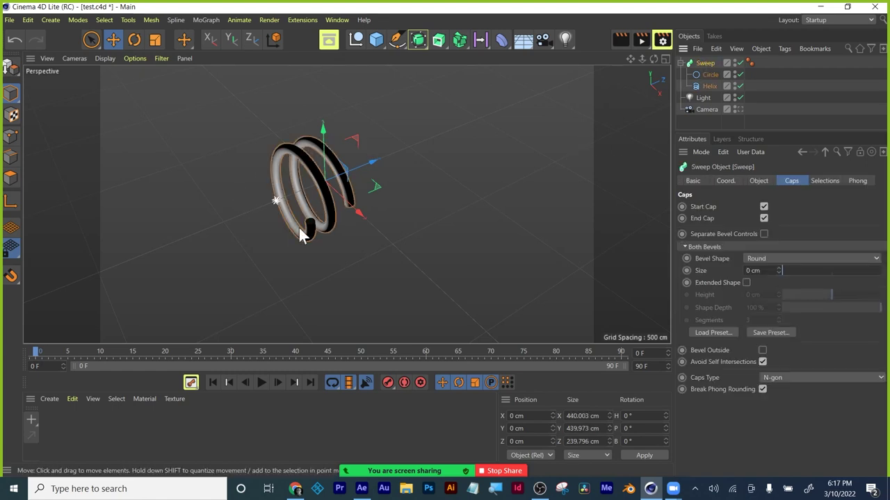
scroll(291, 233, "up", 4)
Orbit around the coiled tube and check the Helix and Circle attributes.
middle_click(348, 171)
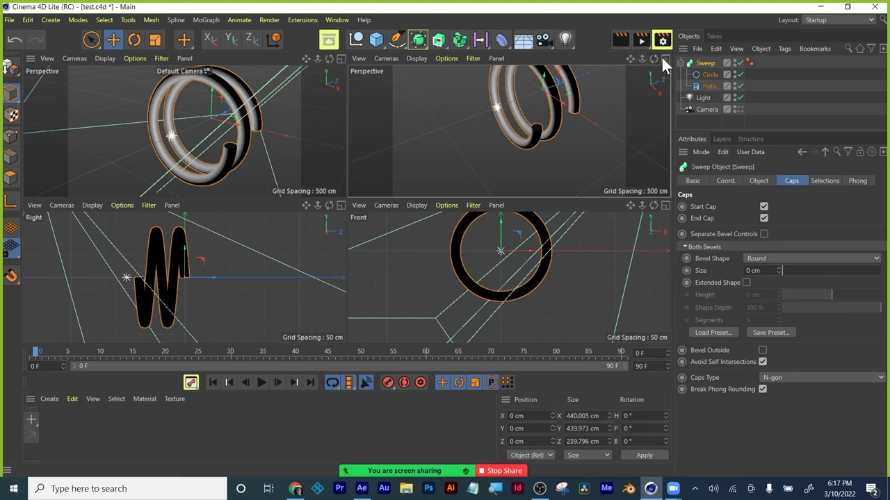
left_click(664, 59)
left_click_drag(375, 154, 358, 192, "alt")
middle_click(358, 193)
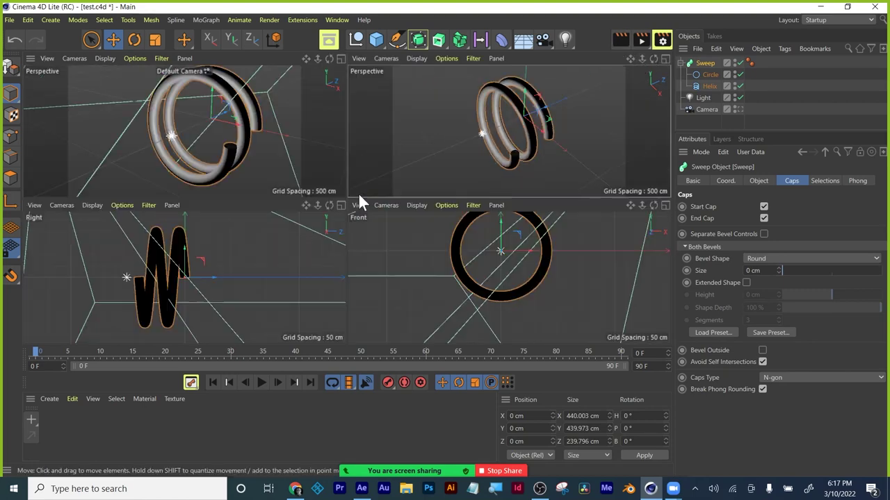
left_click(664, 58)
left_click_drag(460, 187, 417, 257, "alt")
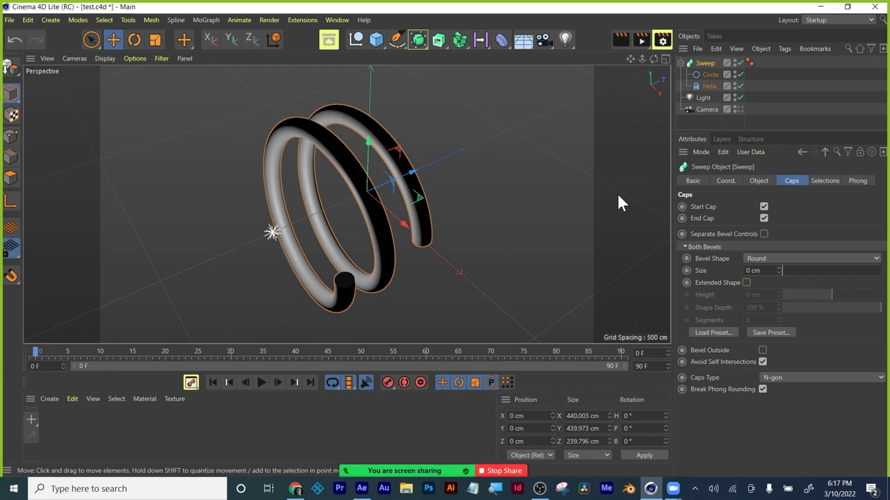
left_click(706, 74)
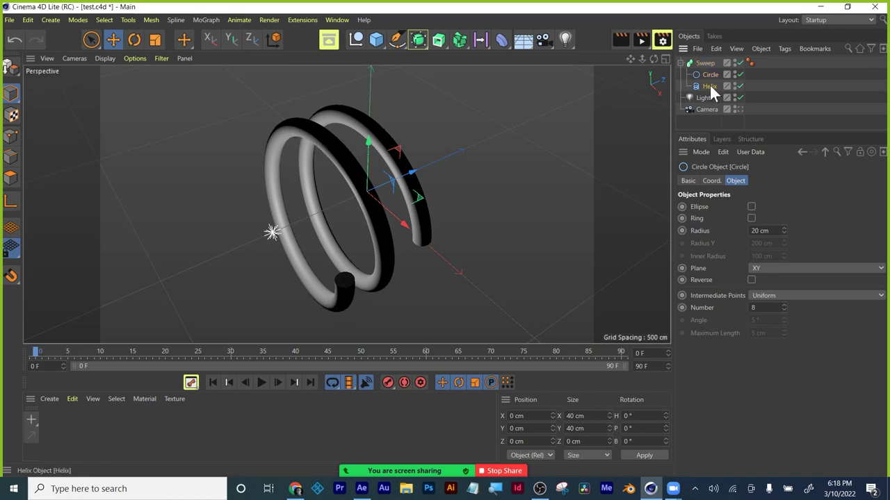
left_click(709, 85)
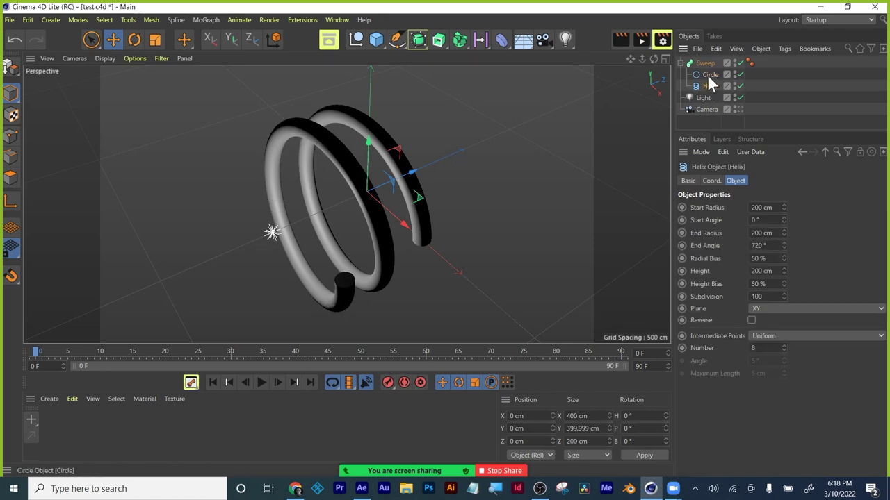
left_click(708, 74)
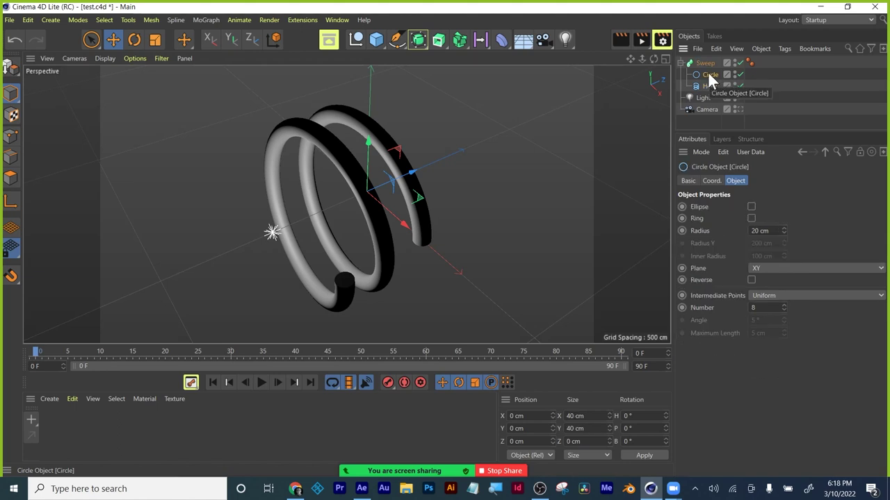
Replace the Sweep's Circle profile with a new Flower spline.
left_click_drag(707, 72, 708, 115)
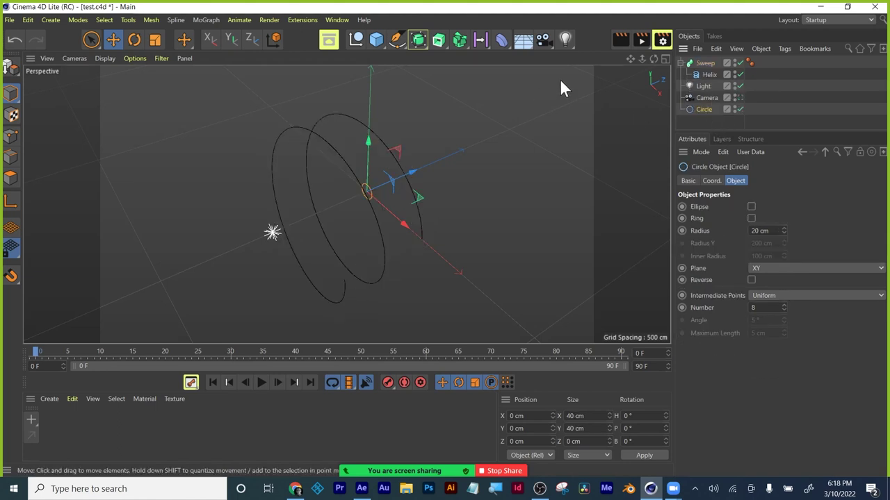
left_click(399, 40)
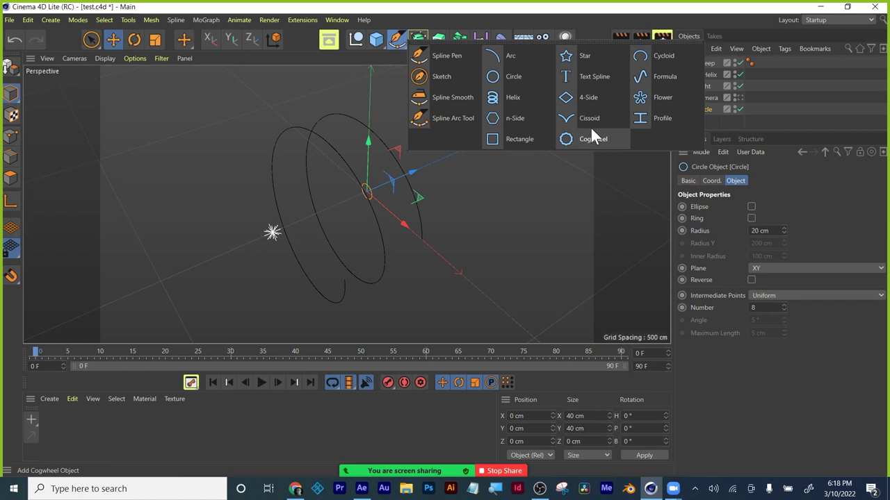
left_click(655, 96)
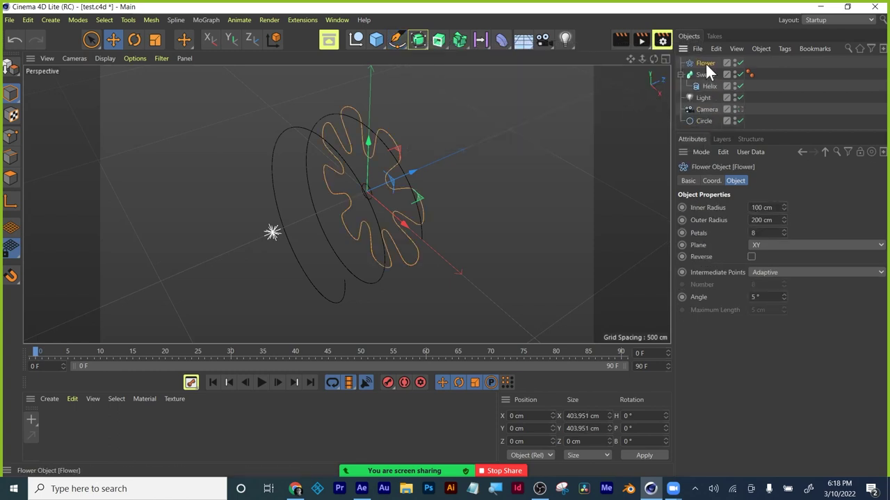
left_click_drag(704, 64, 704, 77)
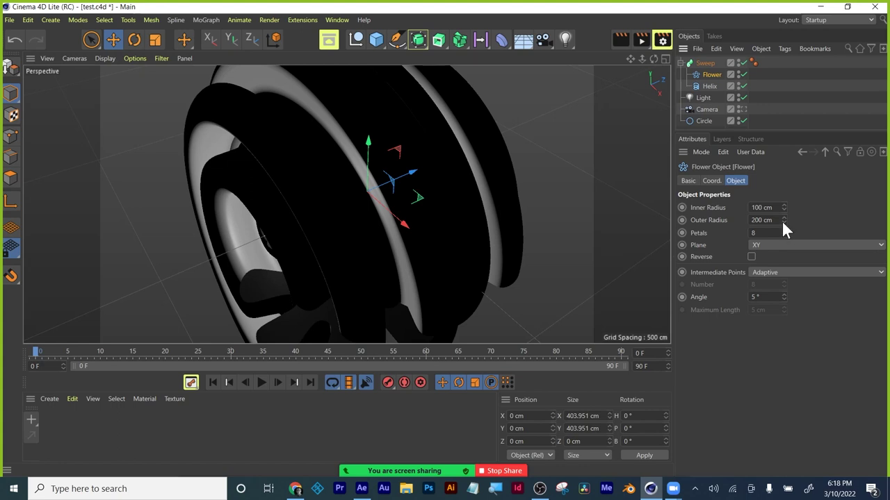
Set the Flower's Outer Radius and Inner Radius to 40 cm and zoom in on the thin rings.
left_click_drag(782, 221, 727, 215)
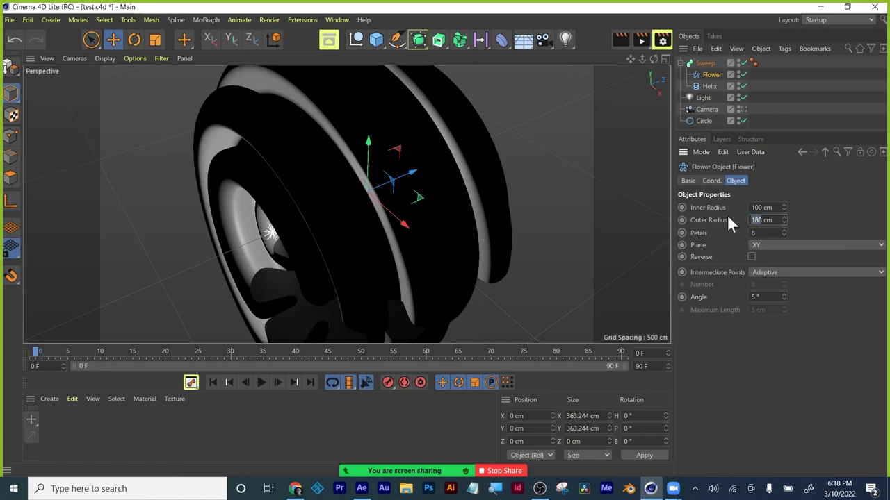
type("40")
key("Return")
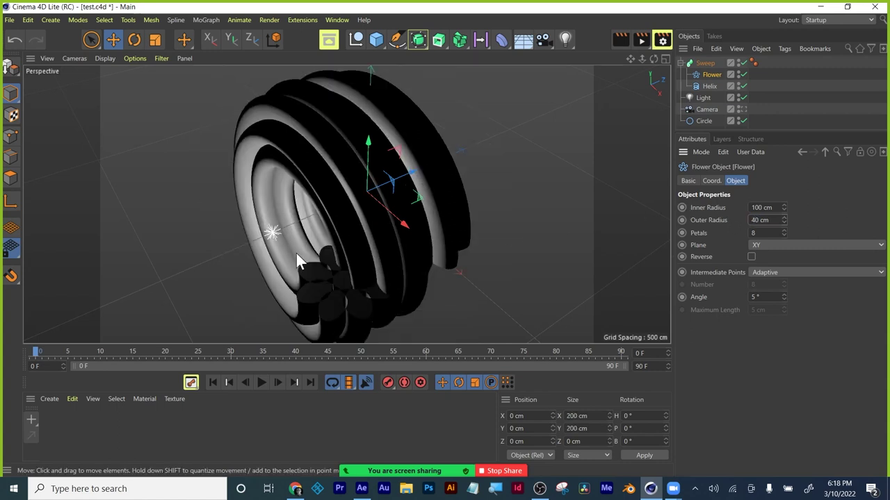
left_click_drag(764, 207, 726, 198)
type("40")
key("Return")
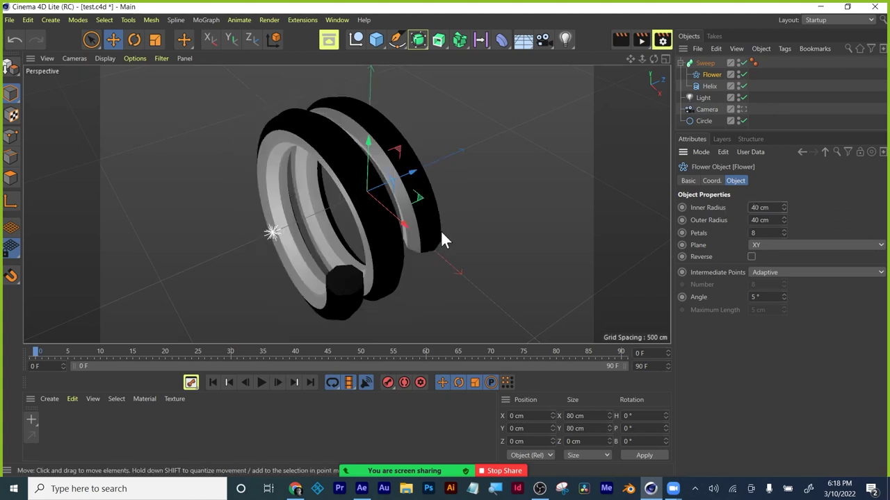
mouse_move(305, 238)
right_mouse_down("alt")
mouse_move(381, 230)
mouse_move(319, 202)
mouse_move(297, 242)
right_mouse_up("alt")
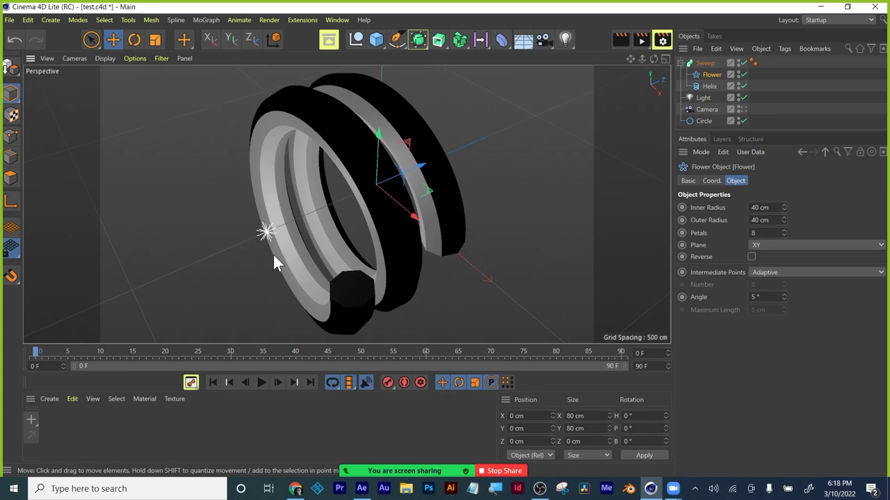
left_click_drag(274, 256, 403, 250, "alt")
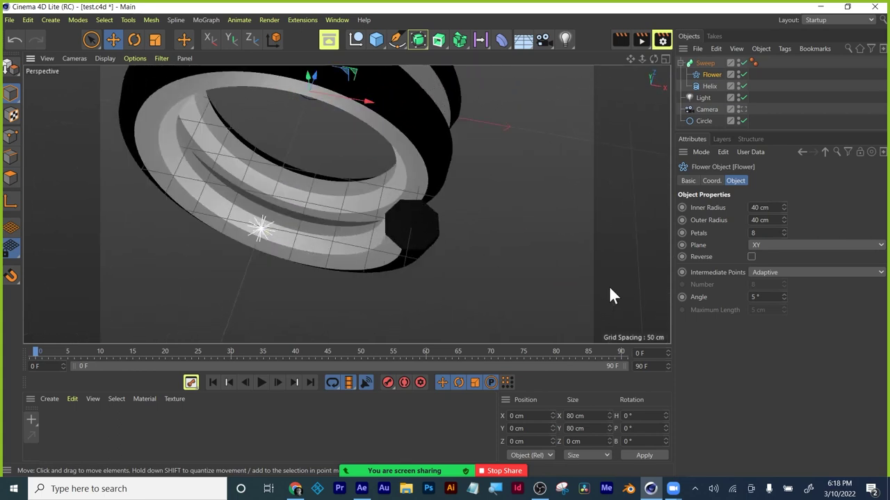
Change the Flower's Inner Radius to 100 cm and give it 5 petals.
left_click(753, 208)
type("0")
key("Return")
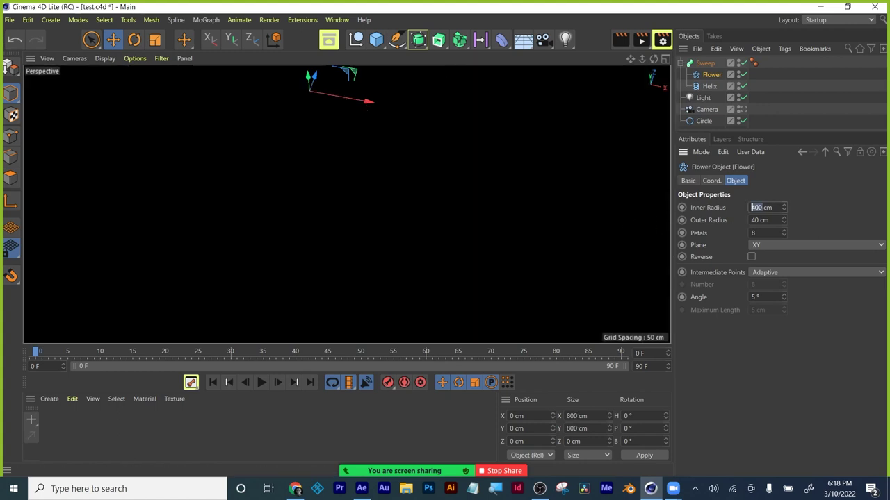
type("100")
key("Return")
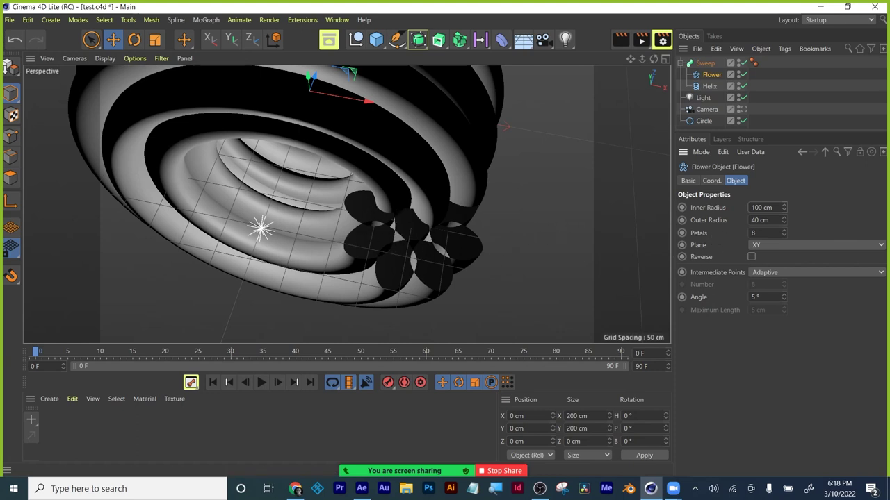
left_click(757, 233)
type("5")
key("Return")
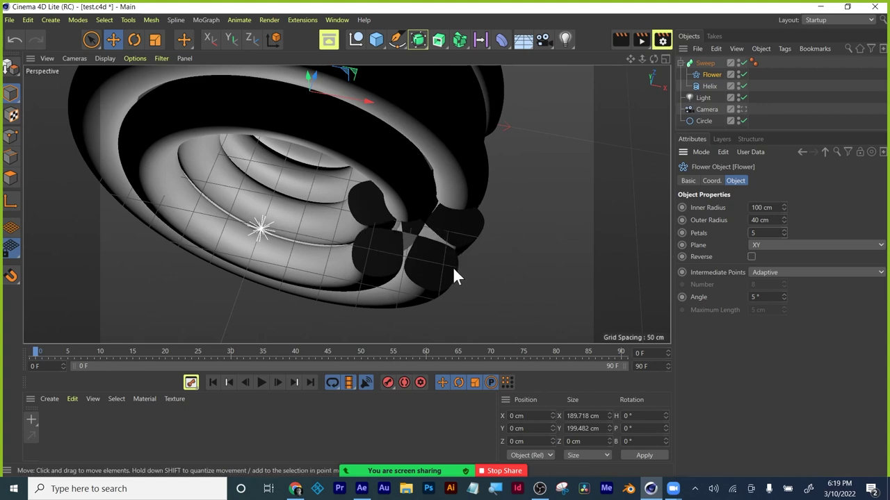
mouse_move(453, 266)
left_mouse_down("alt")
mouse_move(453, 281)
mouse_move(457, 236)
mouse_move(462, 337)
mouse_move(454, 270)
mouse_move(440, 257)
mouse_move(367, 248)
mouse_move(342, 192)
left_mouse_up("alt")
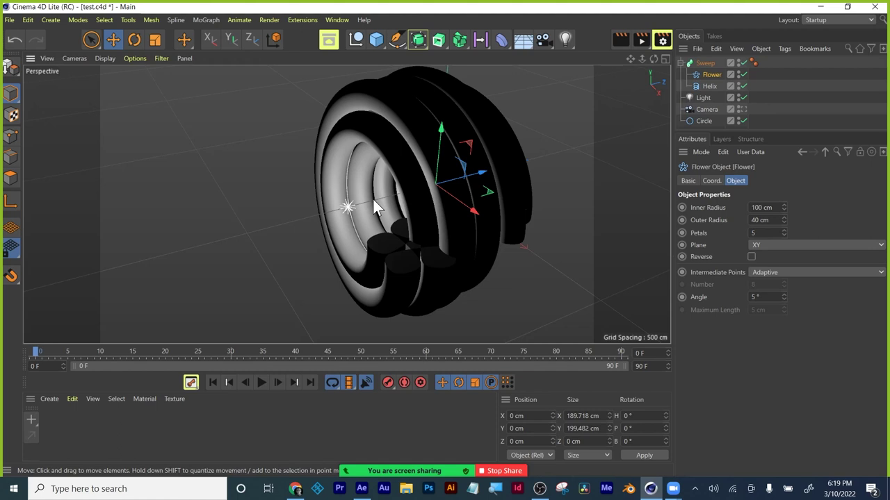
Raise the Helix Height from 400 cm to 600 cm and view the taller coil in Perspective.
left_click(709, 86)
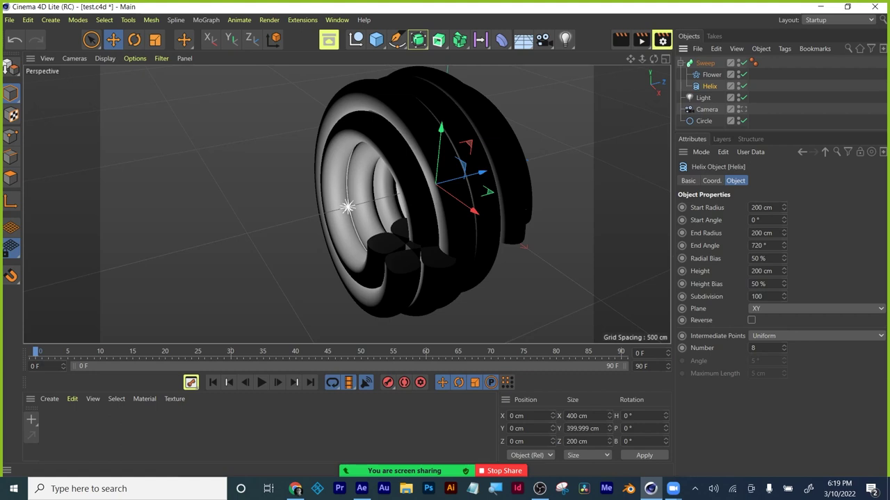
left_click(761, 271)
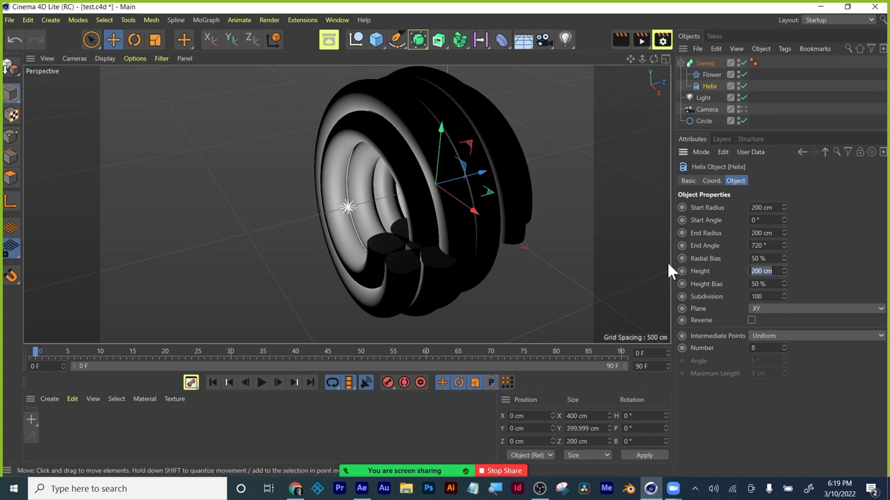
type("400")
key("Return")
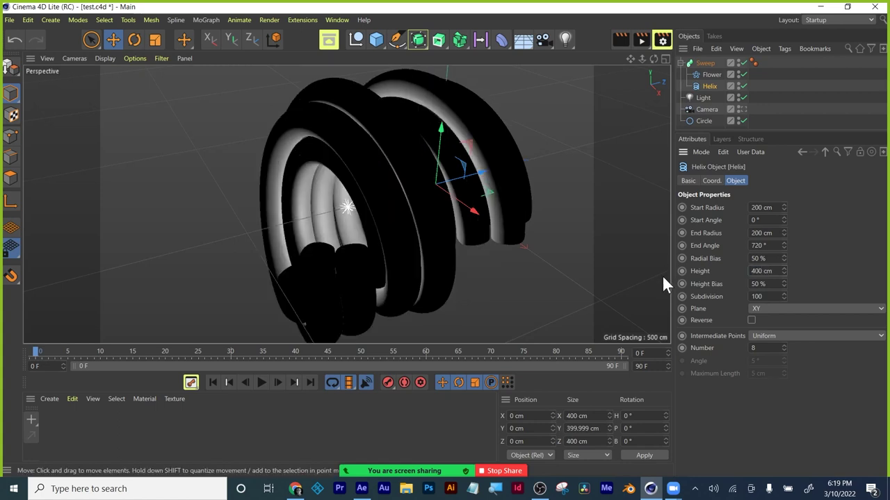
left_click(761, 271)
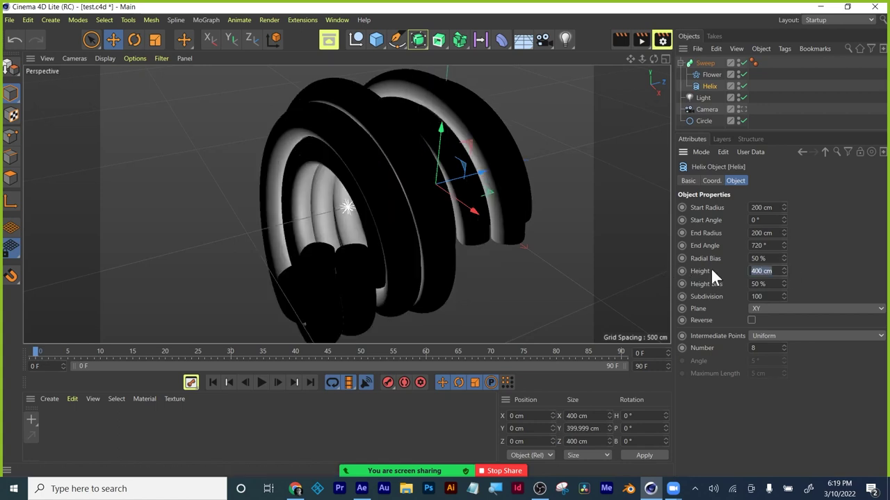
type("600")
key("Return")
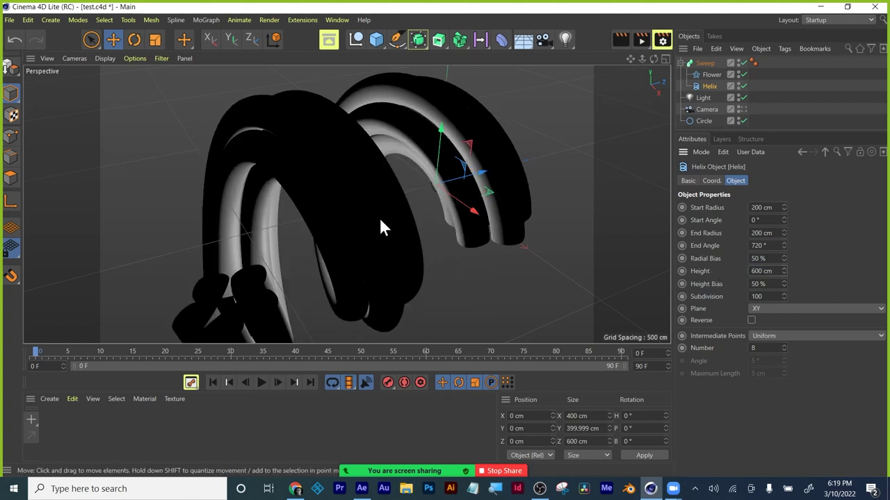
middle_click(380, 222)
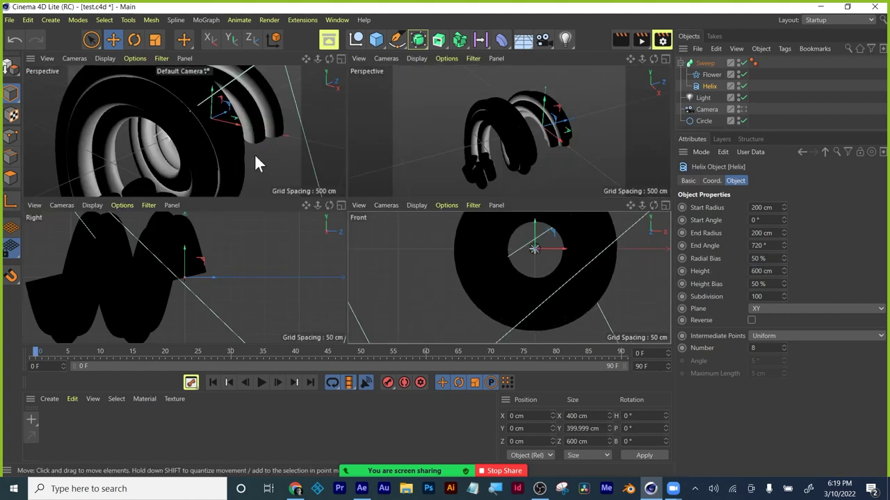
left_click(666, 59)
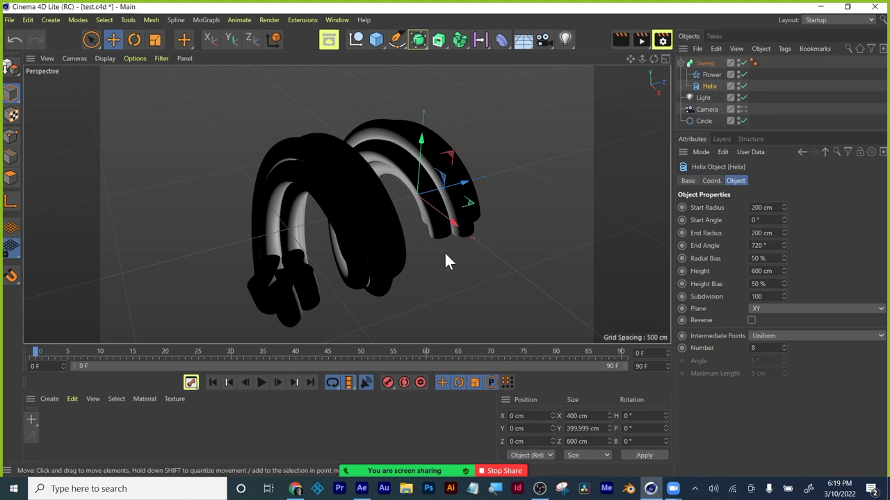
left_click_drag(463, 254, 521, 222, "alt")
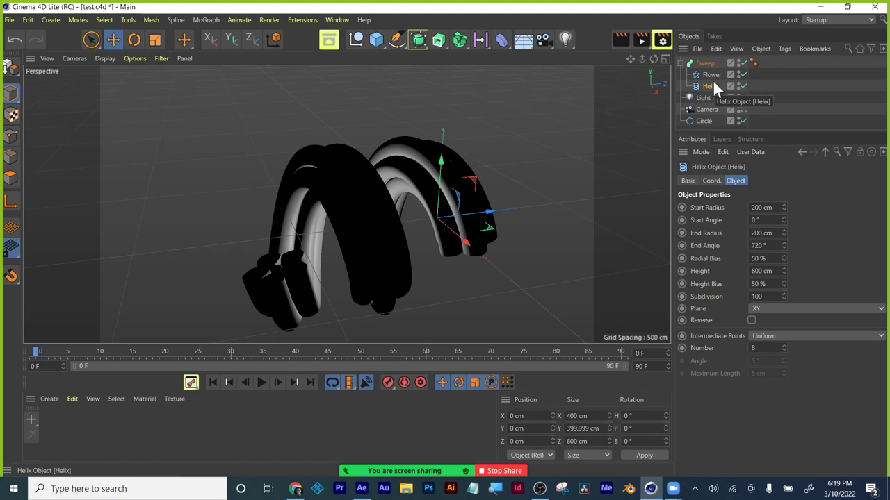
Swap the Circle back in as the sweep profile and set the Helix End Radius to 20 cm.
mouse_move(705, 72)
left_mouse_down()
mouse_move(705, 124)
mouse_move(708, 70)
left_mouse_up()
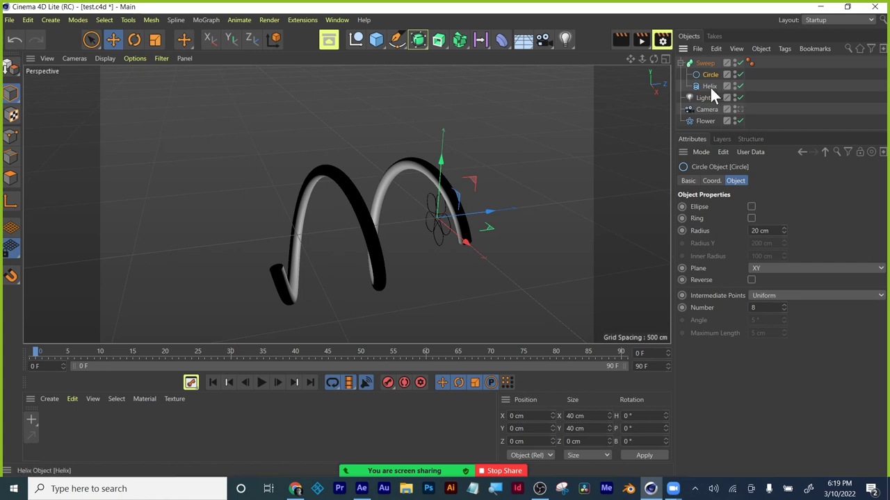
left_click(710, 87)
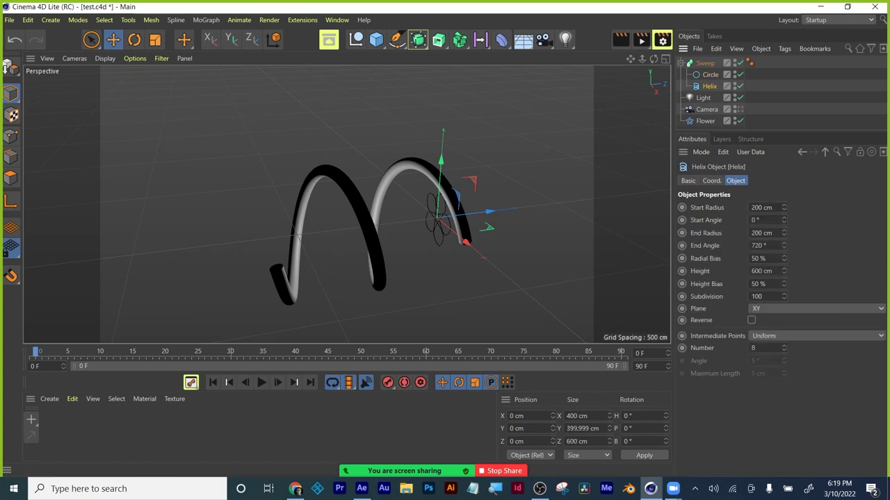
double_click(761, 233)
type("5cm")
key("Return")
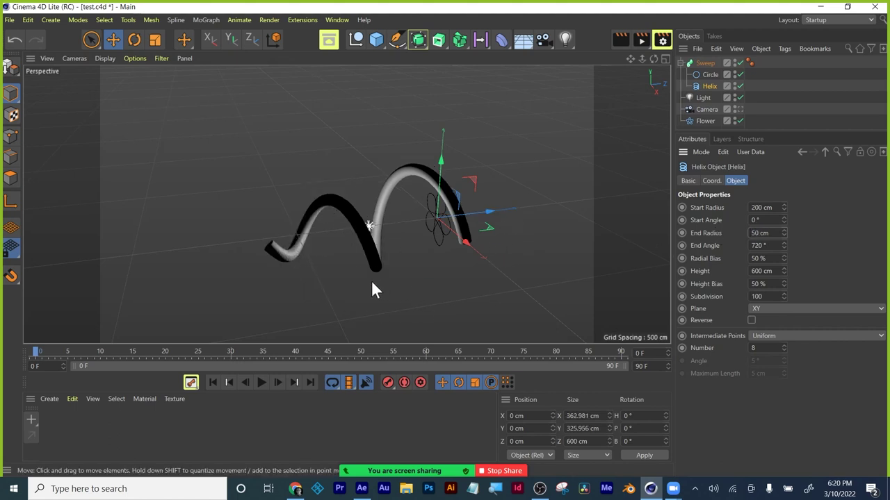
left_click_drag(362, 282, 389, 276, "alt")
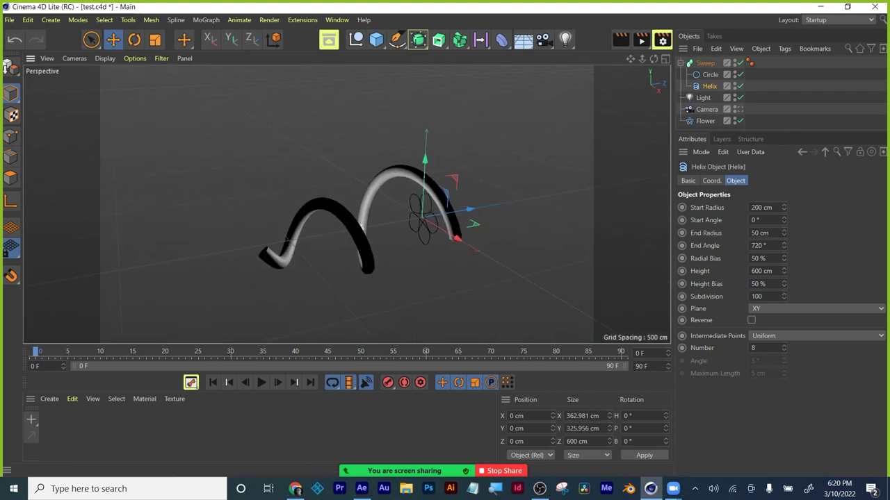
left_click(761, 233)
type("20")
key("Return")
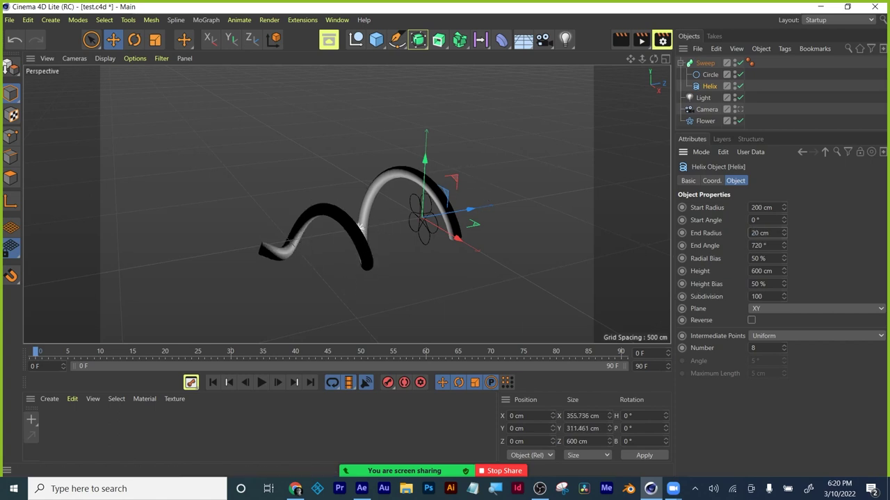
Set the Helix Start Radius to 400 cm and Start Angle to 45°, undoing a trial Number change.
key("shift+Tab")
key("shift+Tab")
type("400")
key("Return")
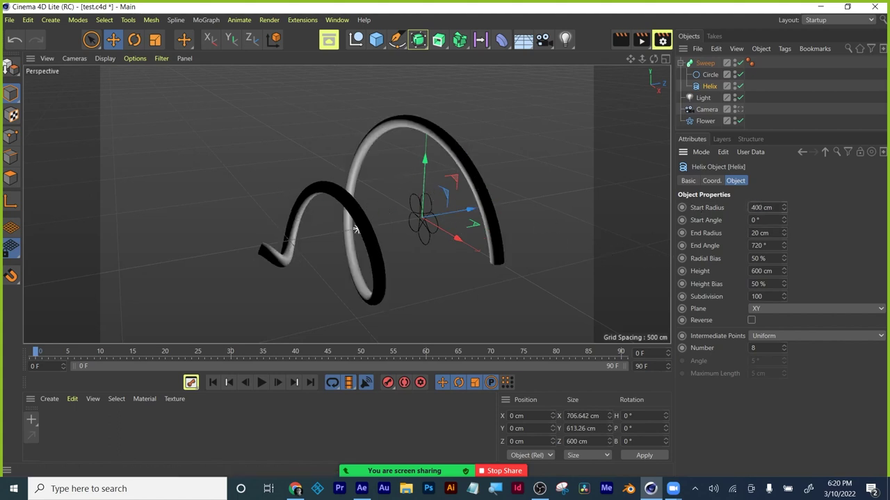
key("Tab")
type("45")
key("Return")
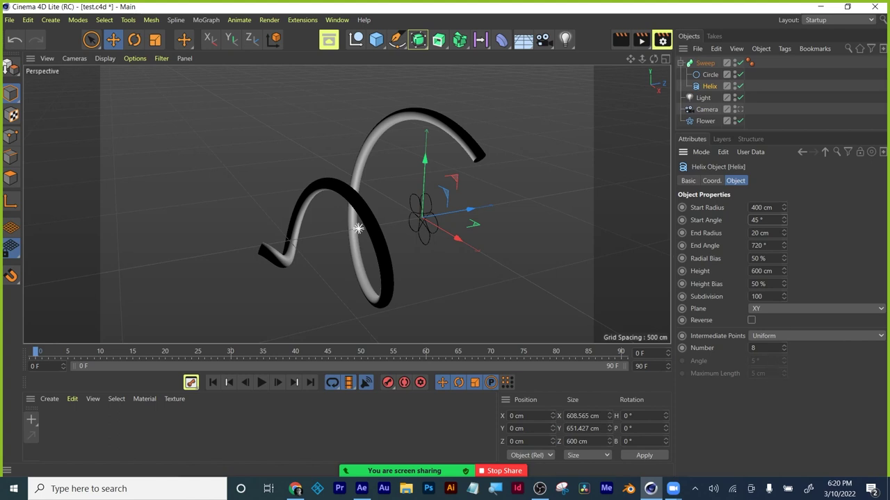
left_click(761, 347)
key("BackSpace")
type("40")
key("ctrl+z")
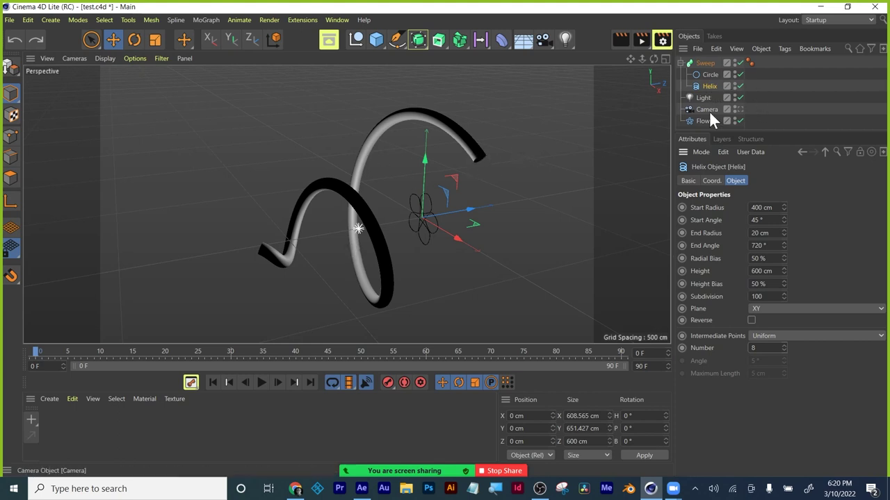
Pull the Helix out of the Sweep and select the Sweep with its profile children.
mouse_move(710, 87)
left_mouse_down()
mouse_move(711, 133)
mouse_move(708, 84)
left_mouse_up()
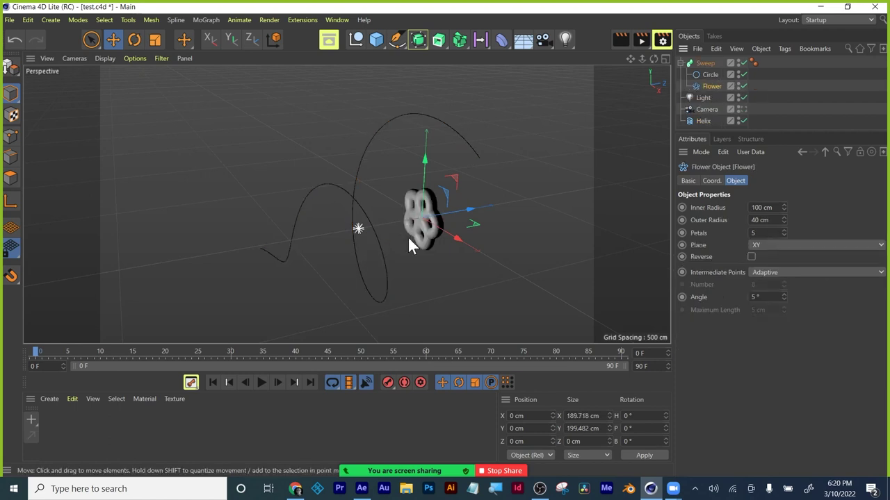
scroll(394, 244, "up", 2)
scroll(394, 244, "up", 4)
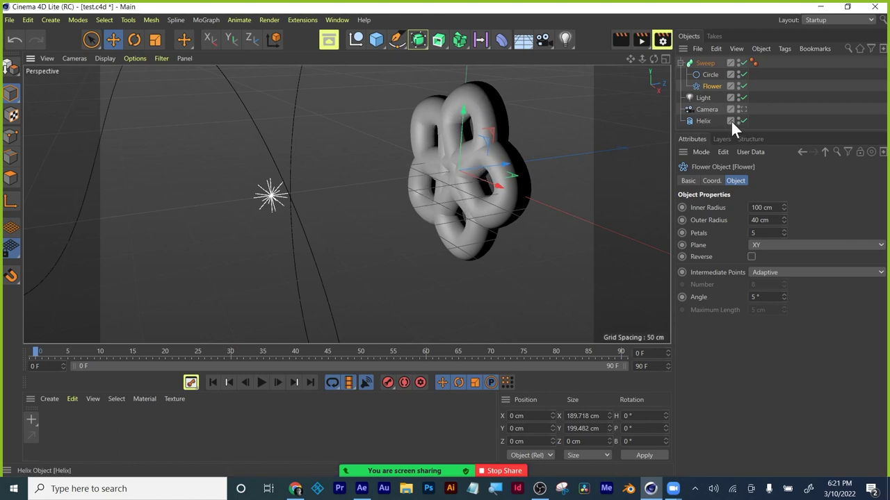
scroll(543, 199, "down", 5)
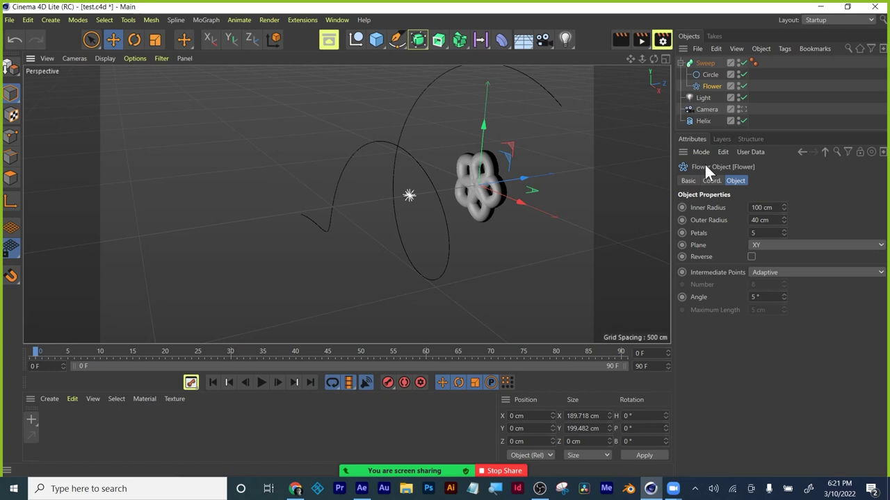
left_click(709, 75)
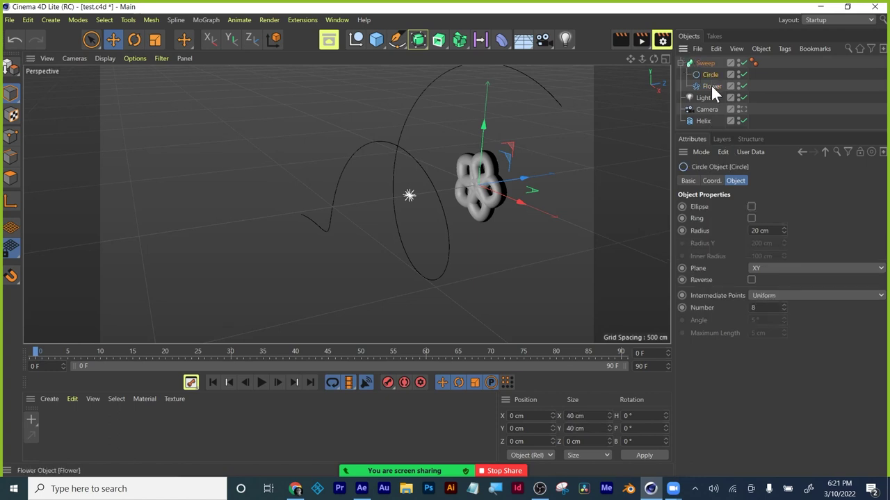
left_click(710, 84)
Delete the Sweep with its children, then delete the Helix.
key("Delete")
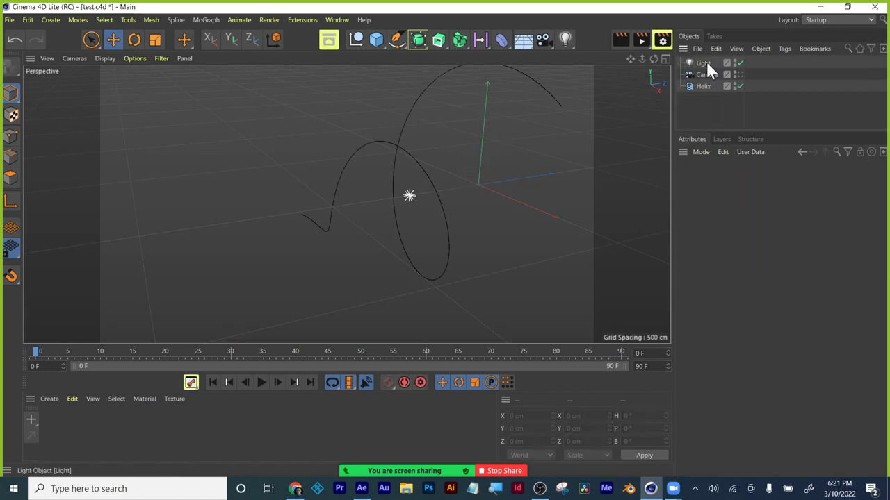
left_click(699, 84)
key("Delete")
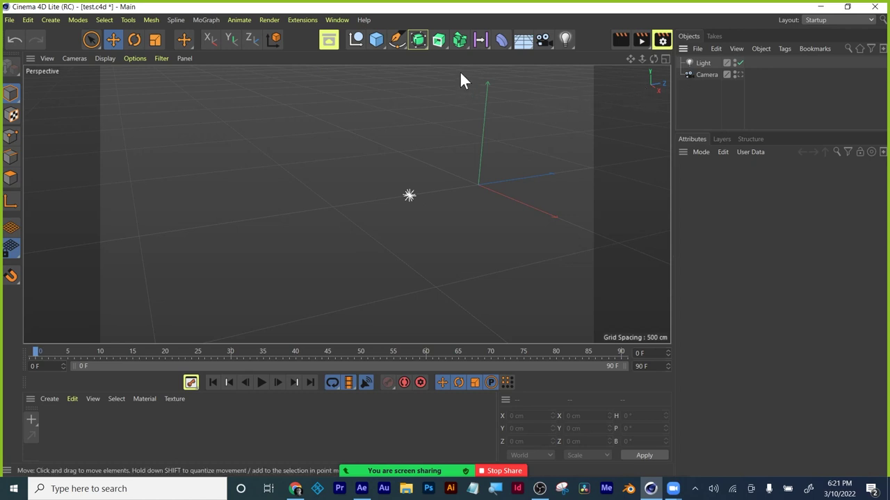
Add a Lathe generator from the generator flyout, then delete the empty Lathe.
left_click(417, 39)
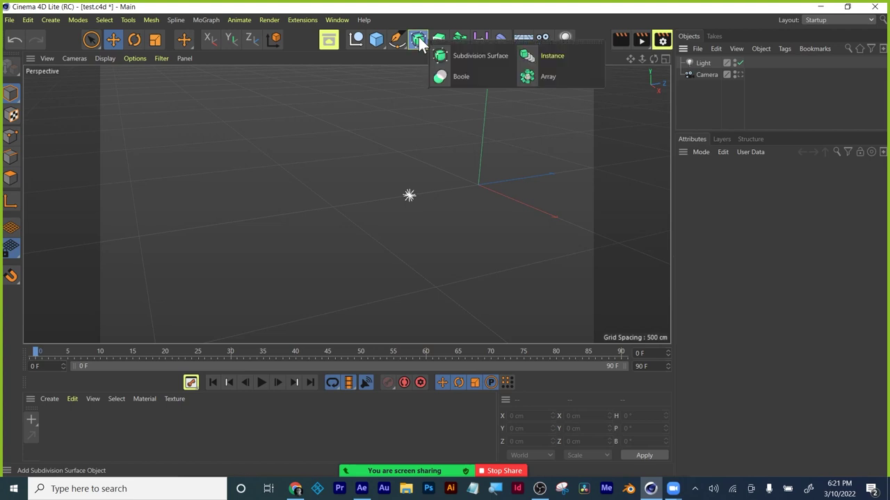
left_click(439, 39)
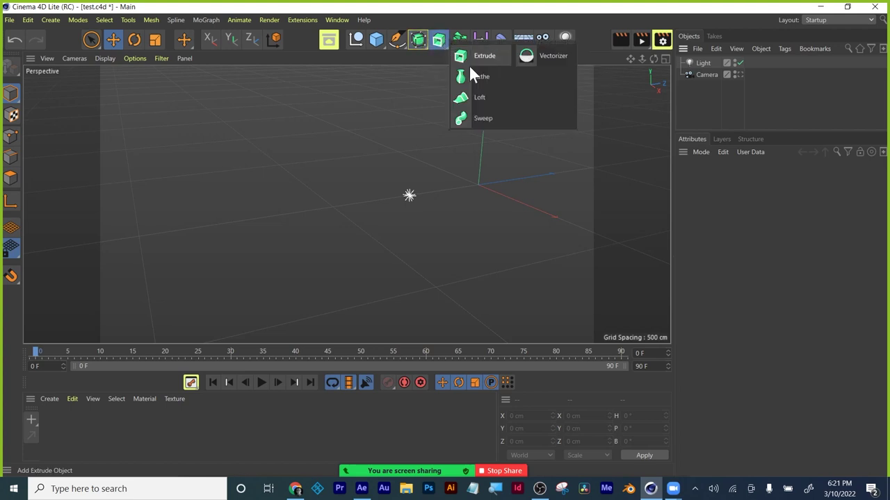
left_click(481, 78)
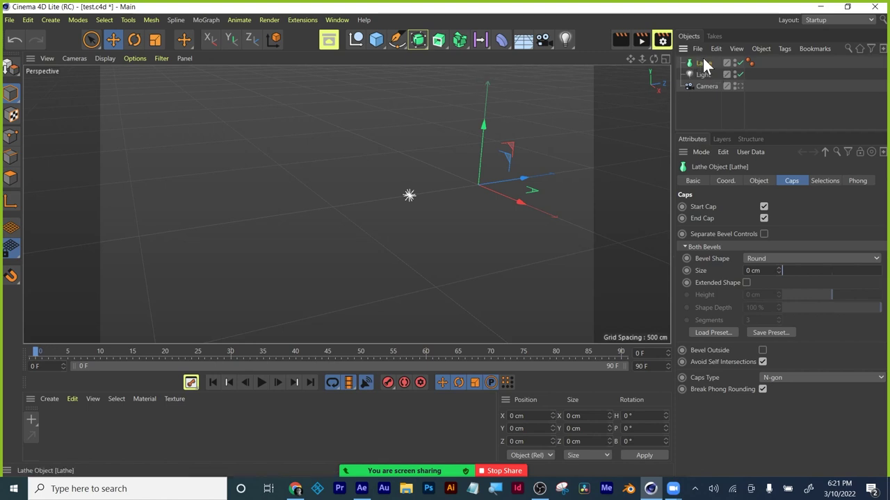
key("Delete")
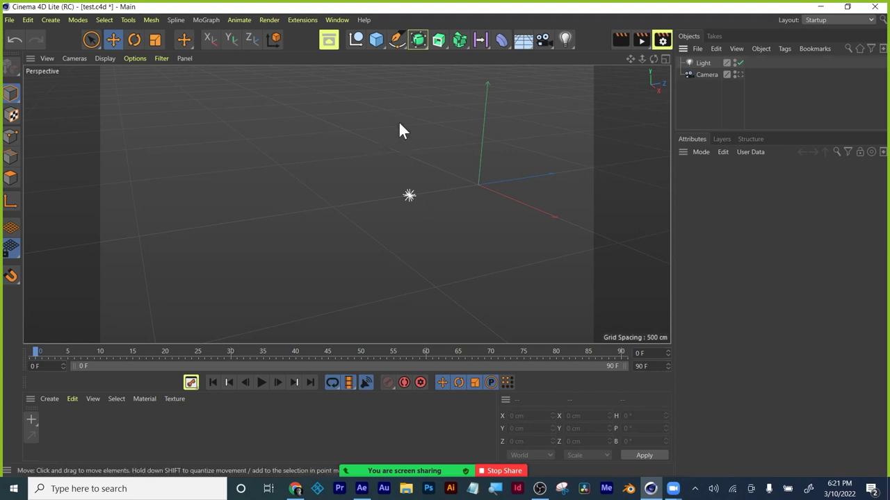
Draw a wavy open Bezier spline with the Spline Pen, curving right at the bottom, then select it.
left_click(396, 39)
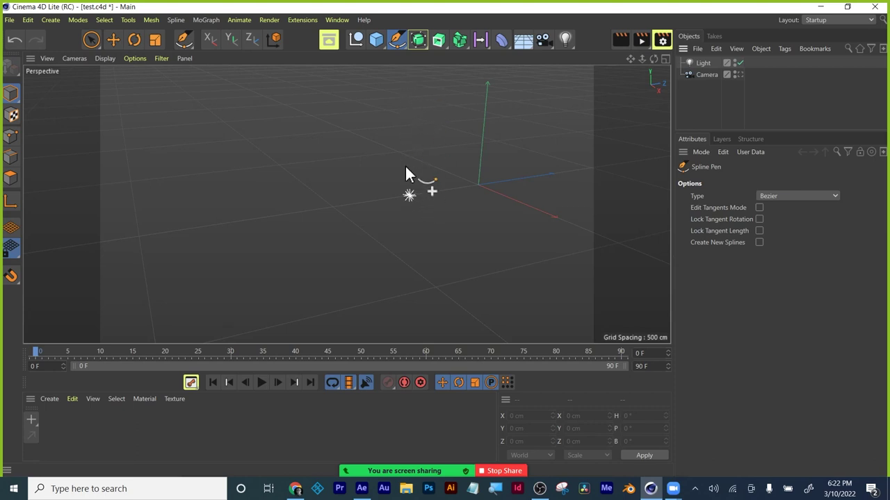
left_click(408, 95)
left_click(402, 124)
left_click(381, 154)
left_click(387, 182)
left_click(356, 200)
left_click(371, 238)
left_click(334, 271)
left_click_drag(367, 307, 420, 309)
left_click(432, 310)
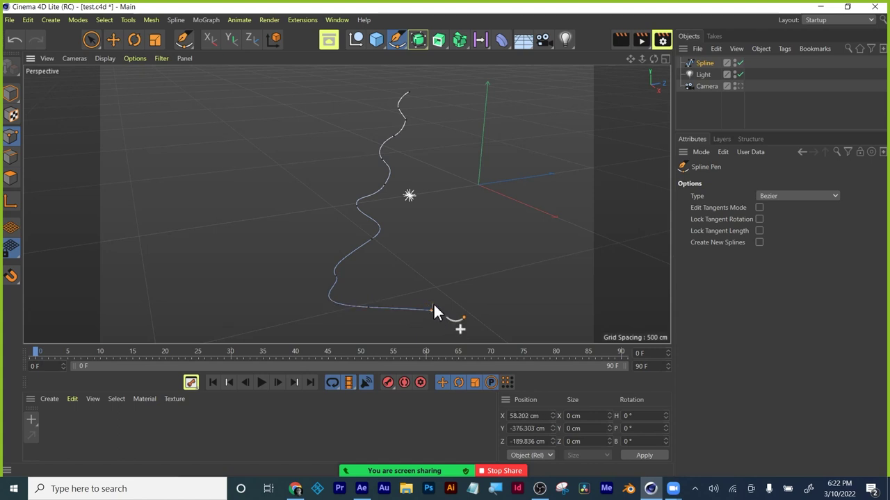
key("Escape")
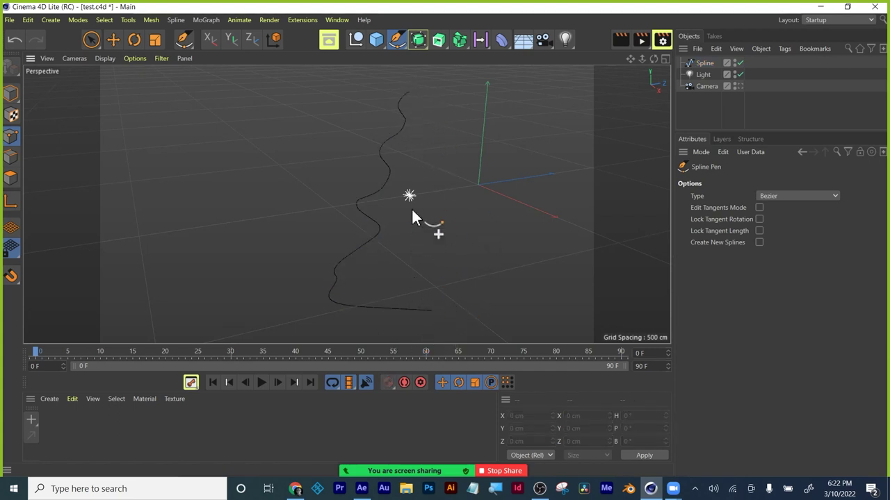
left_click(704, 59)
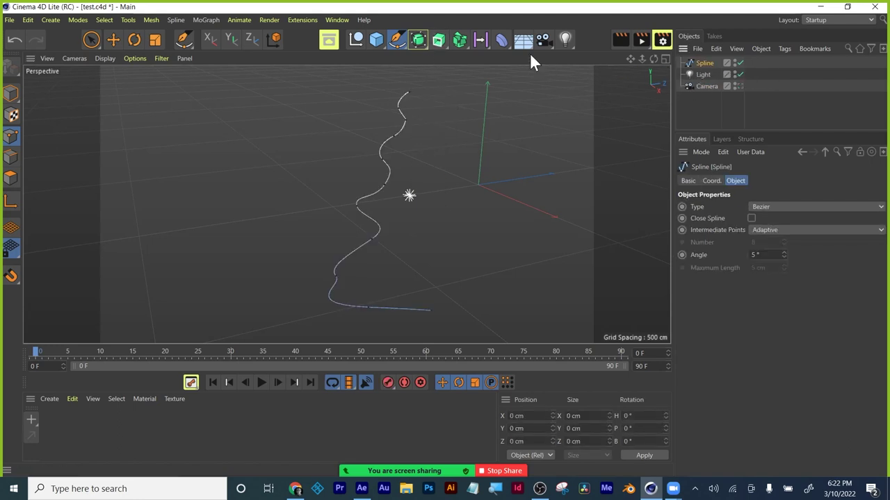
Add a Lathe generator to spin the wavy spline into a vase.
left_click(445, 44)
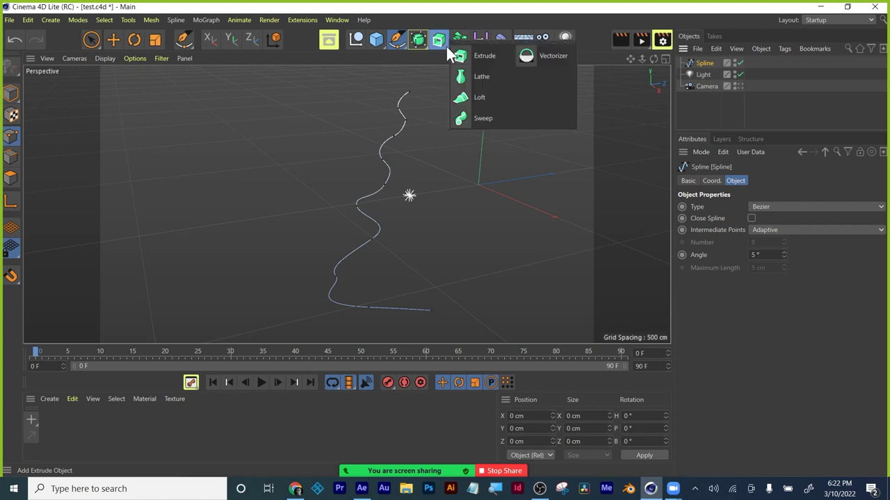
left_click(480, 77)
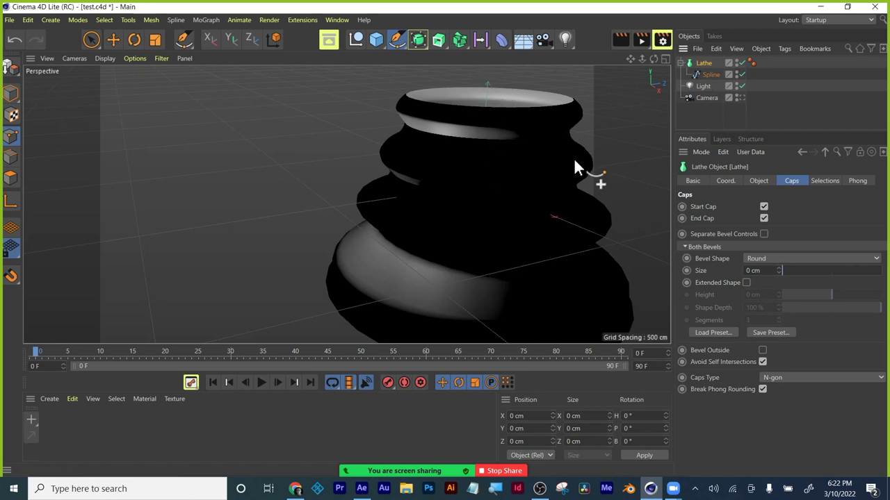
scroll(451, 189, "down", 4)
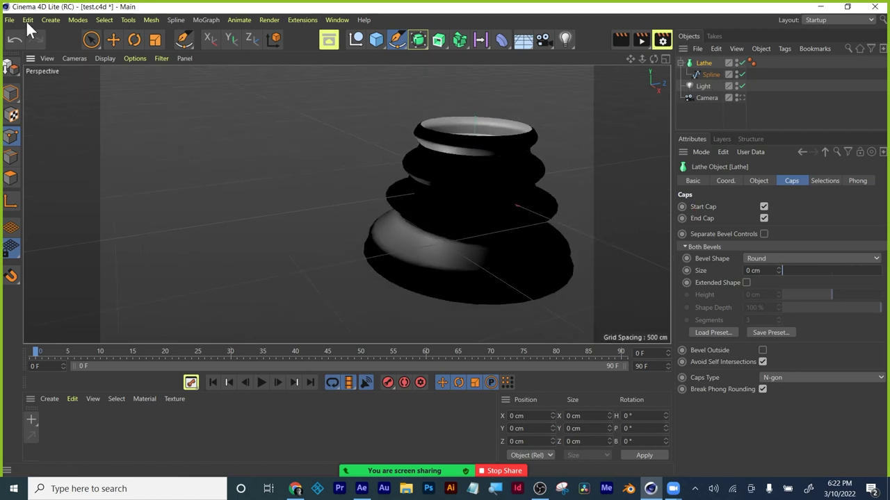
Select the Light and drag it along X so the vase is evenly lit.
left_click(93, 38)
middle_click_drag(365, 172, 226, 174, "alt")
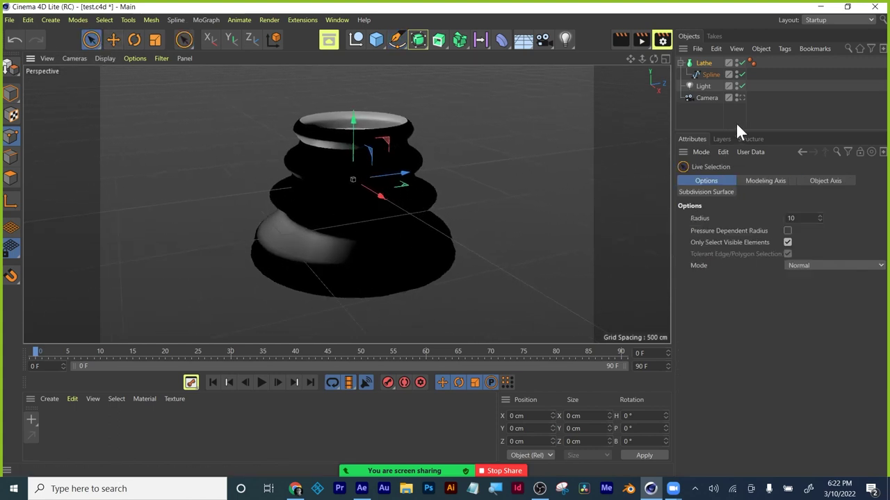
left_click(705, 86)
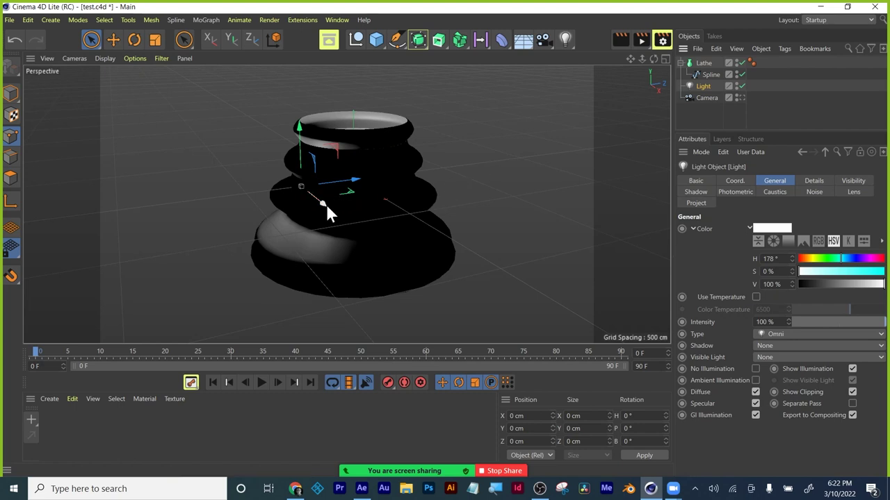
left_click_drag(323, 203, 509, 318)
middle_click_drag(491, 248, 472, 228, "alt")
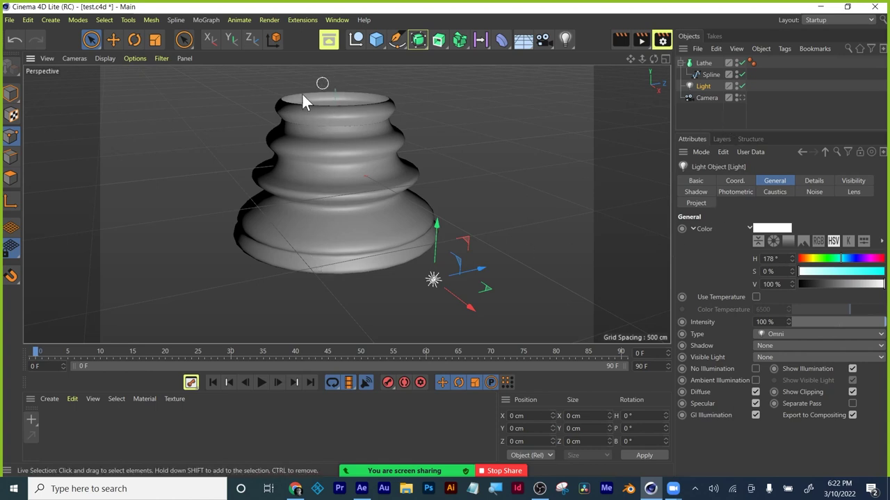
left_click(709, 75)
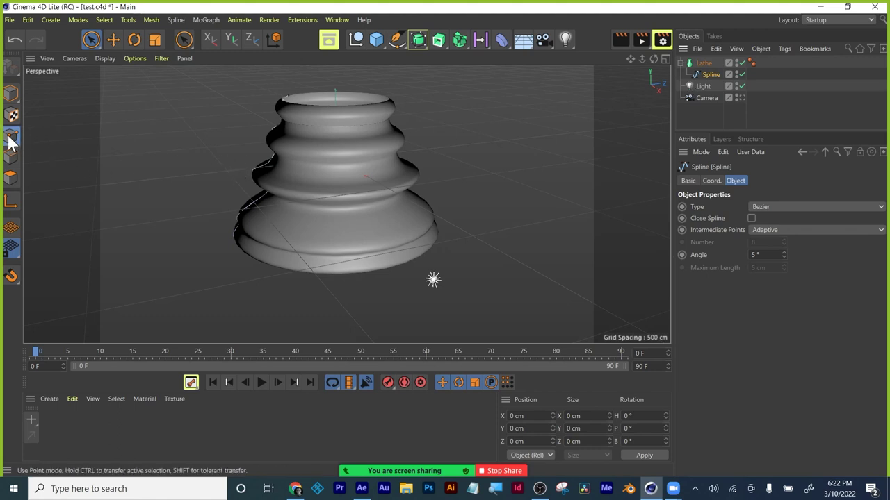
left_click(253, 169)
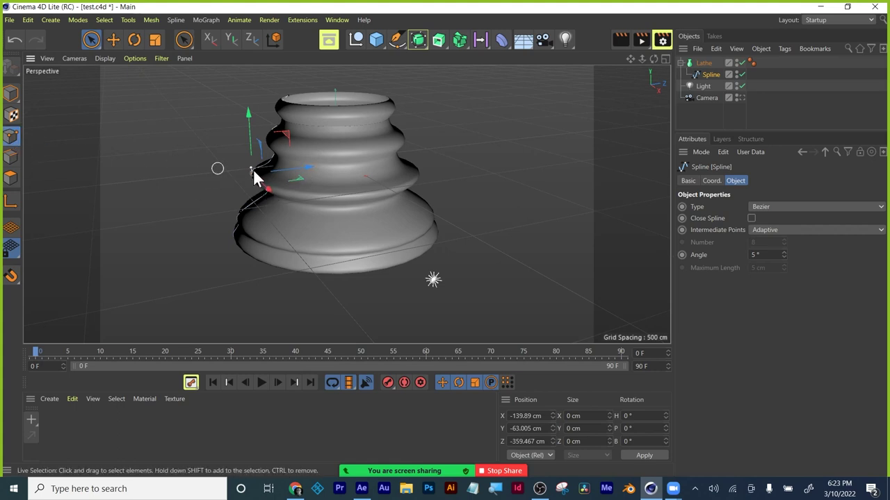
left_click_drag(310, 171, 342, 163)
left_click_drag(285, 103, 282, 115)
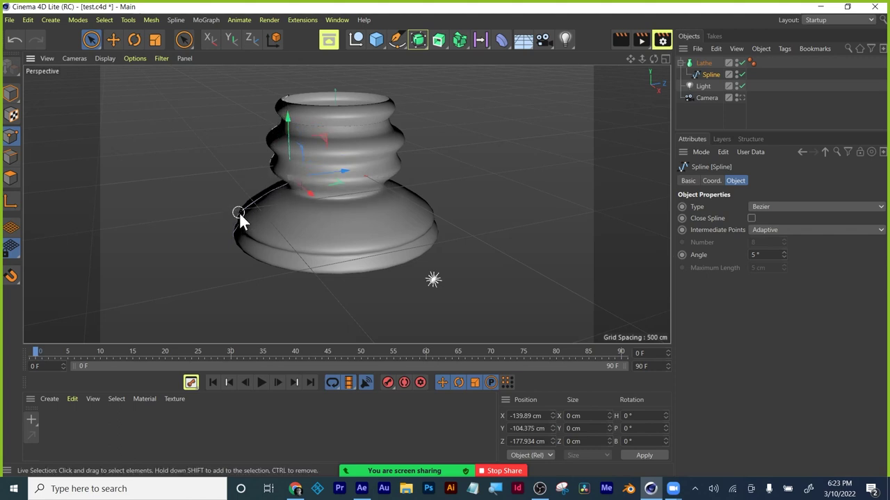
left_click(241, 214)
left_click_drag(237, 220, 255, 251)
mouse_move(236, 165)
left_mouse_down()
mouse_move(237, 178)
mouse_move(236, 148)
mouse_move(225, 164)
left_mouse_up()
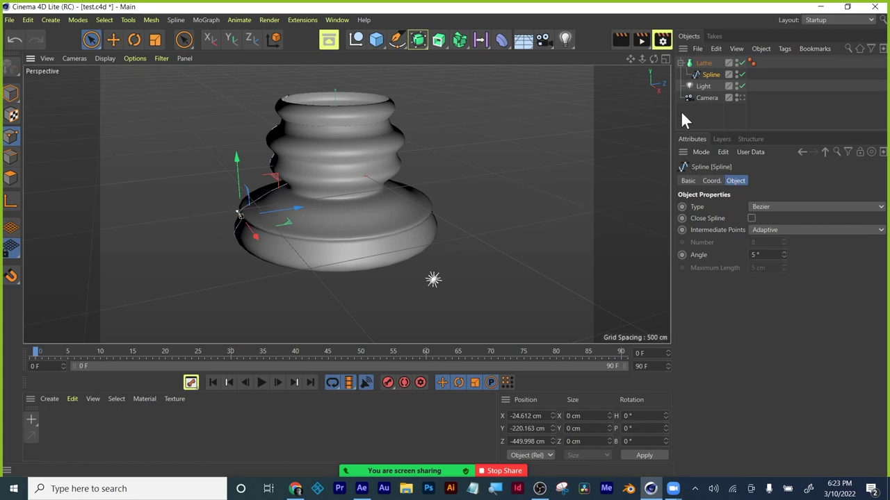
left_click(704, 64)
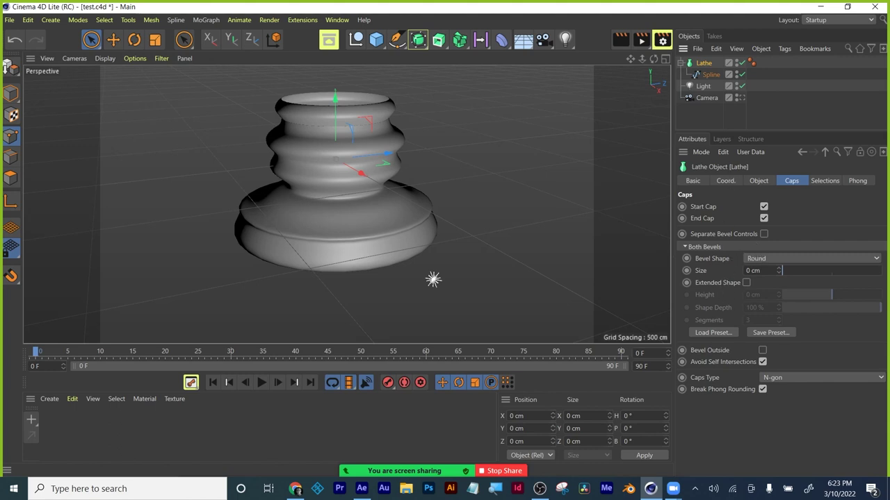
Give the Lathe caps a Round bevel of 0.19 cm and render a Ctrl+R preview.
left_click(764, 259)
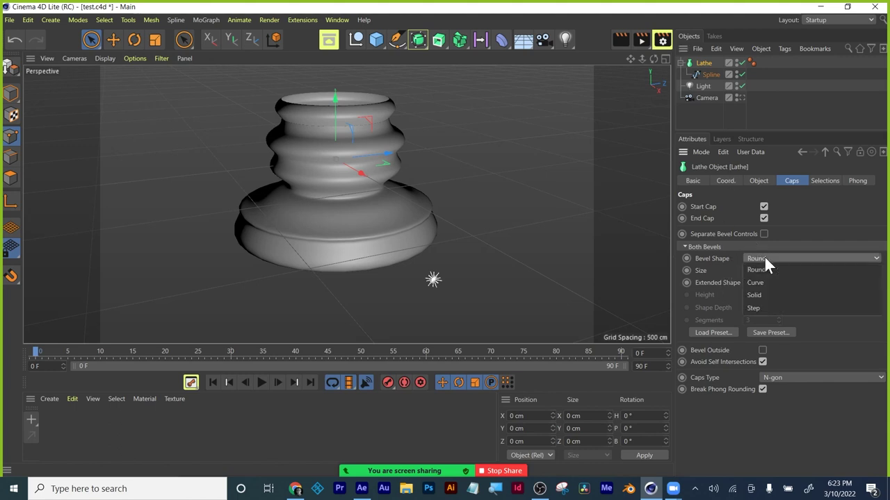
left_click(763, 257)
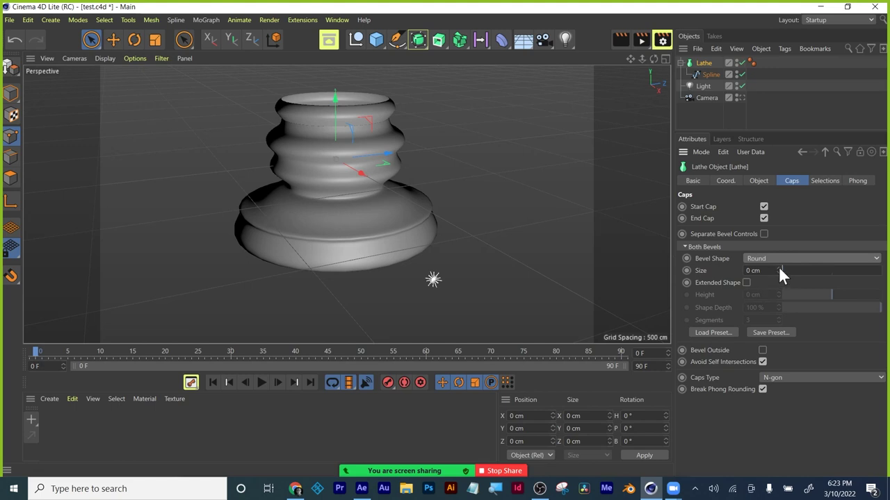
left_click(778, 268)
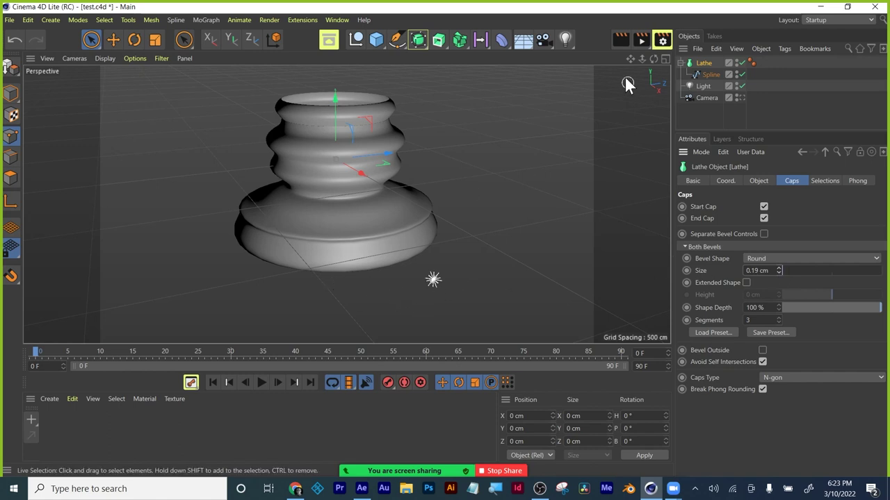
key("ctrl+r")
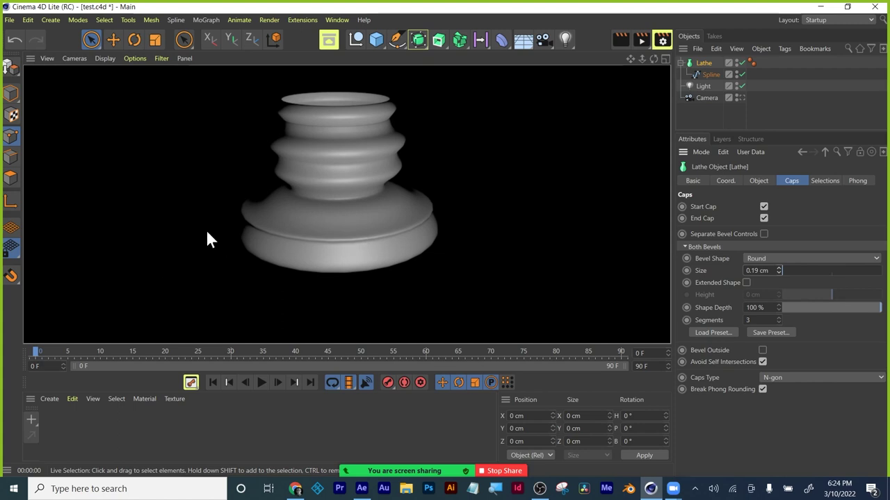
Clear the render preview and delete the lathe and its spline.
left_click(369, 198)
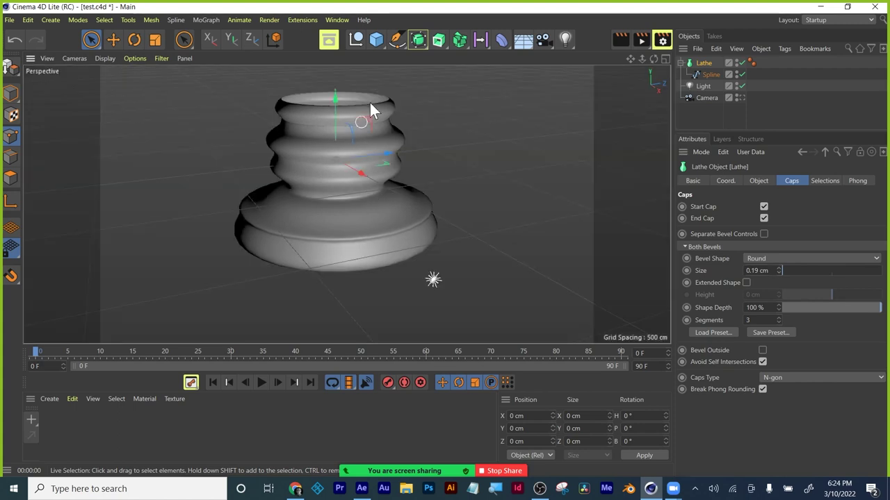
left_click(709, 76, "shift")
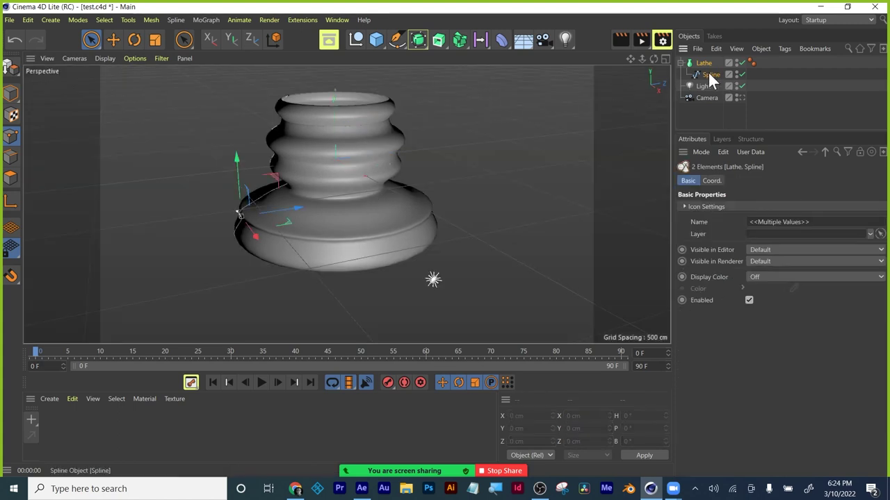
key("Delete")
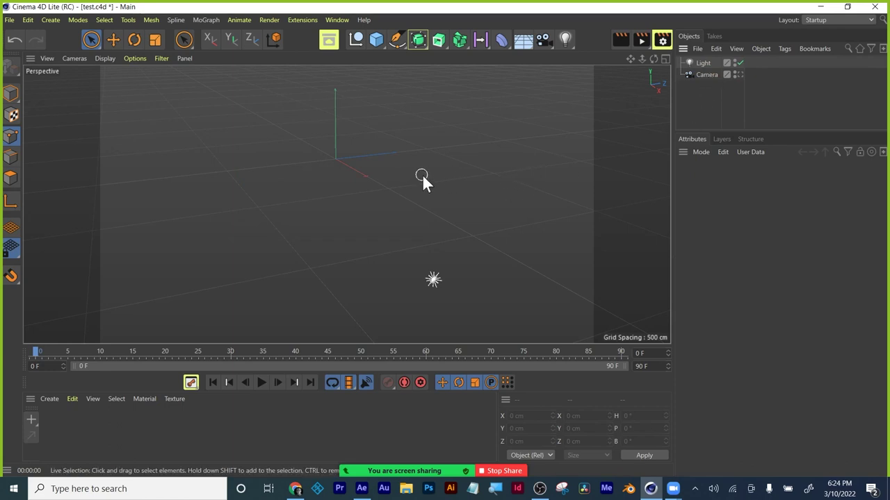
Draw a closed six-point straight-edged spline outline with an angled top-left corner.
left_click(397, 39)
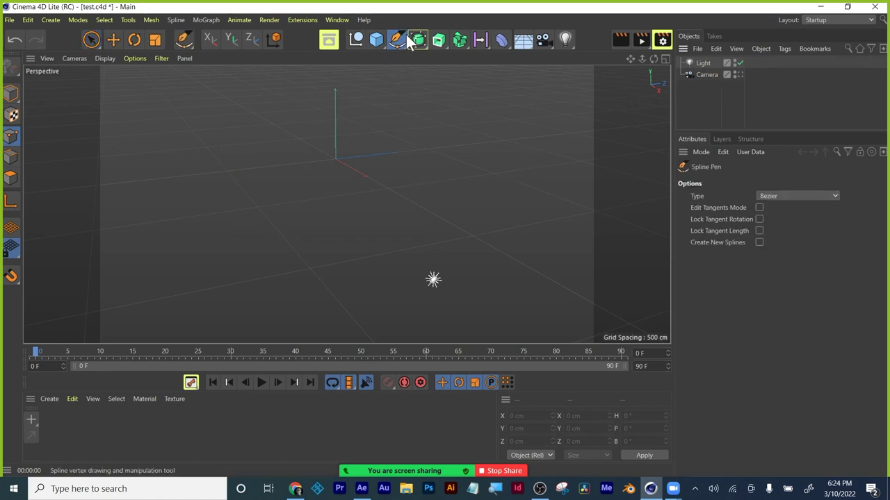
left_click(296, 132)
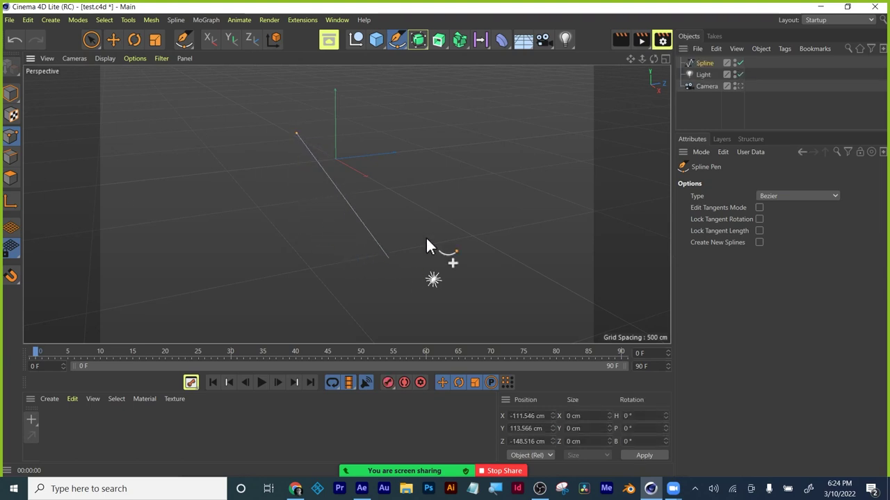
left_click(299, 217)
left_click(461, 219)
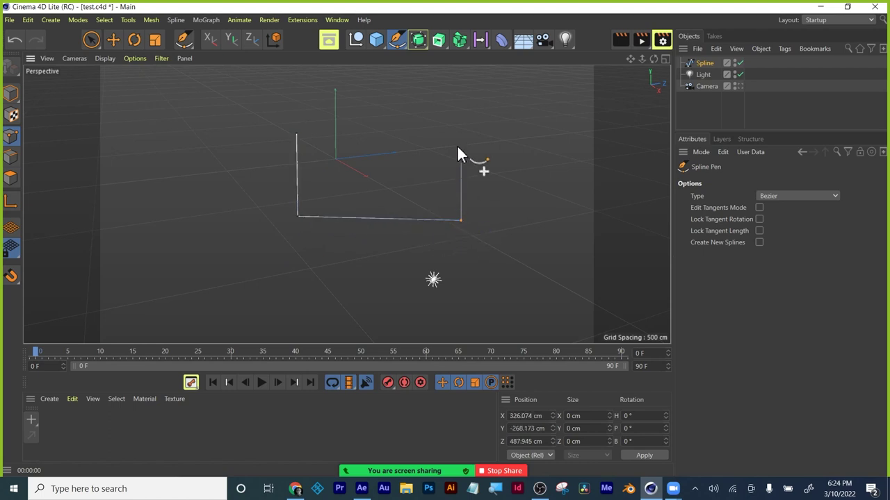
left_click(461, 87)
left_click(356, 89)
left_click(332, 112)
left_click(300, 135)
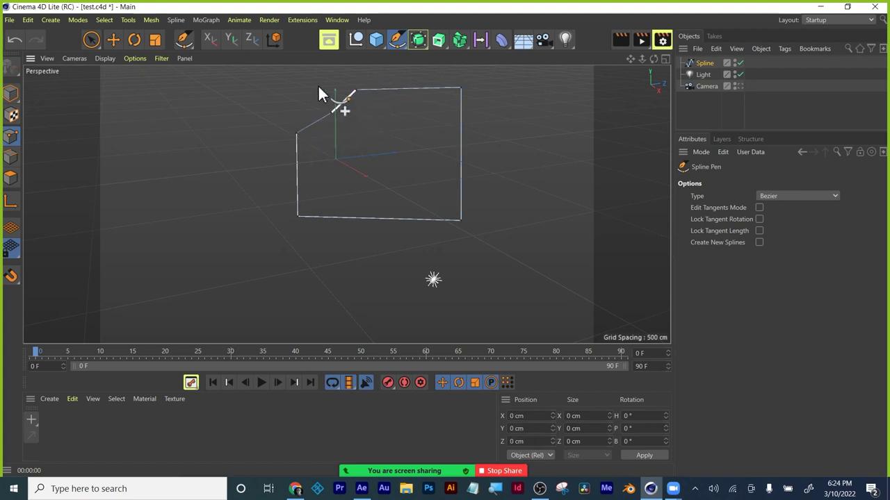
left_click(337, 104)
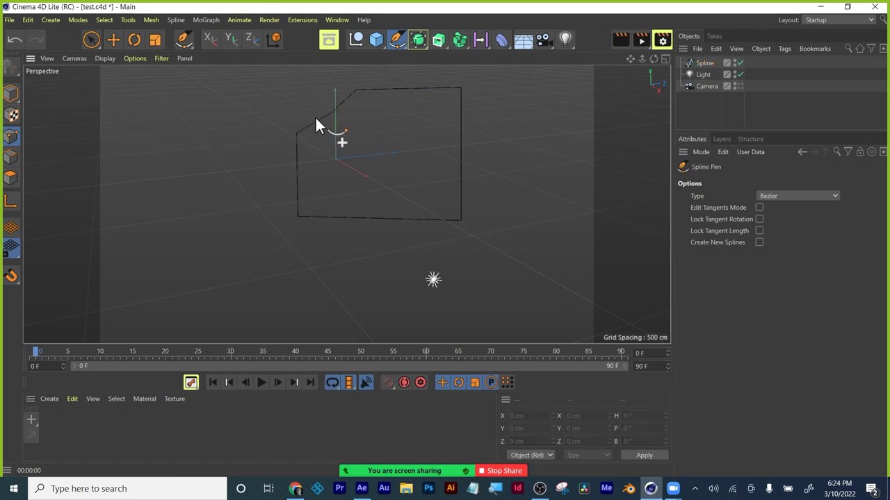
left_click(395, 39)
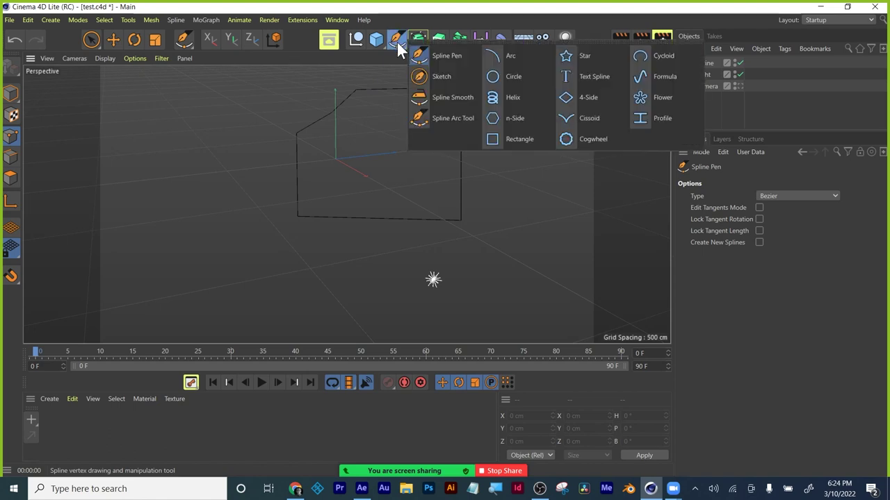
left_click(434, 124)
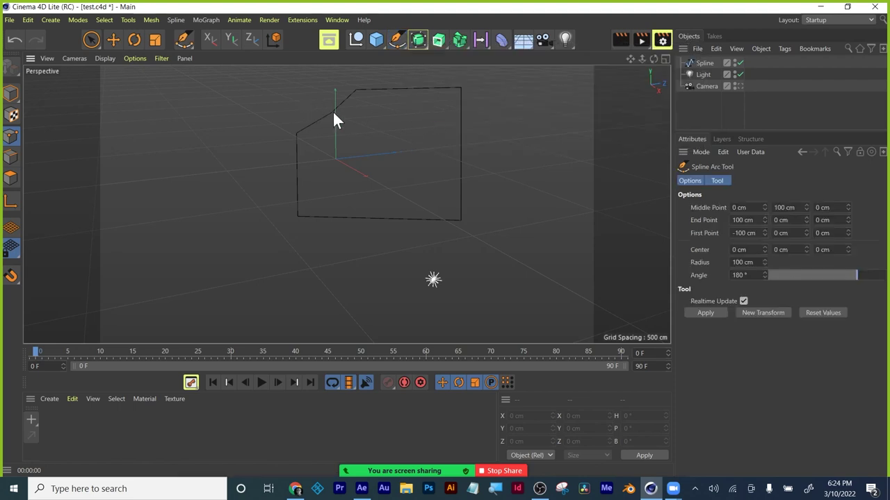
left_click_drag(333, 120, 337, 128)
key("Escape")
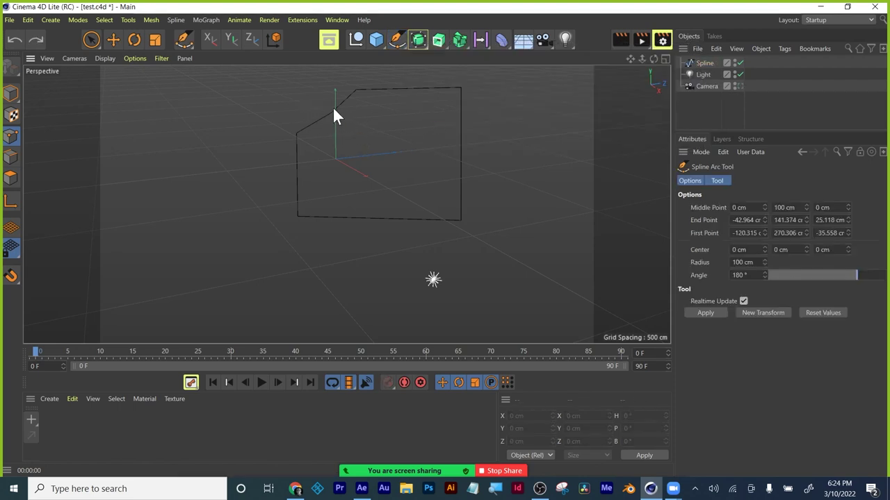
left_click(91, 39)
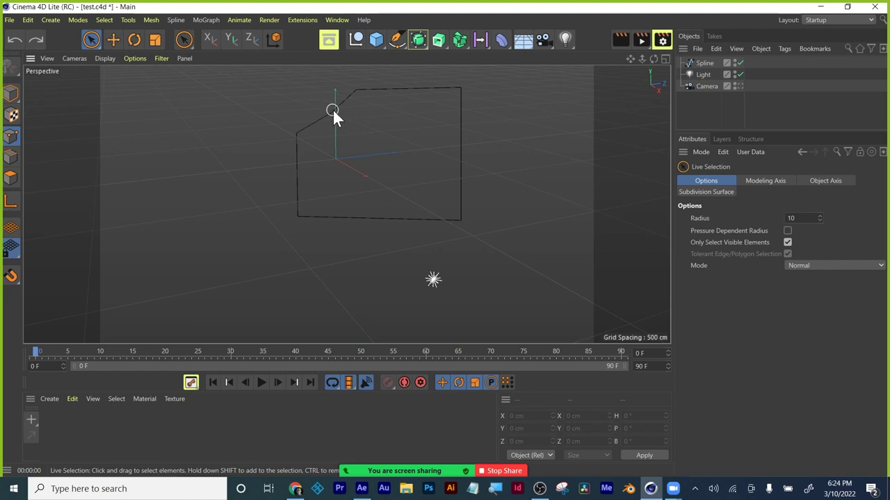
left_click(397, 40)
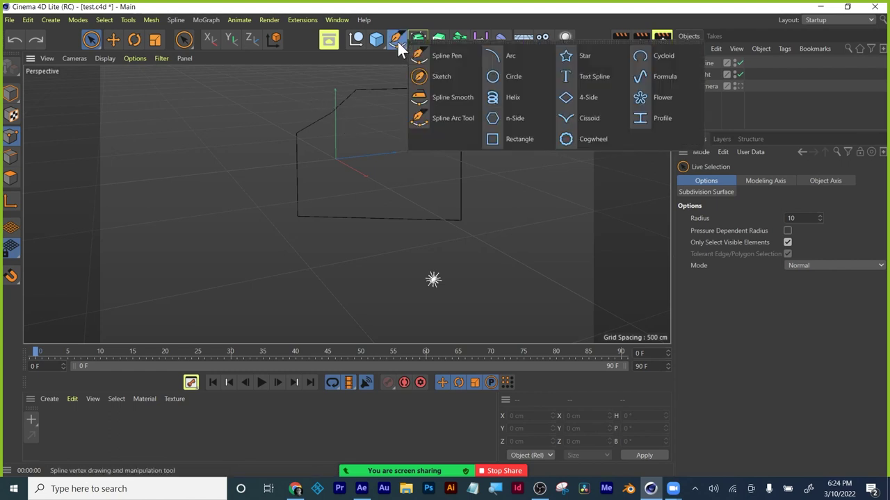
left_click(421, 54)
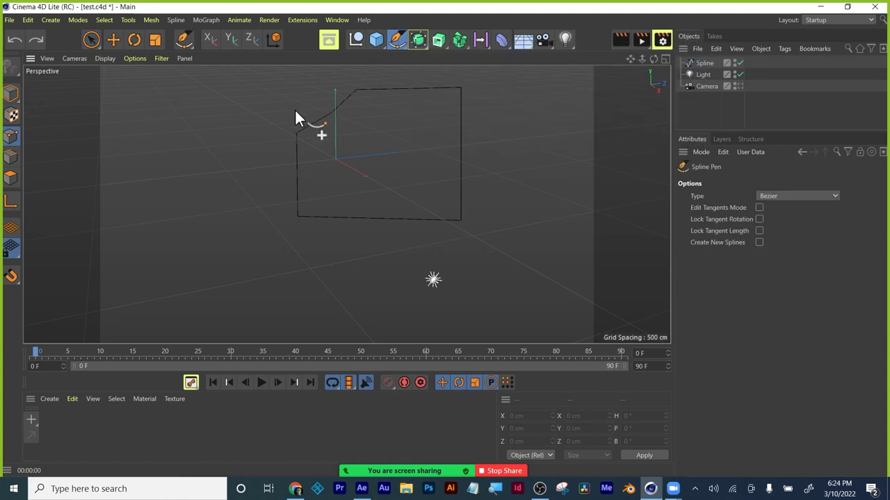
left_click(334, 109)
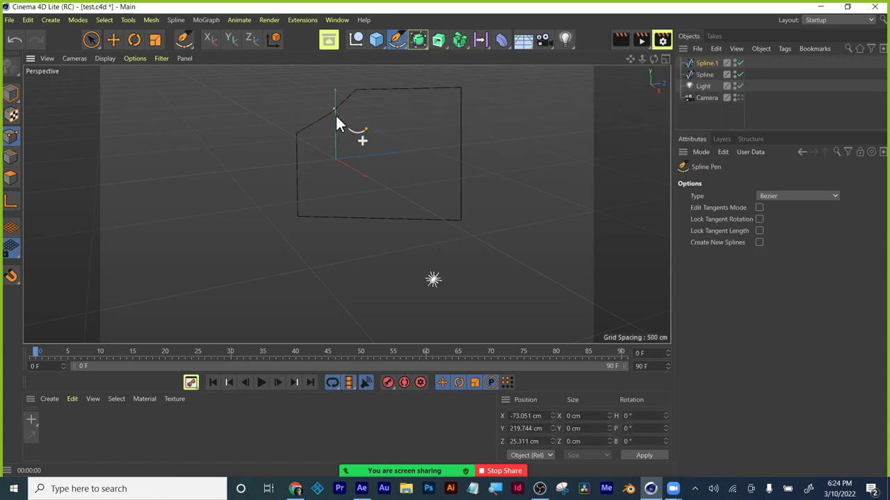
right_click(335, 122)
left_click(312, 110)
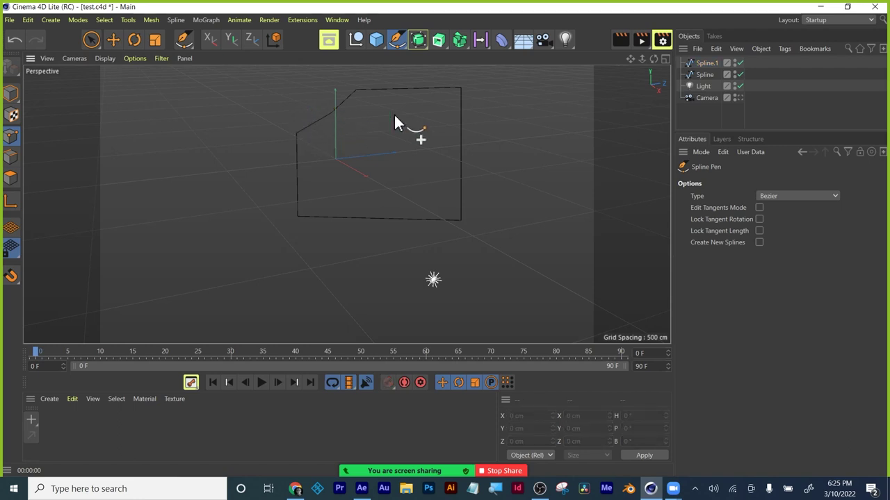
left_click(712, 62)
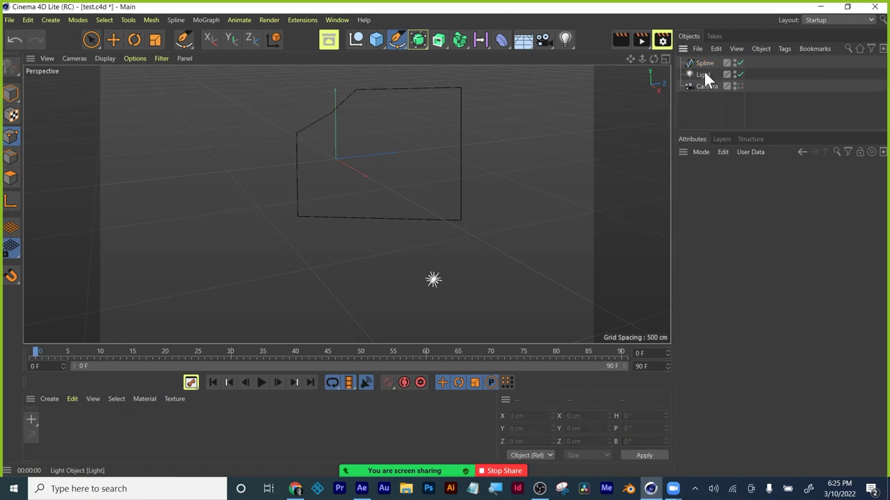
key("ctrl+z")
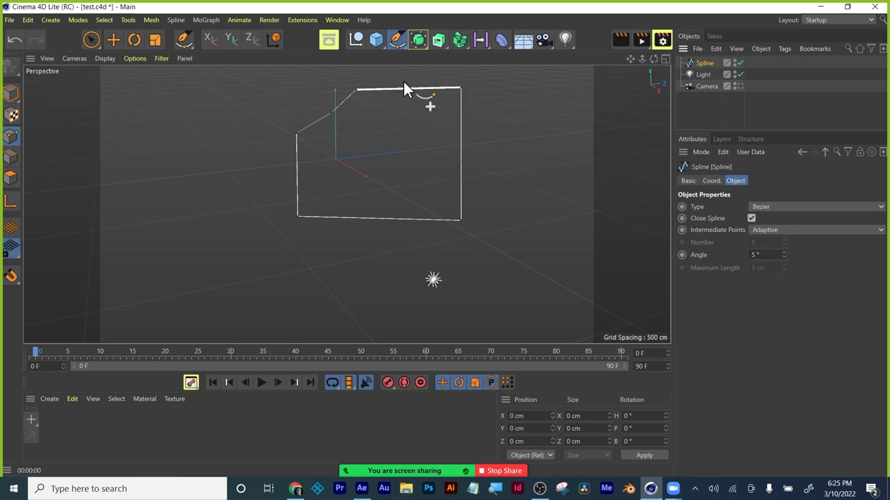
Pick the Spline Arc Tool and set its Radius to 400 cm.
left_click(397, 38)
left_click(432, 119)
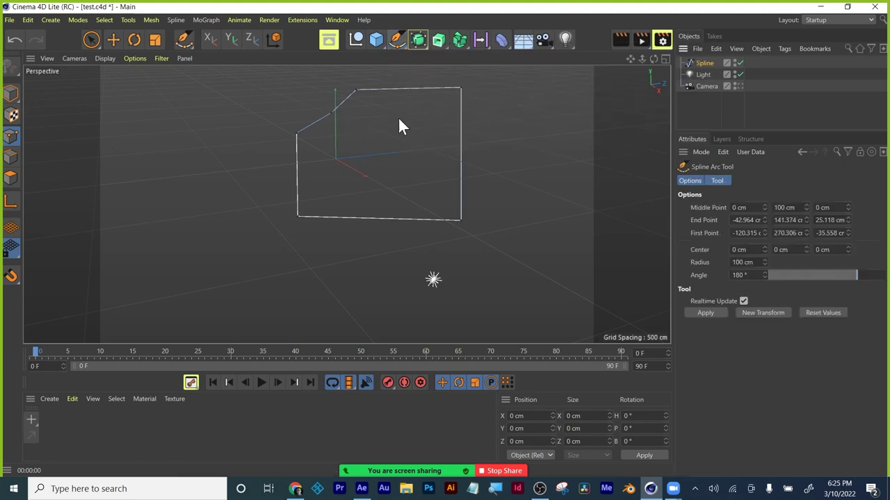
mouse_move(346, 125)
left_mouse_down()
mouse_move(301, 95)
mouse_move(348, 106)
mouse_move(339, 115)
mouse_move(348, 120)
mouse_move(341, 116)
left_mouse_up()
left_click(397, 42)
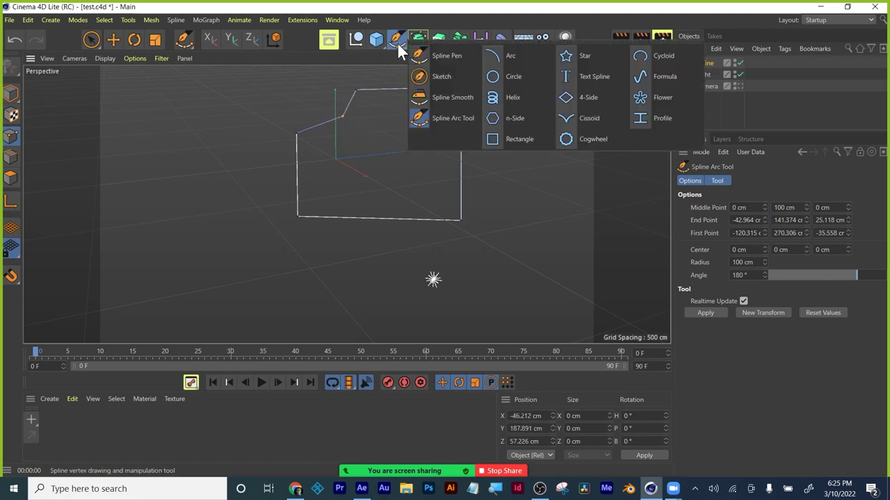
left_click(438, 118)
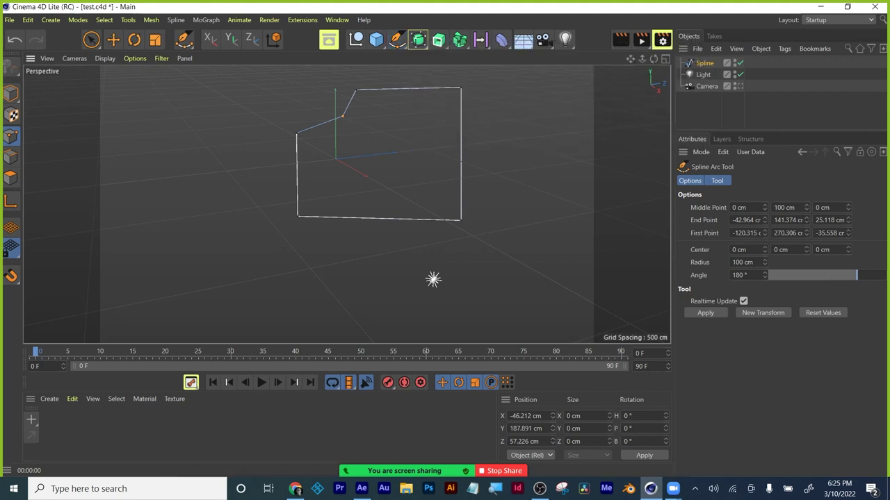
left_click(742, 262)
type("400")
key("Return")
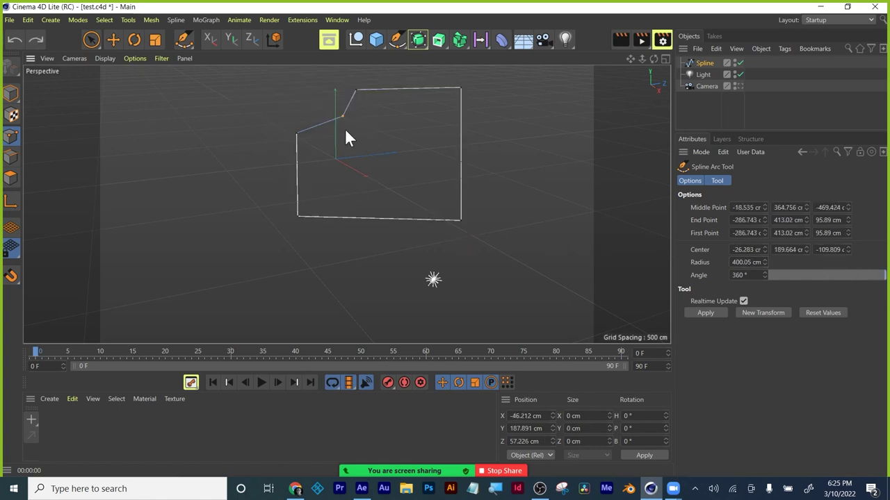
Bend the angled corner edge into an arc and flip it to curve inward.
left_click_drag(342, 114, 372, 139)
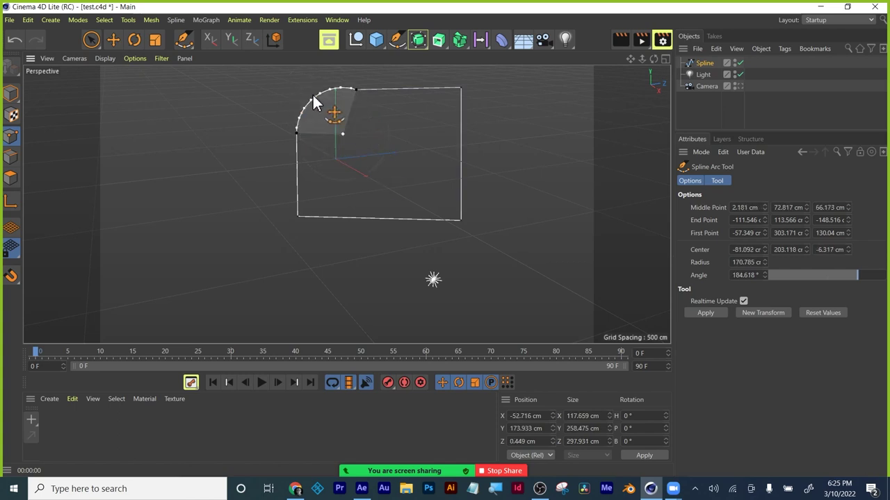
left_click(352, 133)
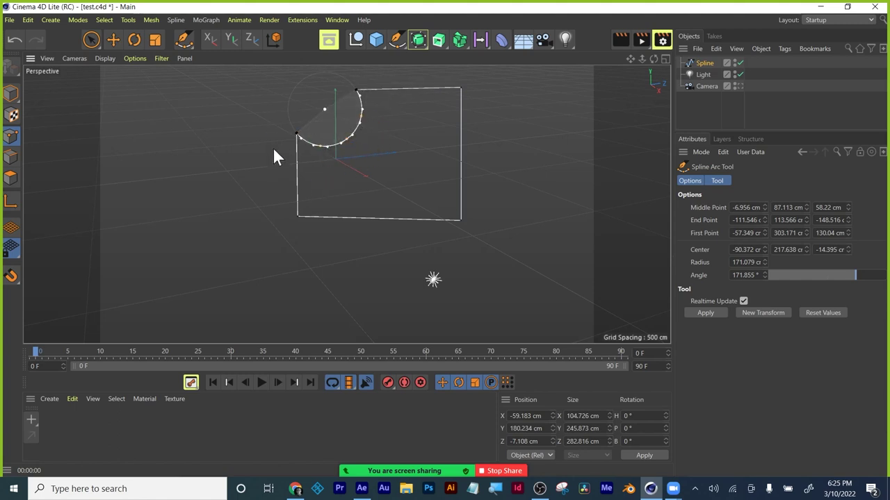
left_click(91, 40)
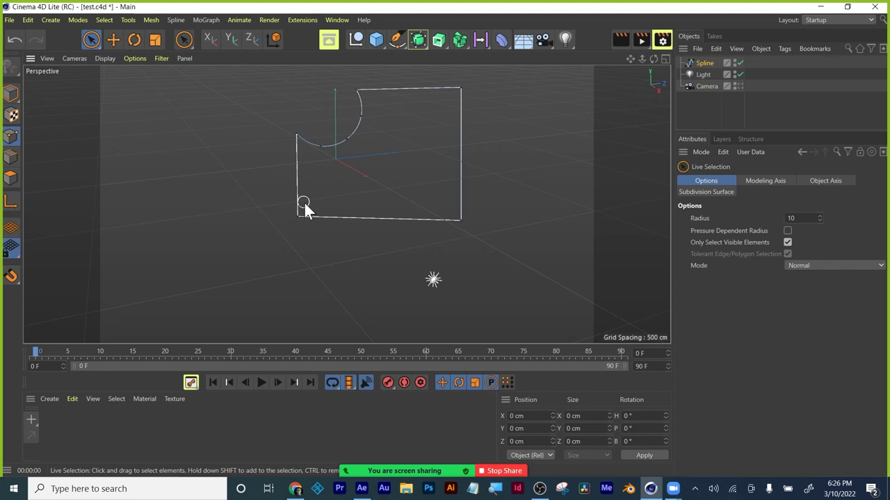
Add an Extrude over the outline with a 5 cm cap bevel size.
left_click(444, 43)
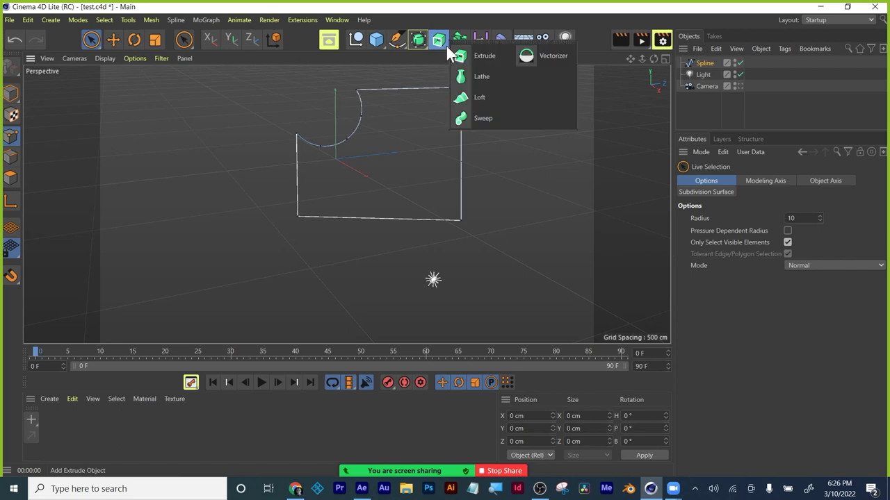
left_click(487, 57)
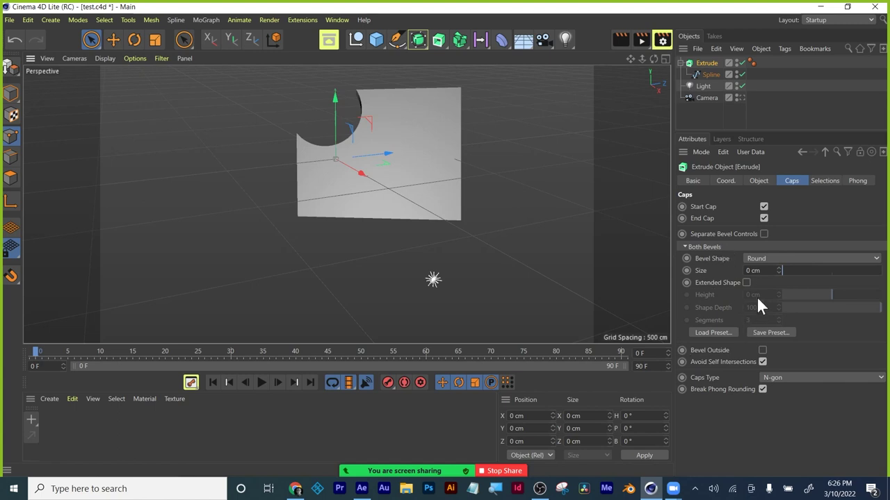
left_click(781, 270)
type("500")
key("Return")
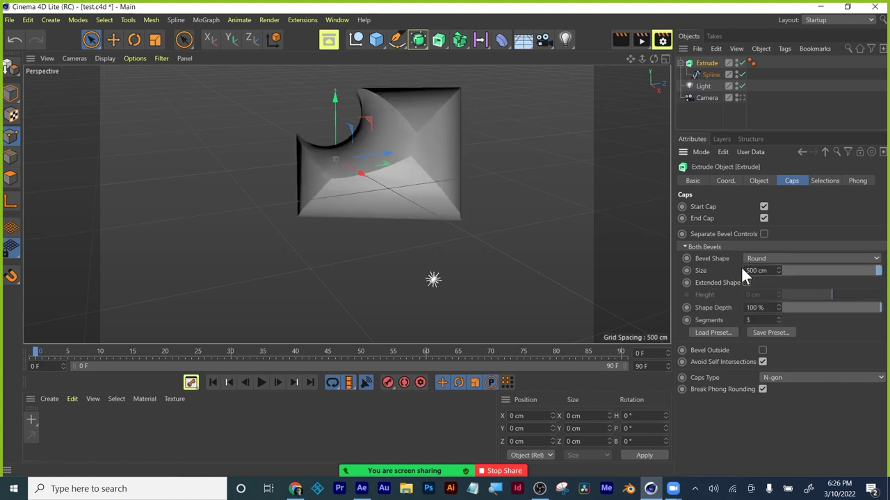
left_click(756, 270)
type("5")
key("Return")
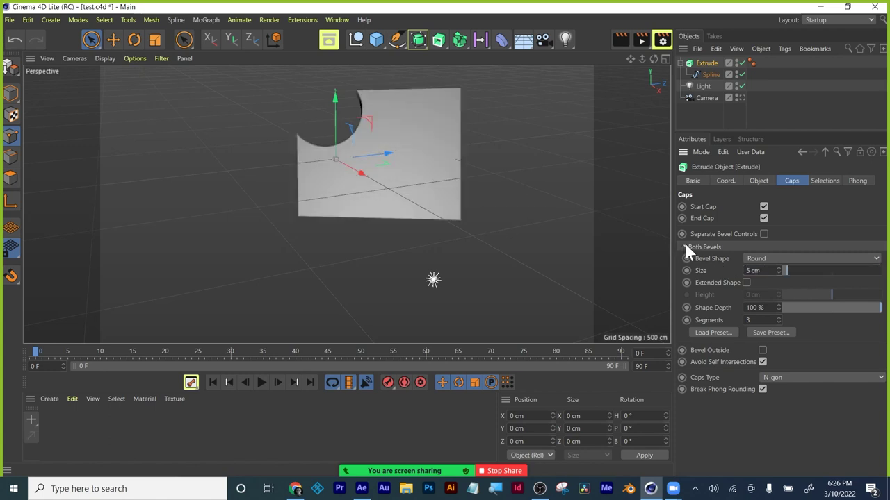
Set the Extrude's Object Offset to 300 cm and orbit to see the solid's sides.
left_click(759, 182)
left_click(764, 219)
type("300")
key("Return")
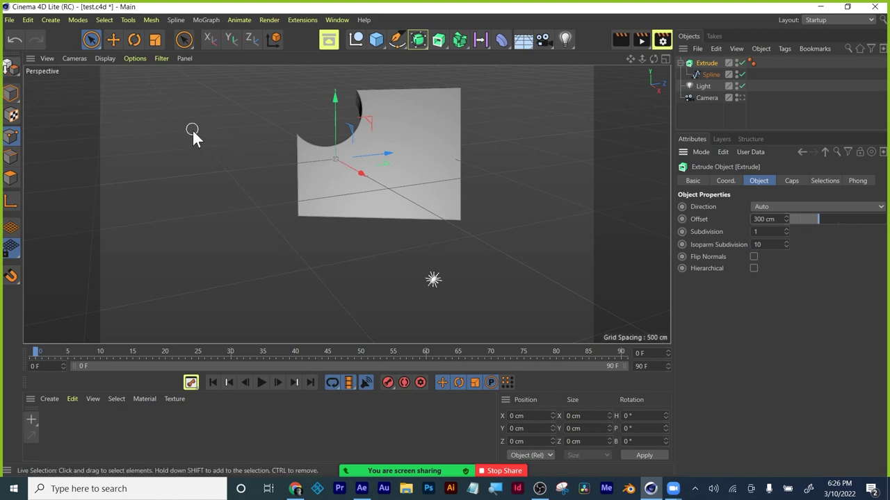
left_click(100, 41)
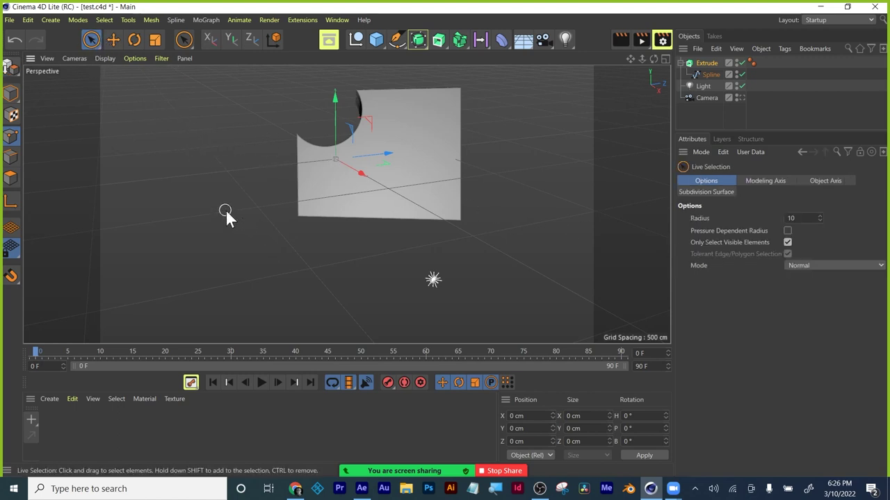
left_click_drag(229, 215, 335, 223, "alt")
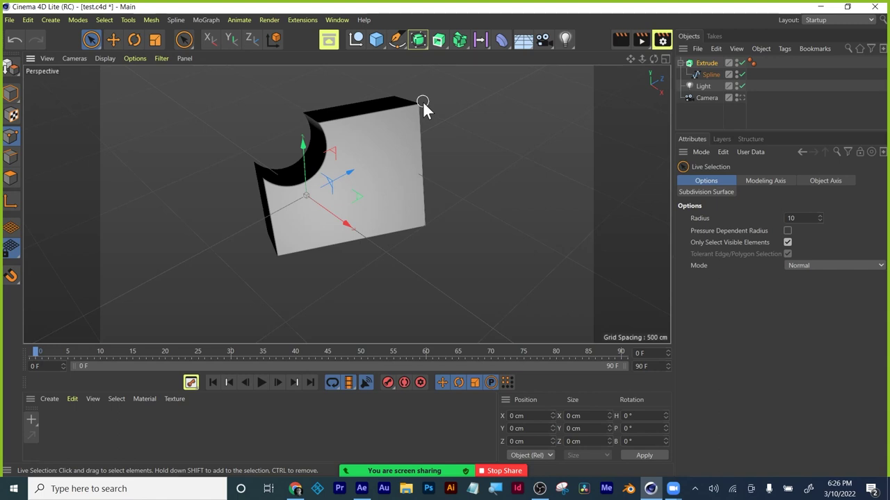
Delete the extruded block and its spline, then add a Cube and reframe the view.
left_click(705, 76, "shift")
key("Delete")
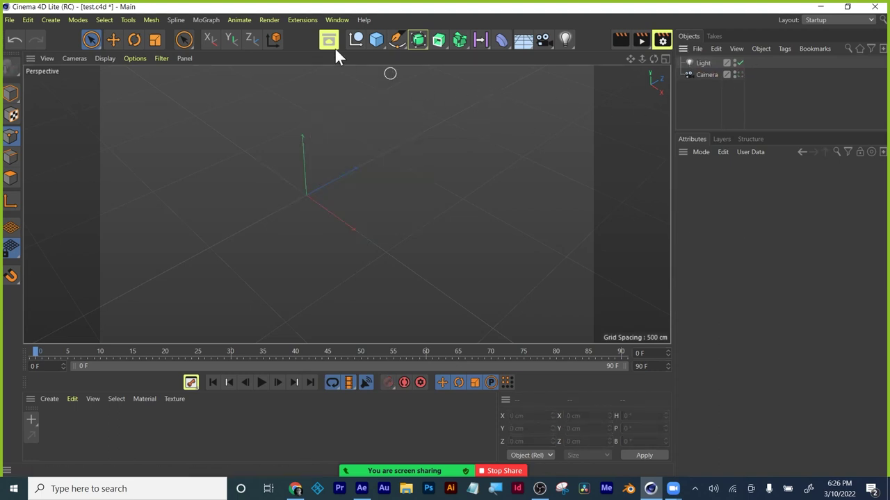
left_click_drag(376, 38, 458, 57)
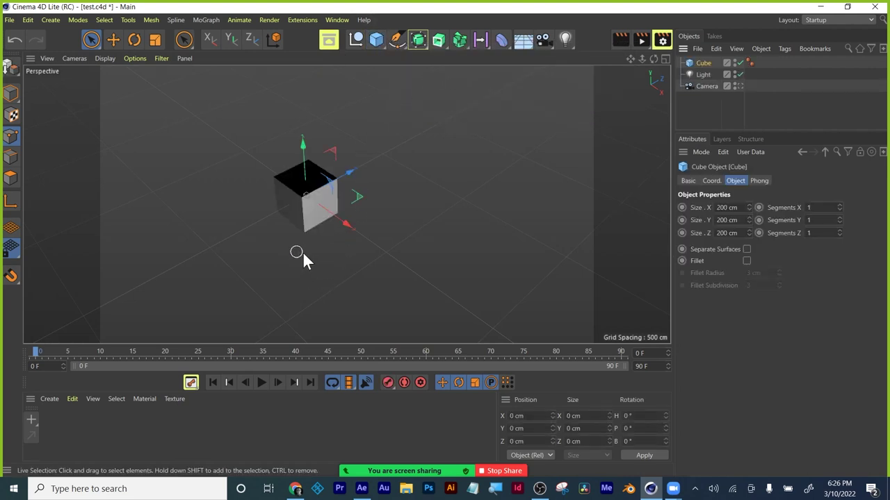
middle_click_drag(304, 252, 351, 241, "alt")
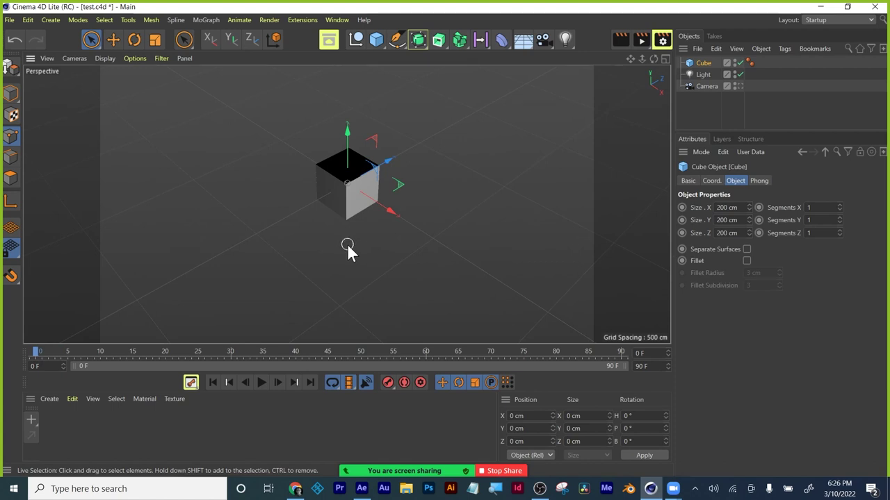
left_click_drag(348, 245, 349, 192, "alt")
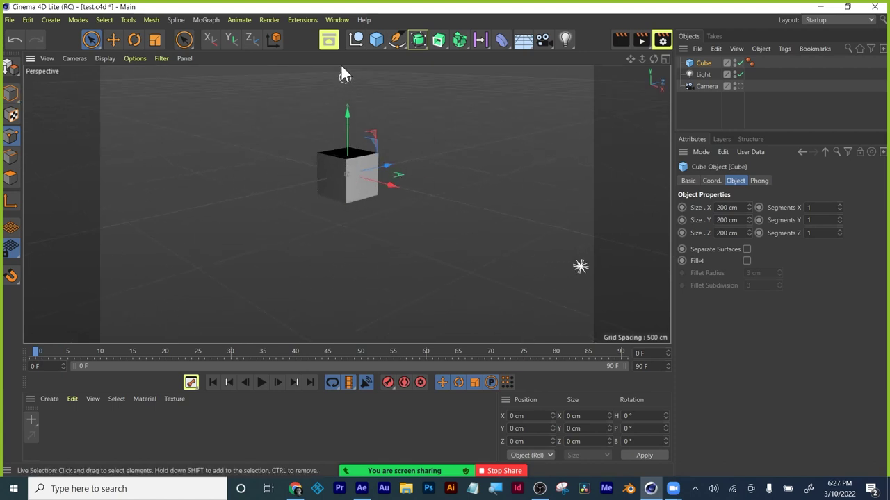
Browse the Fracture, generator and spline tool flyouts without adding anything.
left_click(466, 40)
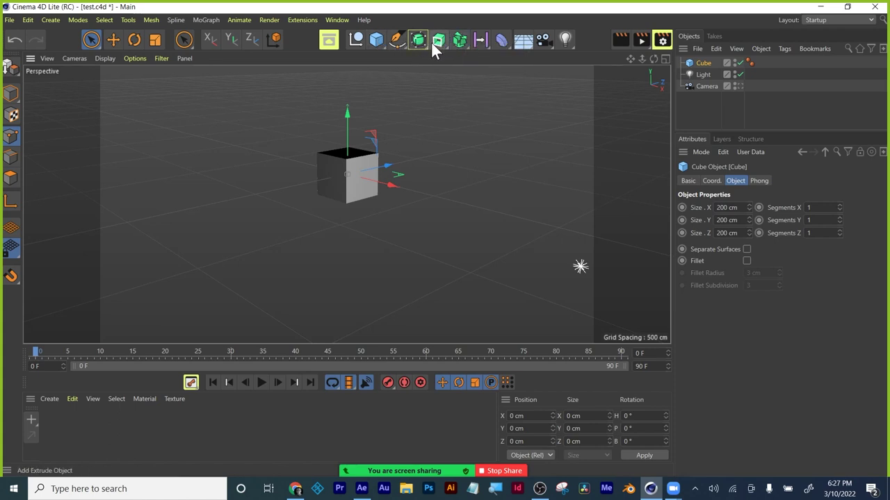
left_click(438, 42)
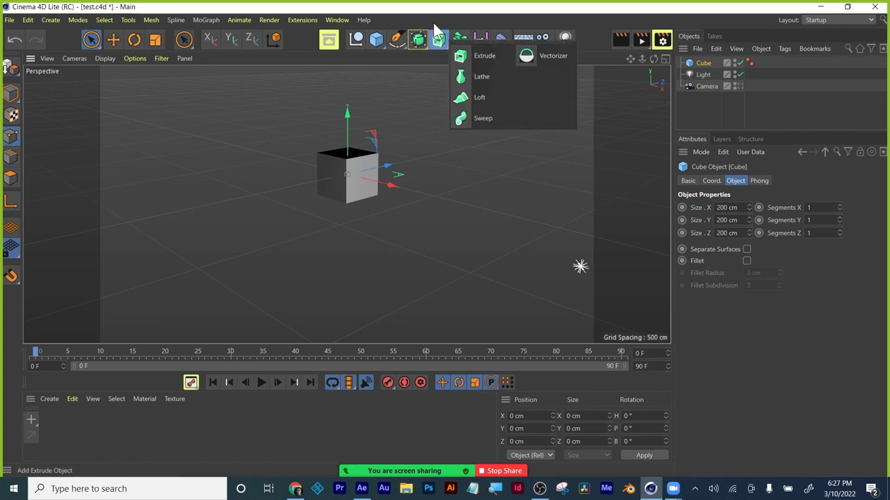
left_click(396, 40)
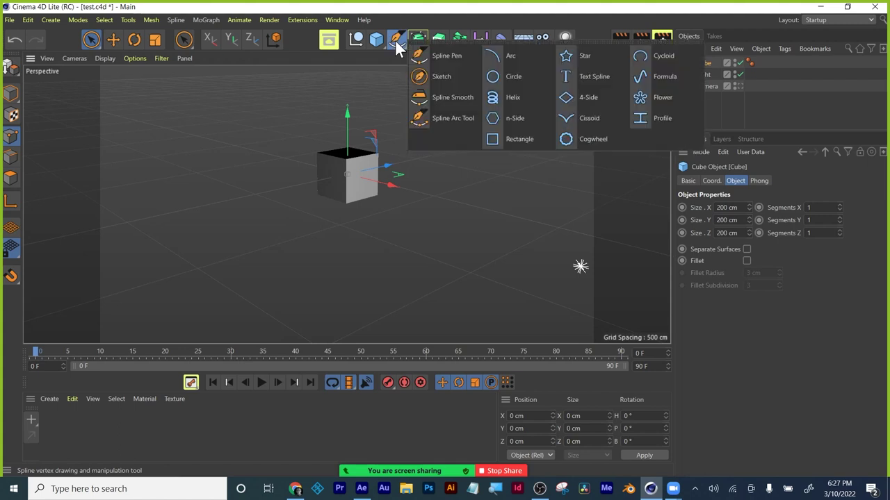
left_click(452, 11)
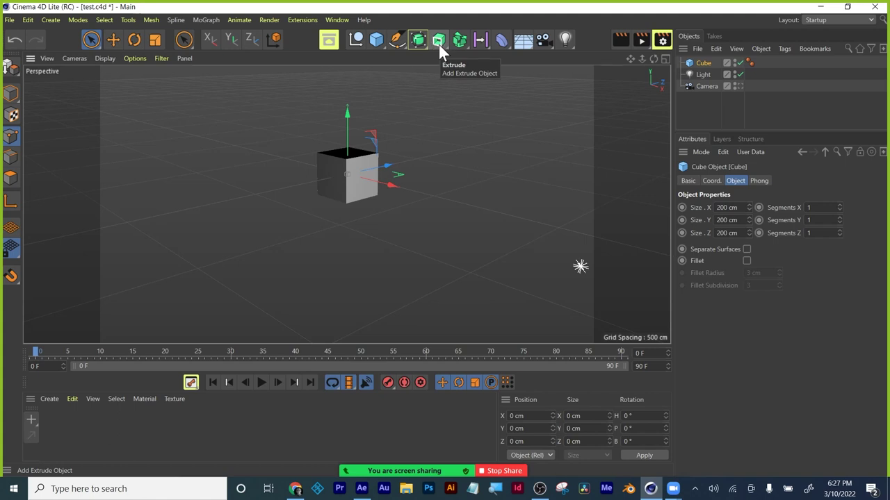
left_click(438, 45)
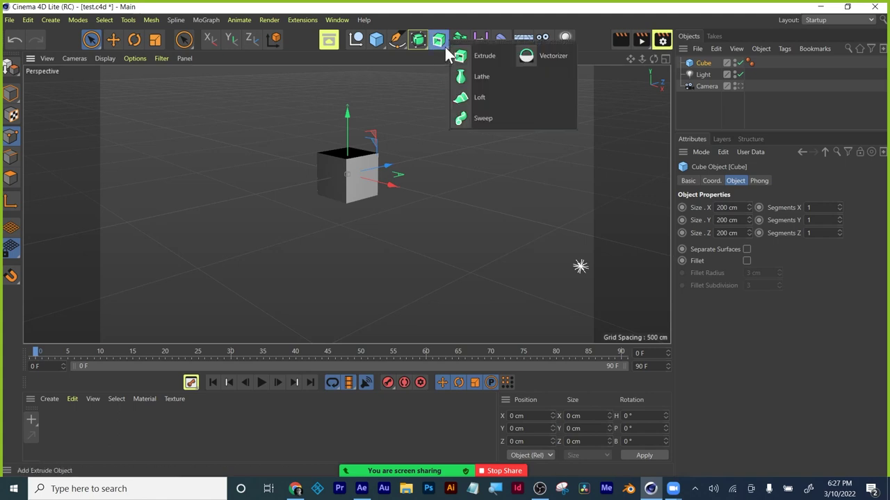
Browse the Fields, Deformers, primitives, generators and spline flyouts, then open the Window menu.
left_click(460, 43)
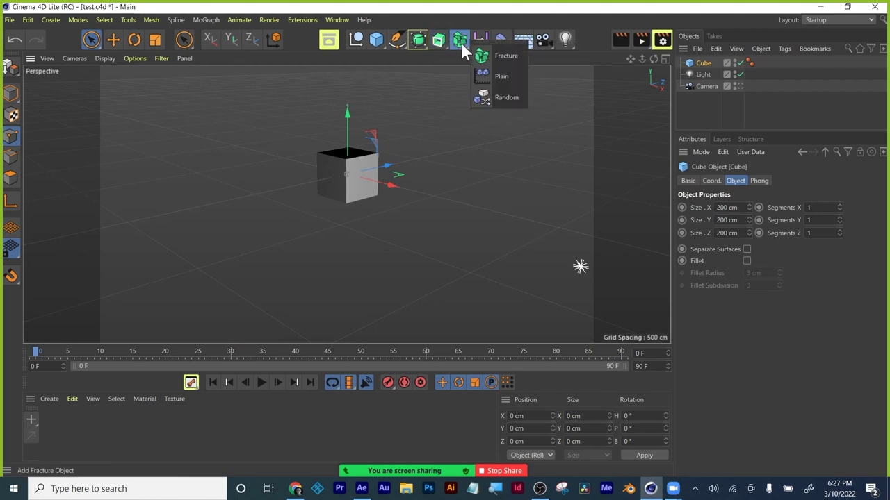
left_click(485, 42)
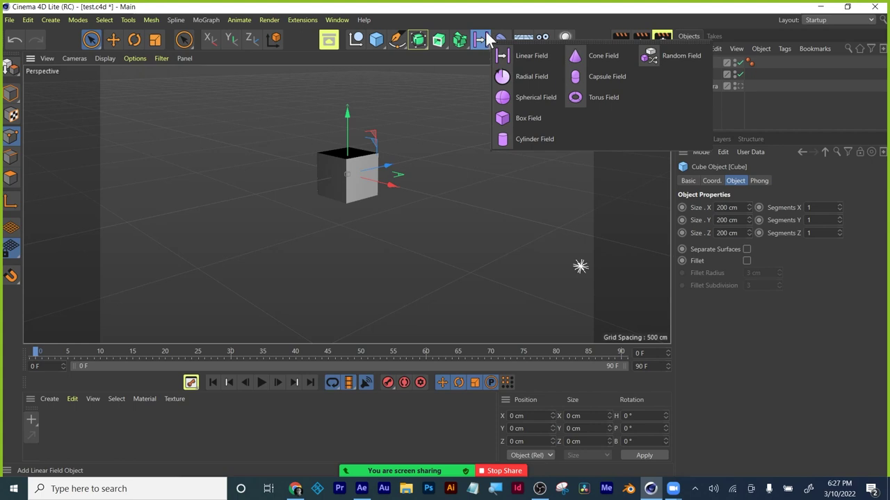
left_click(505, 43)
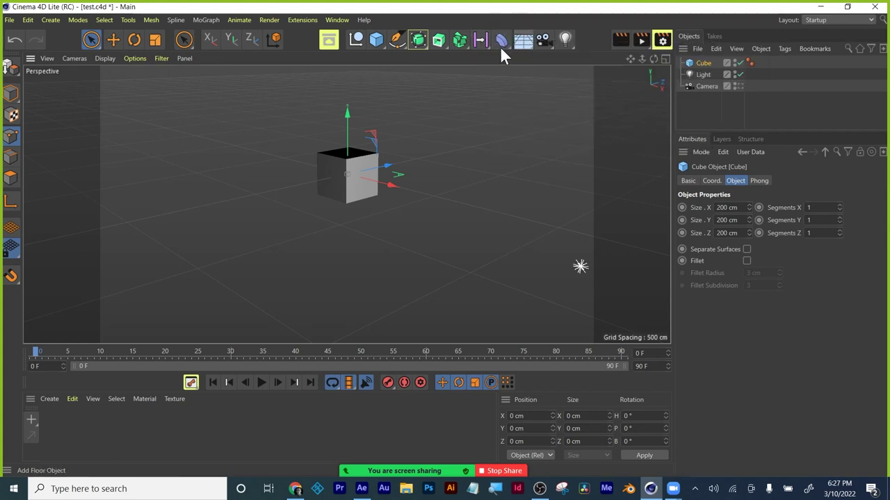
left_click(377, 45)
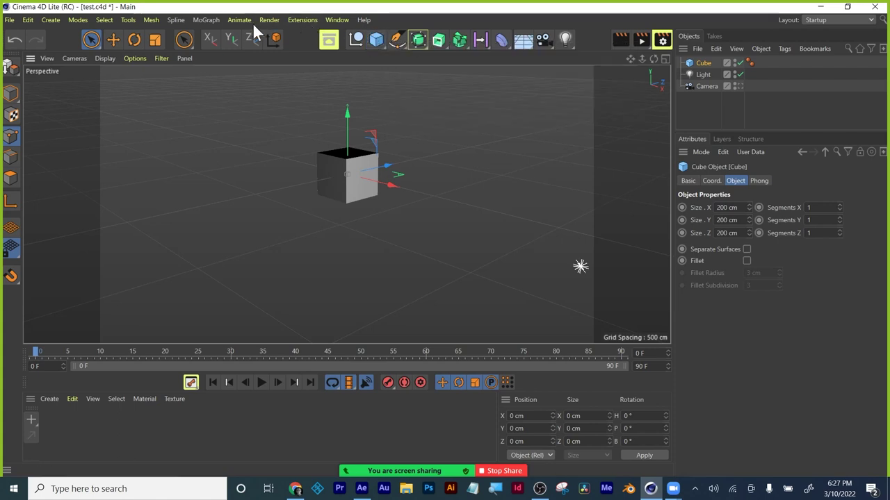
left_click(331, 43)
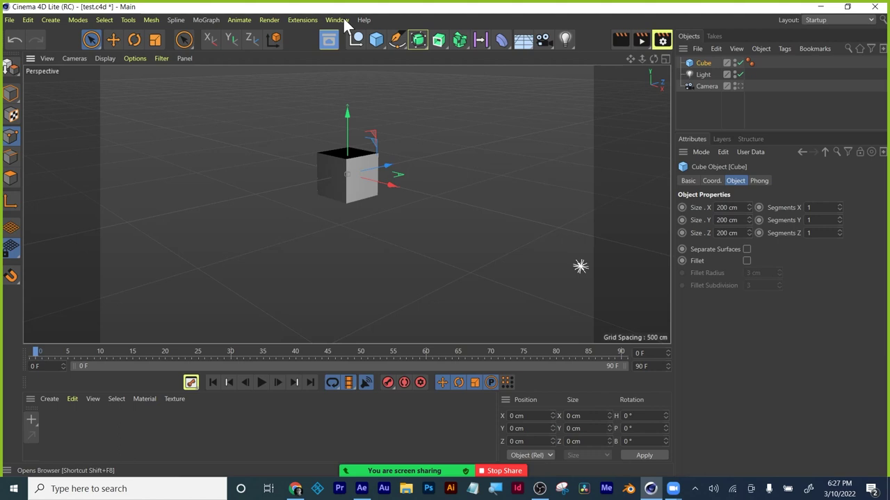
left_click(440, 45)
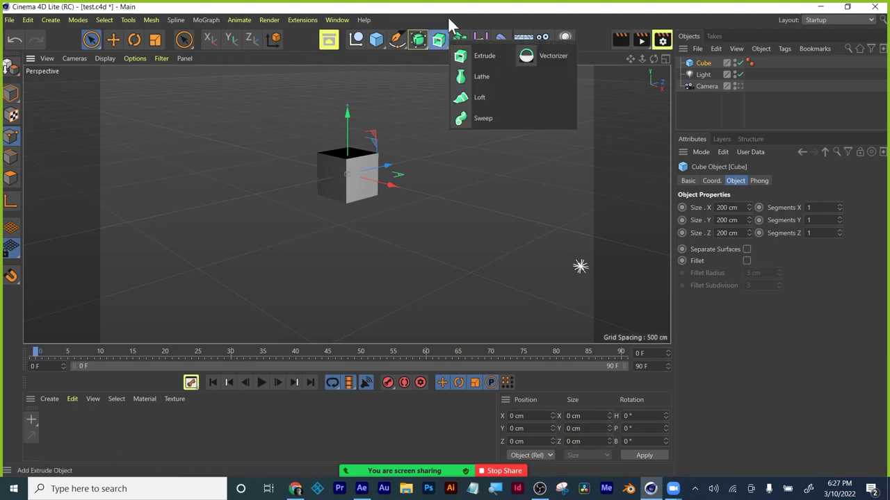
left_click(395, 43)
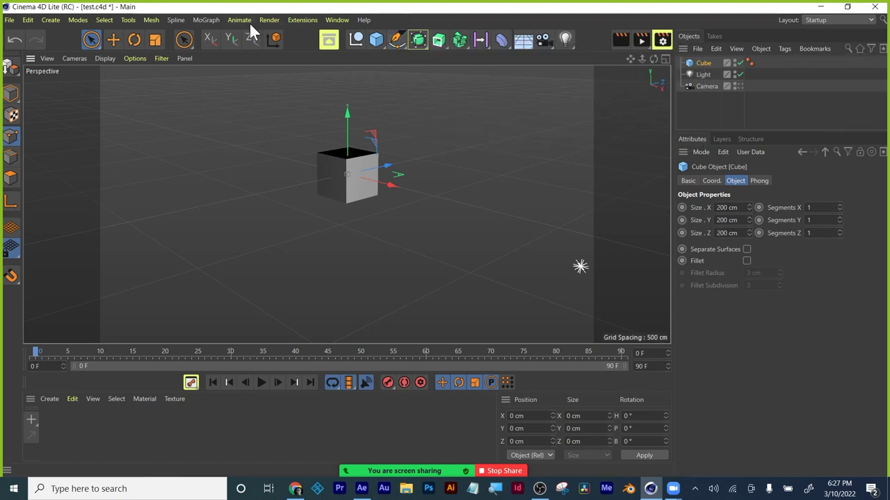
left_click(330, 20)
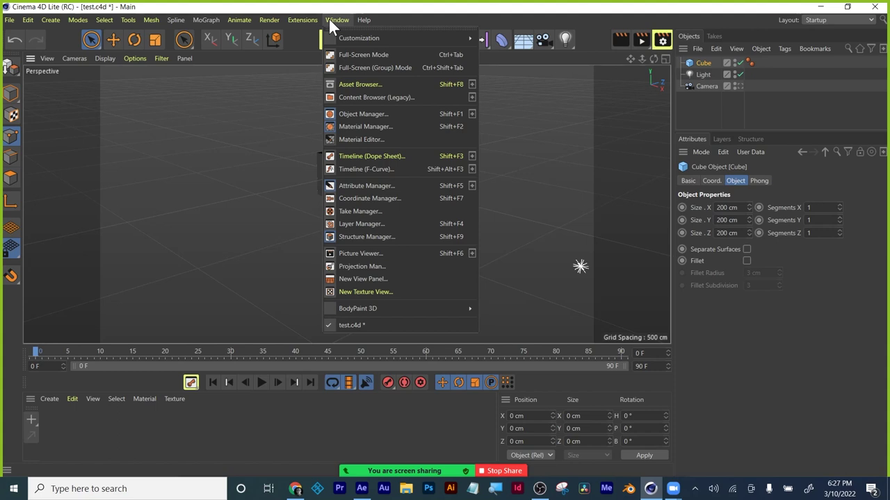
Close the Window menu and look through the Modes menu without choosing a mode.
left_click(120, 82)
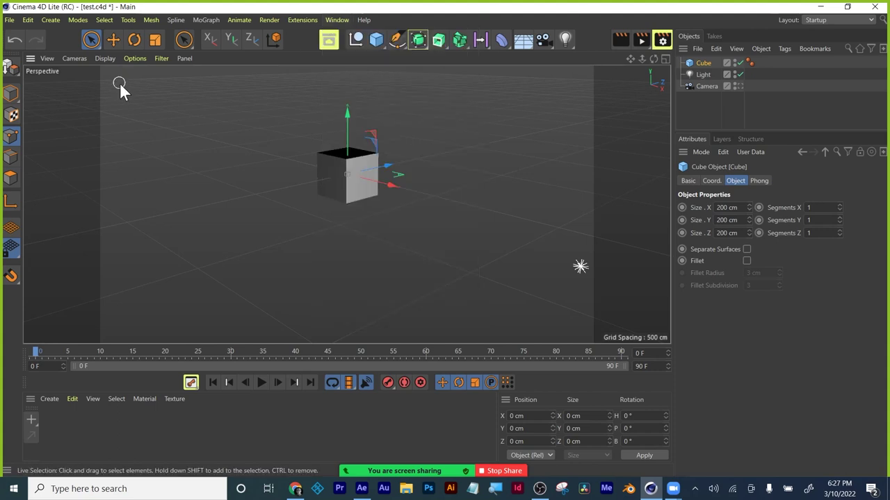
left_click(13, 96)
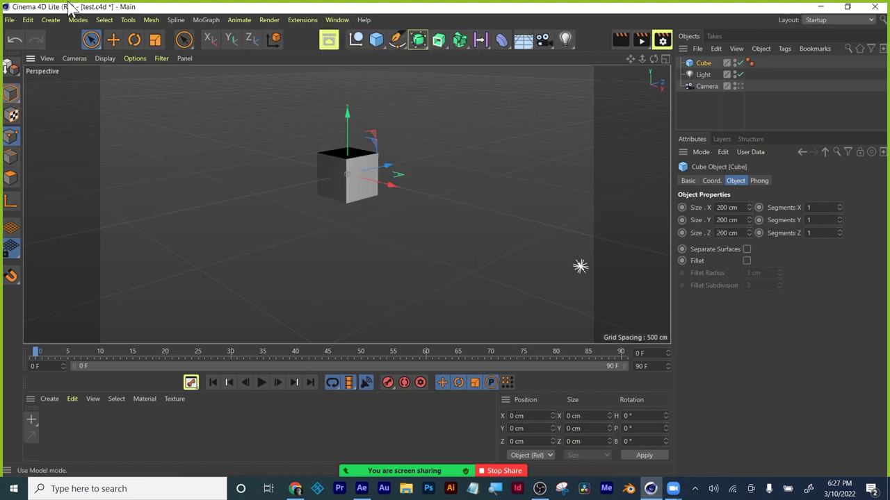
left_click(77, 19)
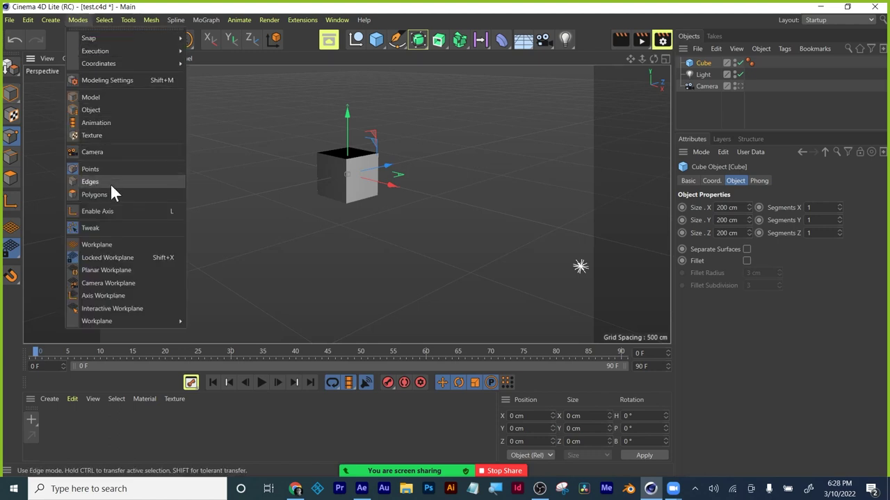
left_click(199, 56)
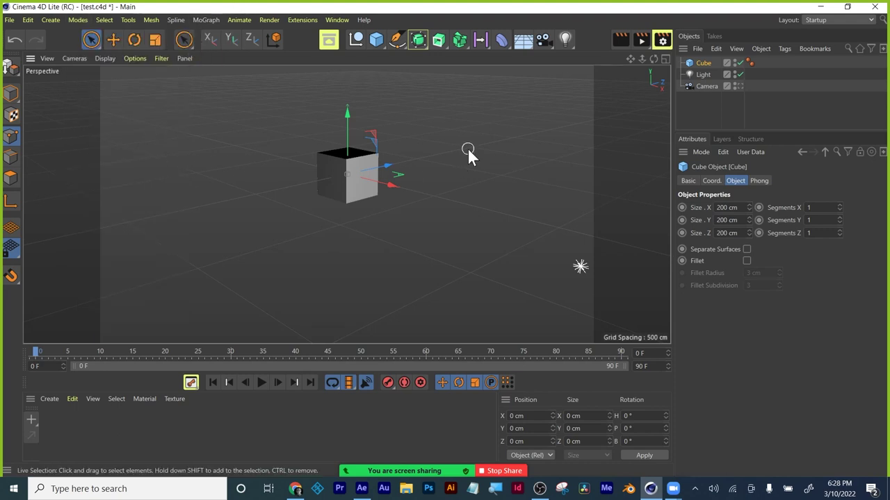
Browse the spline, primitive, generator, object and field lists, then pick Live Selection.
left_click(397, 44)
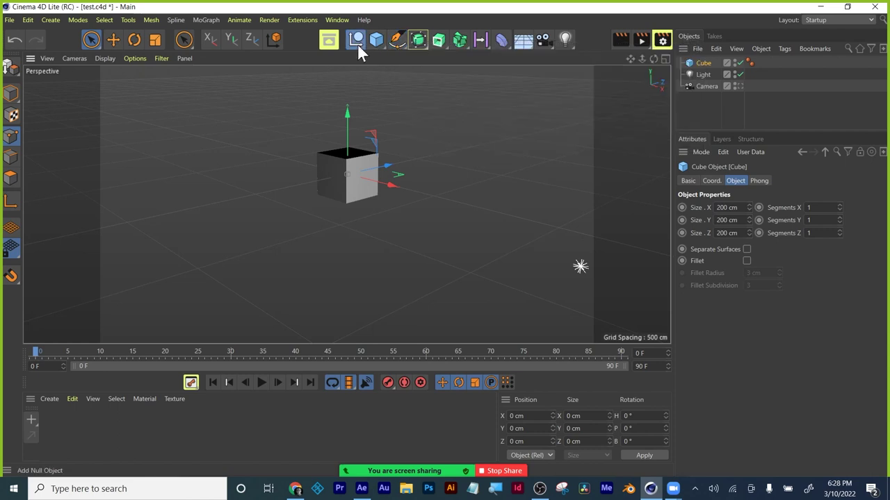
left_click(372, 44)
left_click(438, 43)
left_click(760, 49)
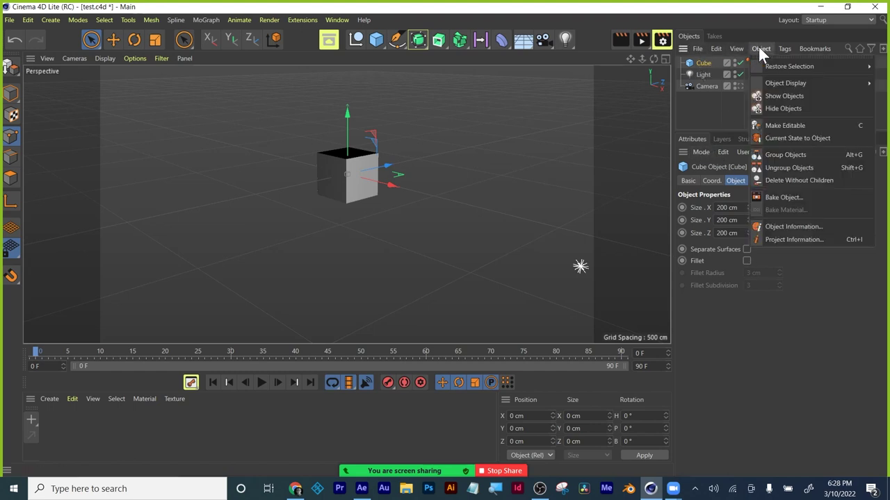
left_click(744, 15)
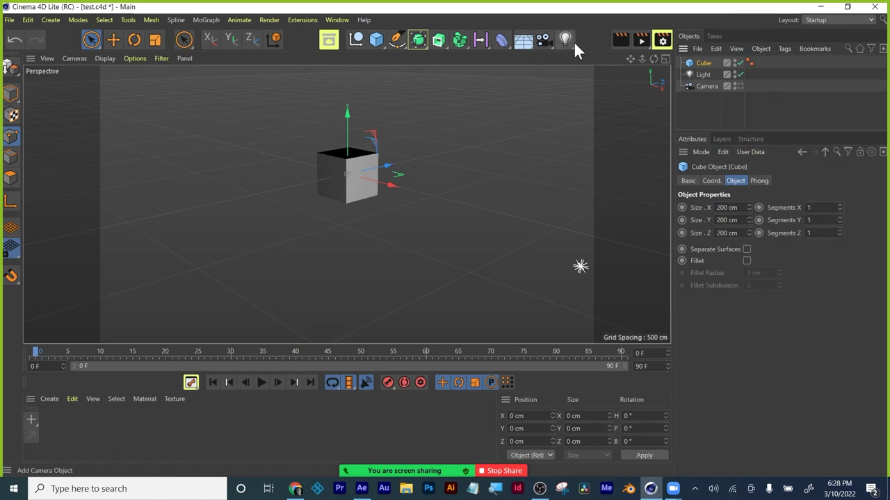
left_click(479, 39)
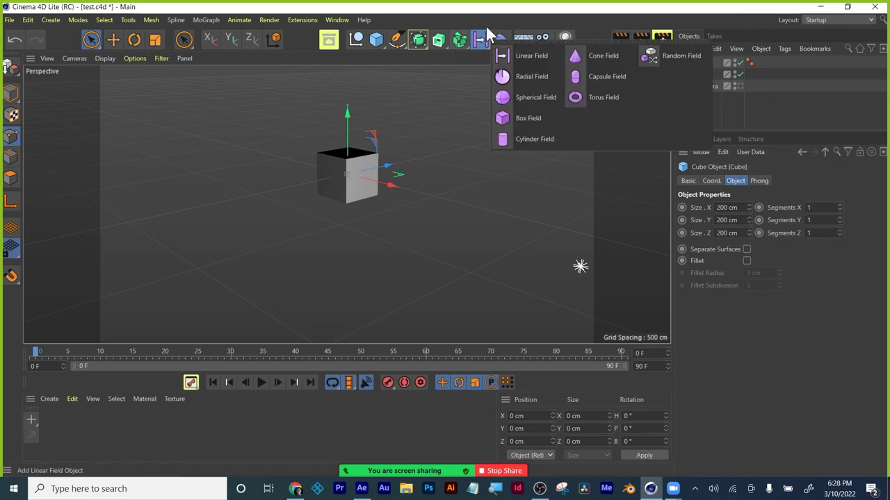
left_click(488, 10)
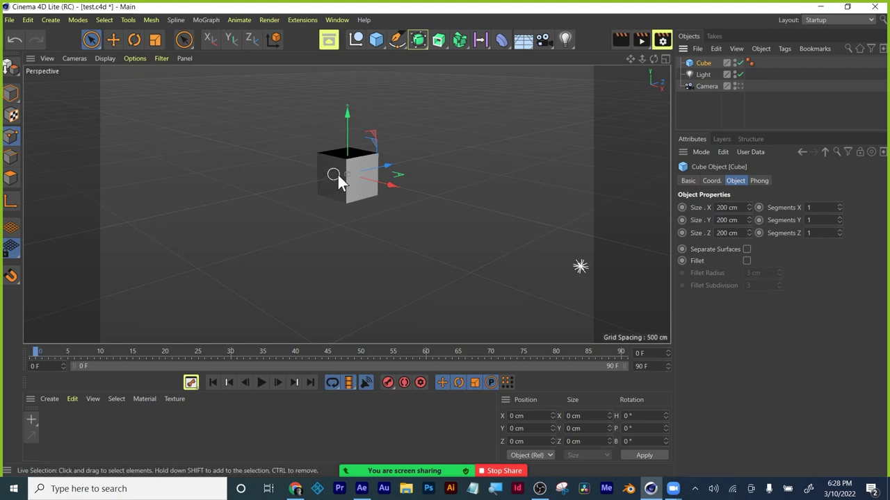
left_click(89, 39)
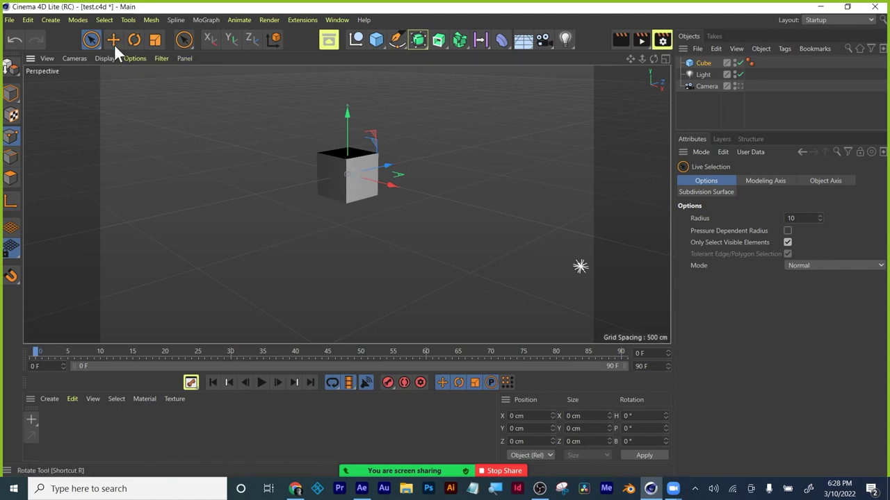
Add a Null and a second cube, Cube.1, and move Cube.1 left of the original.
left_click(356, 40)
left_click(375, 41)
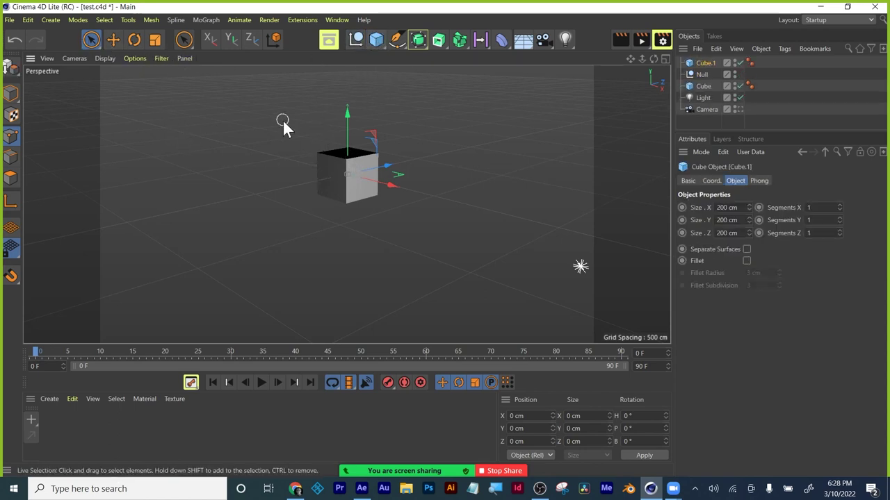
left_click(115, 40)
left_click_drag(342, 167, 230, 190)
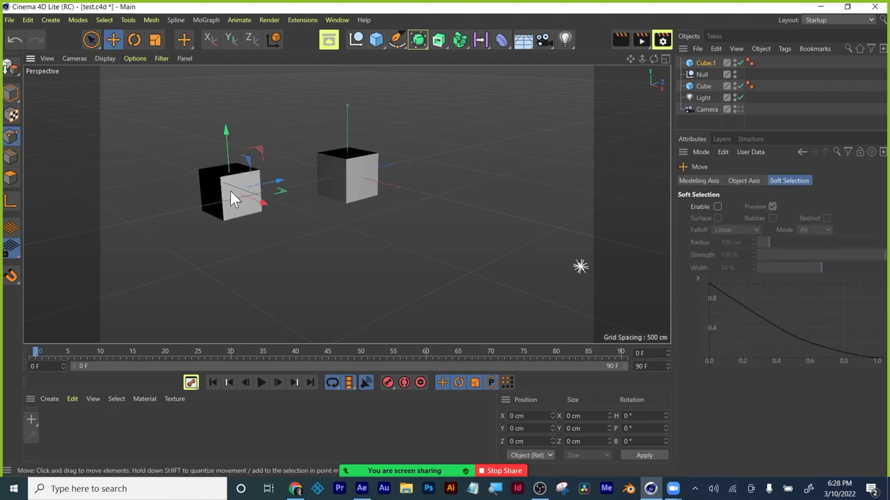
Make the Camera a child of Cube.1 and select the Light.
left_click(703, 109)
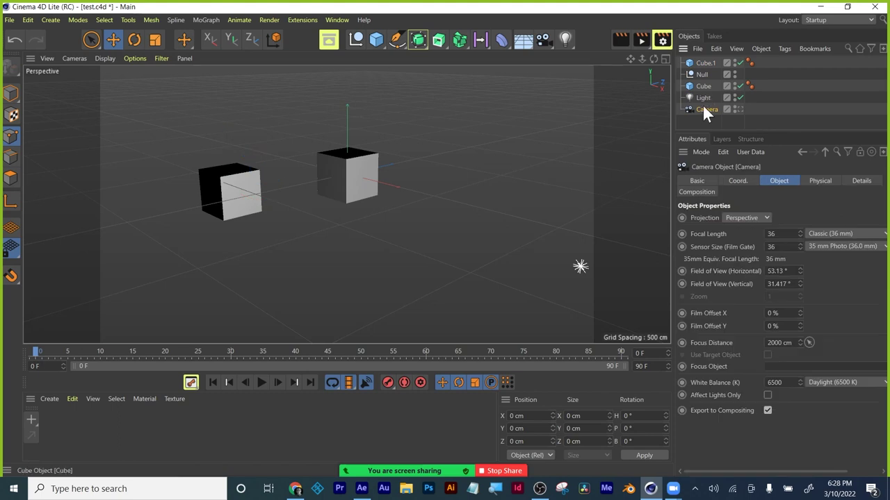
left_click_drag(698, 112, 707, 61)
left_click(707, 61)
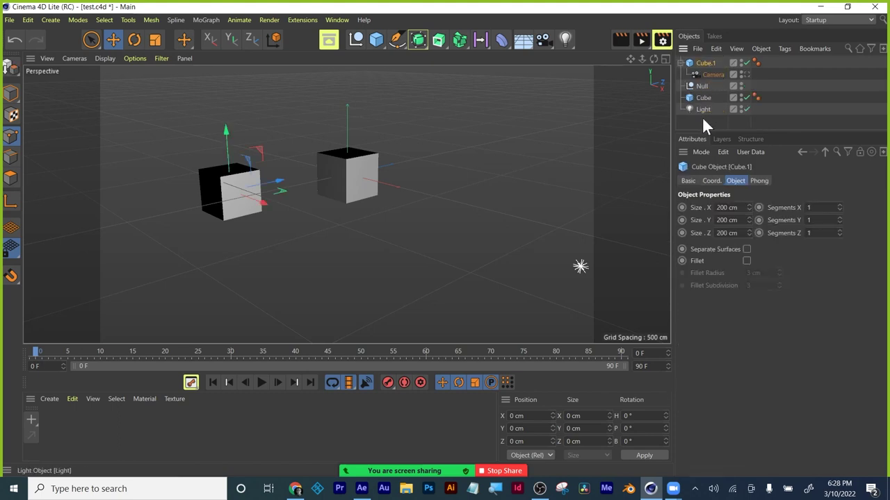
left_click(702, 111)
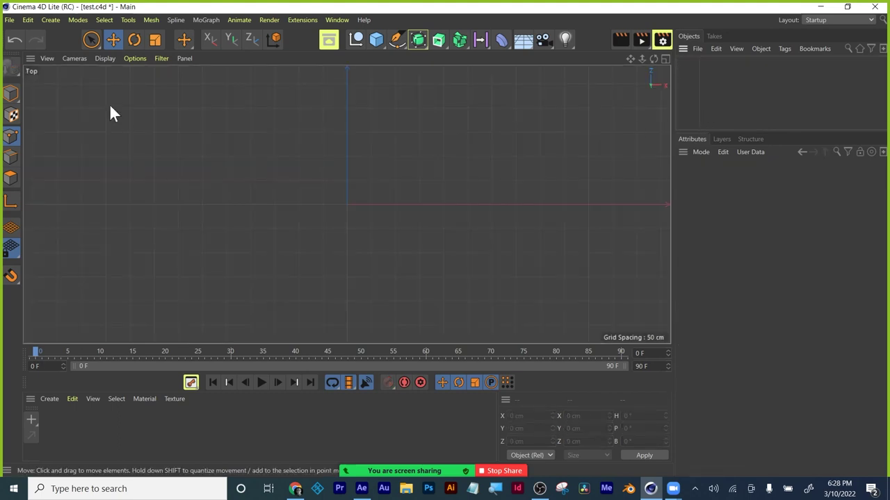
Add a new cube and return to a slightly rotated single Top view.
left_click_drag(376, 42, 465, 59)
middle_click(251, 163)
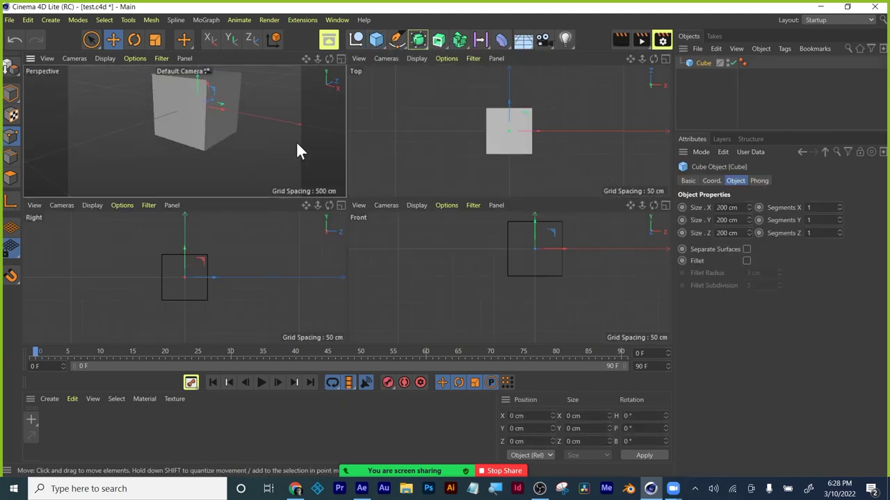
left_click(666, 60)
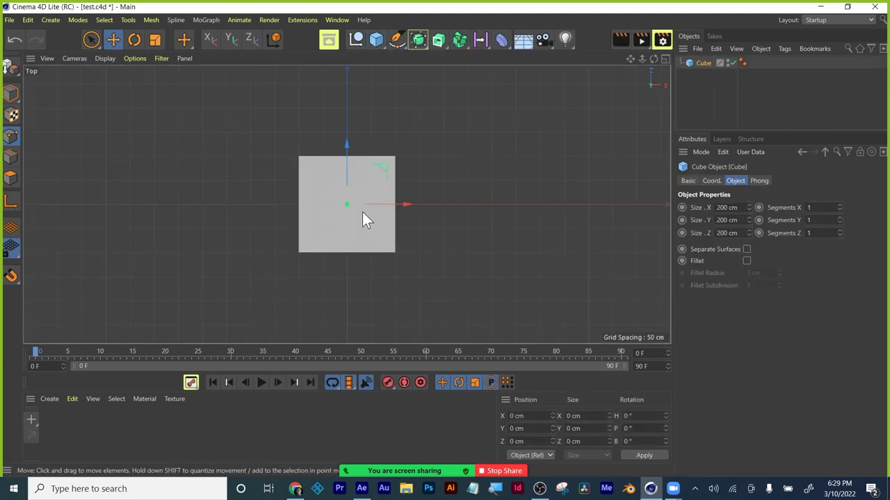
left_click_drag(360, 216, 371, 314, "alt")
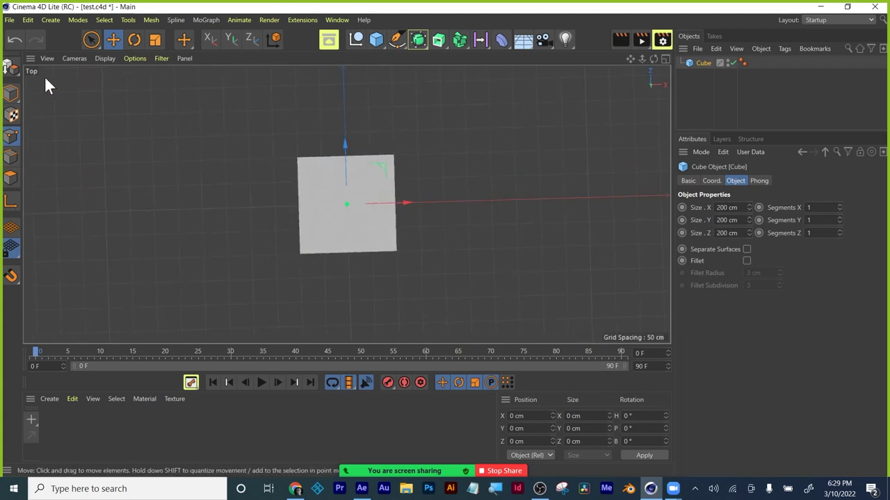
Add a Camera object, orbit around the cube and keep smooth shaded display.
left_click(77, 60)
mouse_move(87, 93)
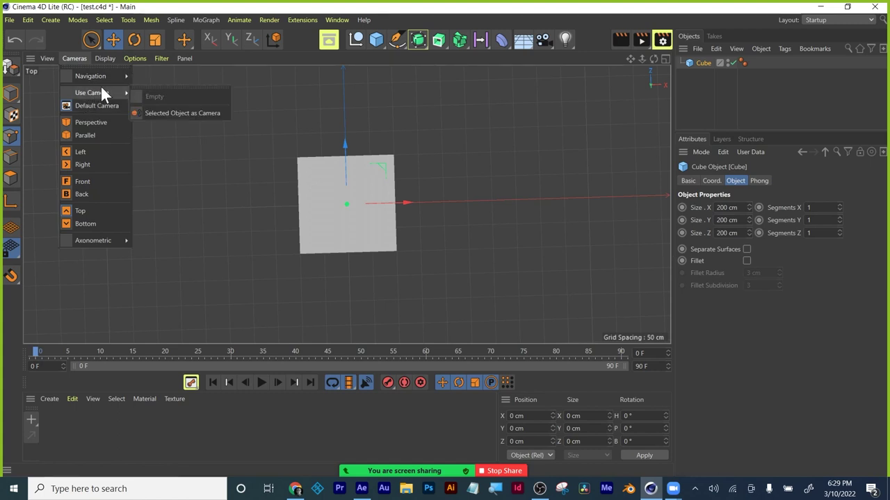
left_click(543, 41)
left_click(542, 42)
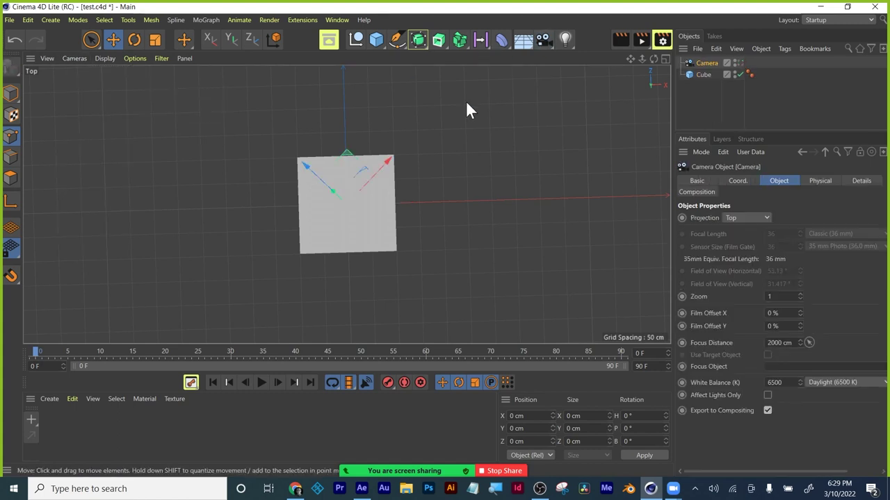
left_click_drag(361, 272, 322, 282, "alt")
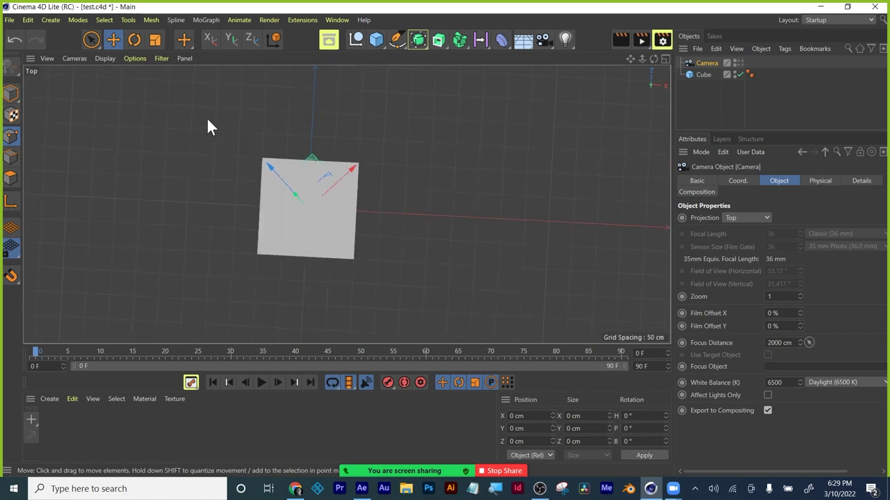
left_click(105, 59)
left_click(115, 76)
Look through the new camera with Use Camera and orbit it around the cube.
left_click(73, 58)
mouse_move(75, 93)
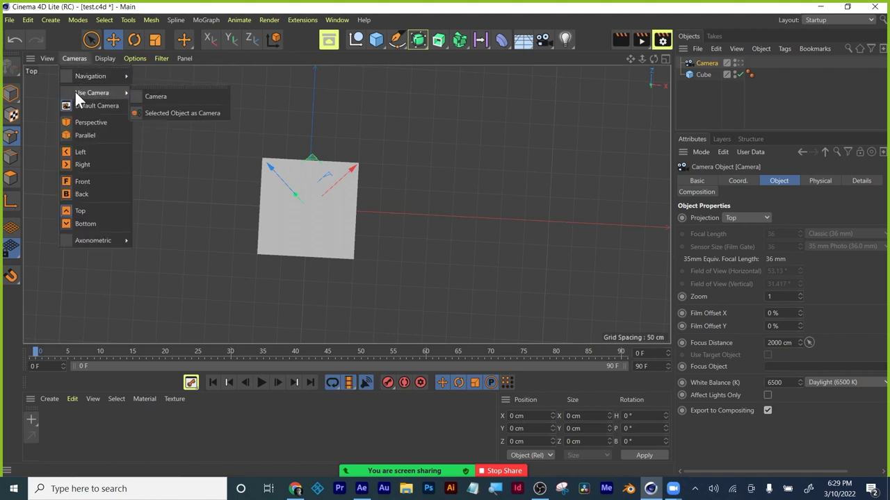
left_click(152, 97)
left_click_drag(383, 302, 72, 134, "alt")
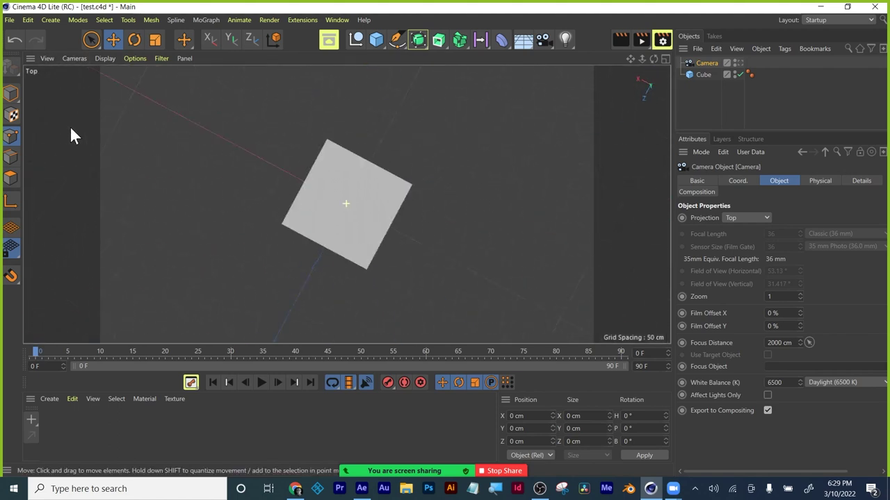
Show four views, maximize the Perspective view, and raise the camera along Y.
middle_click(465, 238)
left_click(238, 147)
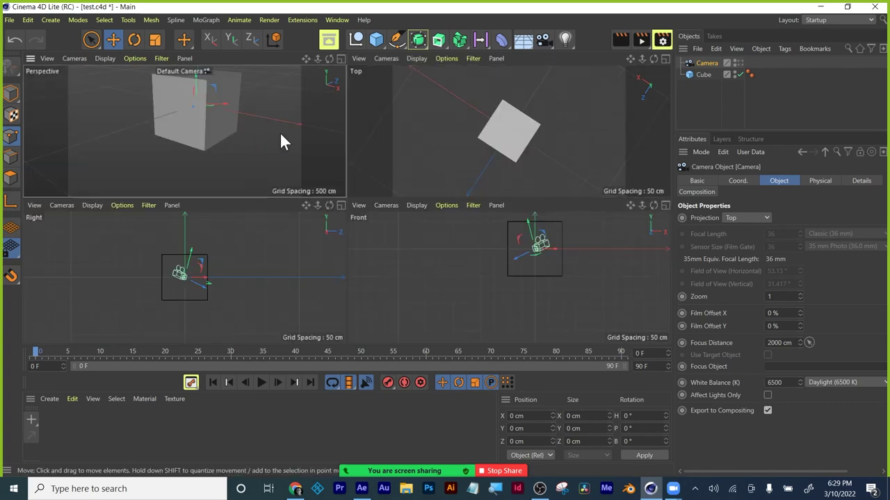
left_click(340, 59)
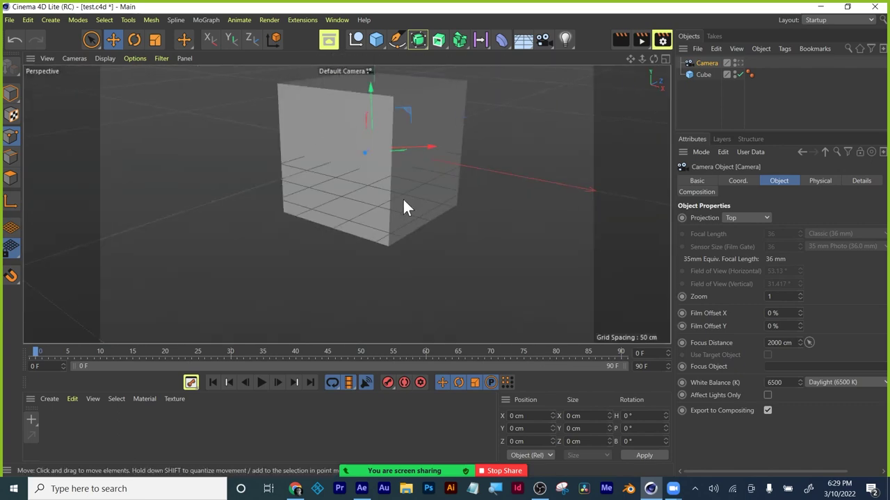
left_click_drag(372, 95, 373, 120)
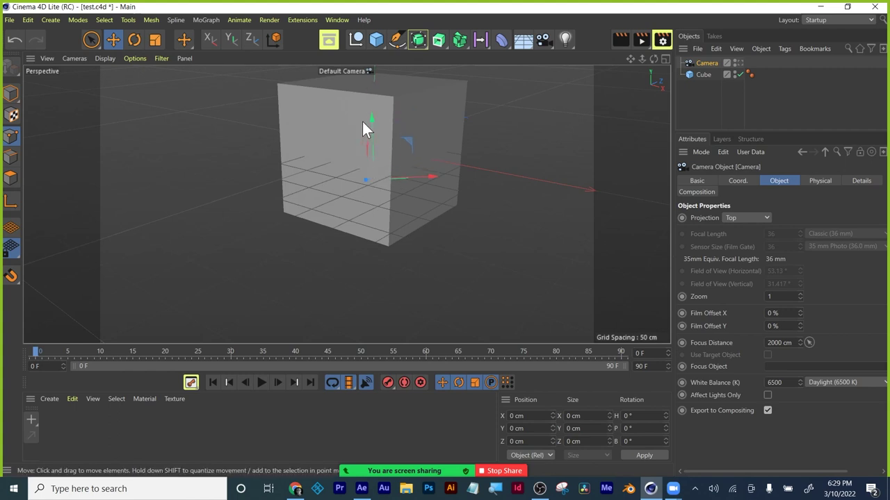
In Model mode, shrink the Cube to about 156 cm tall and move it to X 10.696 cm.
left_click(95, 40)
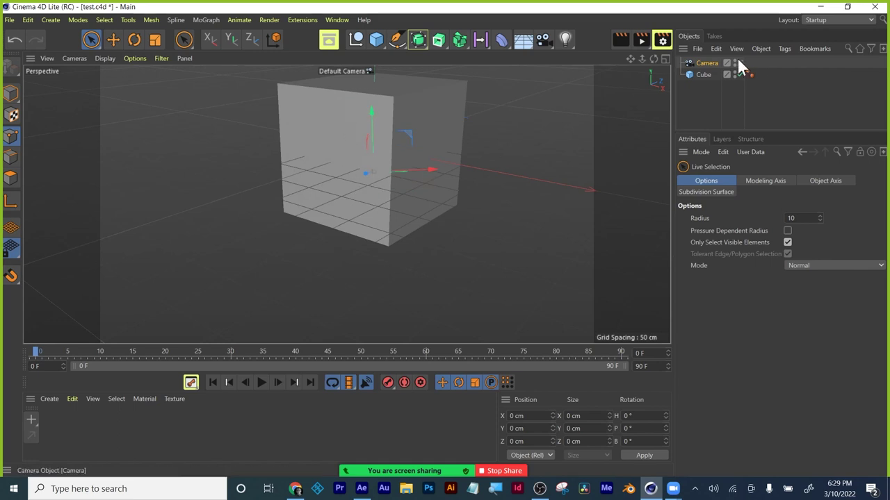
left_click(749, 72)
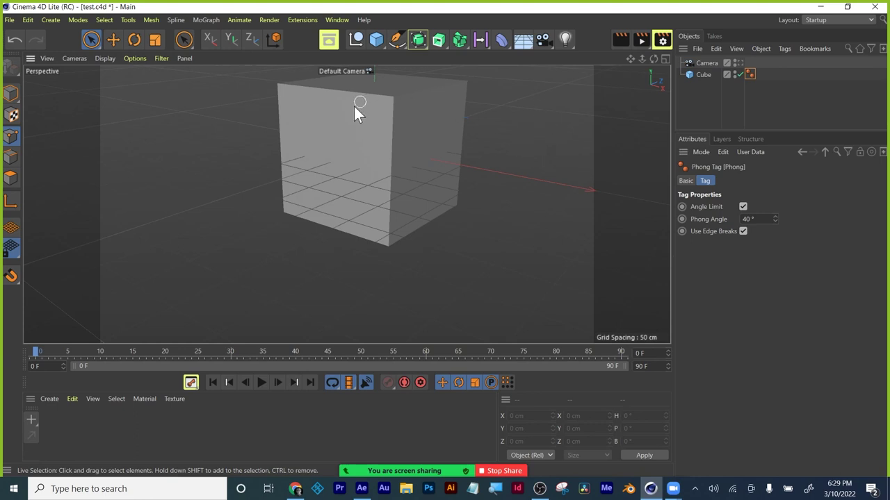
left_click(113, 40)
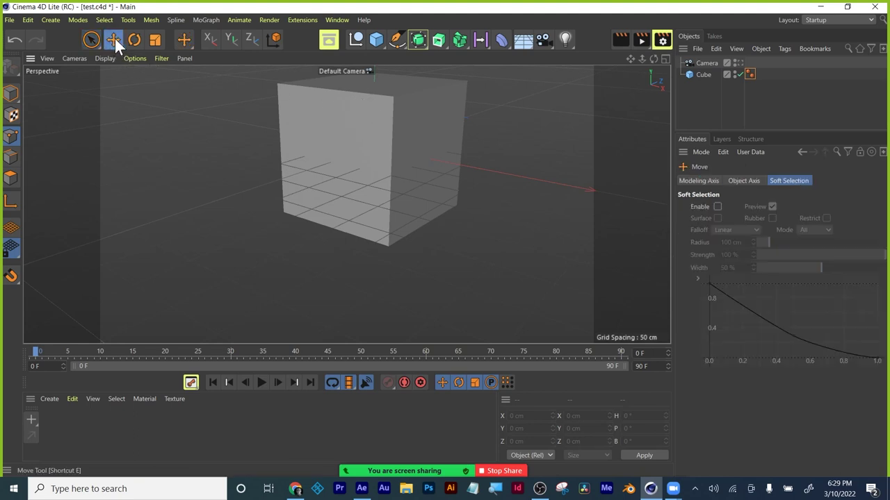
left_click(410, 128)
left_click(12, 98)
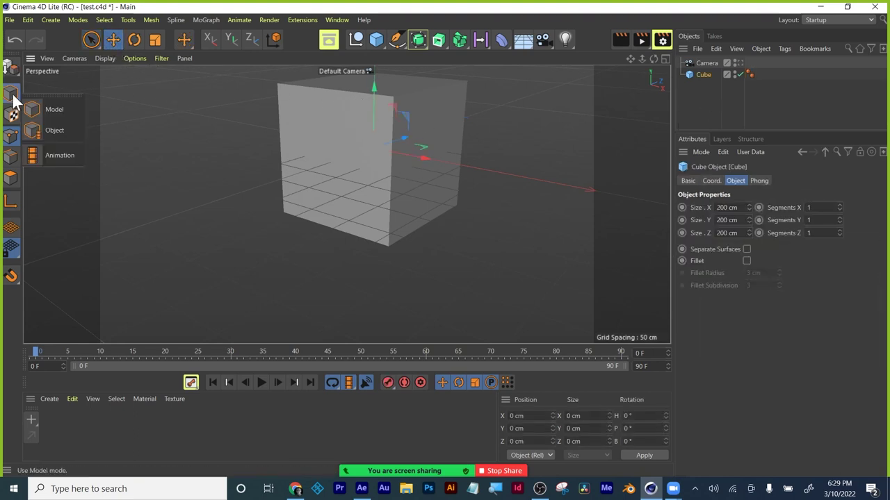
left_click(37, 105)
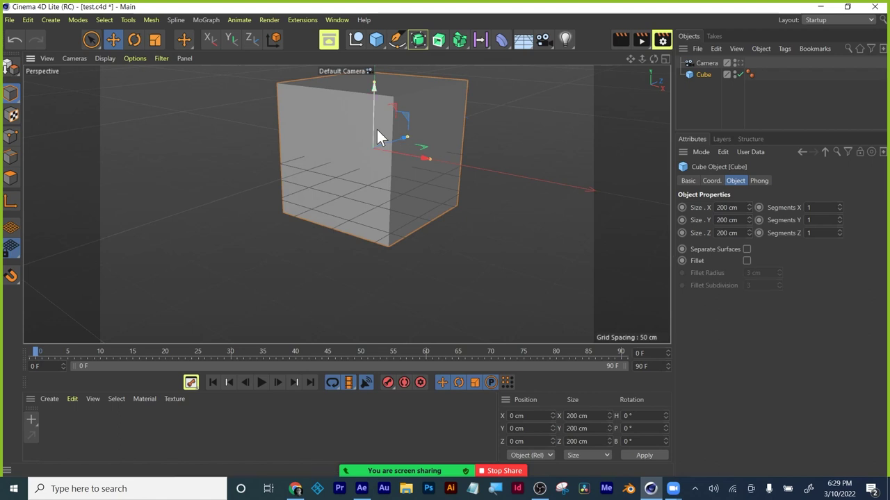
left_click_drag(375, 85, 361, 160)
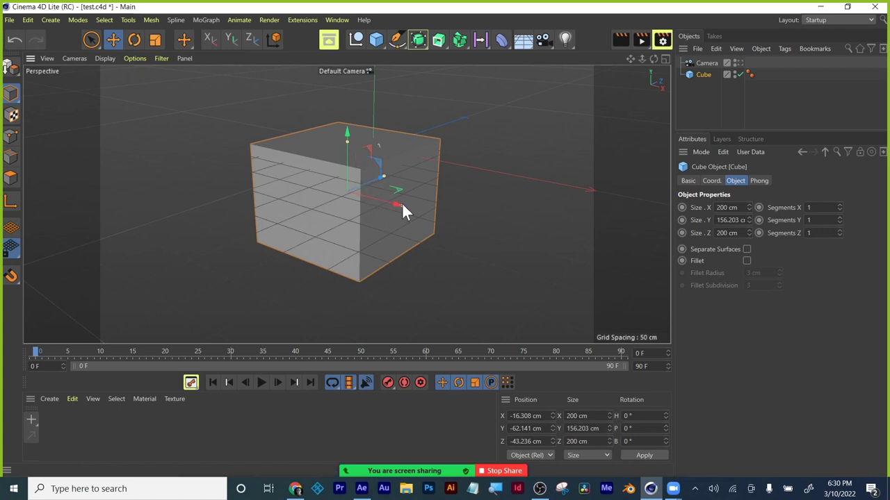
mouse_move(403, 204)
left_mouse_down()
mouse_move(387, 204)
mouse_move(412, 227)
mouse_move(406, 221)
left_mouse_up()
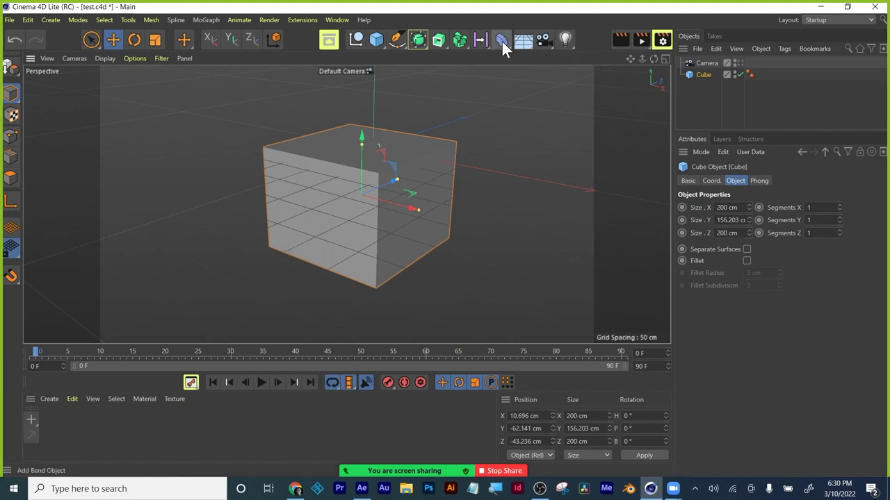
Add a Bend deformer and place it below the Cube in the object list.
left_click(502, 41)
left_click(542, 54)
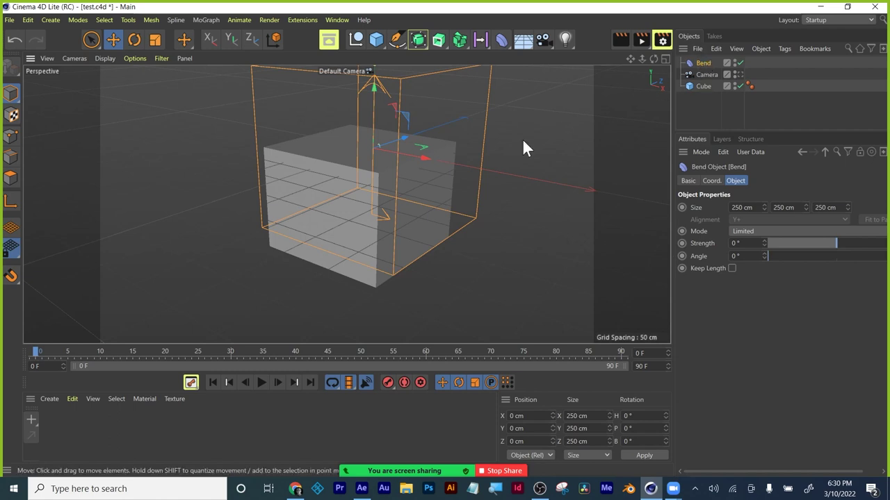
left_click_drag(700, 62, 700, 81)
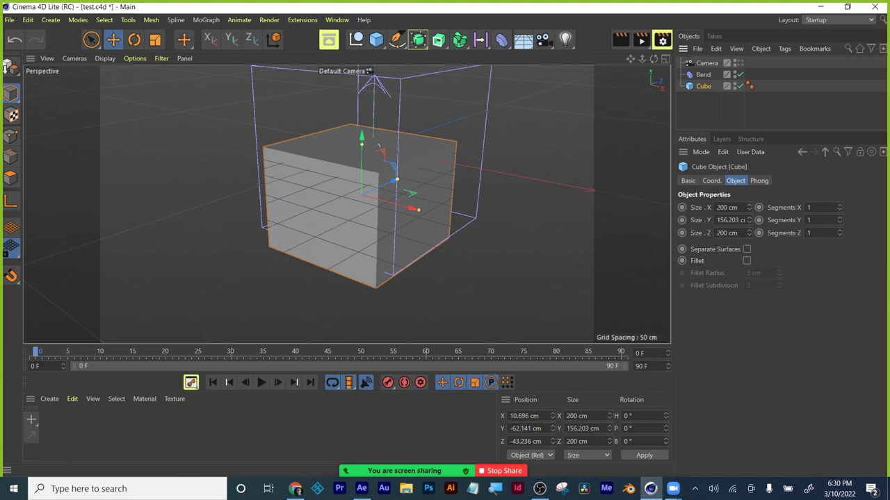
Try a 500 cm Cube X size and a bend strength change, undoing both.
left_click(727, 207)
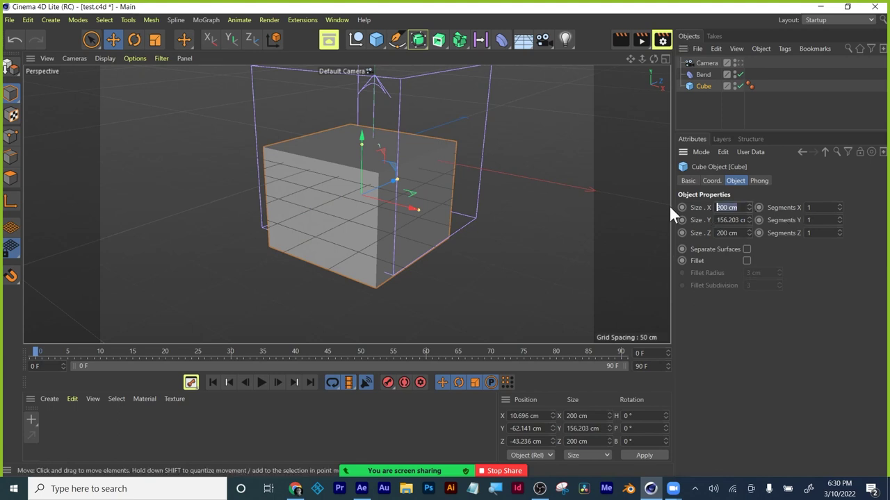
type("500")
key("Return")
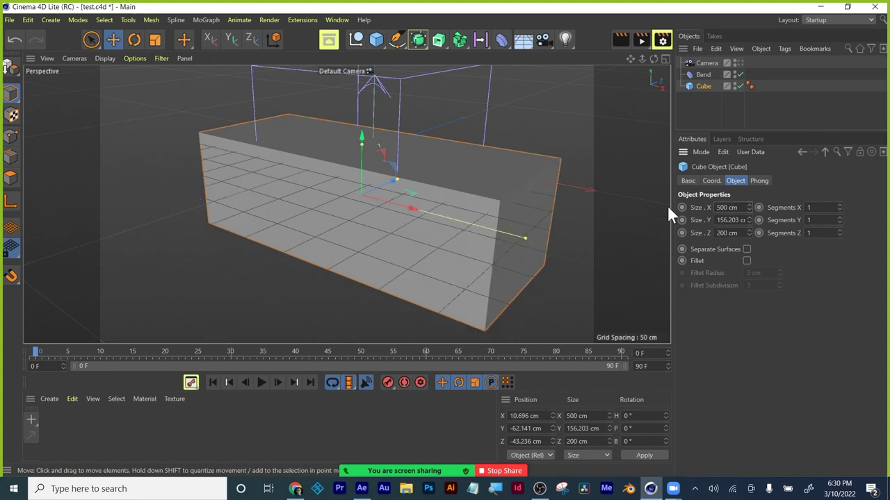
key("ctrl+z")
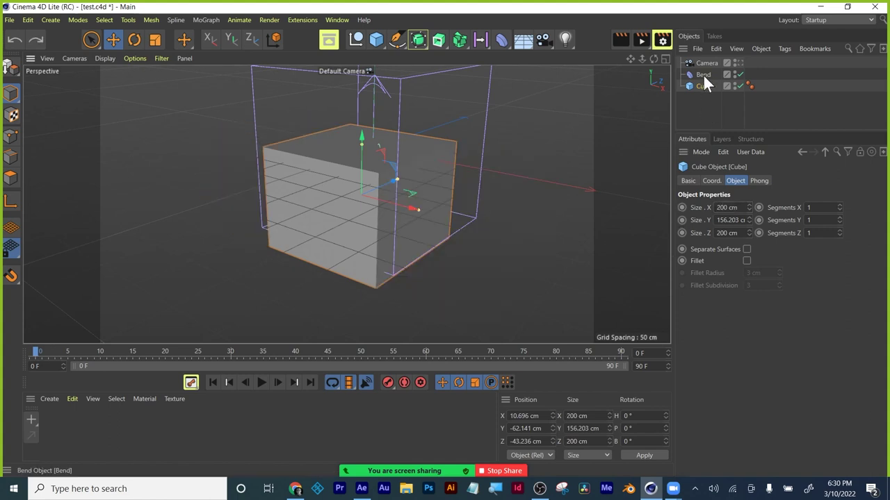
left_click(702, 75)
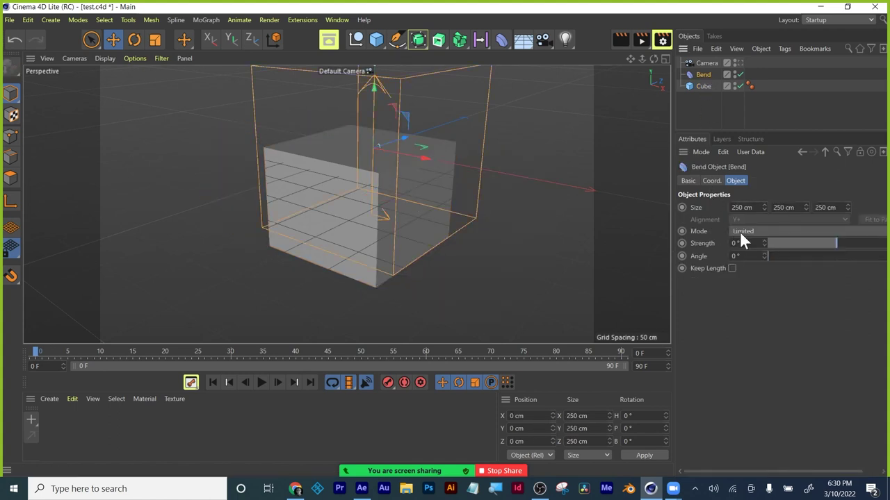
left_click_drag(763, 243, 804, 243)
key("ctrl+z")
left_click(700, 84)
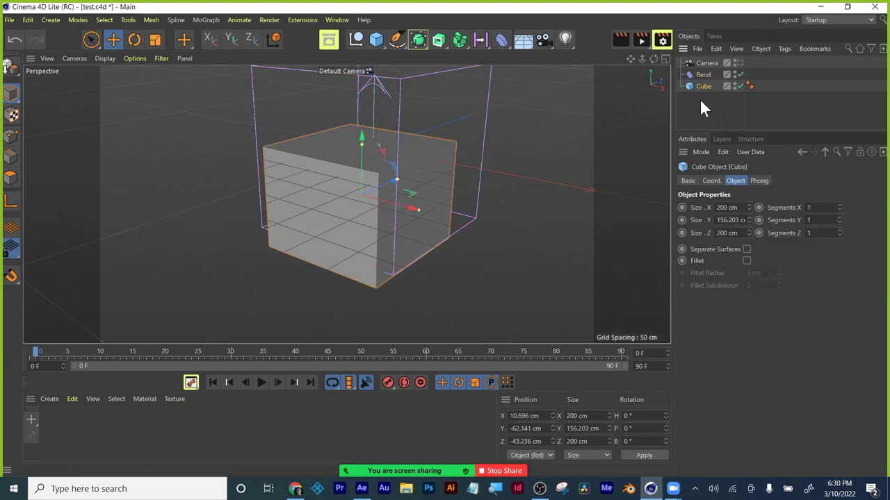
Nest the Cube inside the Bend deformer and set the bend strength to about -316°.
left_click(700, 96)
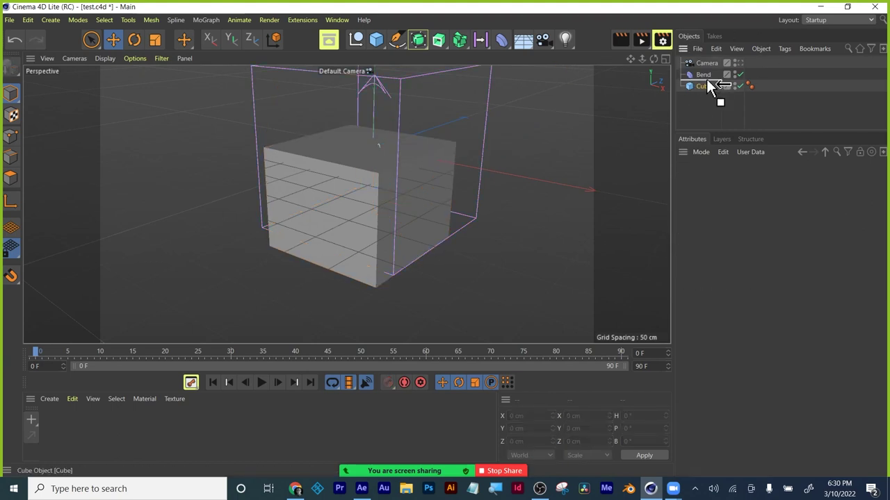
left_click(706, 83)
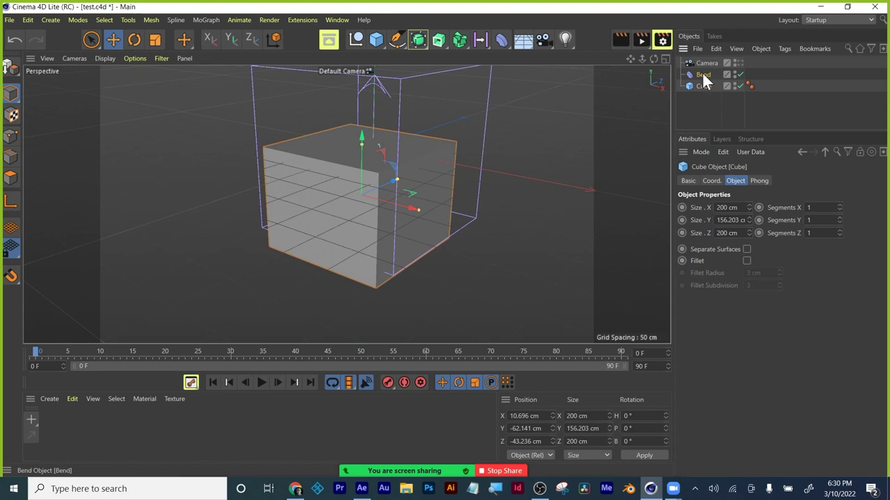
left_click_drag(701, 73, 704, 89)
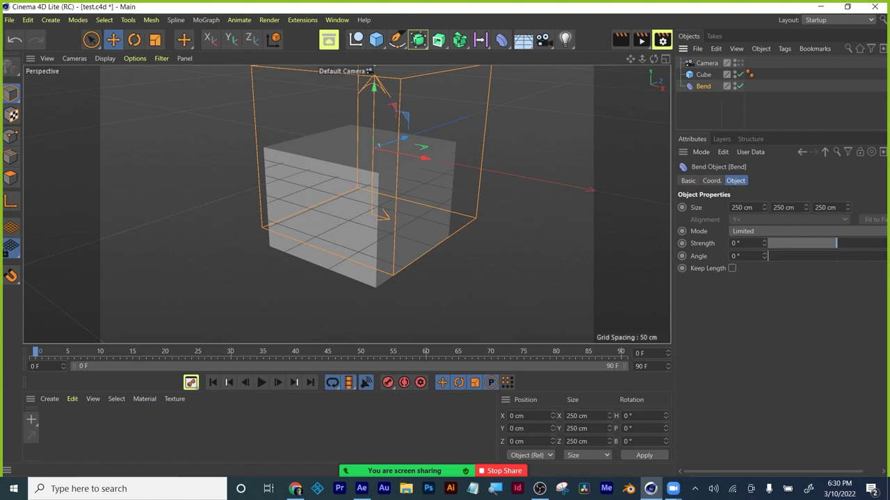
mouse_move(835, 243)
left_mouse_down()
mouse_move(797, 245)
mouse_move(854, 245)
mouse_move(845, 241)
left_mouse_up()
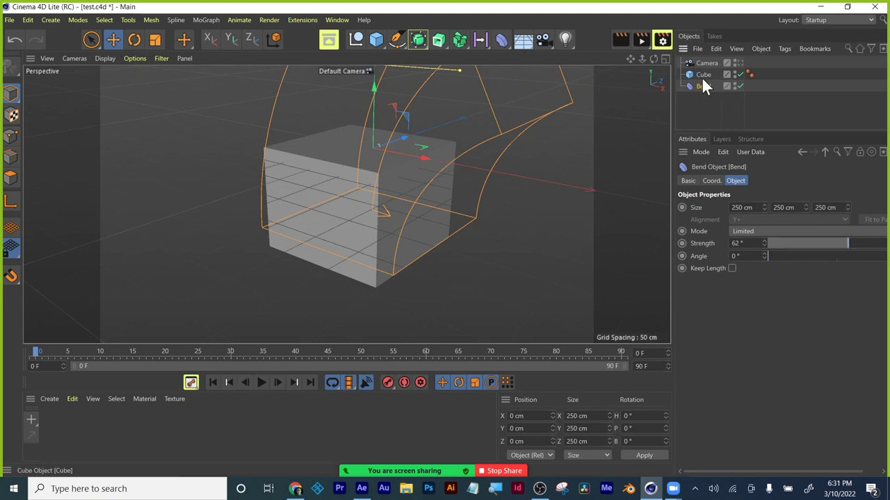
left_click_drag(700, 85, 700, 84)
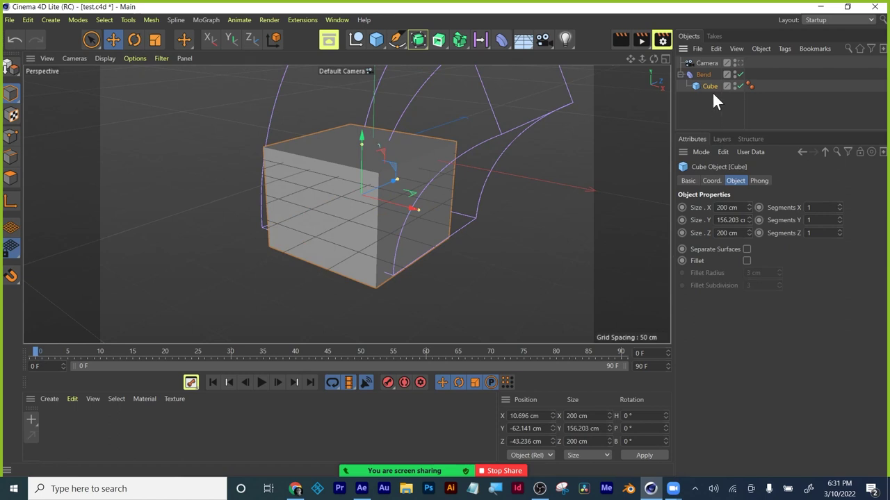
left_click(703, 73)
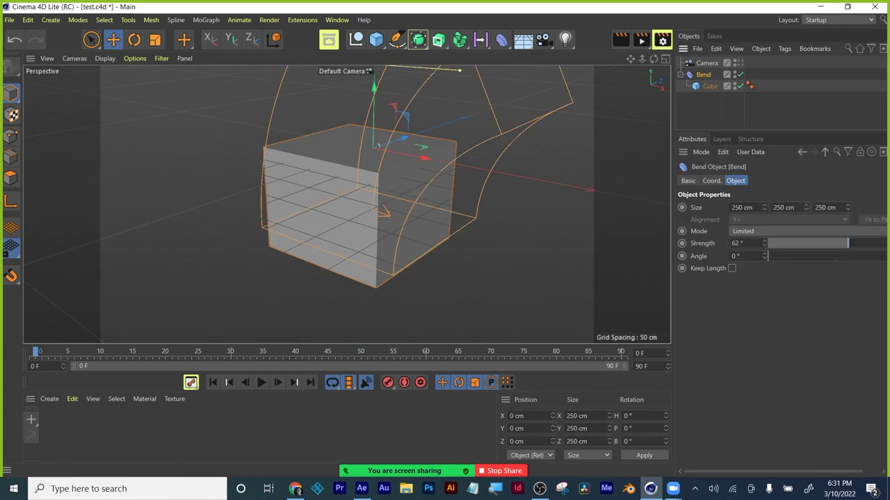
mouse_move(764, 243)
left_mouse_down()
mouse_move(843, 246)
mouse_move(766, 244)
mouse_move(775, 238)
left_mouse_up()
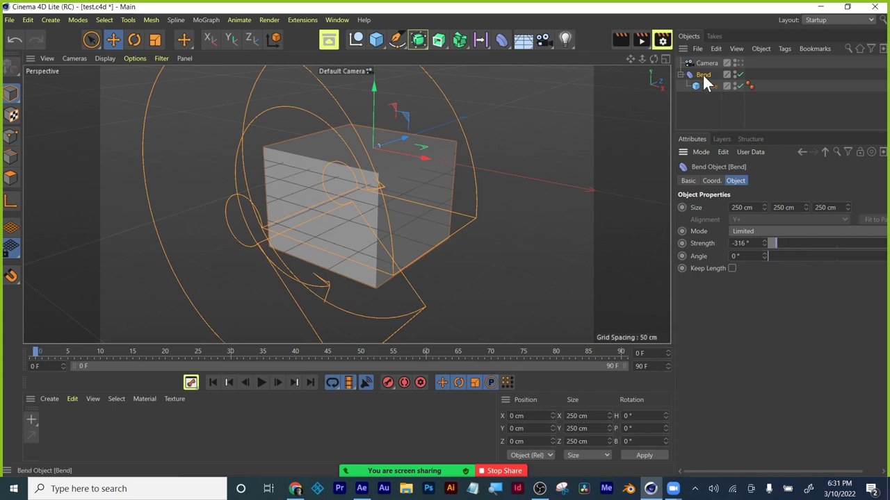
Delete the bent Cube and Bend deformer and add a fresh Cube.
key("Delete")
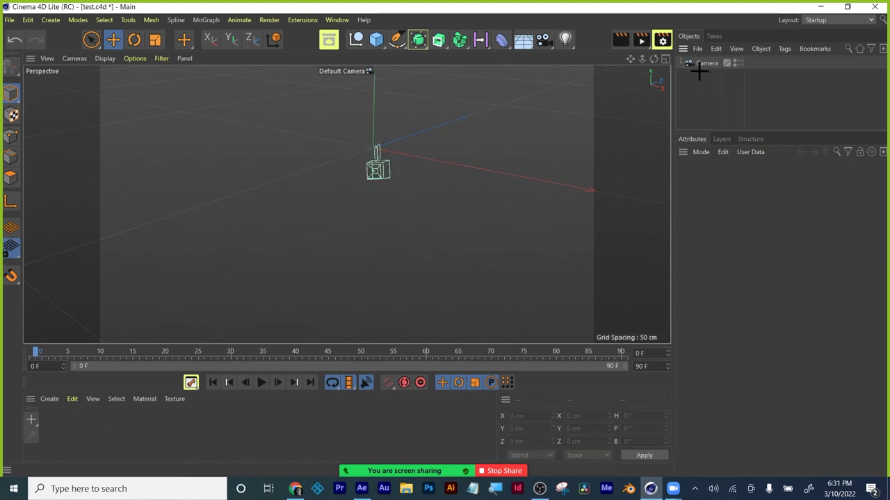
left_click(375, 40)
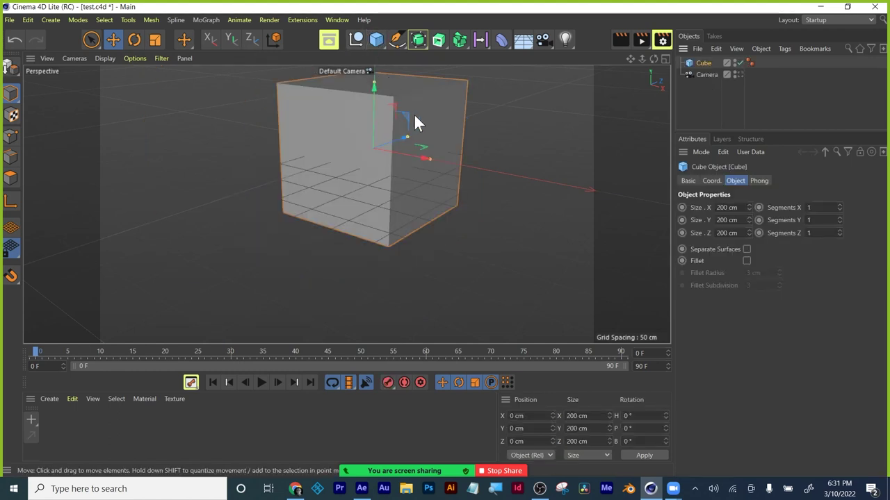
left_click_drag(417, 130, 425, 169, "alt")
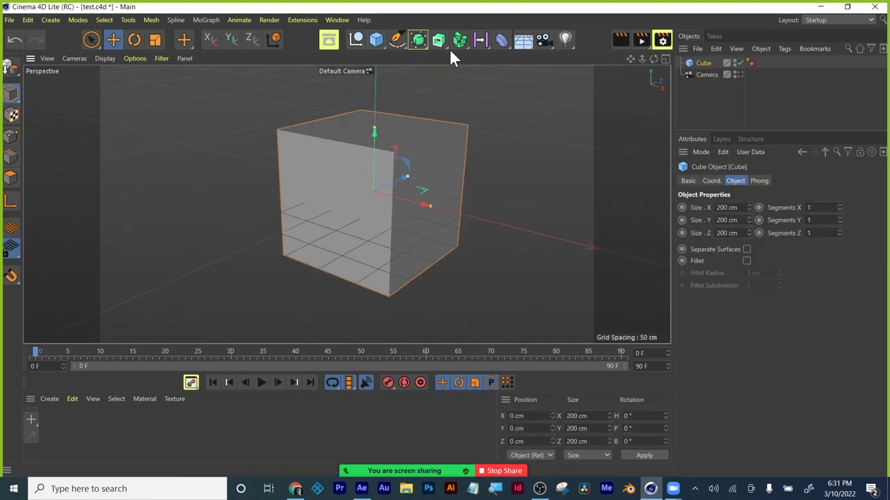
Add a new Bend deformer and make it a child of the Cube.
left_click(505, 40)
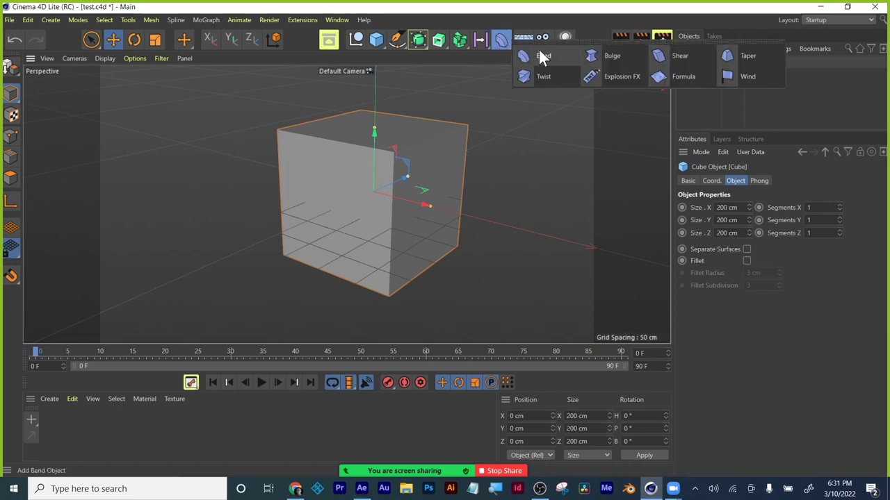
left_click(542, 55)
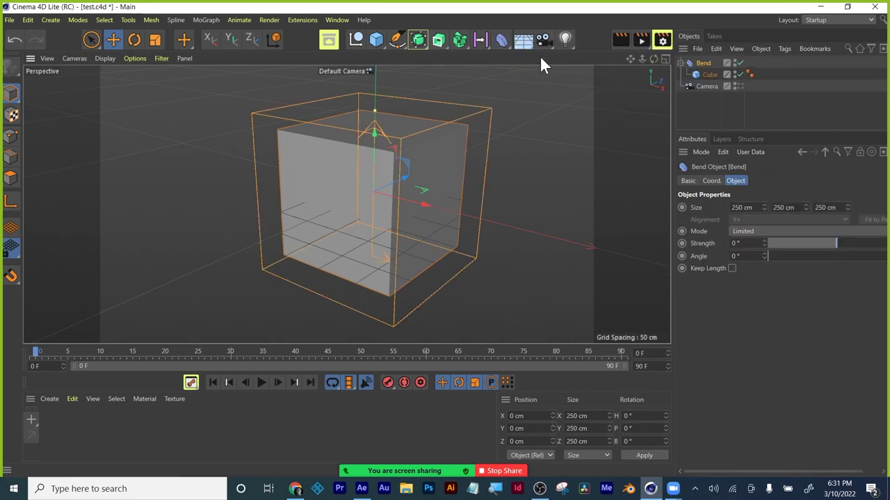
left_click(707, 73)
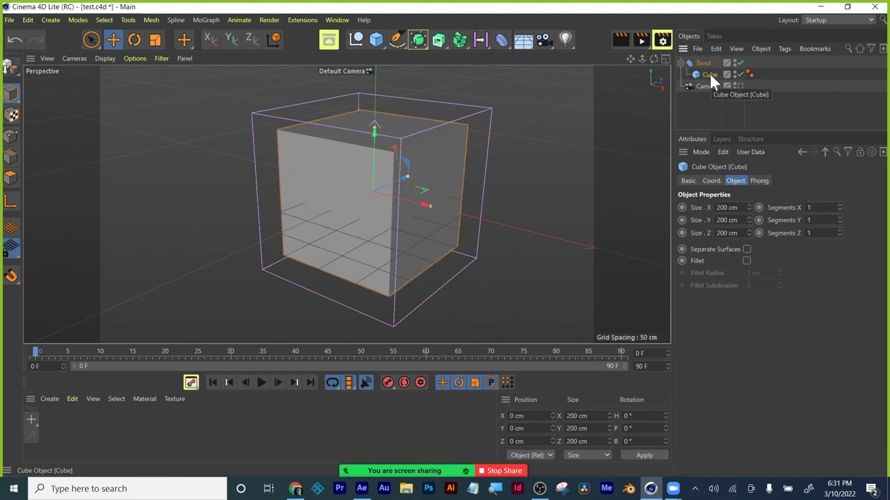
mouse_move(709, 72)
left_mouse_down()
mouse_move(709, 56)
mouse_move(703, 63)
left_mouse_up()
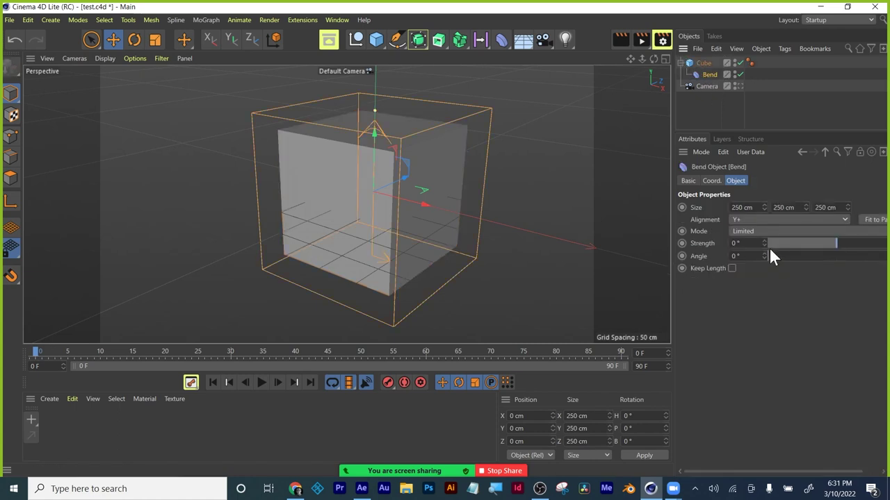
Set the Bend deformer's strength to 71° and review its basic and shape settings.
mouse_move(834, 239)
left_mouse_down()
mouse_move(851, 240)
mouse_move(808, 242)
mouse_move(851, 242)
left_mouse_up()
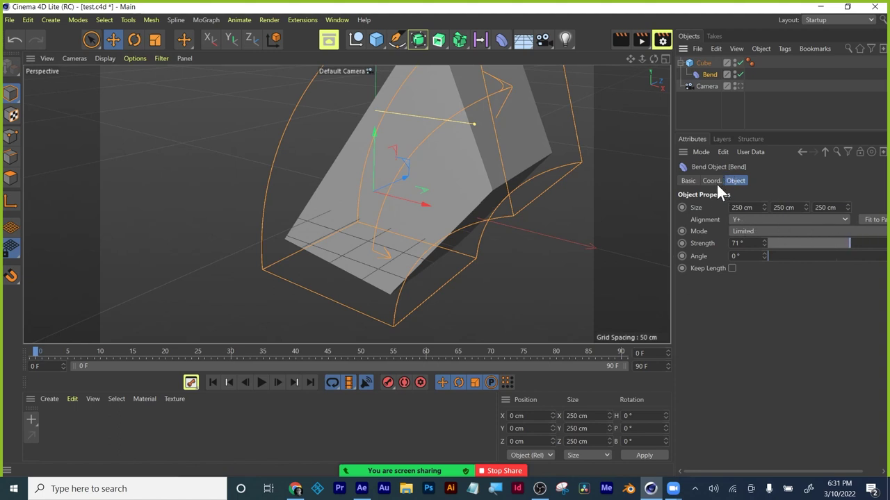
left_click(687, 182)
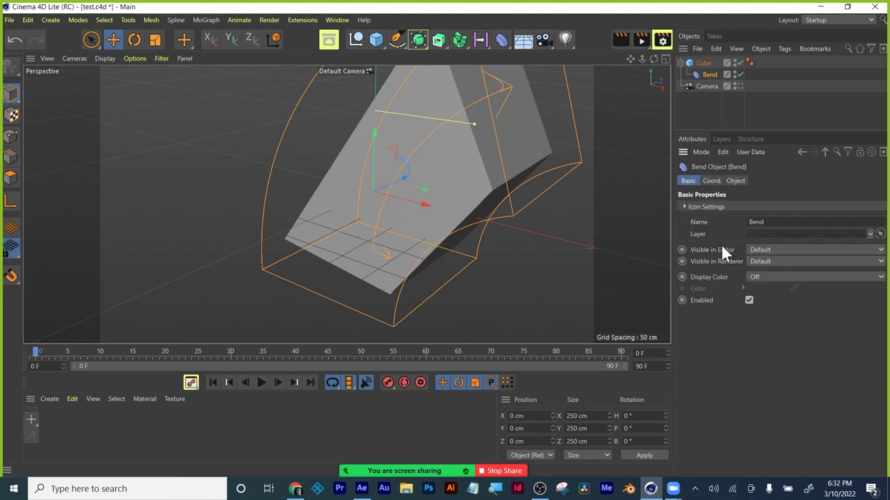
left_click(735, 182)
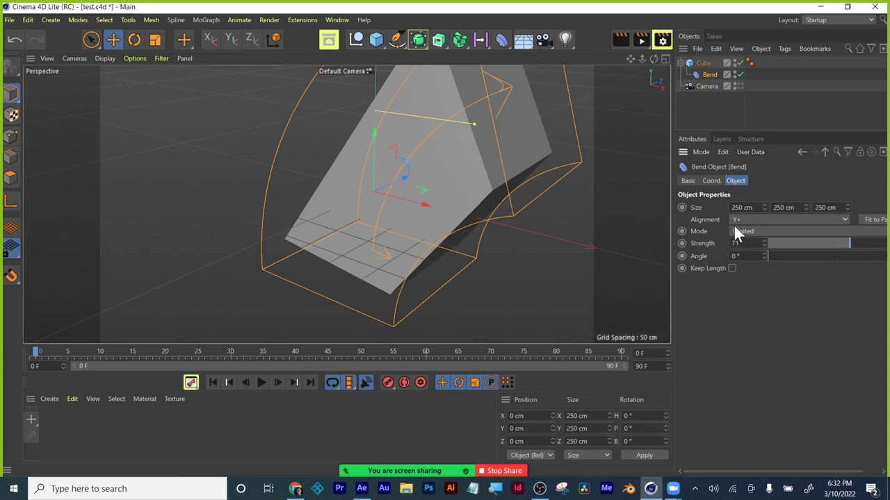
Raise the Cube's segment count so it curves smoothly under the bend.
left_click(704, 64)
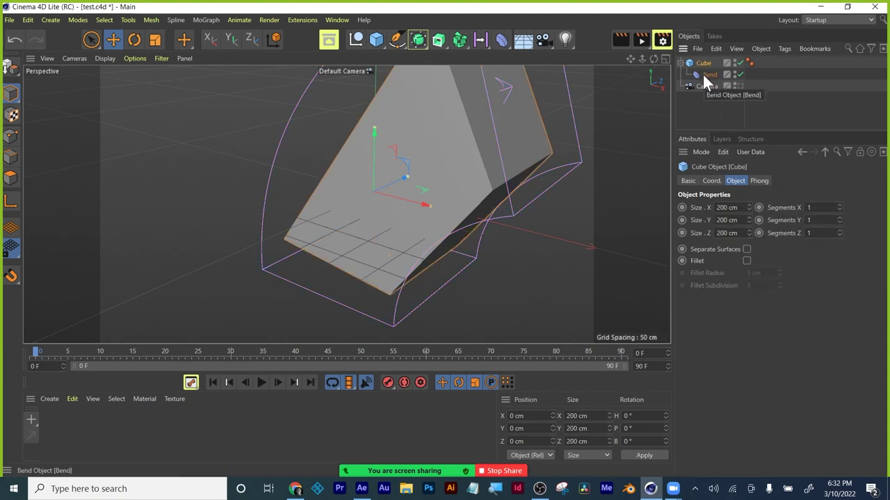
left_click(702, 73)
left_click(704, 64)
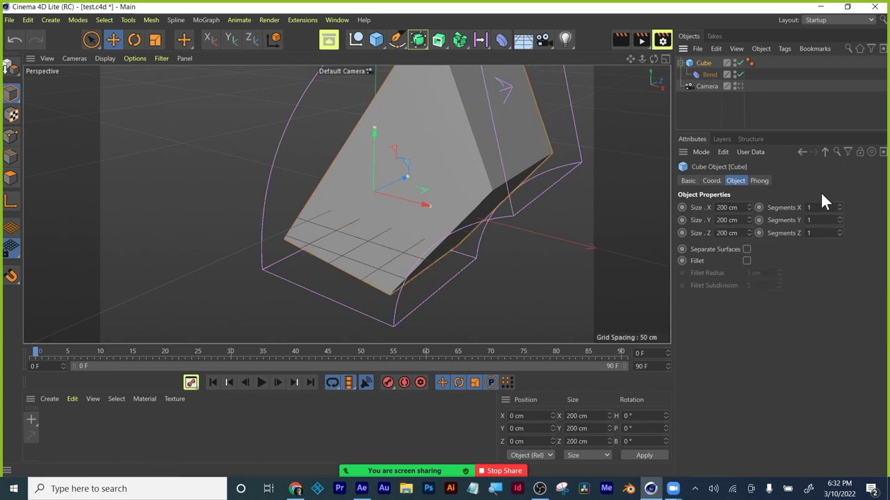
left_click_drag(840, 206, 763, 203)
Clear the Cube's X segment count and set its Z segments to 50.
key("BackSpace")
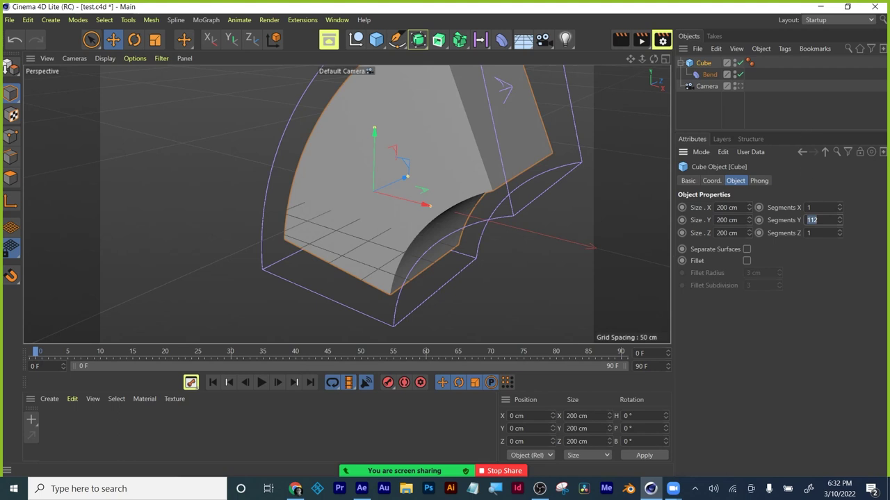
left_click(809, 233)
type("50")
key("Return")
Bend the cube into a full ring at -360° and give it 260 Y segments.
left_click(707, 75)
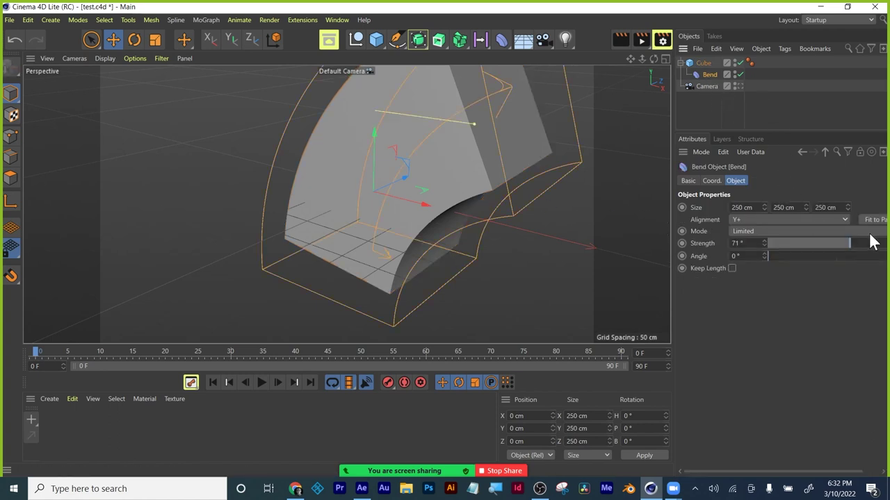
left_click_drag(851, 242, 765, 221)
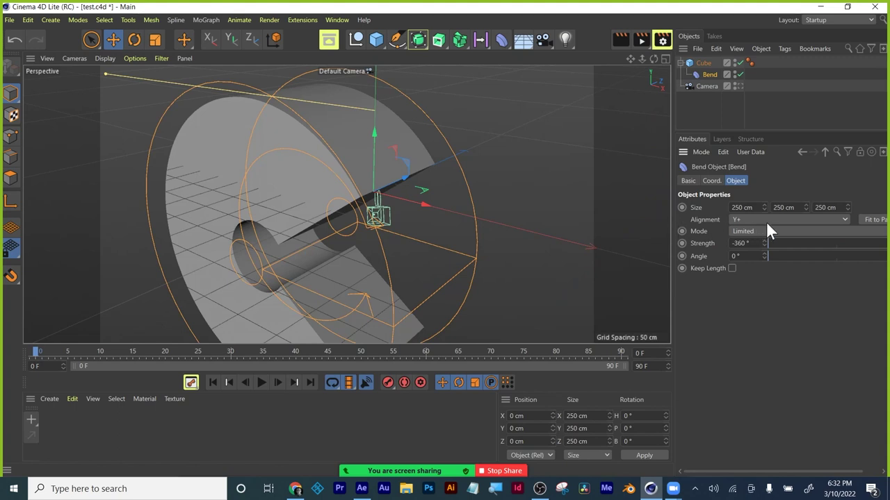
left_click(704, 66)
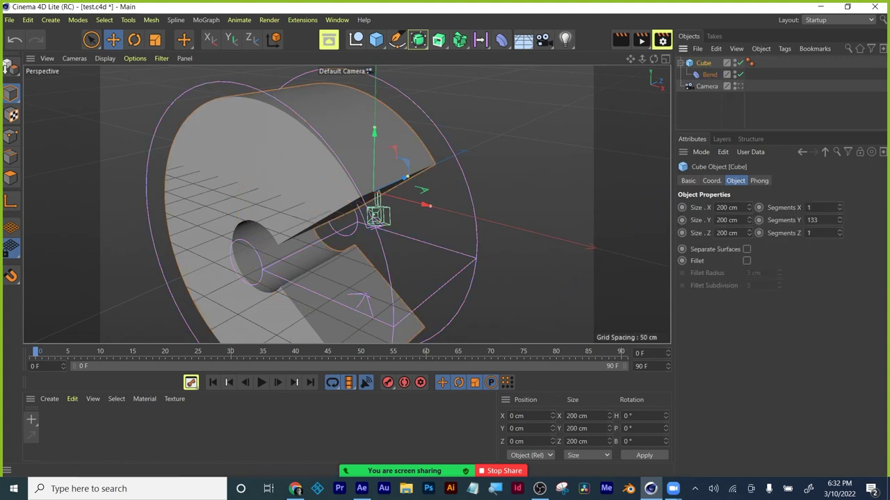
left_click(811, 219)
type("260")
key("Return")
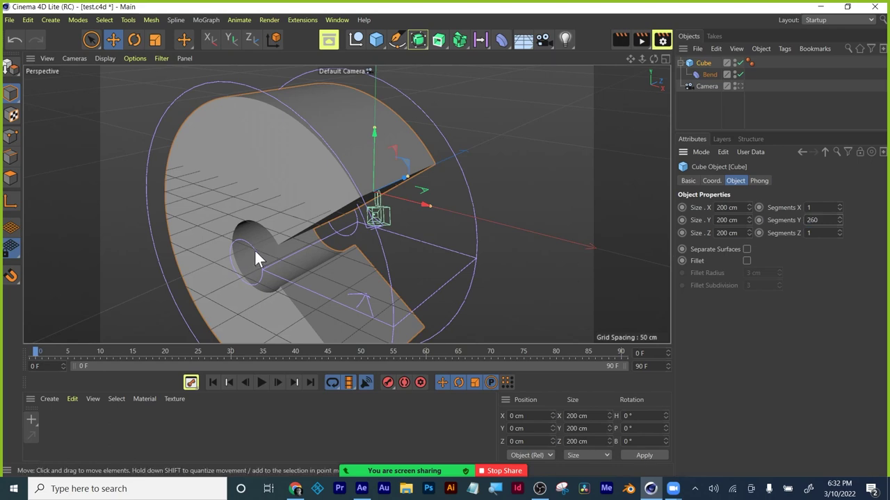
left_click_drag(244, 253, 285, 226, "alt")
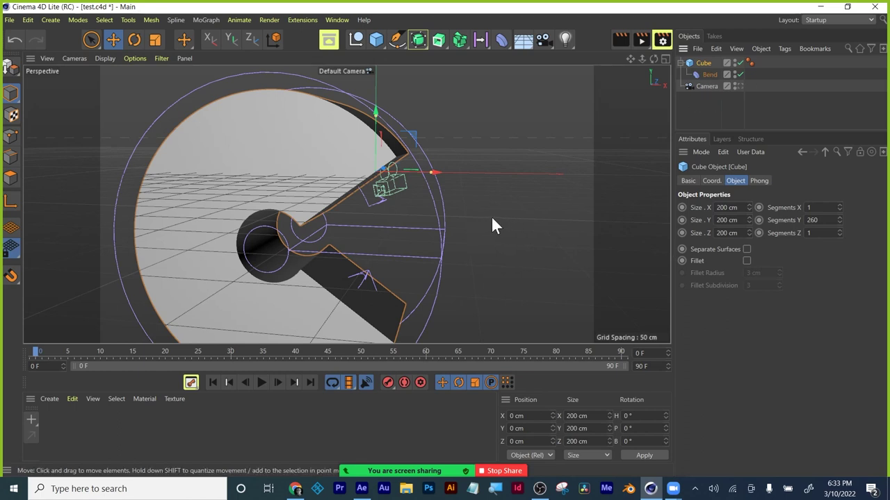
left_click(694, 97)
Delete the Cube and Bend deformer and add a Sphere in their place.
left_click(701, 63)
left_click(705, 72, "shift")
key("Delete")
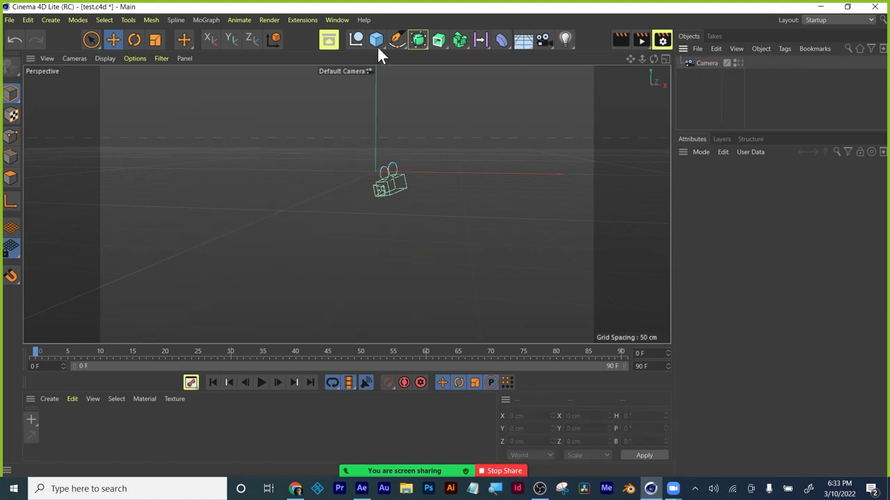
left_click(417, 39)
left_click(380, 37)
left_click(585, 63)
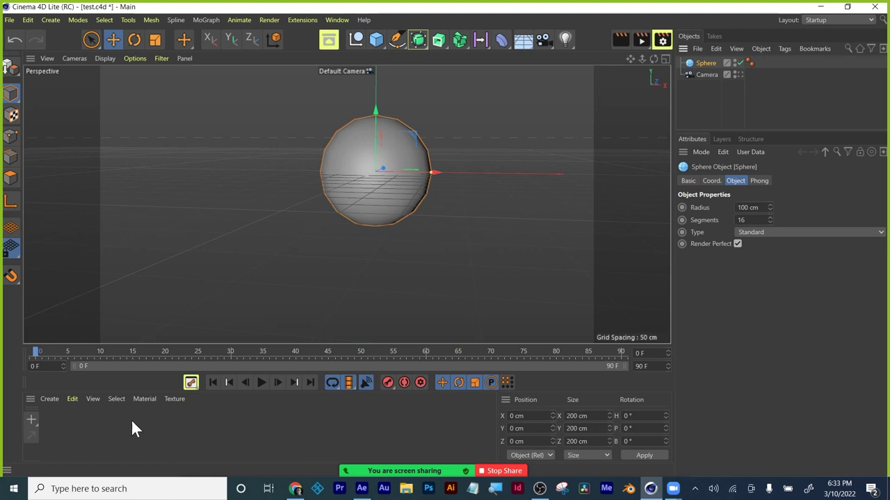
Create a new standard material named Mat.
left_click(50, 399)
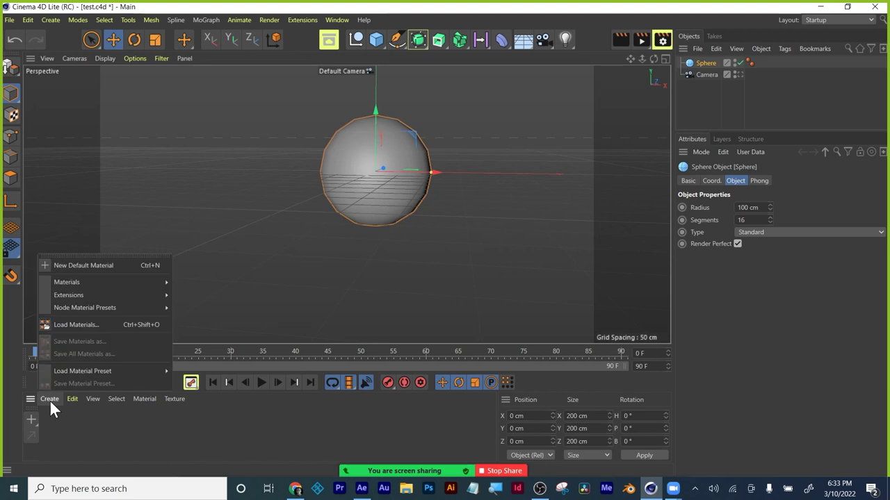
mouse_move(55, 286)
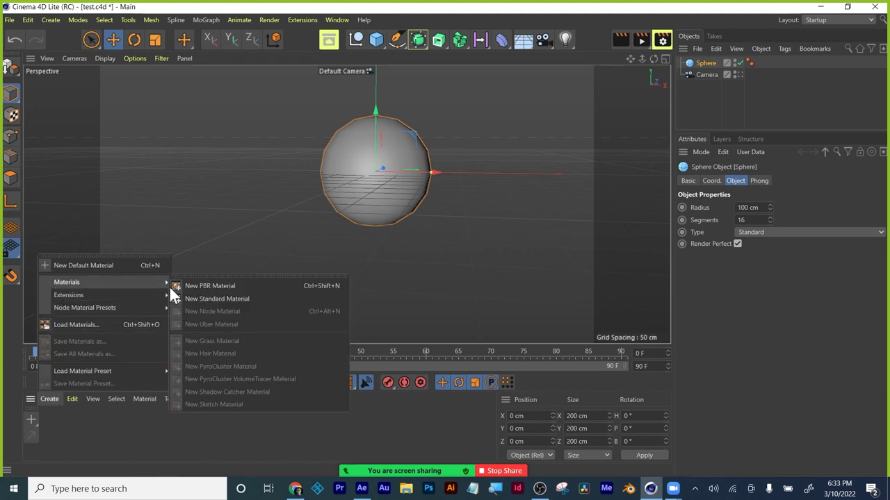
left_click(223, 300)
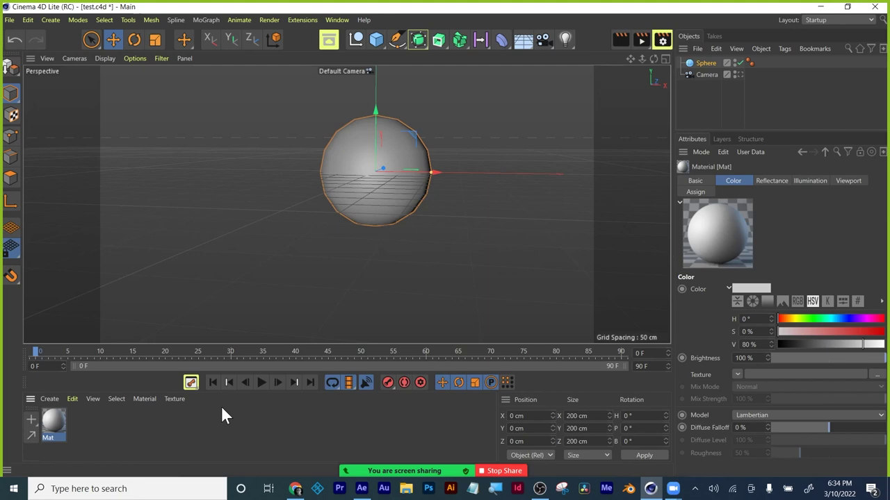
Open Mat in the Material Editor and colour it red at H 354°, S 93%, V 80%.
double_click(50, 430)
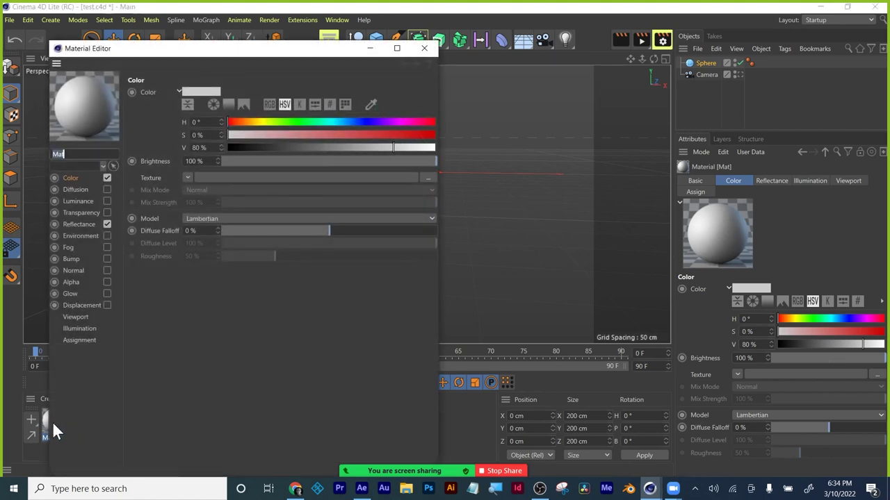
left_click_drag(244, 51, 530, 37)
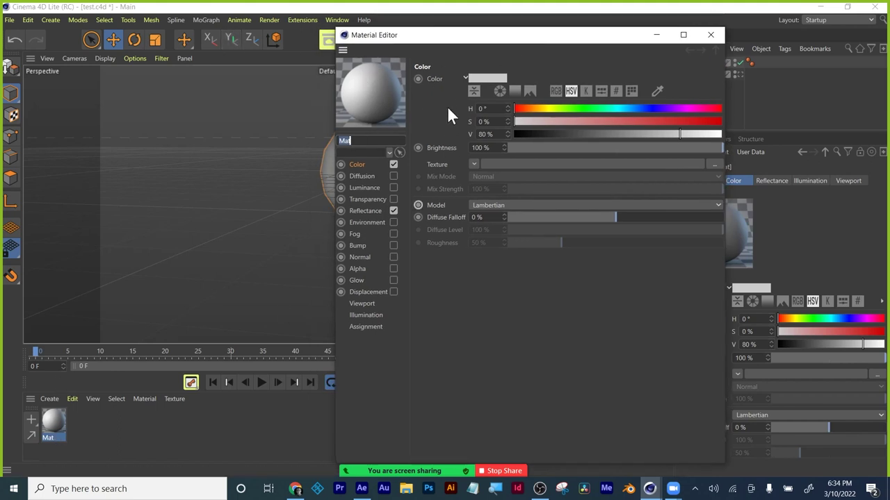
left_click(465, 75)
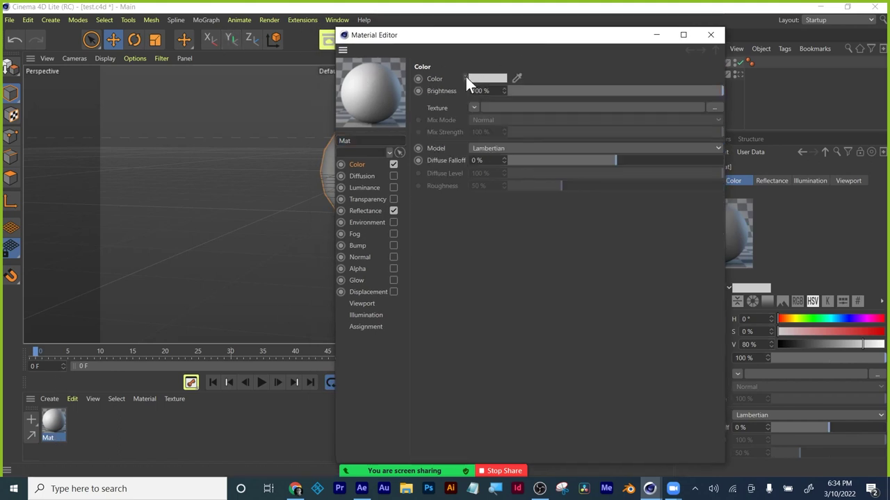
left_click(477, 76)
left_click_drag(468, 75, 591, 73)
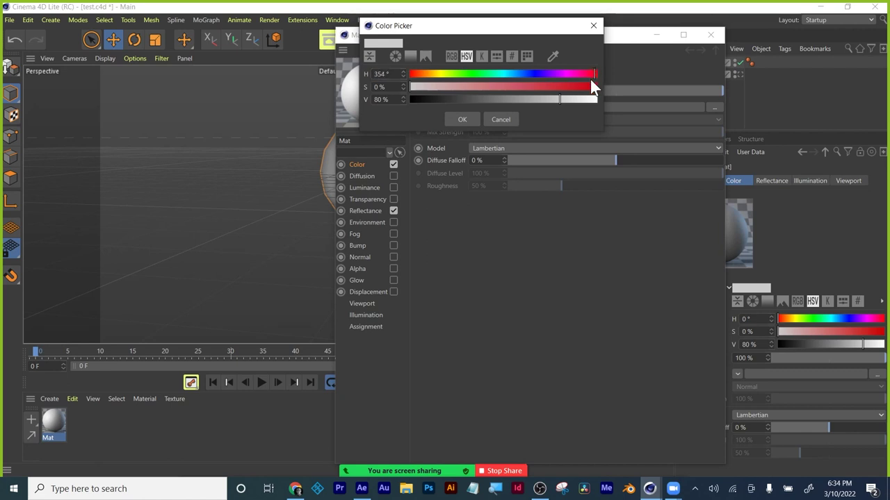
left_click(584, 86)
left_click(466, 119)
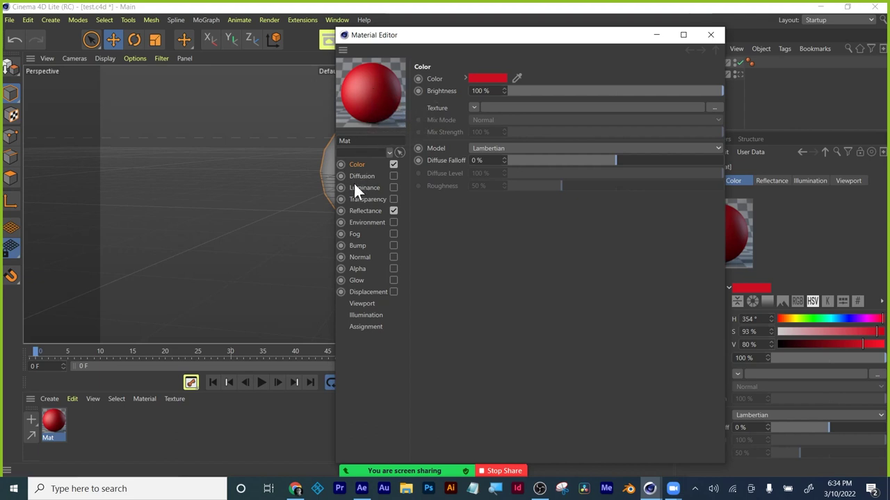
left_click(365, 211)
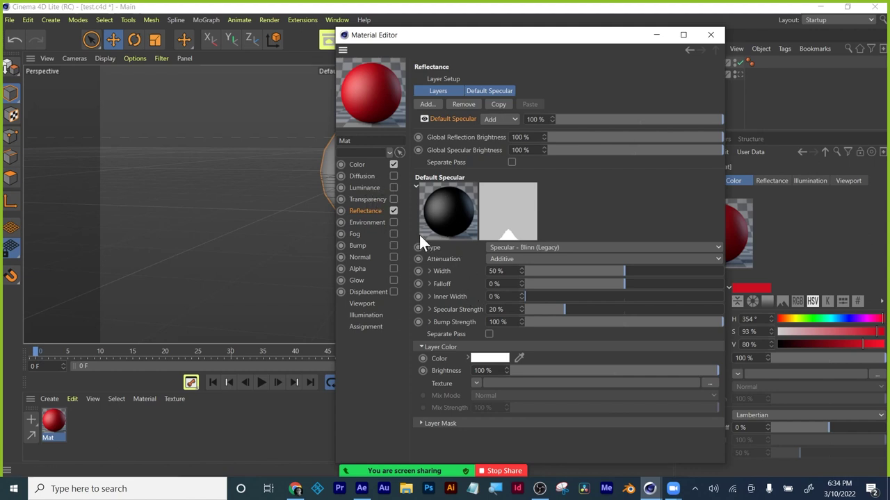
Enable Transparency with a red tint and set the refraction preset to Glass.
left_click(367, 200)
left_click(393, 199)
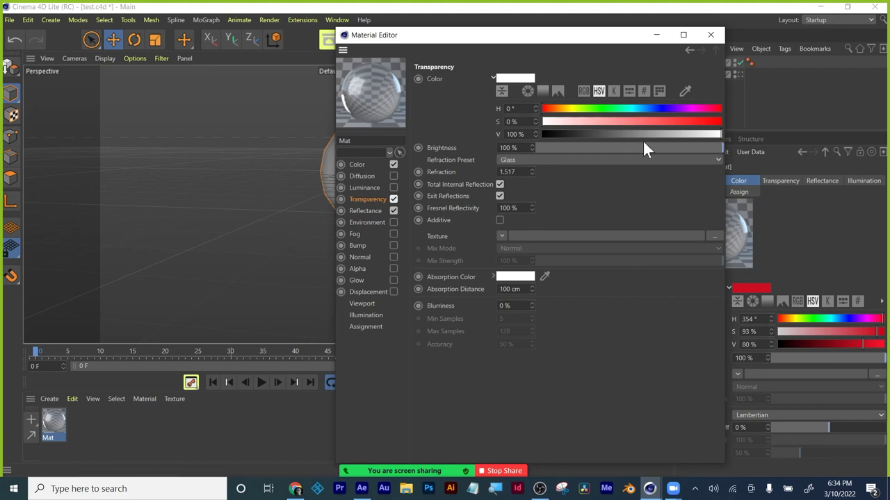
left_click_drag(681, 121, 715, 121)
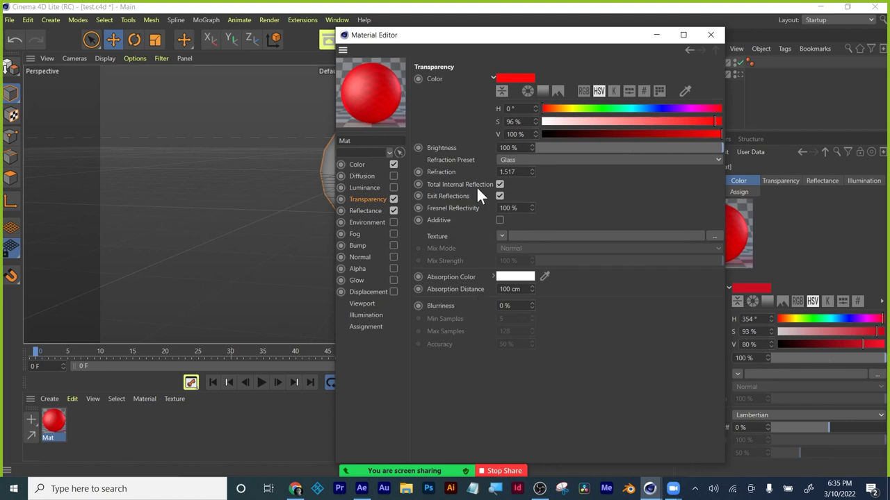
left_click(540, 161)
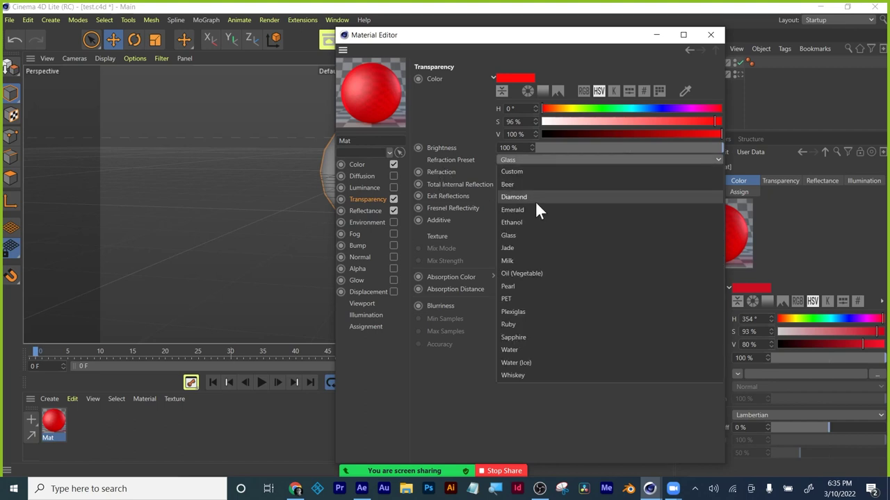
left_click(535, 203)
left_click(559, 159)
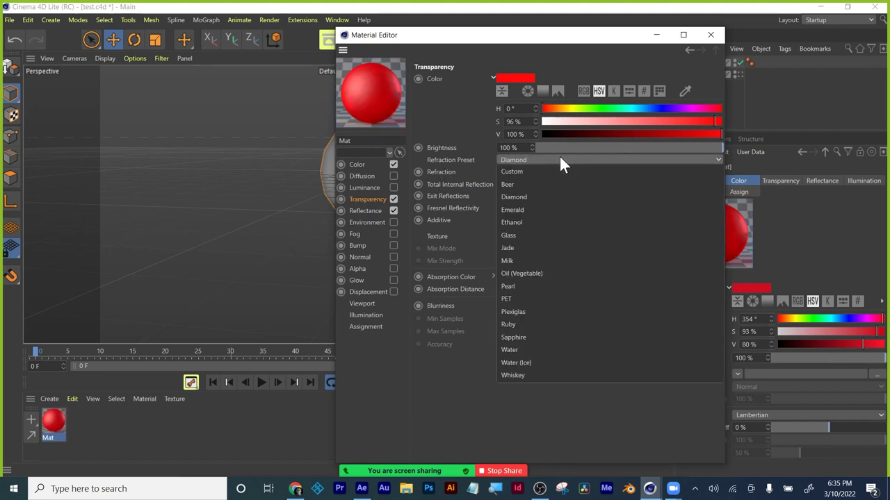
left_click(544, 233)
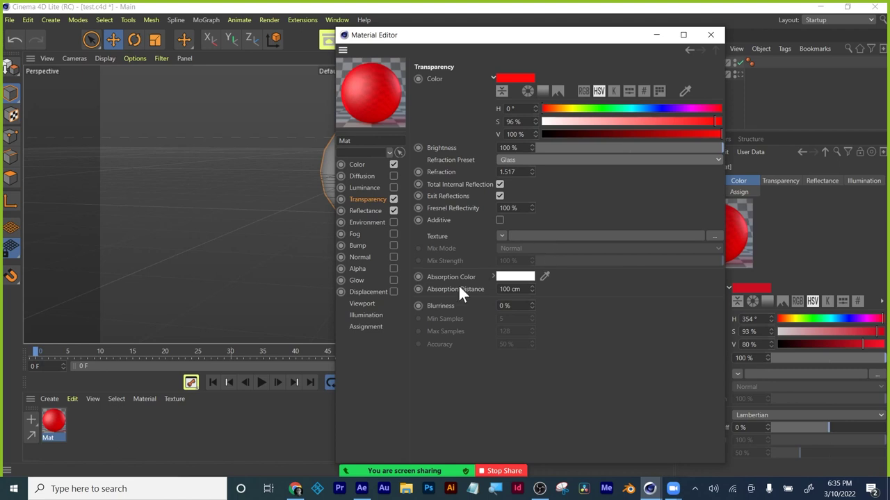
Enable teal Luminance (H 169°, S 75%, V 80%) and close the Material Editor.
left_click(393, 187)
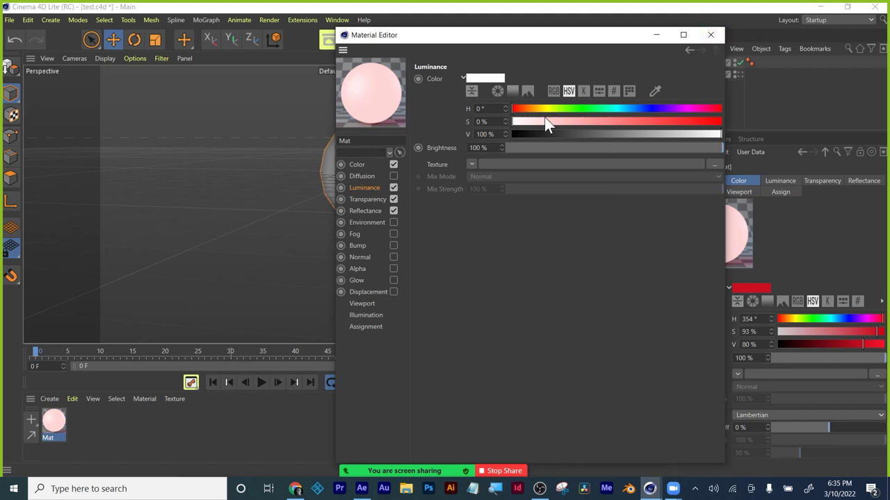
mouse_move(619, 110)
left_mouse_down()
mouse_move(610, 109)
mouse_move(667, 122)
mouse_move(656, 133)
mouse_move(679, 133)
left_mouse_up()
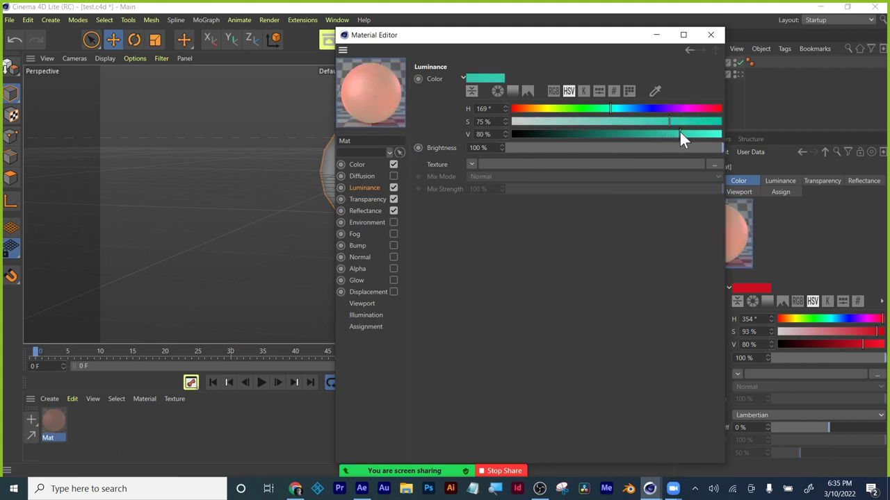
left_click(711, 35)
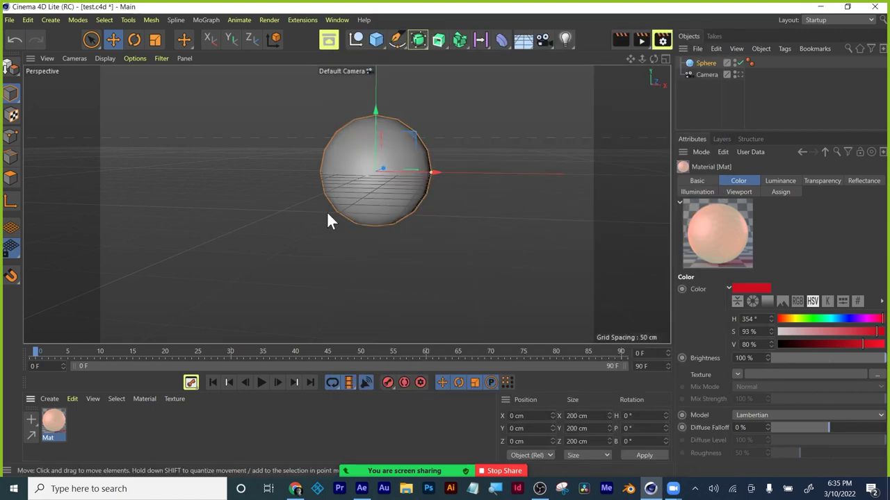
Apply Mat to the Sphere and check it in a render preview.
left_click_drag(58, 426, 705, 61)
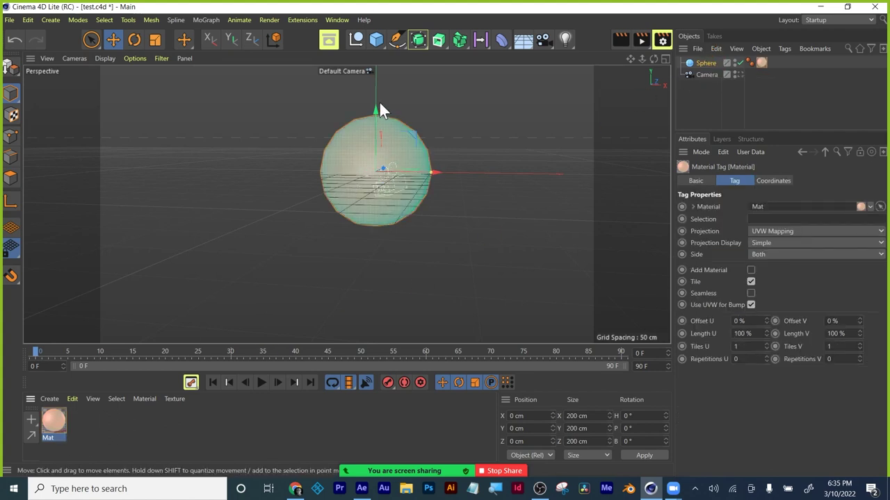
left_click(613, 44)
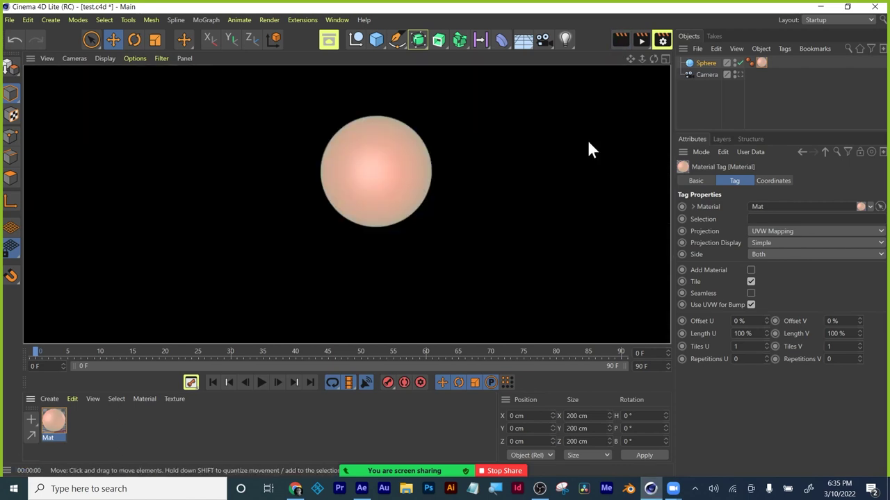
left_click(690, 104)
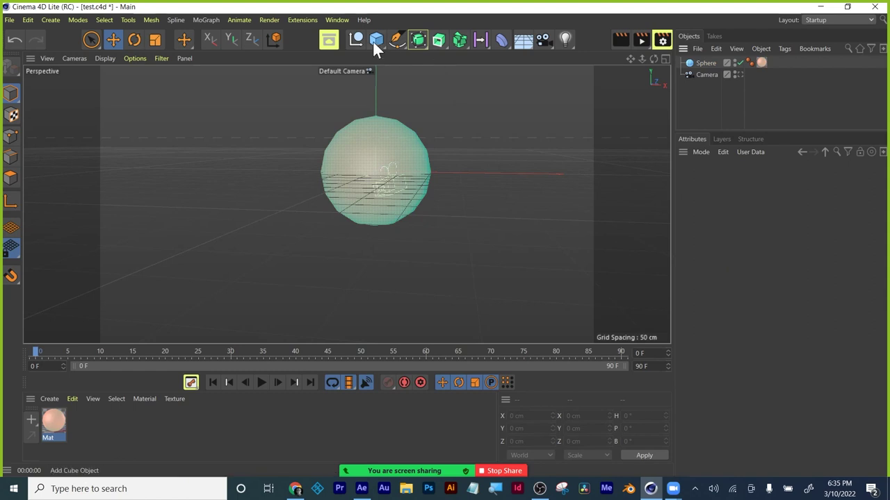
Add a 400 × 400 cm Plane lowered to Y -94.2 cm beneath the sphere and render.
left_click_drag(382, 42, 421, 57)
left_click_drag(376, 114, 371, 160)
left_click(620, 40)
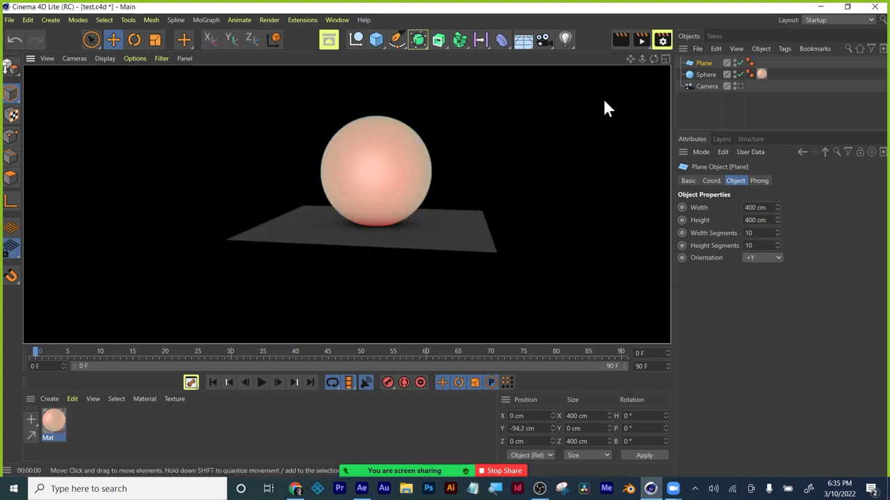
Create a second standard material, Mat.1.
left_click(454, 237)
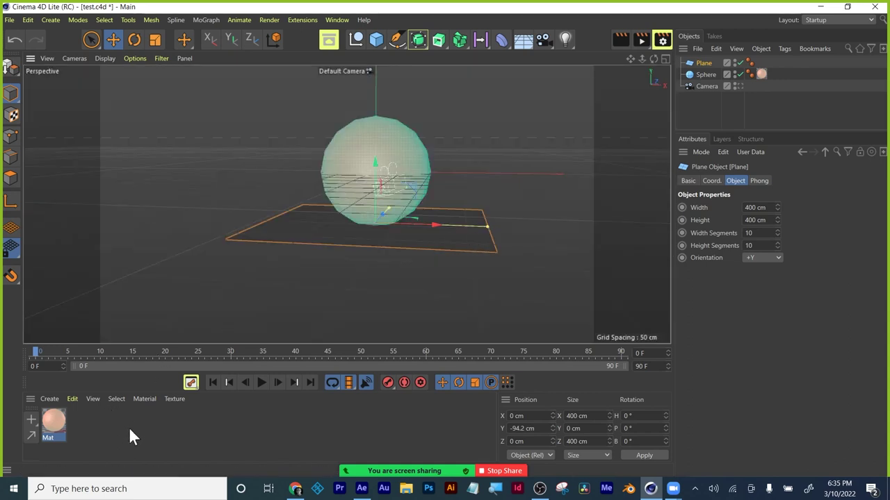
left_click(50, 399)
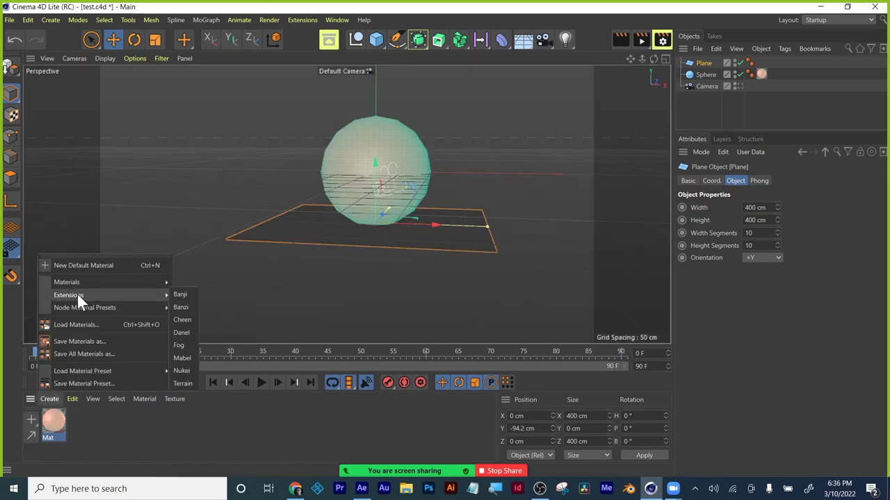
mouse_move(76, 285)
left_click(196, 299)
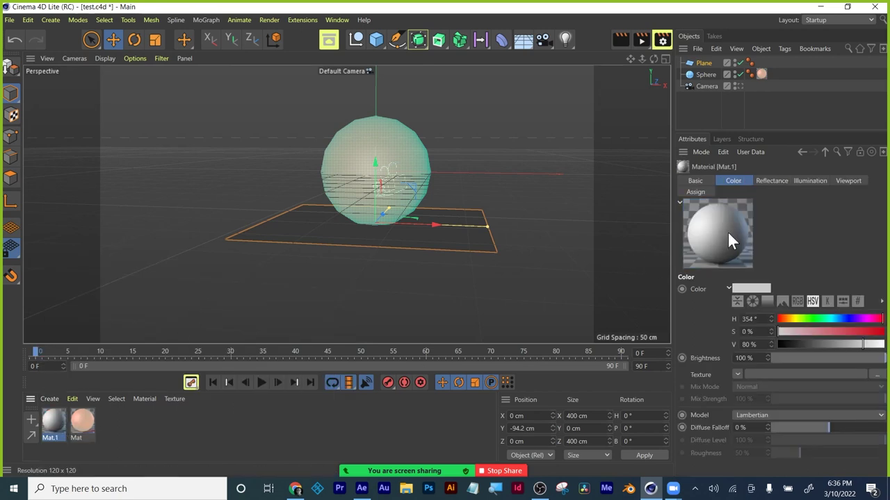
Colour Mat.1 blue (H 197°, S 90%, V 92%), apply it to the Plane and render.
left_click_drag(820, 316, 828, 316)
left_click(759, 289)
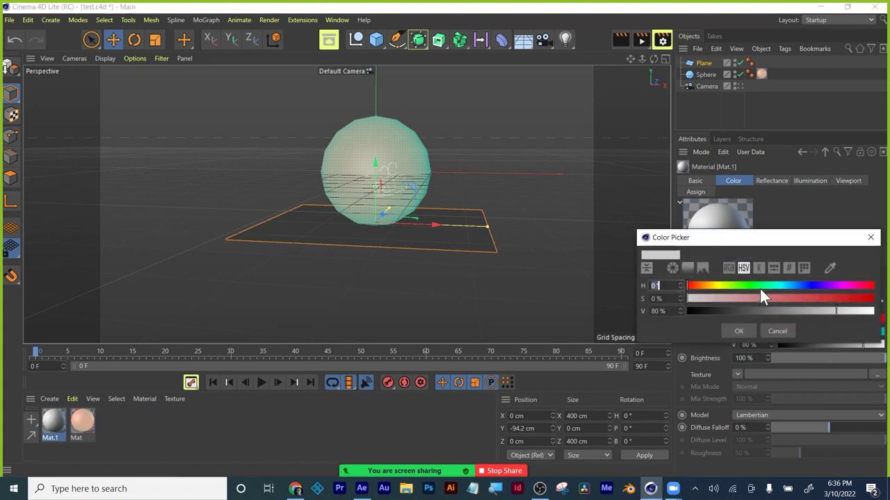
left_click(740, 331)
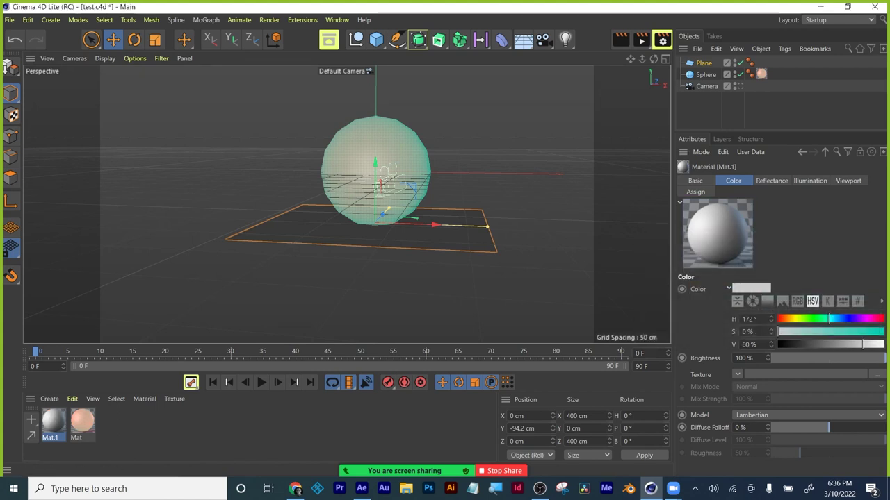
left_click(750, 288)
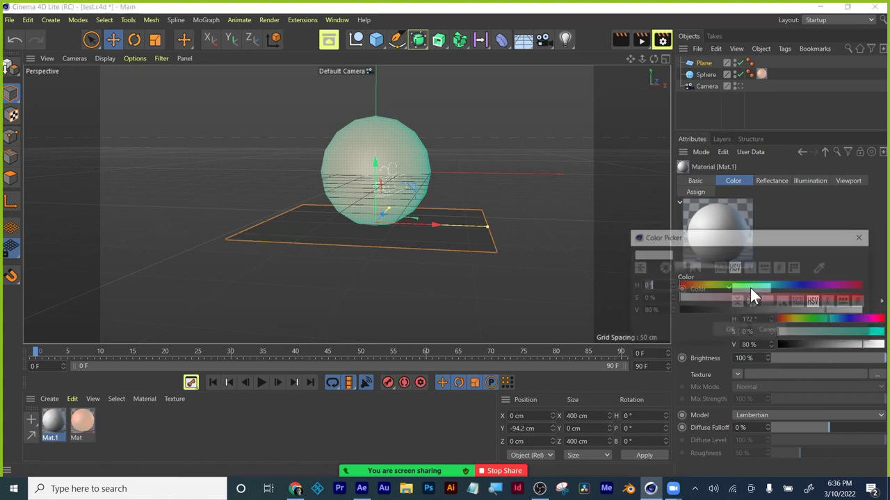
left_click(750, 287)
left_click_drag(775, 288, 848, 299)
left_click(849, 310)
left_click(729, 330)
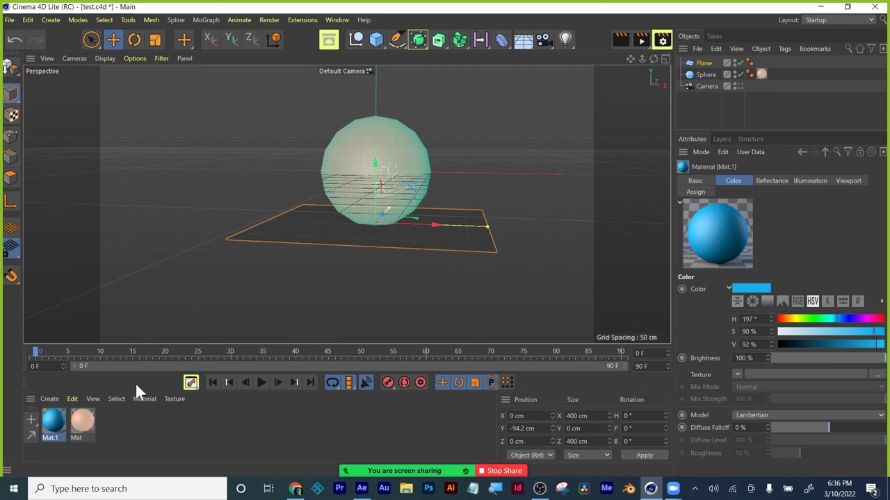
left_click_drag(53, 419, 300, 234)
left_click(621, 41)
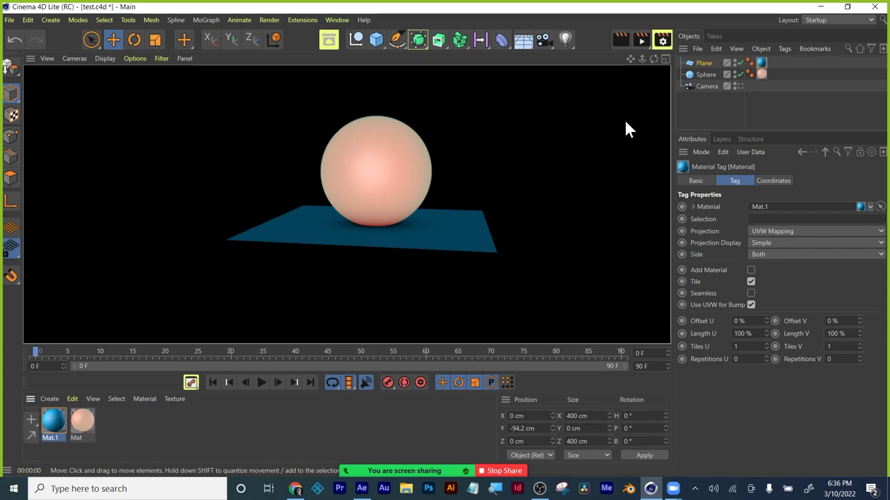
Duplicate the sphere's Mat as Mat.2 and change its Color hue to green (103°).
left_click(82, 421)
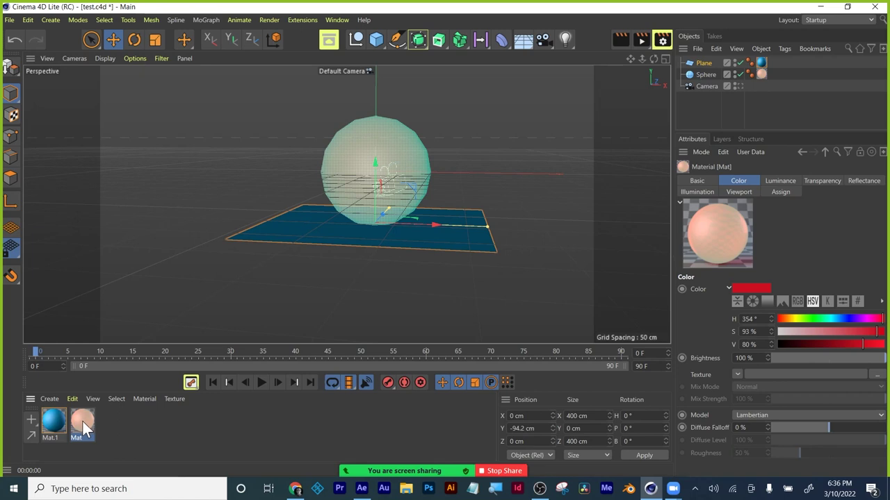
left_click_drag(81, 420, 110, 422)
left_click(752, 288)
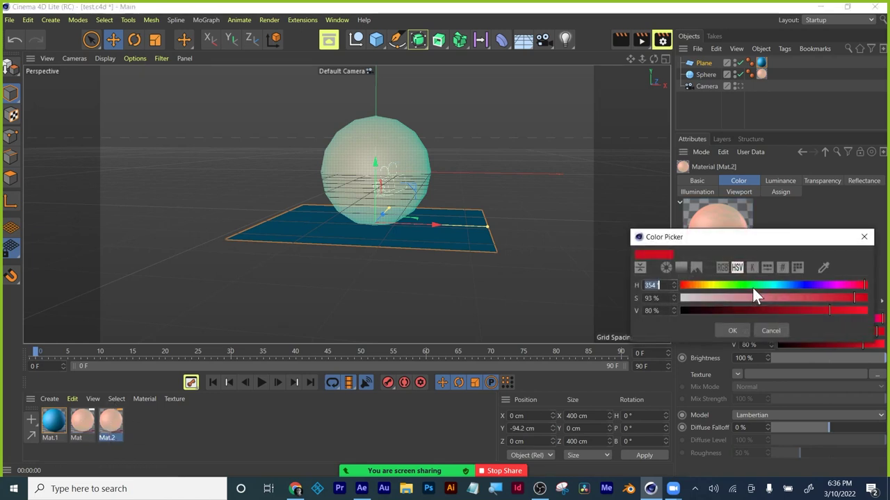
left_click(732, 285)
left_click_drag(733, 285, 734, 285)
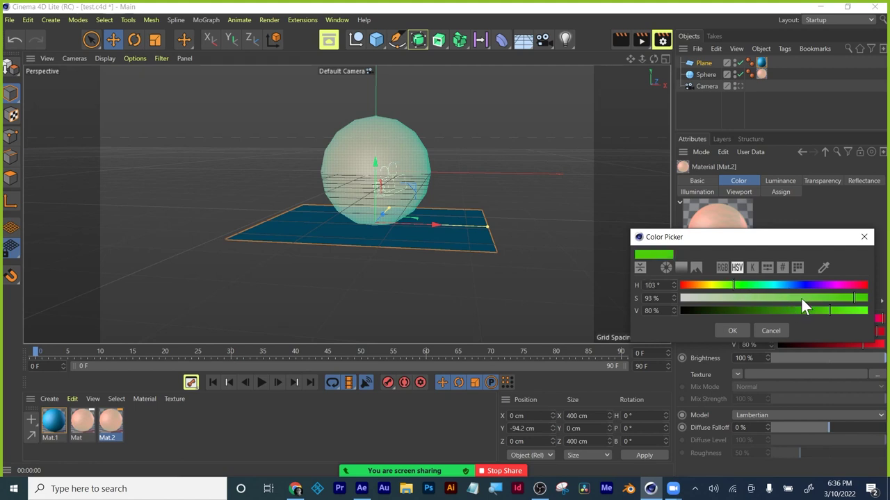
left_click(731, 331)
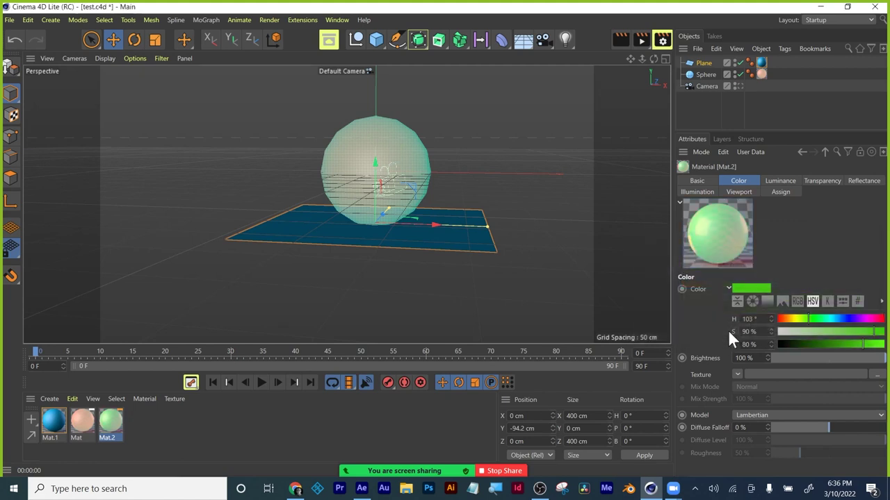
Apply Mat.2 to the Sphere and render the view to see it green.
left_click(385, 159)
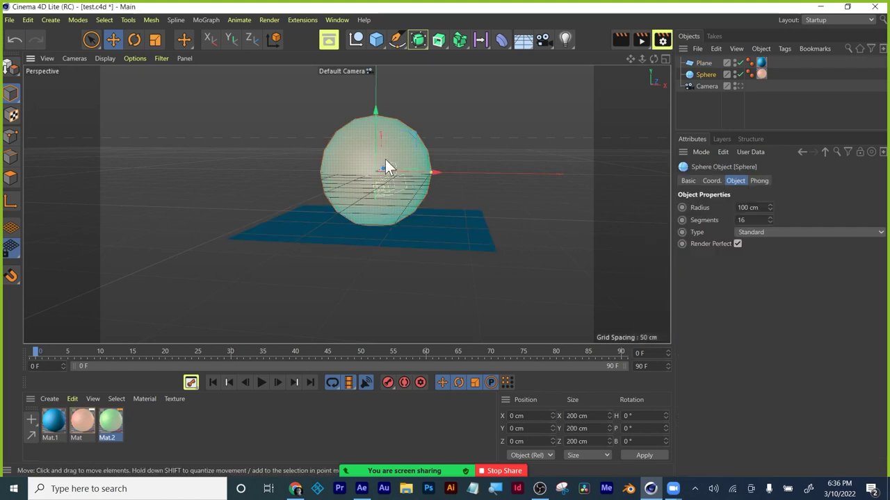
left_click_drag(78, 420, 377, 145)
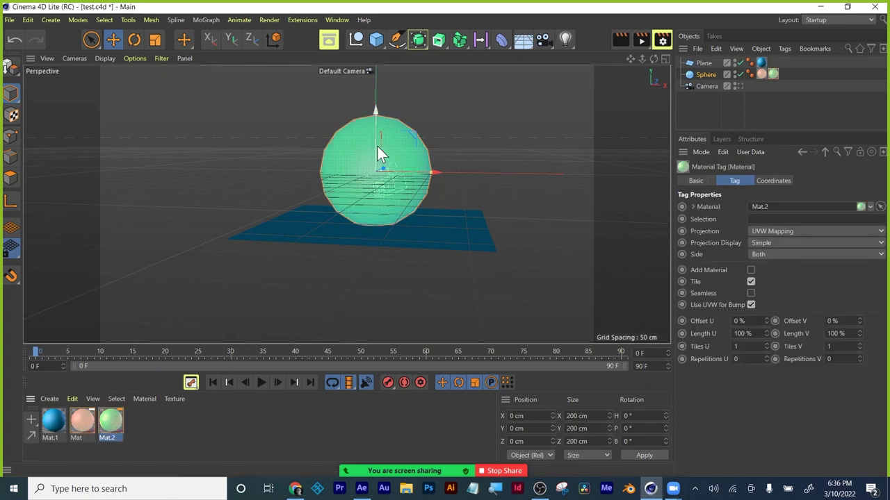
left_click(404, 276)
left_click(618, 39)
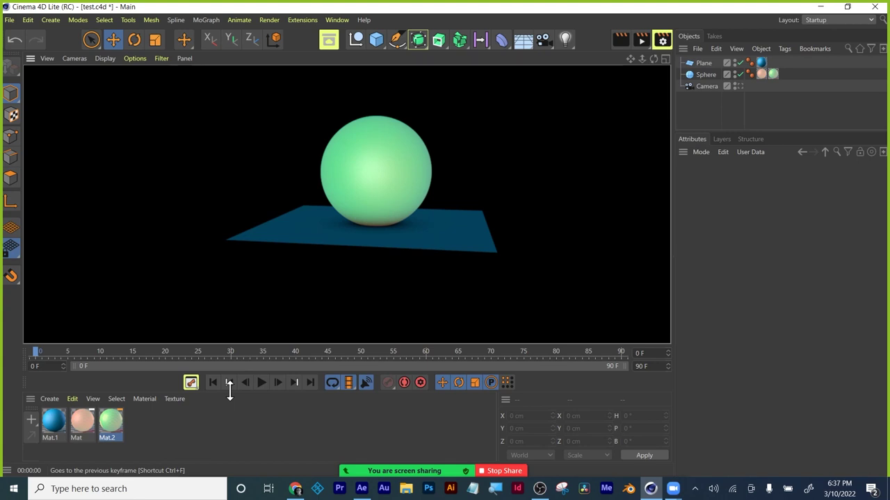
Open the spline drawing options and dismiss them without choosing one.
left_click(395, 39)
left_click(394, 36)
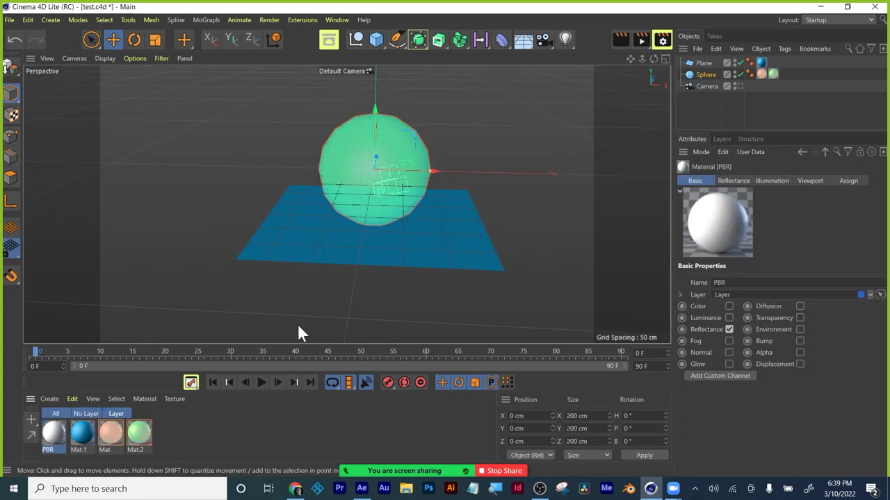
Quit Cinema 4D without saving test.c4d, purge All Memory & Disk Cache, and enlarge the timeline.
left_click(874, 6)
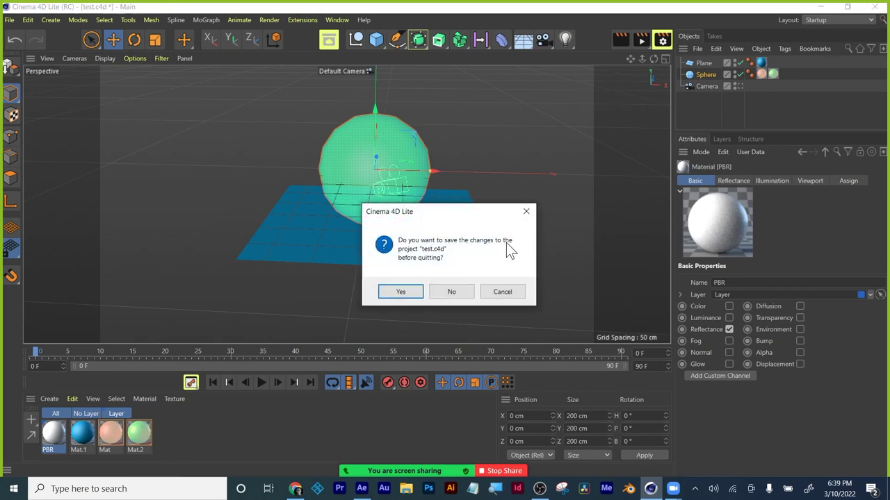
left_click(451, 292)
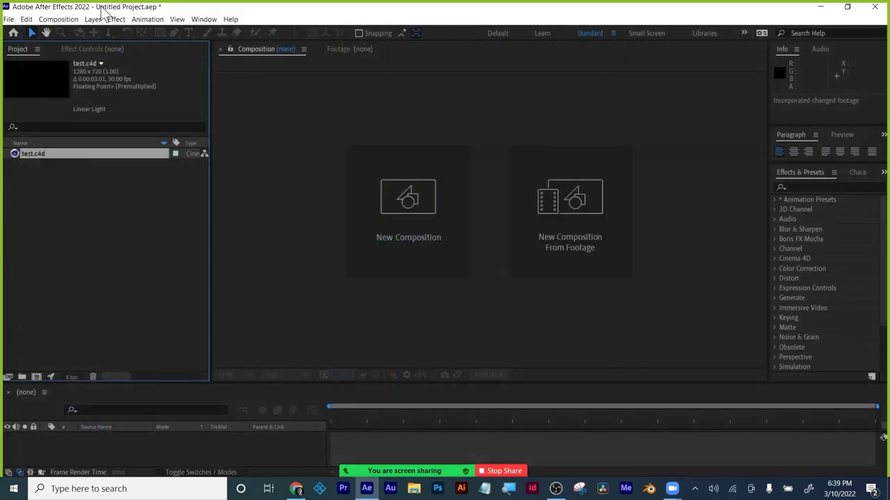
left_click(26, 19)
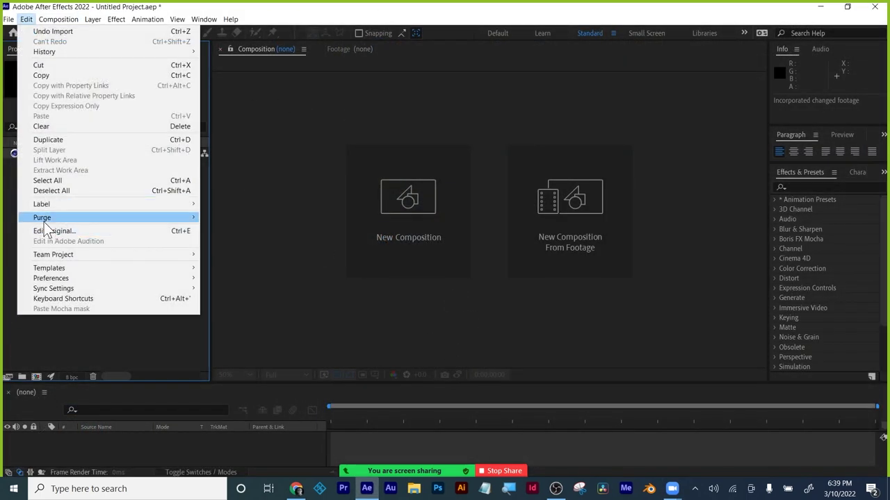
mouse_move(125, 237)
left_click(253, 218)
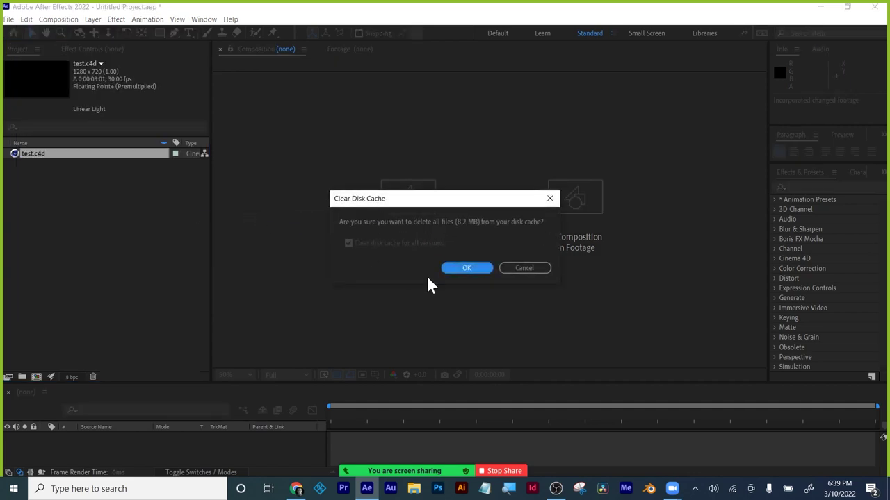
left_click(472, 270)
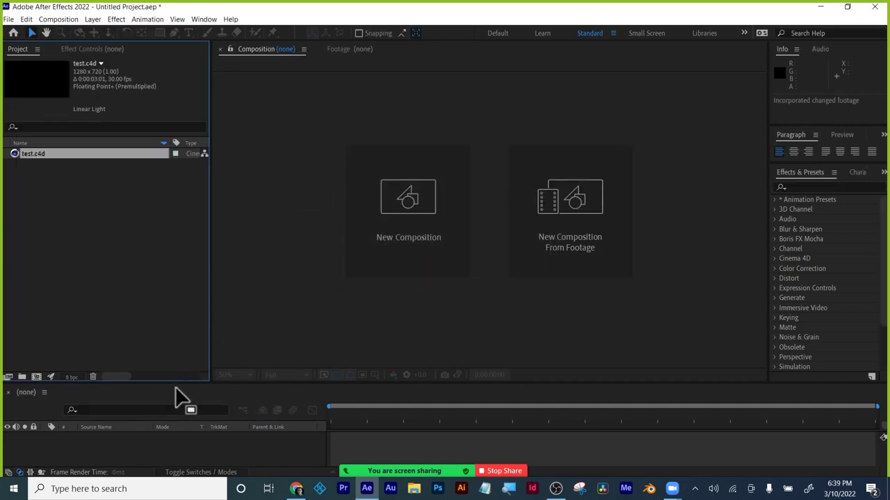
left_click_drag(176, 384, 182, 341)
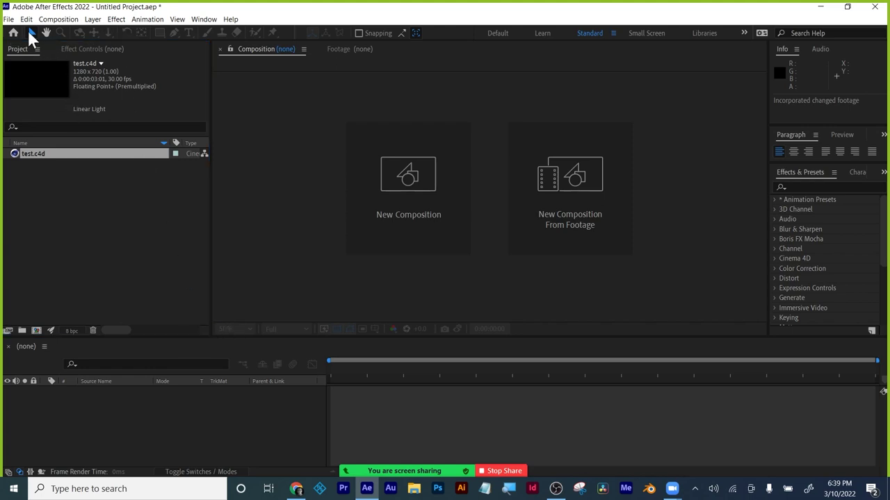
Create a new composition, Comp 1, with width 1920 and height 1080.
left_click(95, 21)
left_click(73, 31)
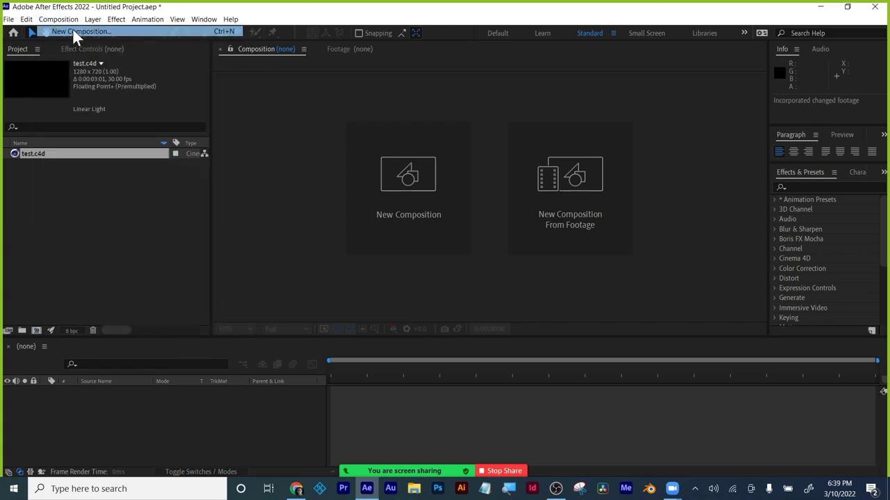
left_click(354, 170)
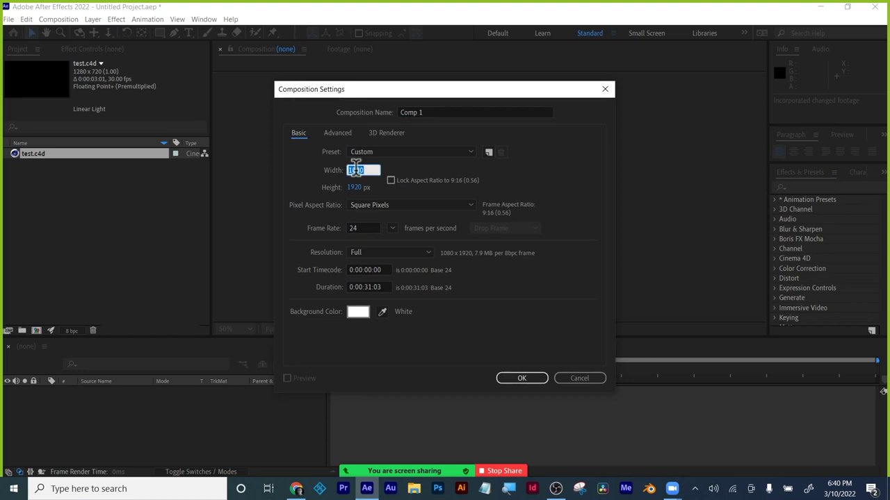
type("1920")
key("Tab")
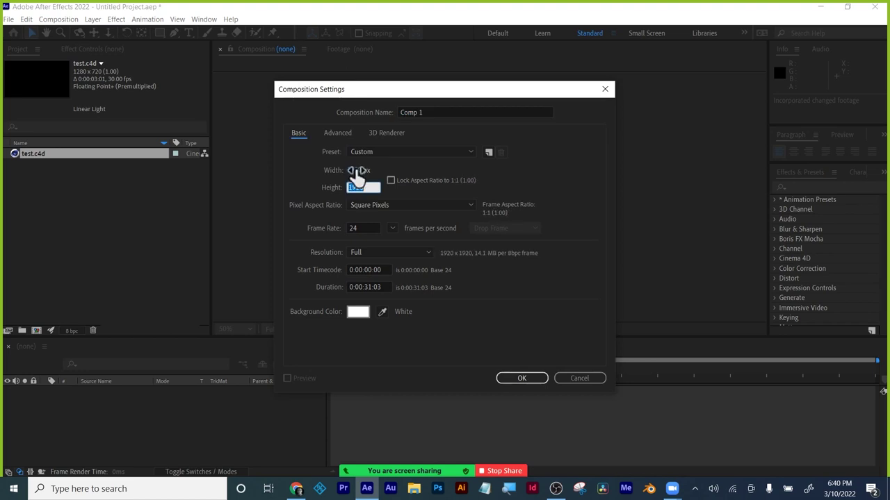
type("1080")
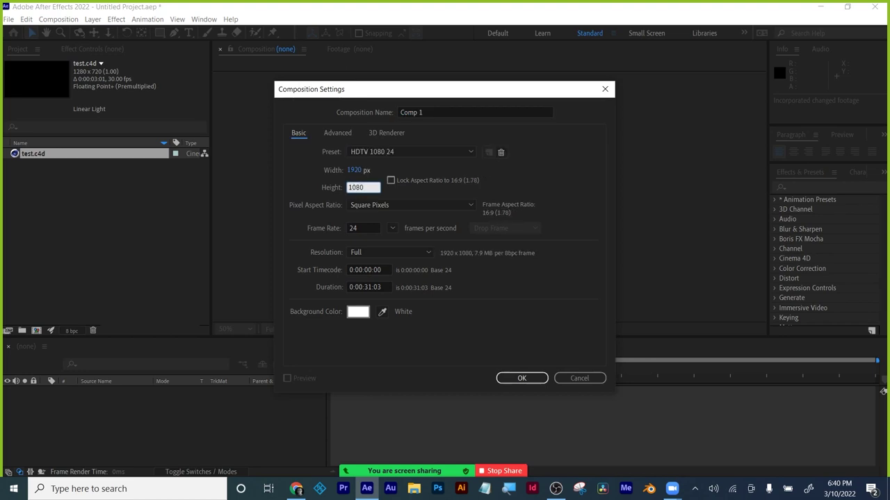
left_click(536, 379)
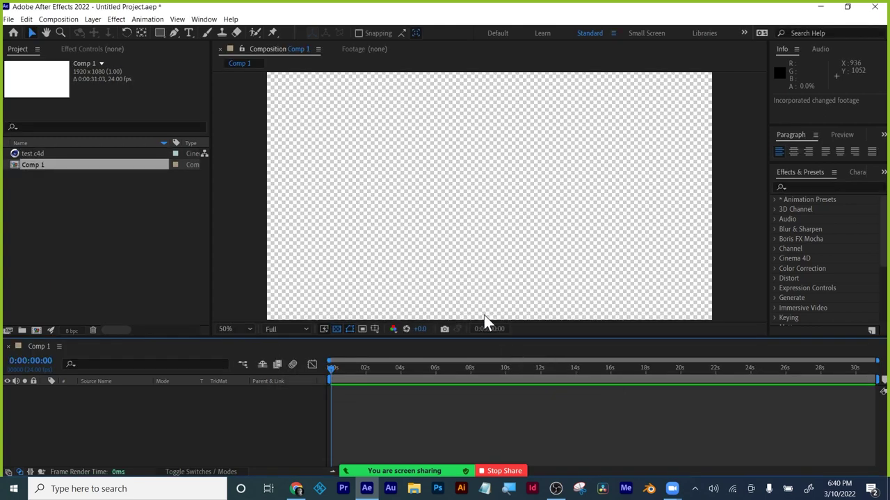
Add a text layer reading 'starring:' with the person's name on a second line, sized to 154 px.
left_click(187, 33)
left_click(428, 207)
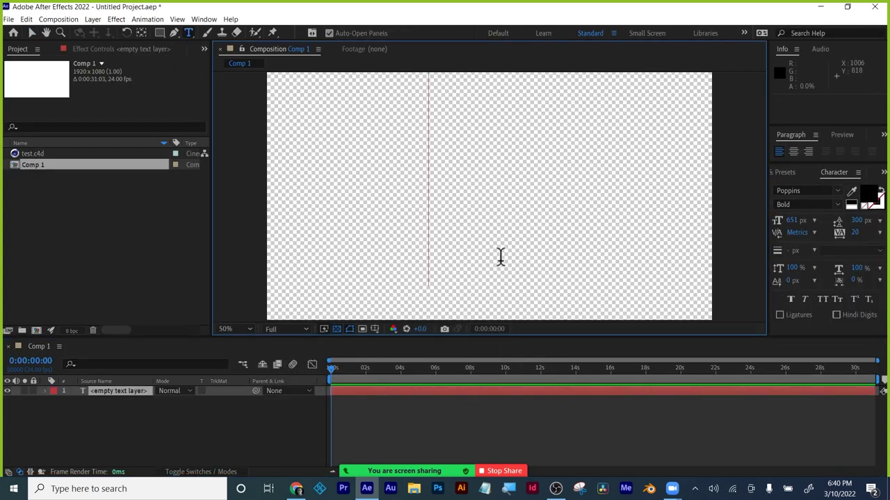
type("Name")
key("ctrl+a")
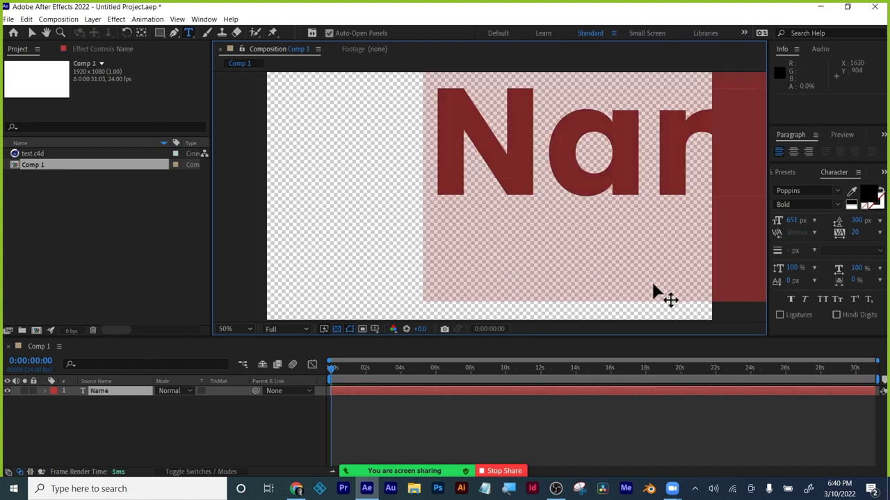
left_click_drag(796, 220, 540, 255)
type("star")
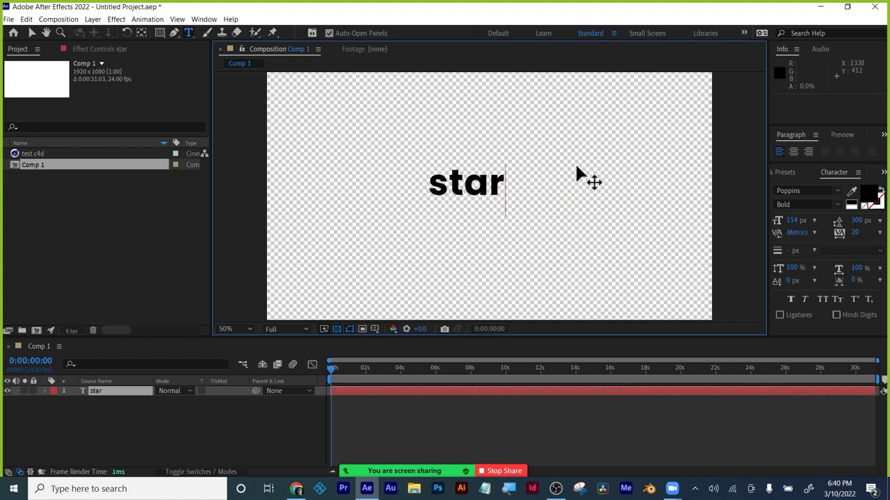
type("ring:")
key("Return")
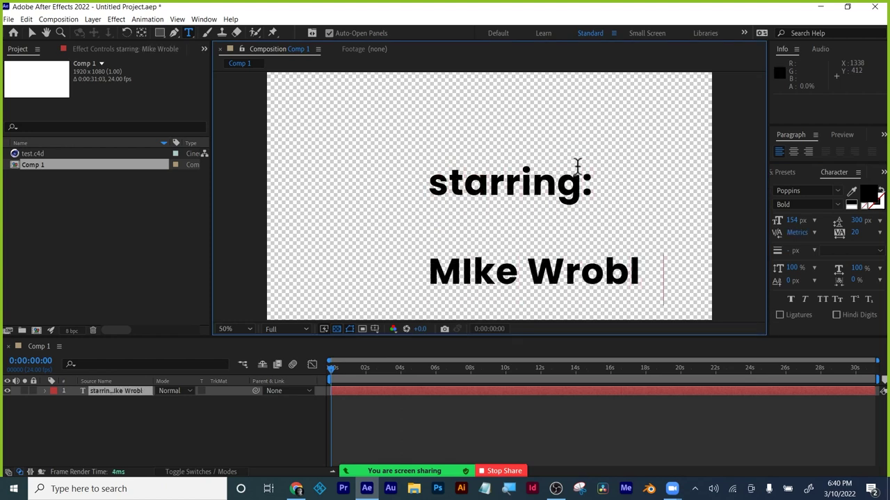
Reduce the name line's leading to 55 px and move the title left of centre.
triple_click(532, 261)
left_click_drag(855, 221, 727, 230)
left_click(31, 32)
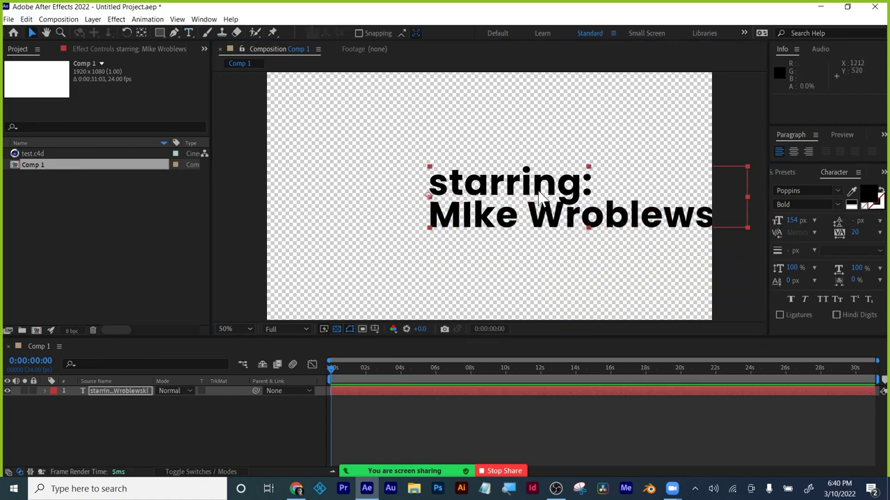
left_click_drag(526, 197, 421, 207)
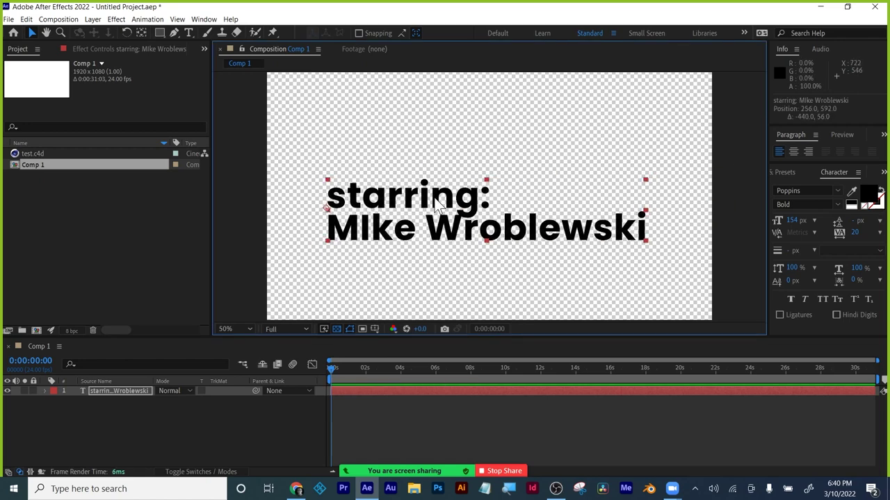
Keyframe the title's Opacity from 0% to about 89% at 0:00:01:02 and preview the fade.
key("t")
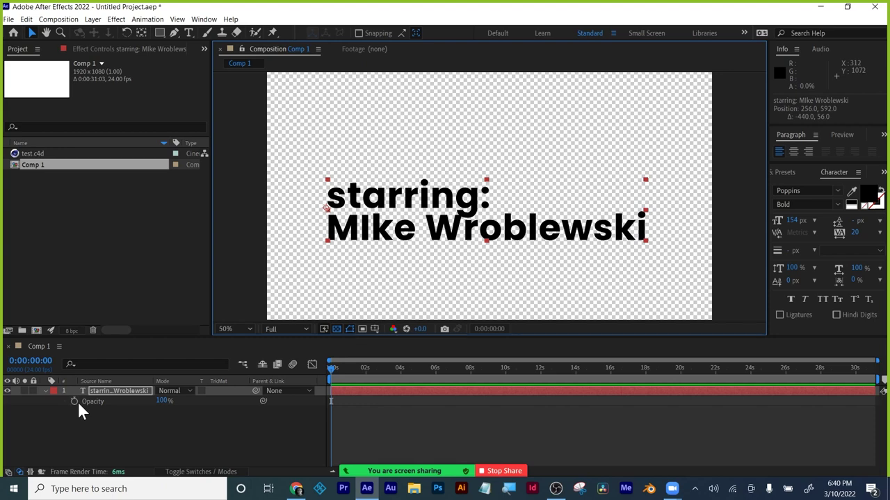
left_click(75, 401)
left_click(162, 401)
type("0")
key("Return")
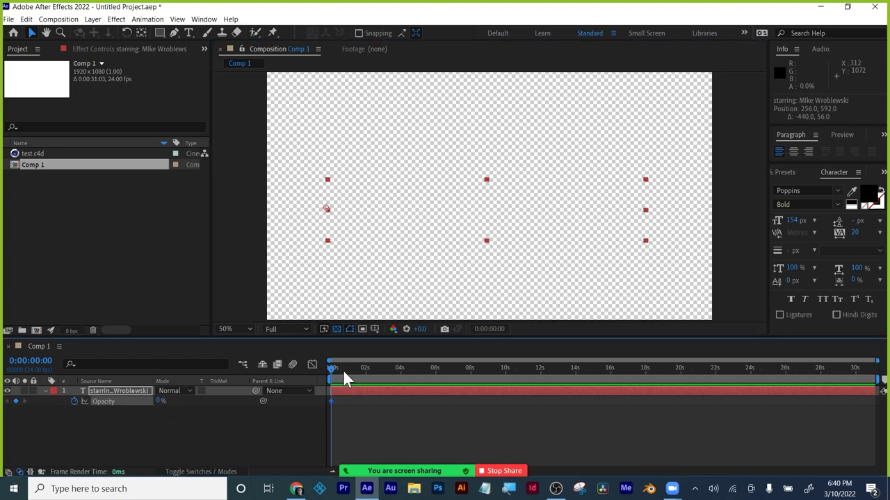
mouse_move(343, 373)
left_mouse_down()
mouse_move(365, 367)
mouse_move(349, 367)
left_mouse_up()
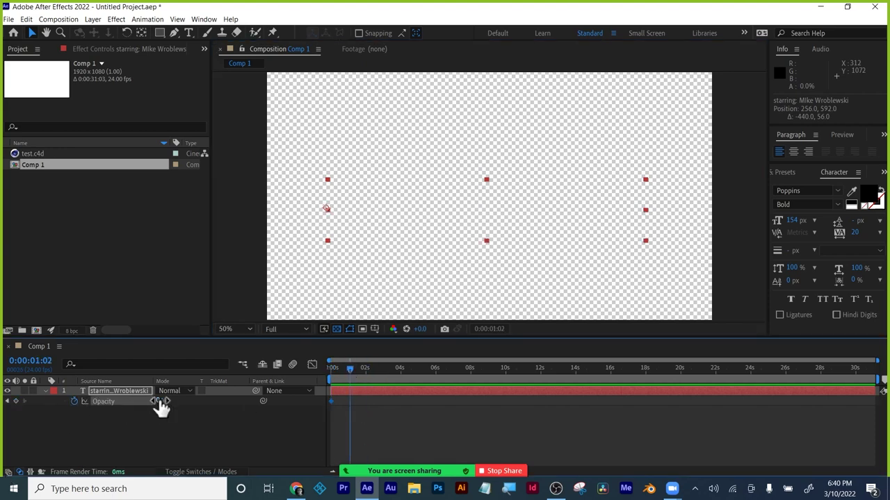
mouse_move(161, 408)
left_mouse_down()
mouse_move(201, 407)
mouse_move(169, 409)
left_mouse_up()
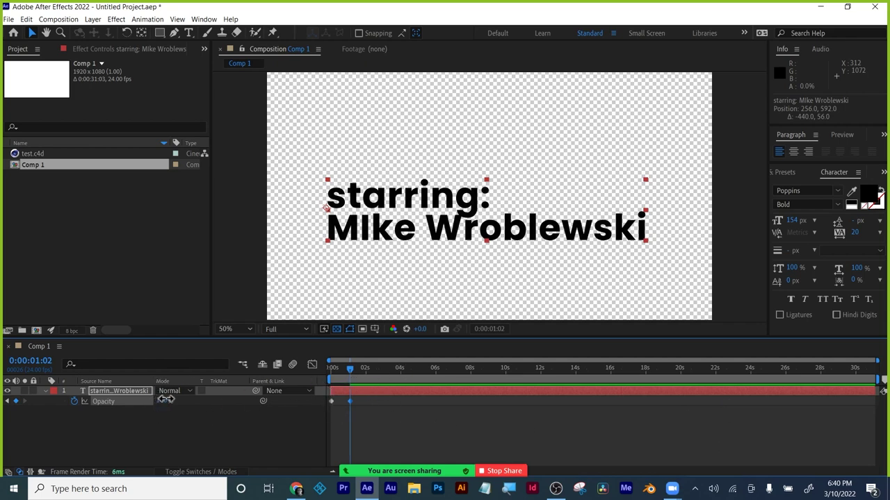
left_click_drag(336, 372, 261, 368)
key("space")
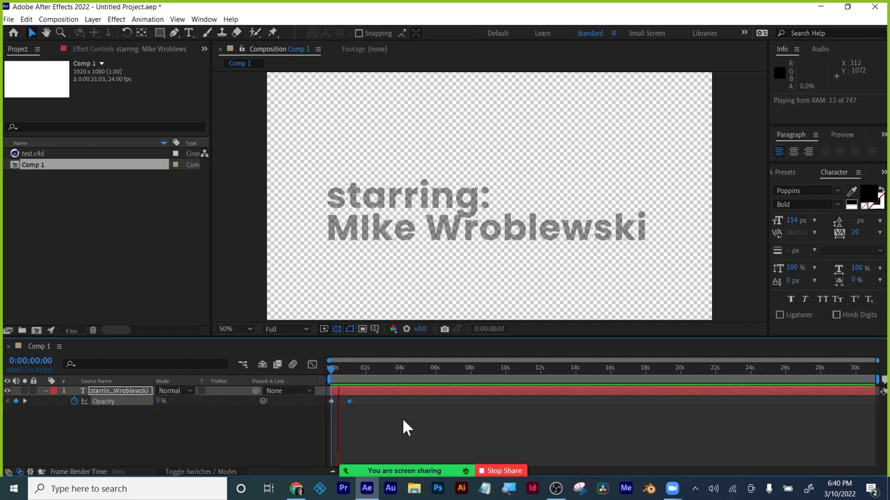
key("space")
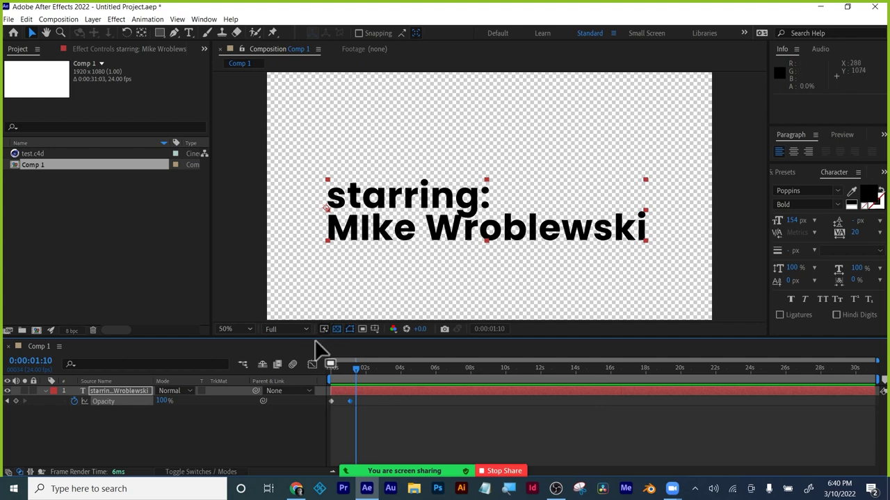
Remove the opacity keyframes so the title stays at 100%.
left_click_drag(357, 368, 384, 368)
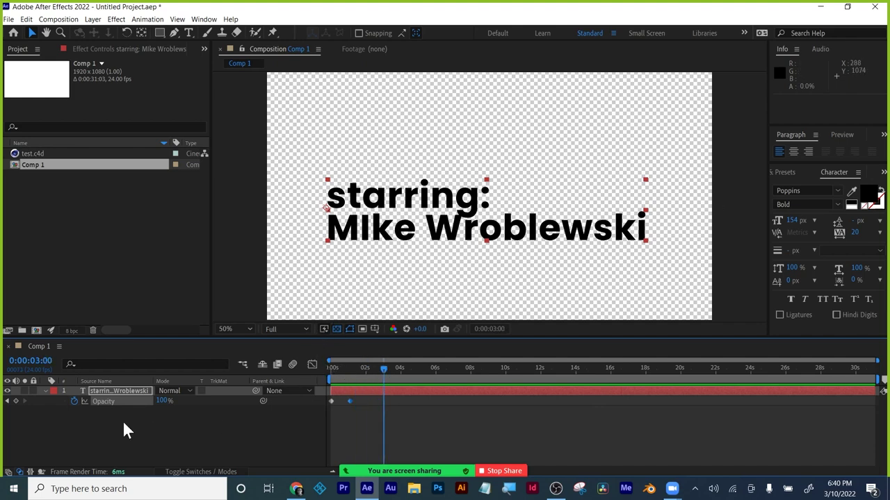
left_click(75, 400)
left_click(86, 421)
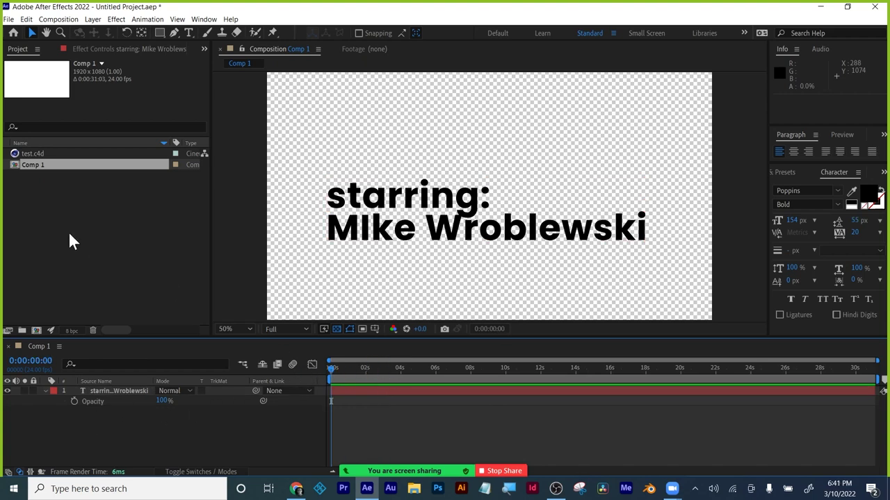
Switch to the browser's course Files page and open the Art 228 Virtual folder.
left_click(808, 8)
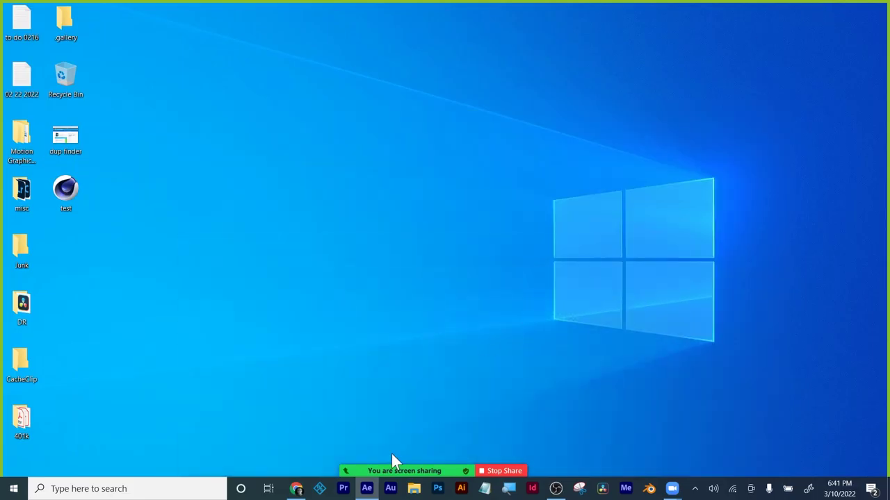
left_click(296, 489)
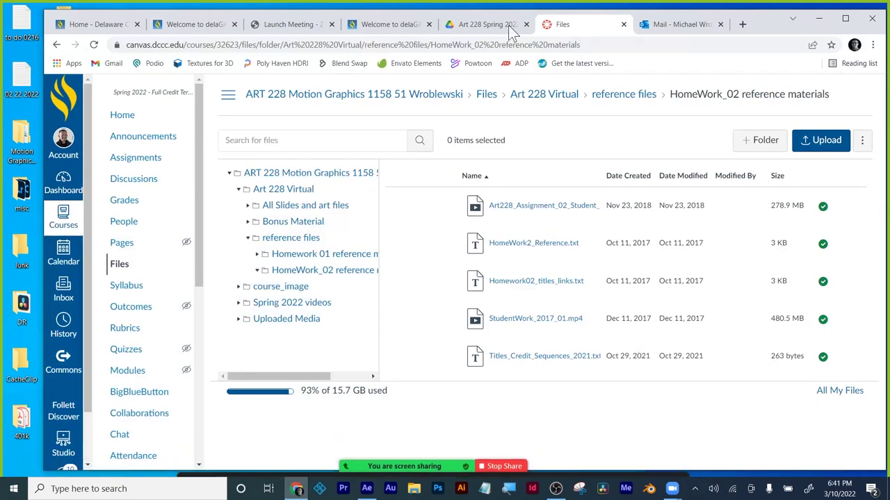
left_click(119, 266)
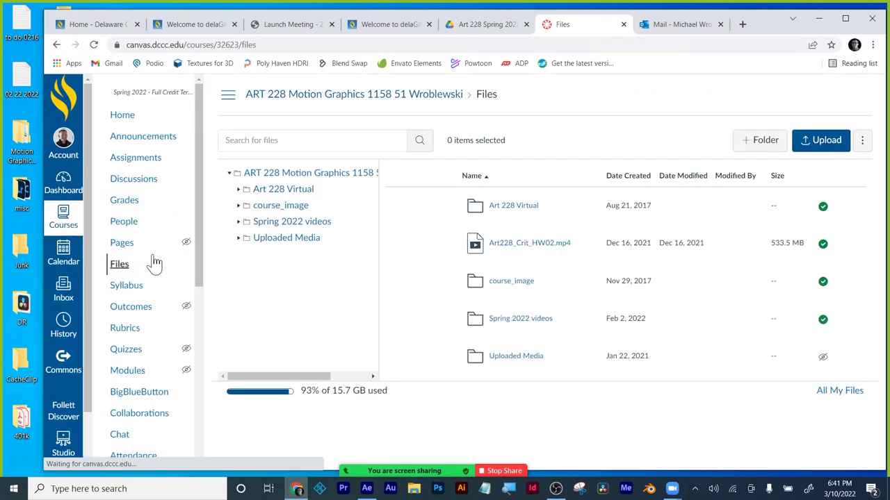
left_click(282, 190)
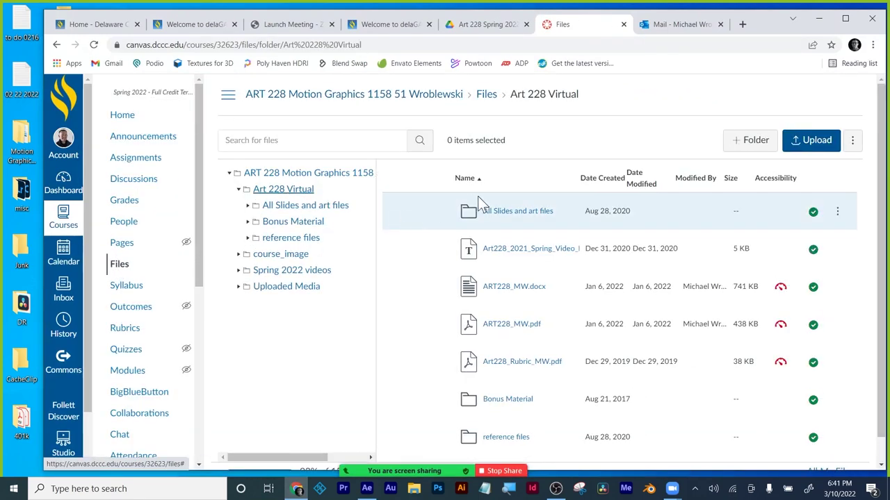
scroll(554, 293, "down", 1)
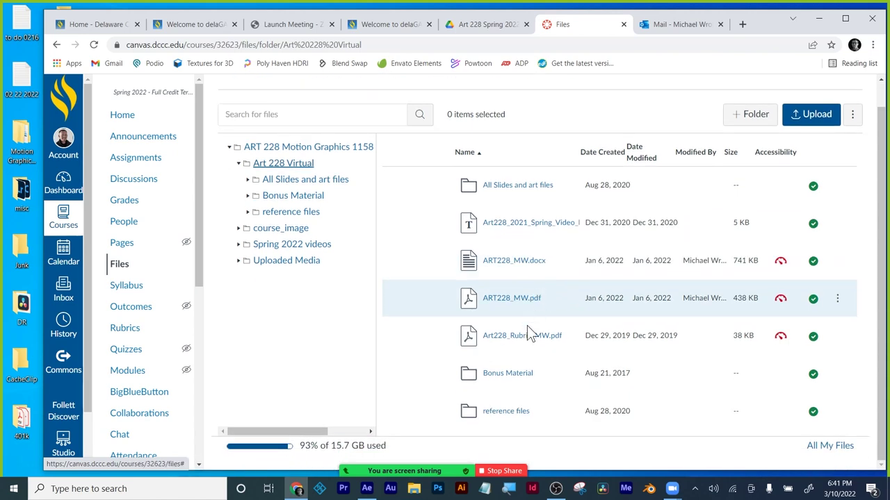
left_click(505, 374)
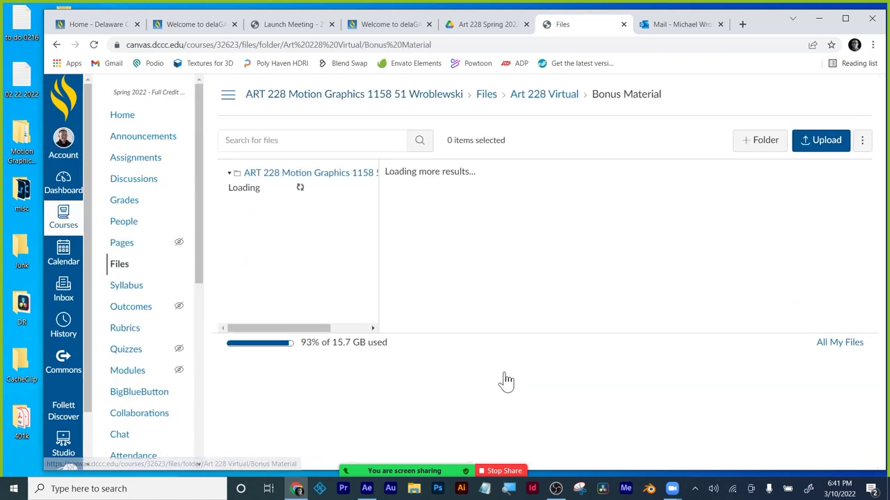
left_click(538, 96)
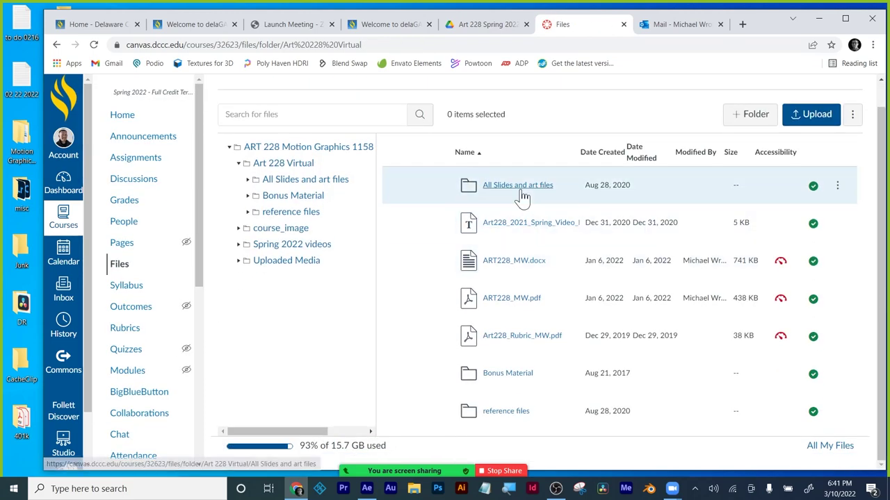
Open All Slides and art files, then the ink videos folder.
left_click(522, 191)
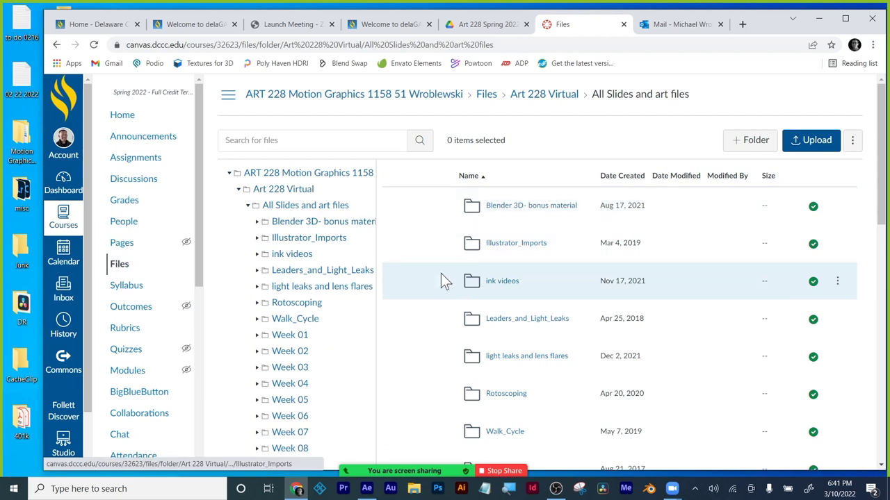
scroll(441, 276, "down", 1)
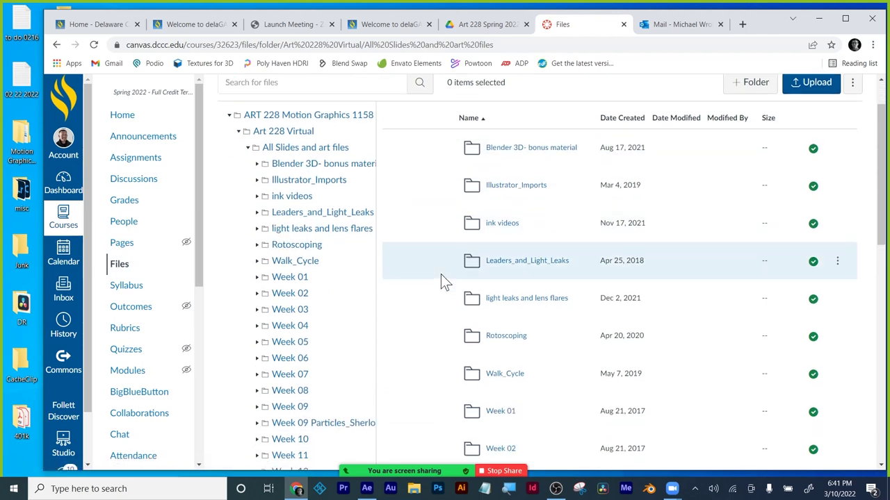
scroll(441, 280, "down", 2)
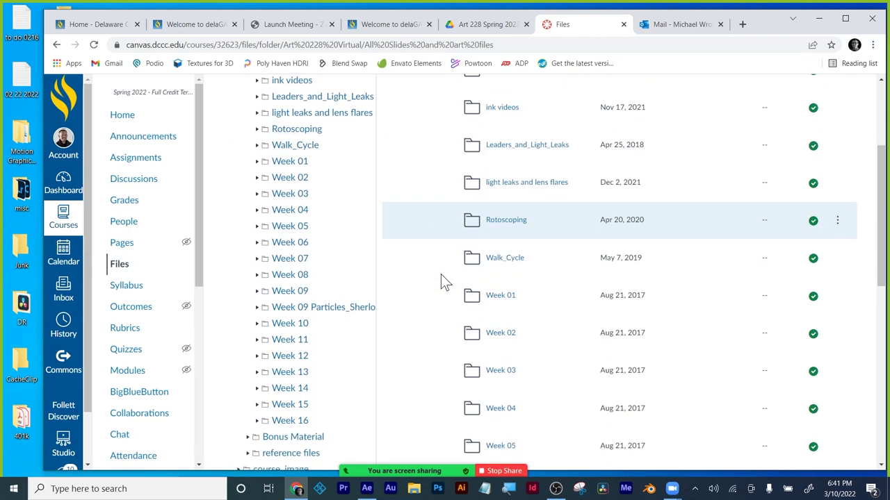
scroll(440, 274, "down", 3)
scroll(437, 272, "up", 3)
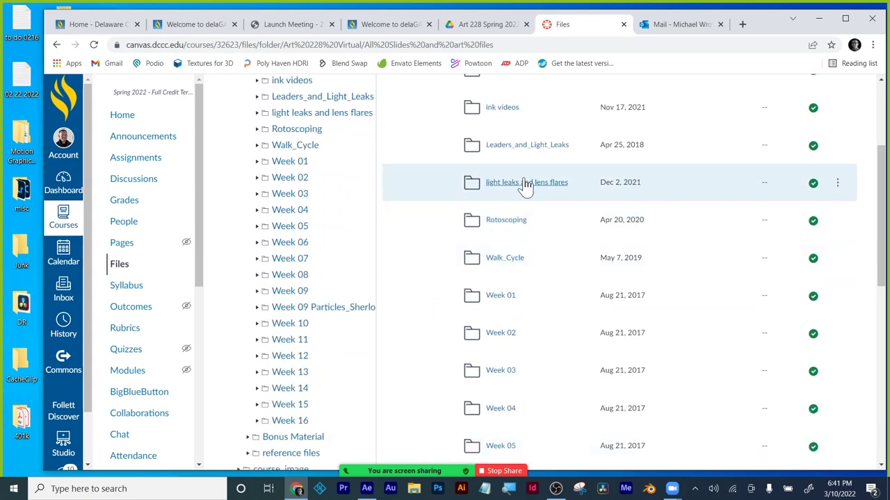
left_click(498, 112)
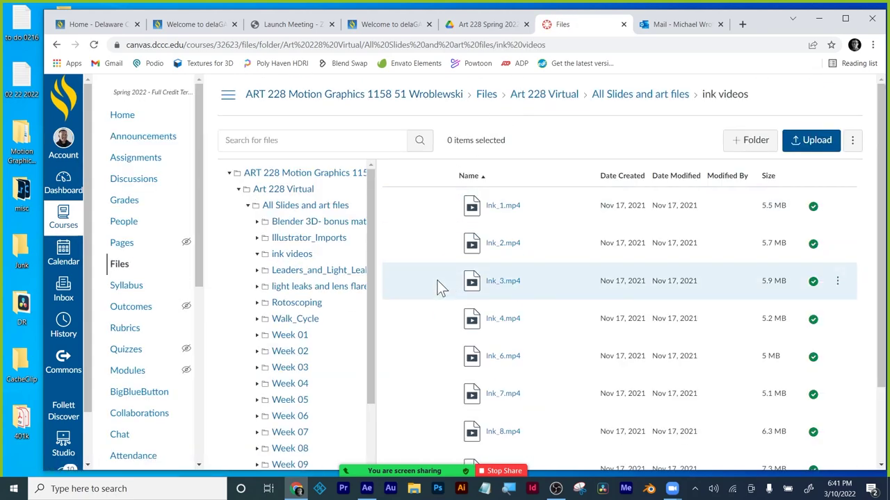
scroll(435, 281, "down", 3)
Preview the Ink_7.mp4 video, then close the preview.
left_click(485, 304)
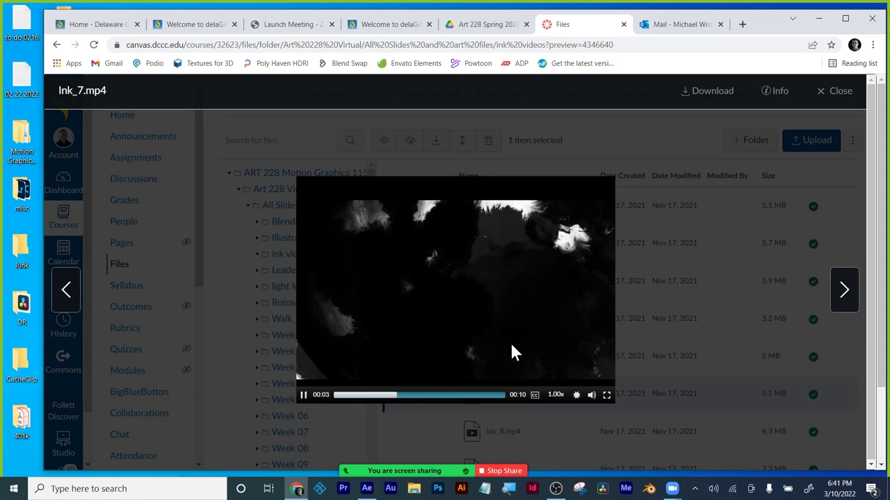
left_click(576, 394)
left_click(303, 395)
left_click(824, 93)
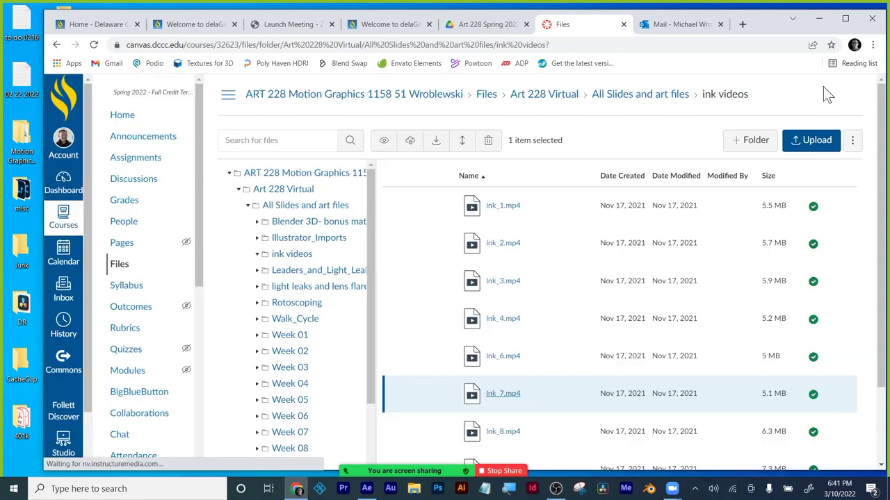
Download Ink_7.mp4 from its actions menu and minimize the browser.
left_click(838, 395)
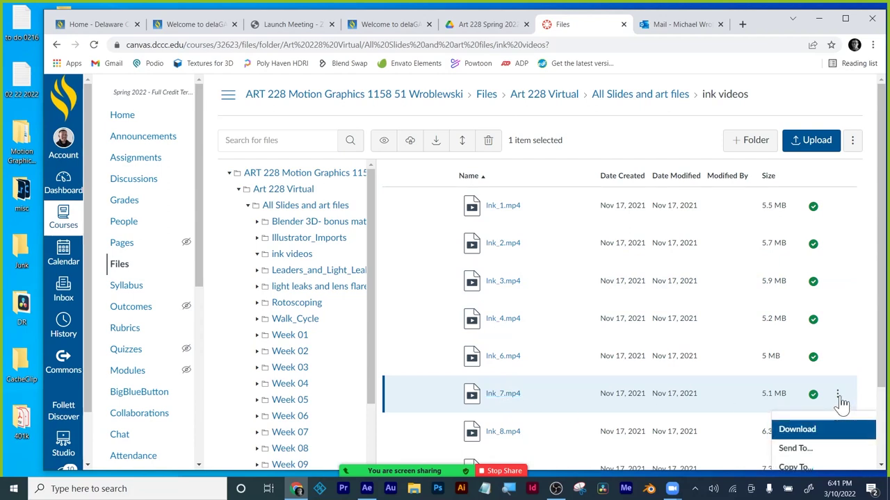
left_click(812, 430)
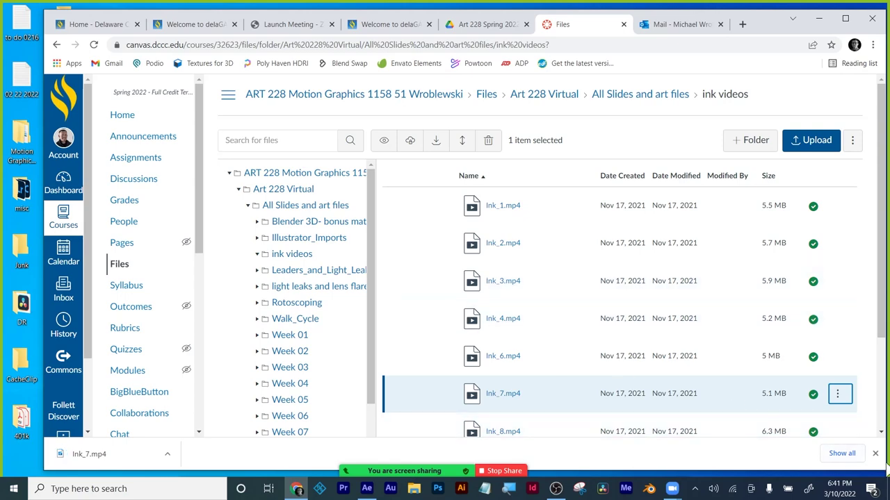
left_click(875, 454)
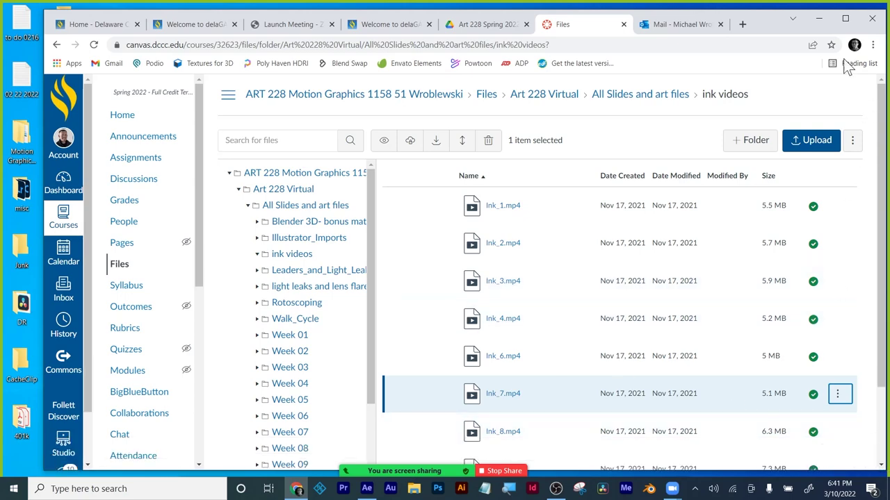
left_click(819, 19)
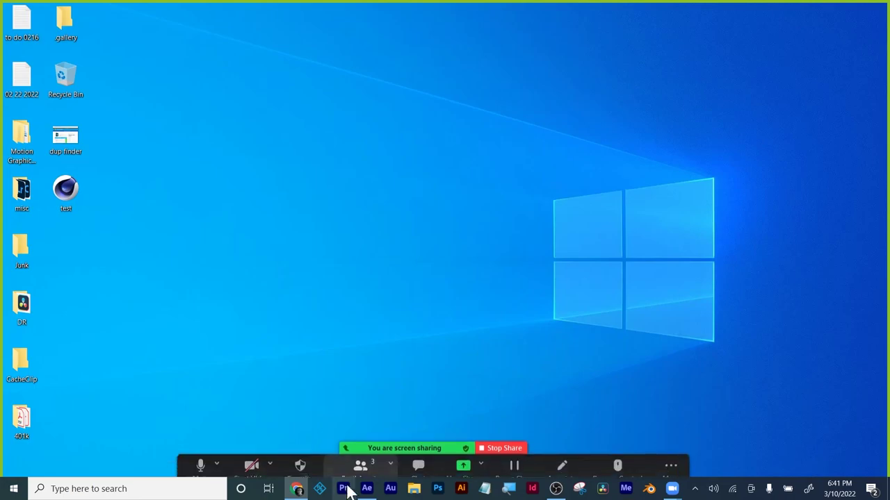
Import Ink_7.mp4 from Downloads and drop it into Comp 1 above the text layer.
left_click(367, 488)
double_click(61, 228)
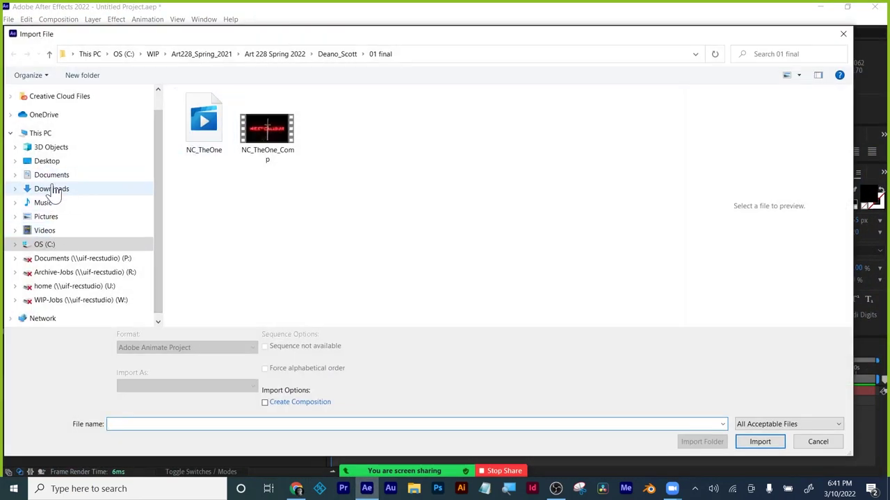
left_click(54, 190)
double_click(205, 123)
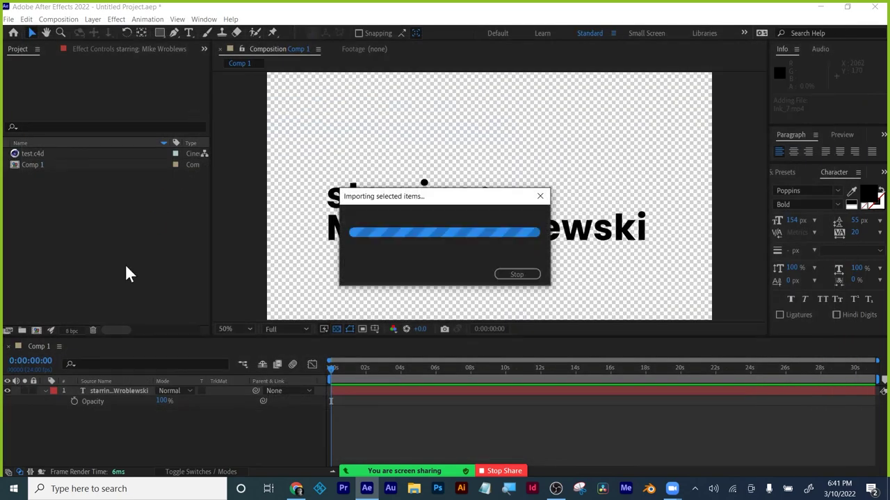
left_click_drag(42, 166, 100, 391)
mouse_move(332, 372)
left_mouse_down()
mouse_move(401, 383)
mouse_move(494, 375)
mouse_move(320, 371)
mouse_move(351, 371)
left_mouse_up()
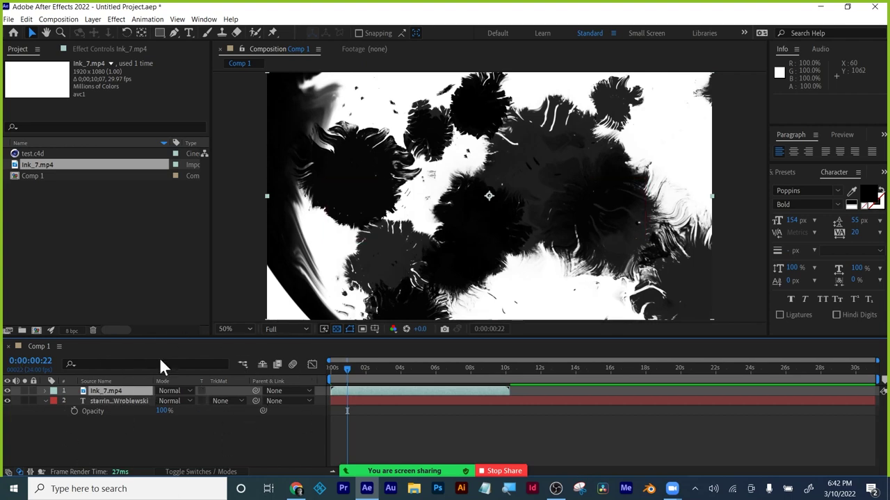
Set the title layer's track matte to Luma Matte 'Ink_7.mp4'.
left_click(201, 472)
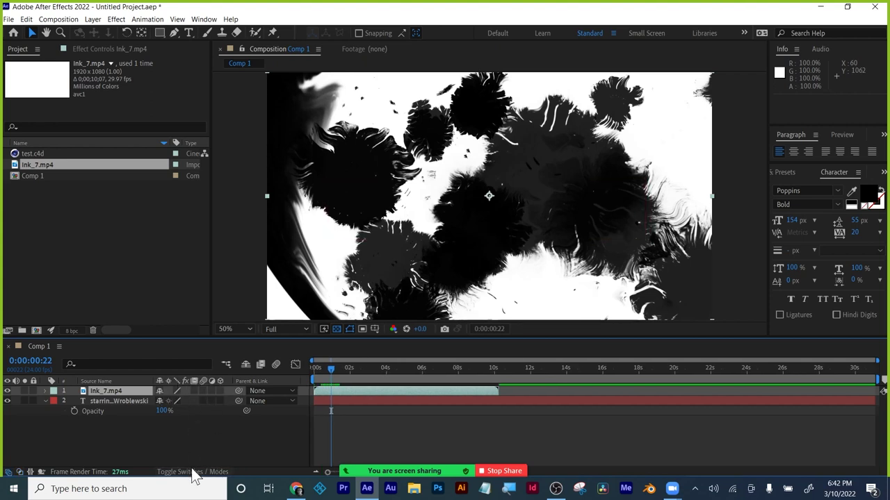
left_click(221, 473)
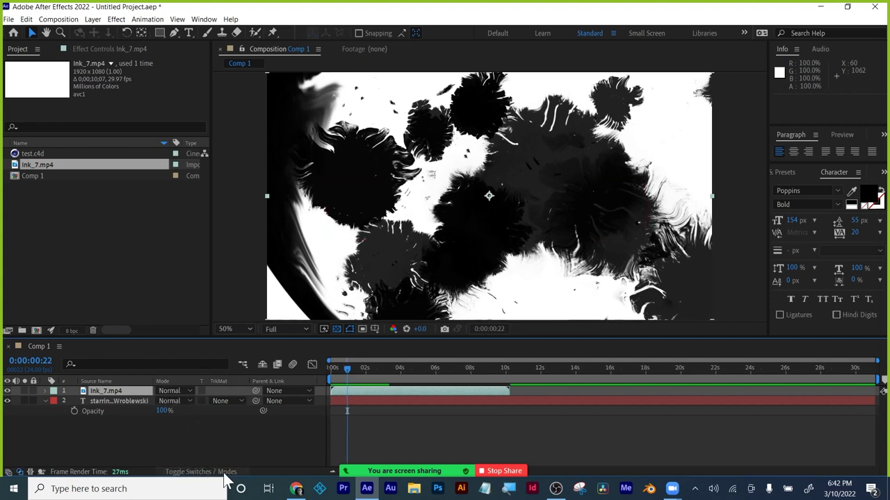
left_click(97, 401)
left_click(221, 401)
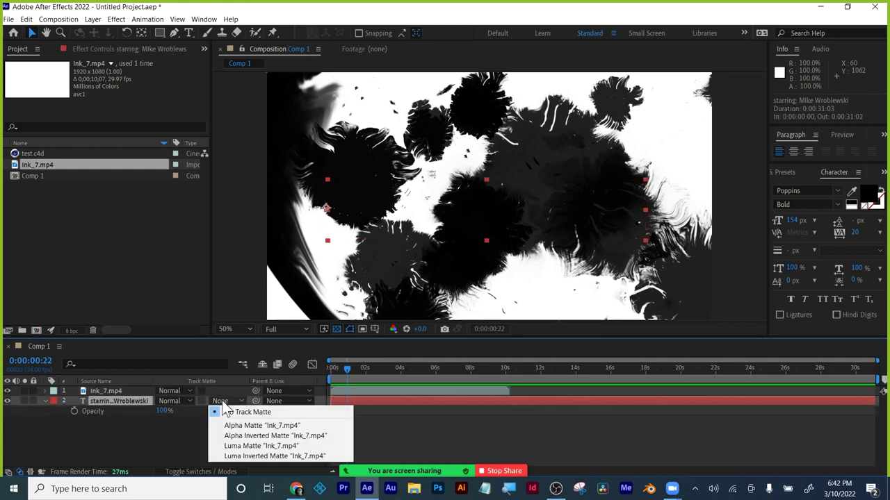
left_click(264, 445)
left_click_drag(347, 368, 328, 368)
Add a Pale Cyan Solid 1 layer and place it below the title text.
right_click(164, 445)
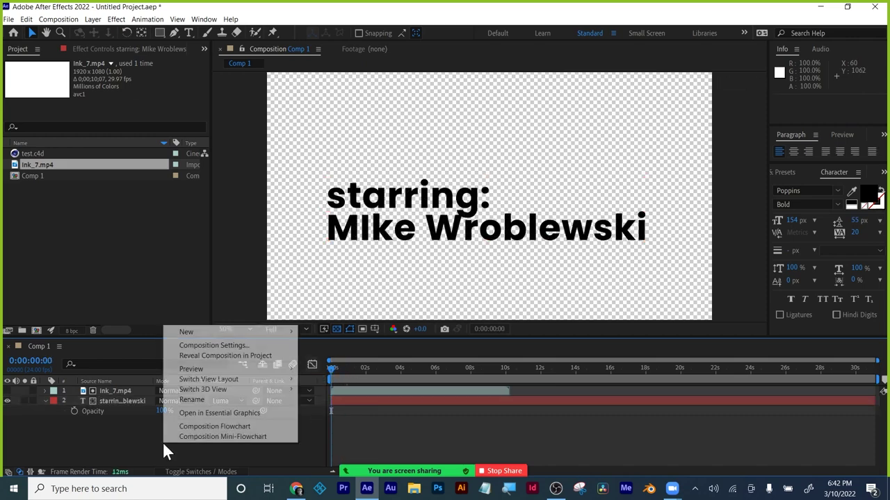
mouse_move(204, 330)
left_click(334, 354)
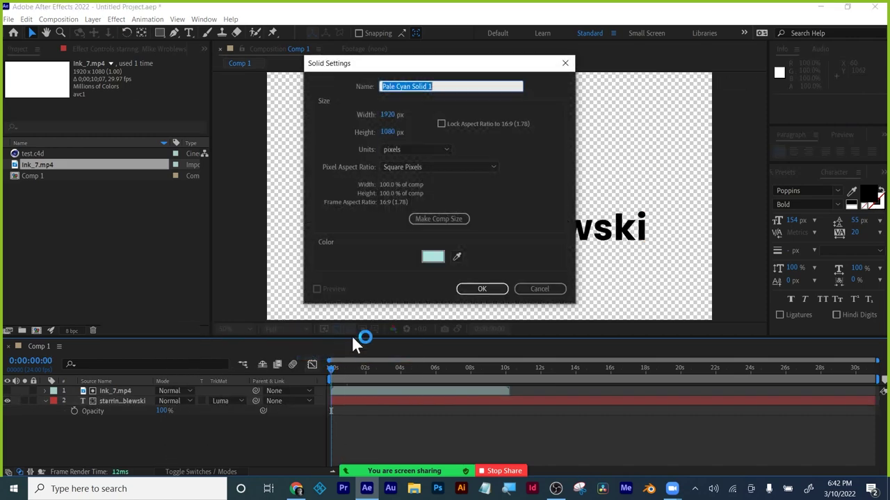
left_click(481, 284)
left_click_drag(101, 390, 89, 420)
mouse_move(336, 370)
left_mouse_down()
mouse_move(483, 368)
mouse_move(309, 367)
left_mouse_up()
Set the title text layer's track matte to Luma Inverted Matte.
left_click(109, 401)
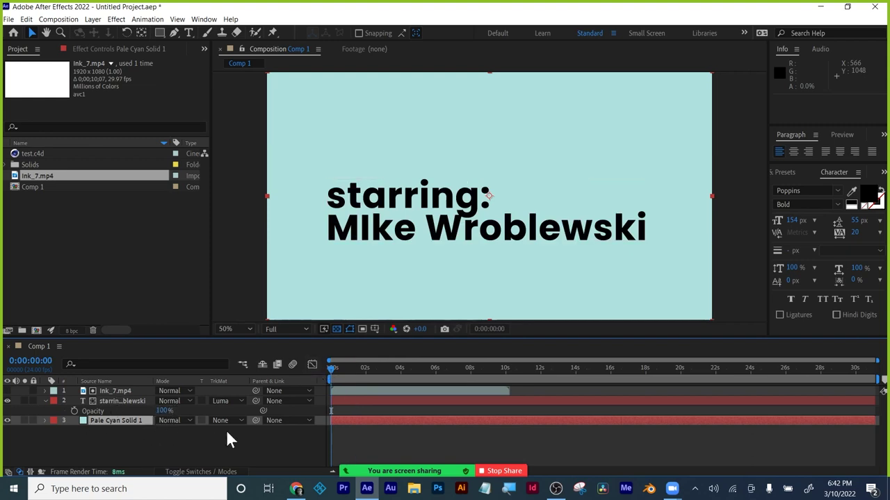
left_click(100, 401)
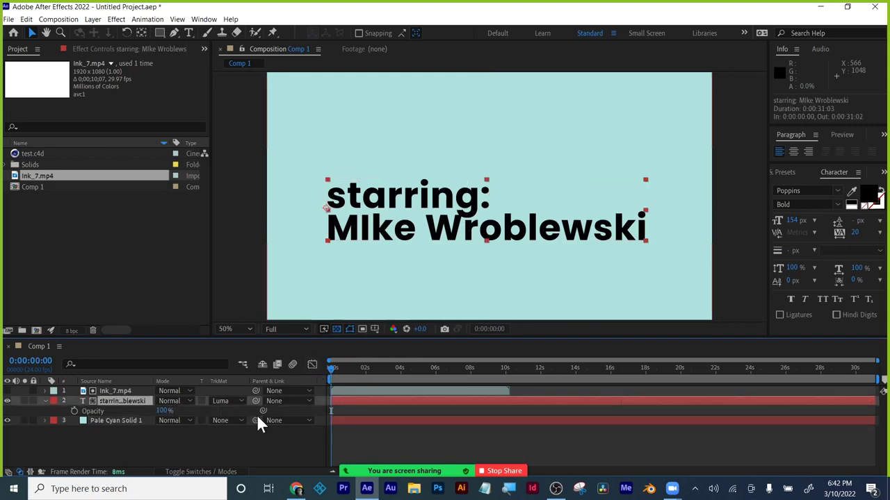
left_click(228, 401)
left_click(234, 455)
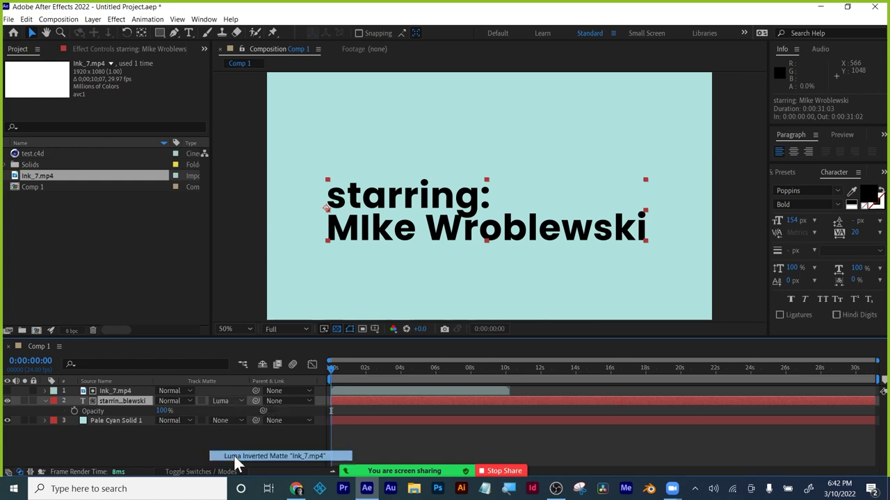
Preview the ink revealing the title, then select the Ink_7.mp4 layer and bring up its context menu.
mouse_move(338, 370)
left_mouse_down()
mouse_move(400, 372)
mouse_move(312, 371)
left_mouse_up()
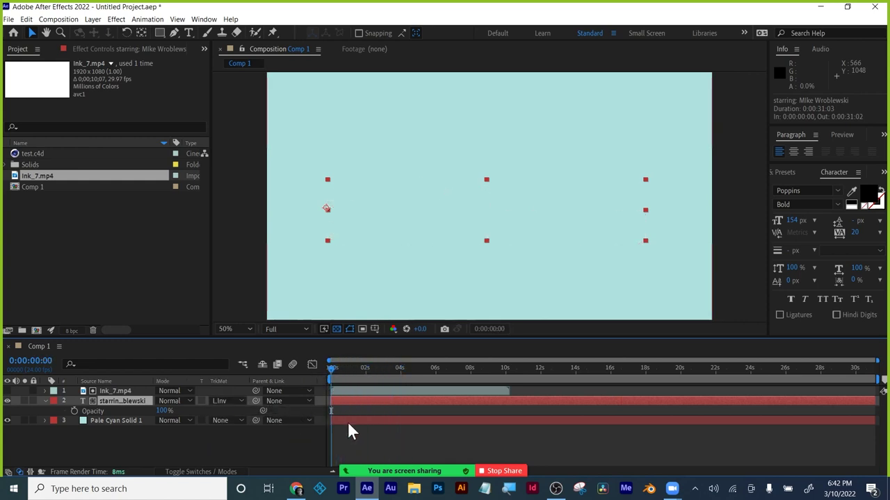
key("space")
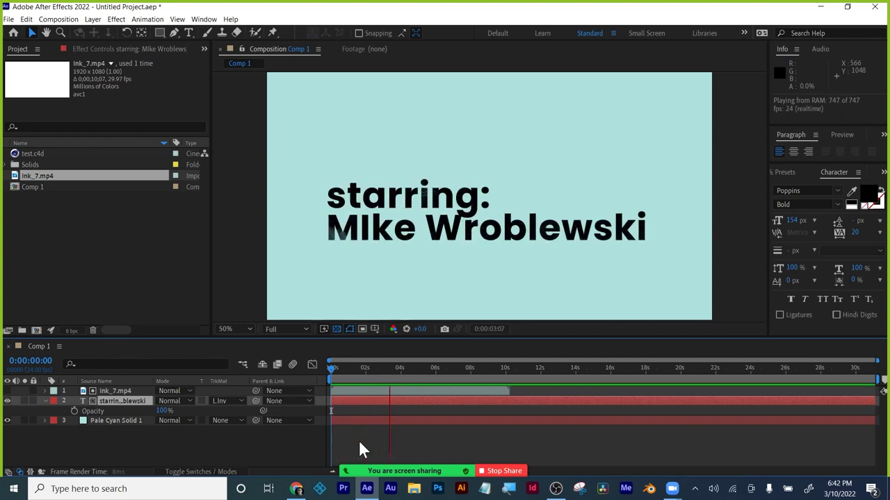
key("space")
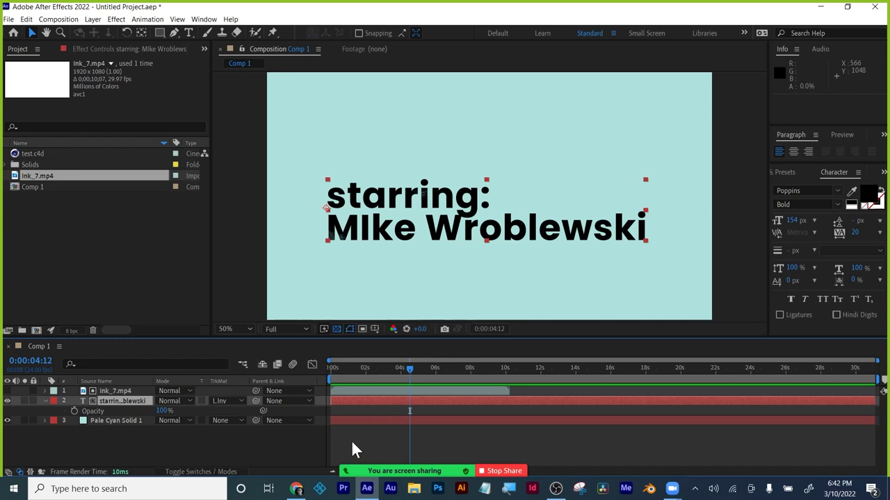
left_click(450, 393)
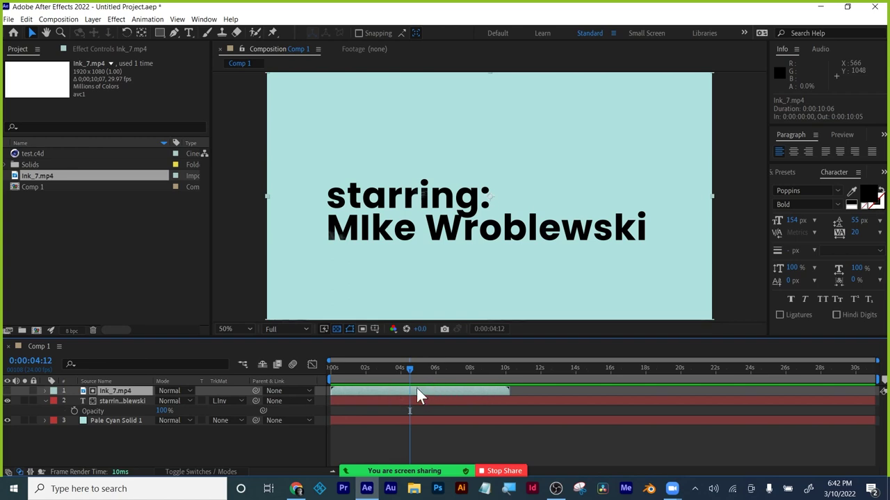
right_click(394, 388)
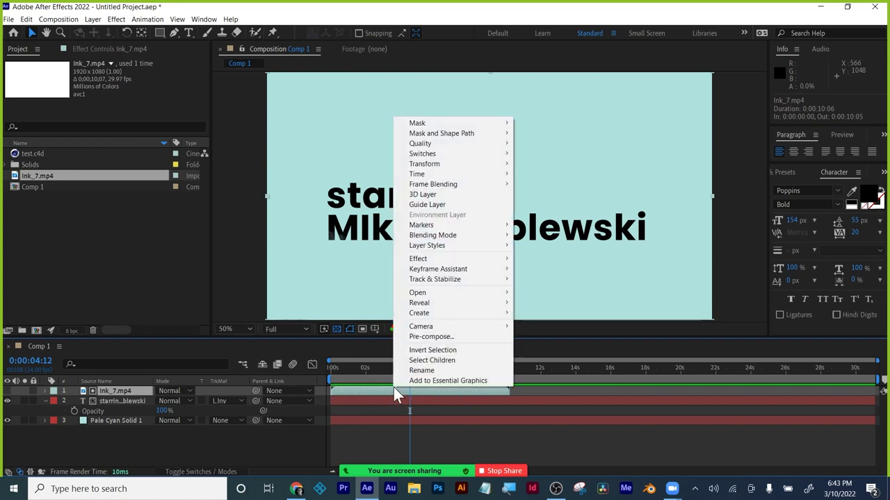
Time-stretch Ink_7.mp4 by 200% to about 20 seconds and preview the slower reveal.
mouse_move(423, 174)
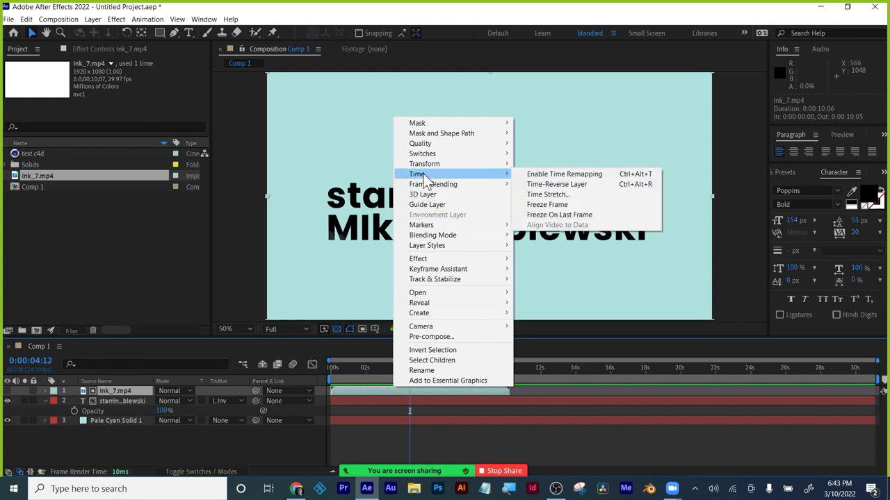
left_click(559, 194)
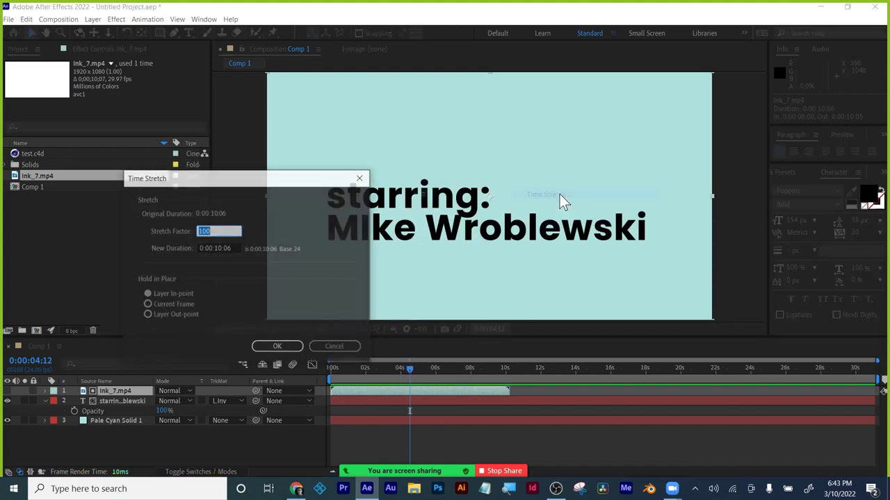
left_click_drag(251, 187, 641, 217)
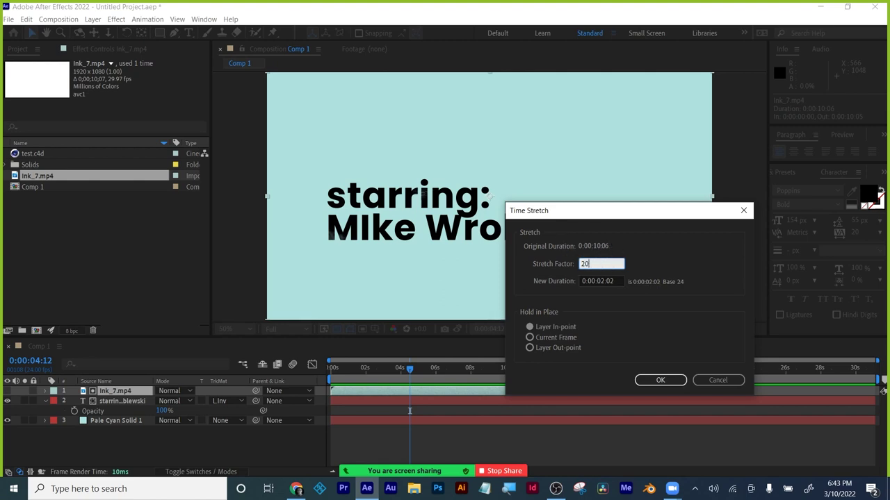
left_click(608, 263)
left_click(668, 381)
left_click_drag(406, 382, 328, 378)
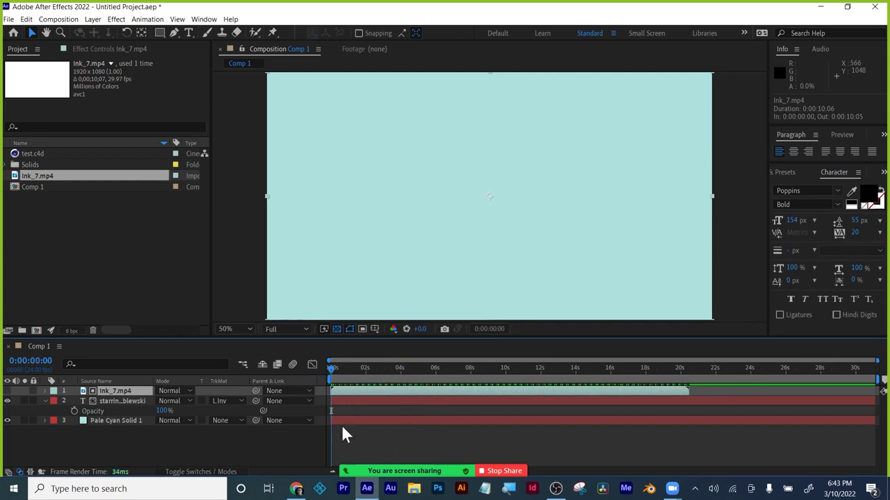
key("space")
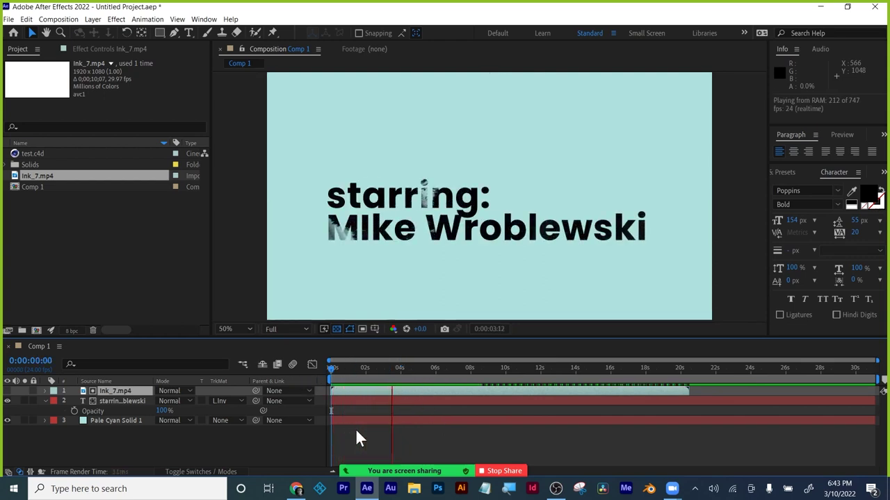
key("space")
Time-stretch the ink layer to 50% and preview the faster reveal from the start.
right_click(395, 387)
mouse_move(424, 175)
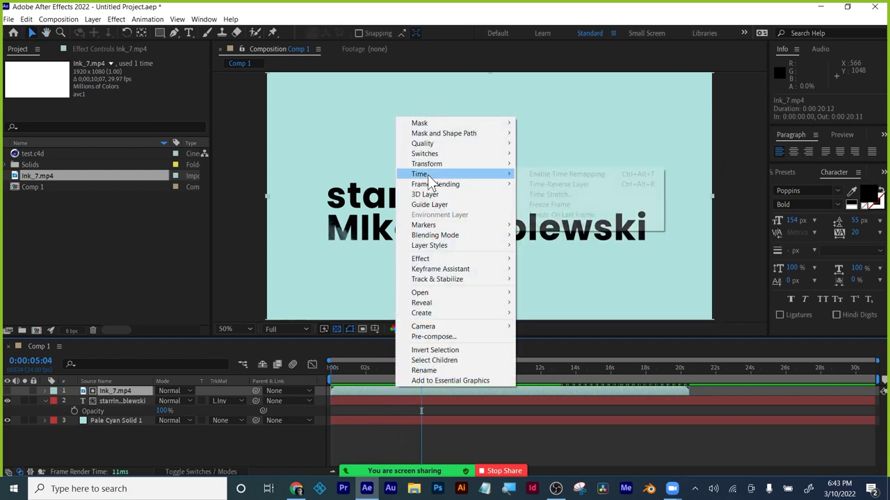
left_click(574, 194)
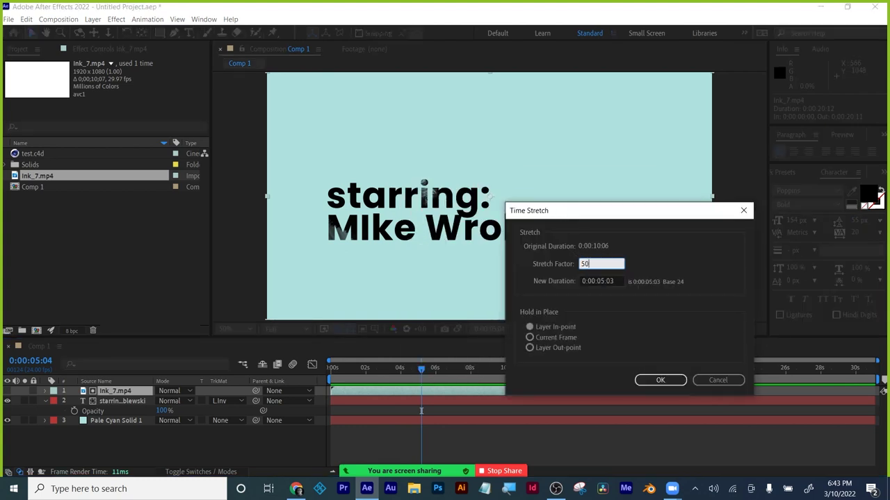
key("Tab")
left_click(659, 381)
left_click(325, 374)
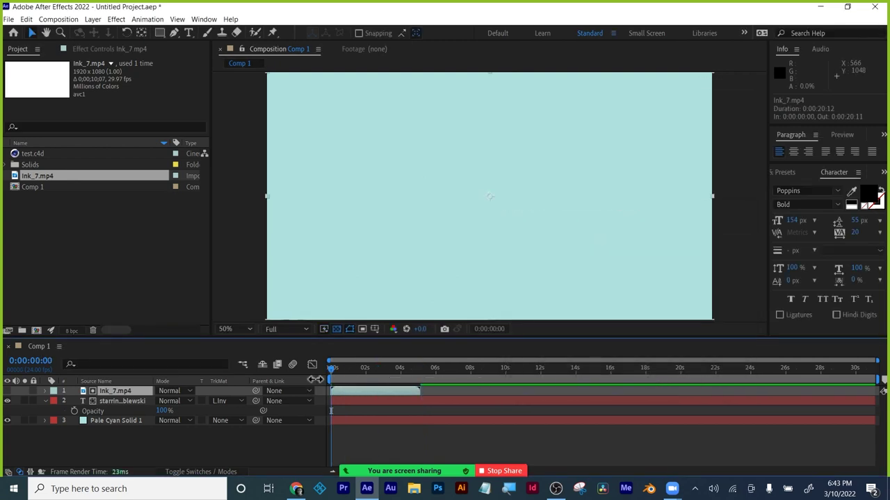
key("space")
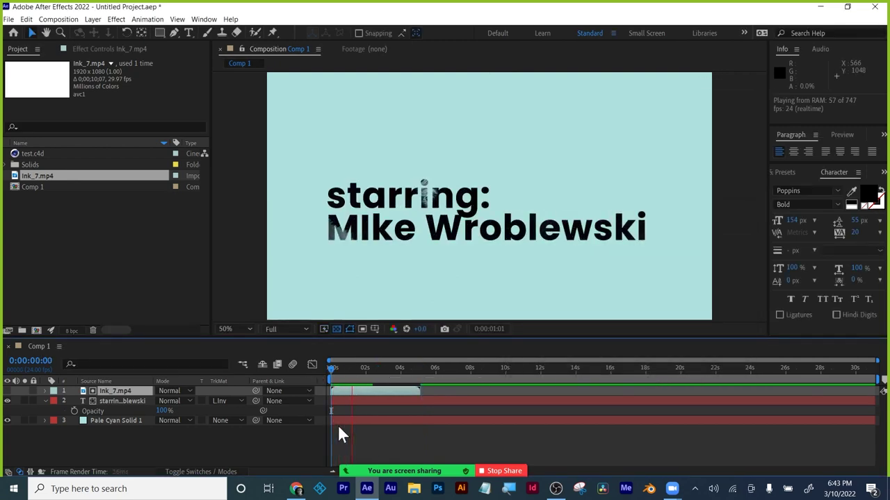
key("space")
Re-stretch the ink layer with a larger factor, about 25 seconds long, and preview it.
right_click(351, 393)
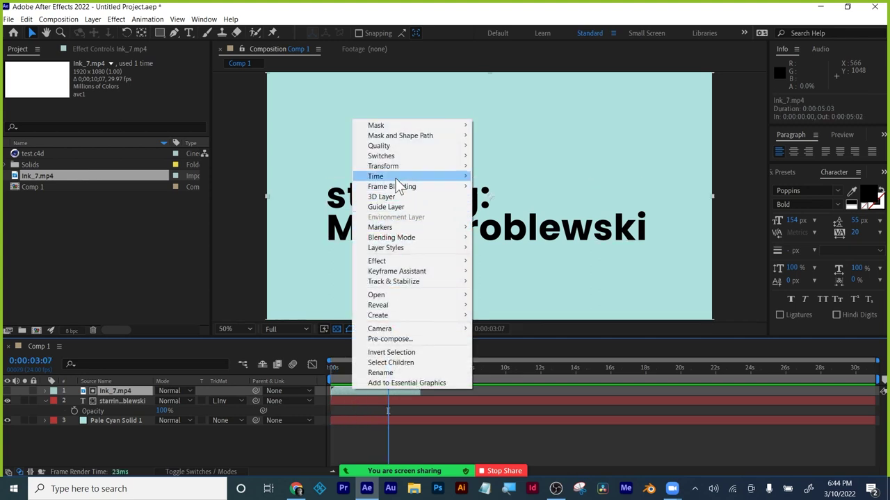
mouse_move(405, 176)
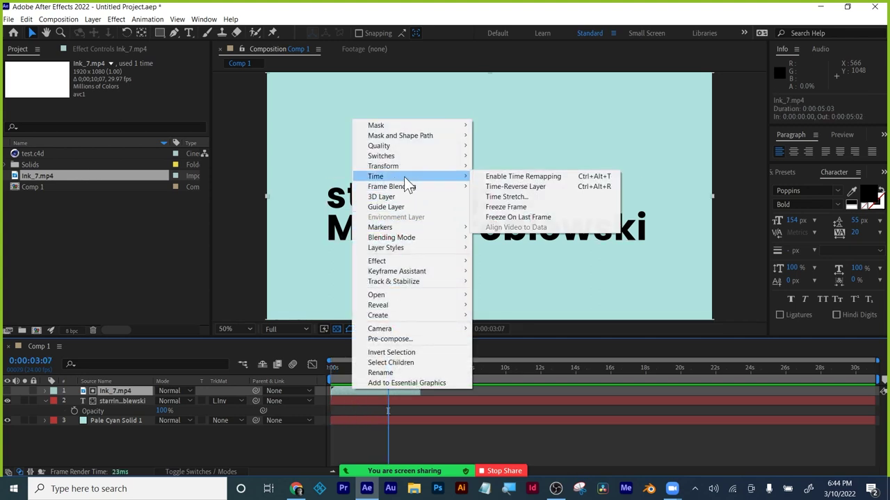
left_click(508, 197)
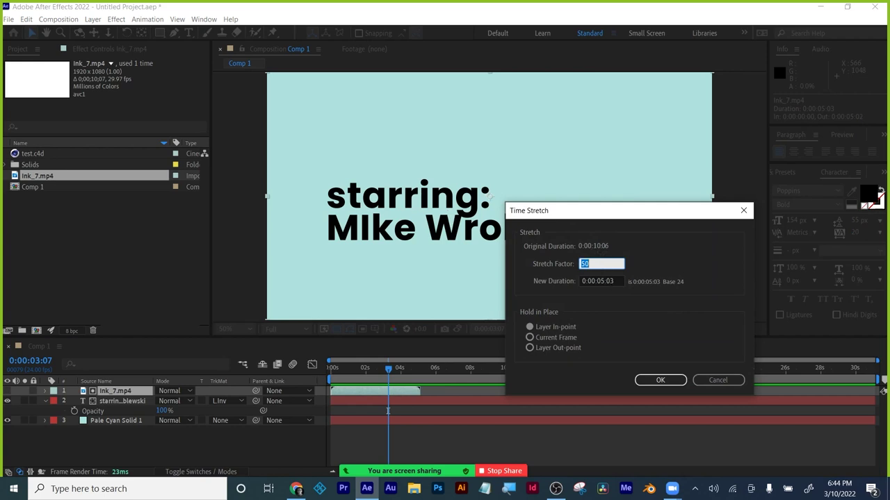
key("Return")
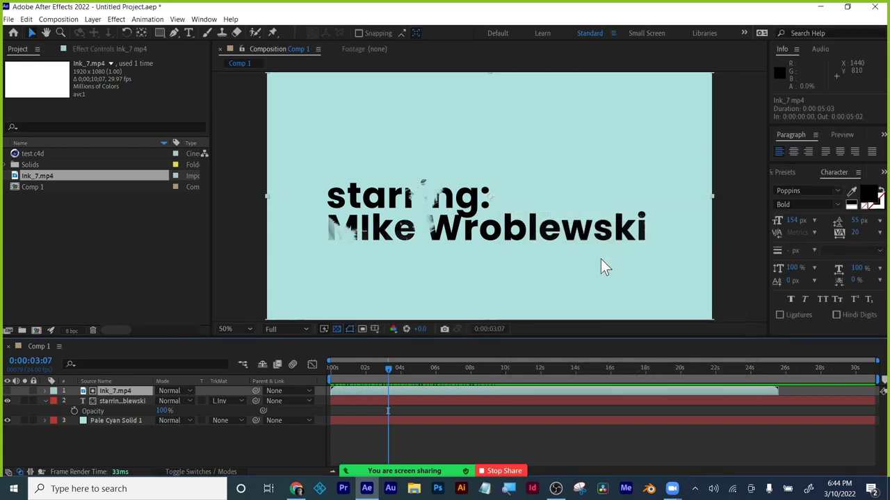
left_click_drag(388, 368, 291, 362)
key("space")
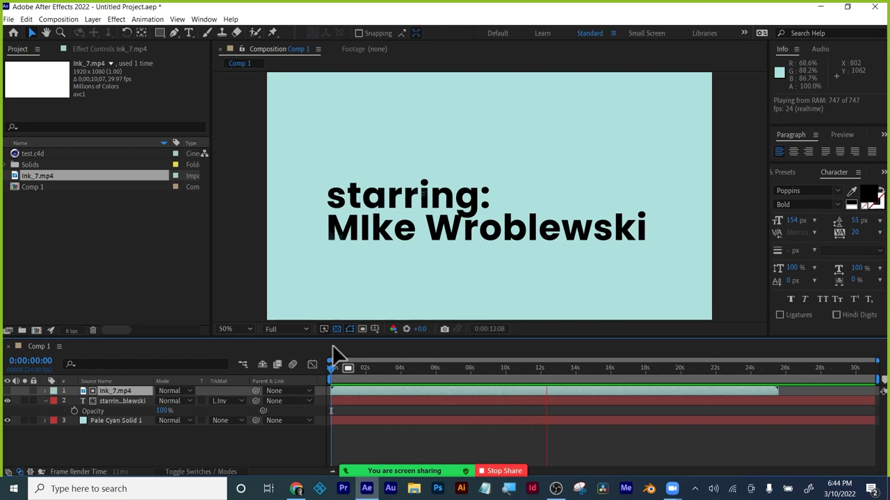
Stop playback, deselect the ink layer, and scrub forward to check the title is fully revealed by 0:00:10:02.
key("space")
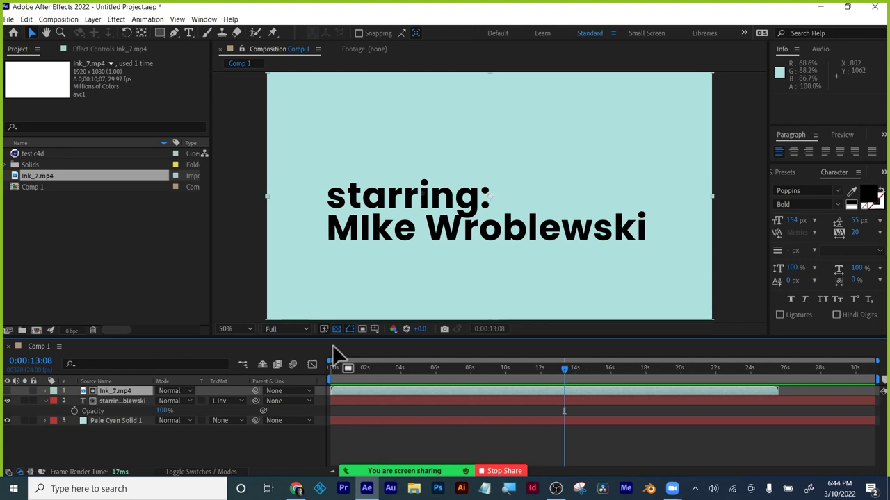
left_click(272, 444)
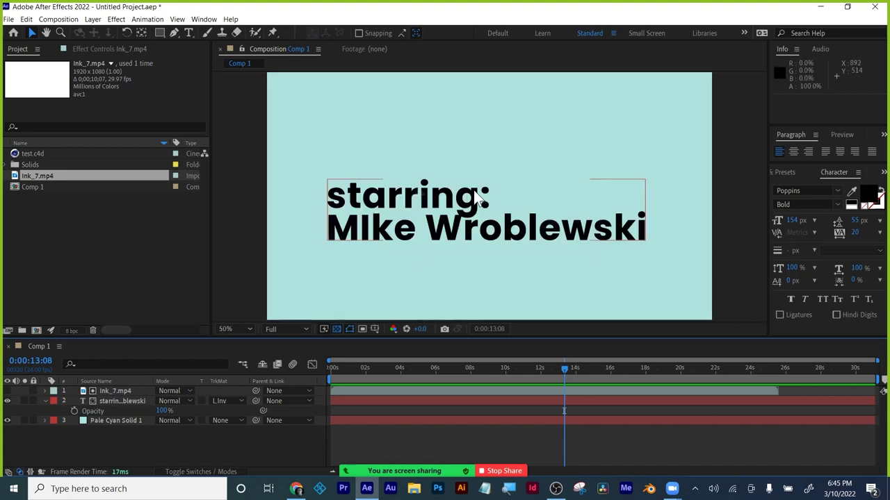
left_click_drag(332, 369, 386, 354)
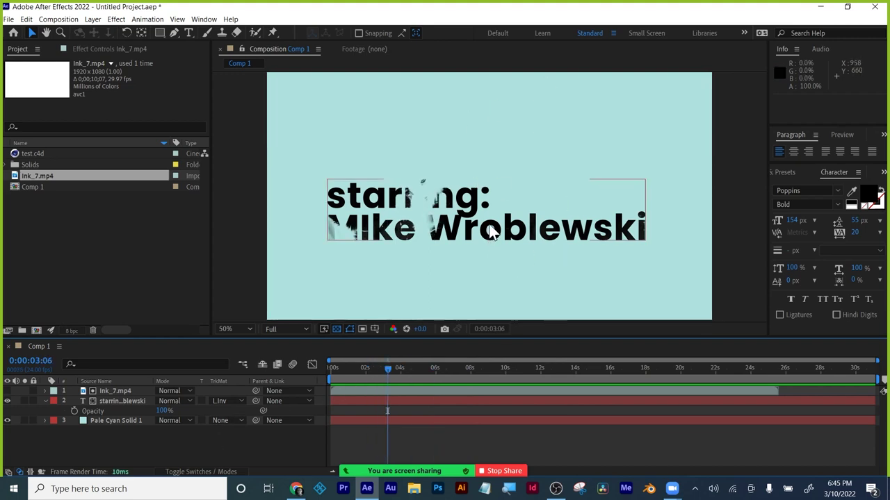
left_click_drag(391, 368, 511, 377)
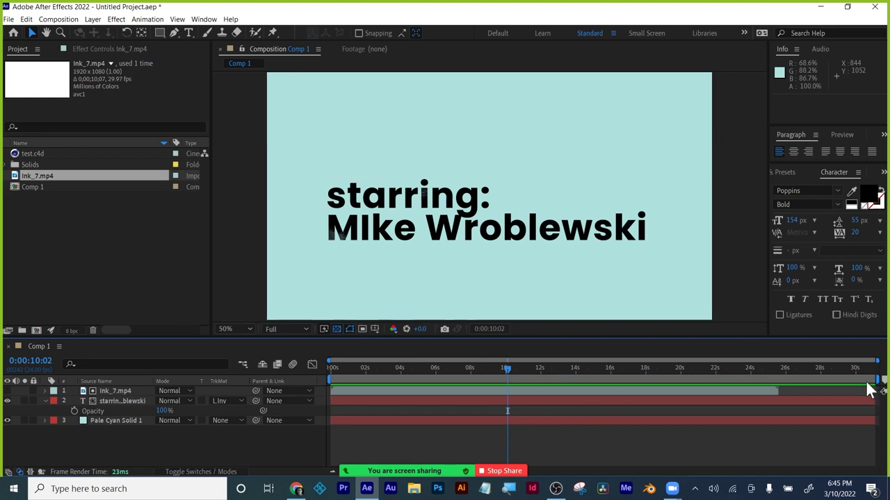
Pull the work area end in to about 13 seconds.
left_click_drag(877, 381, 628, 382)
left_click_drag(508, 368, 569, 373)
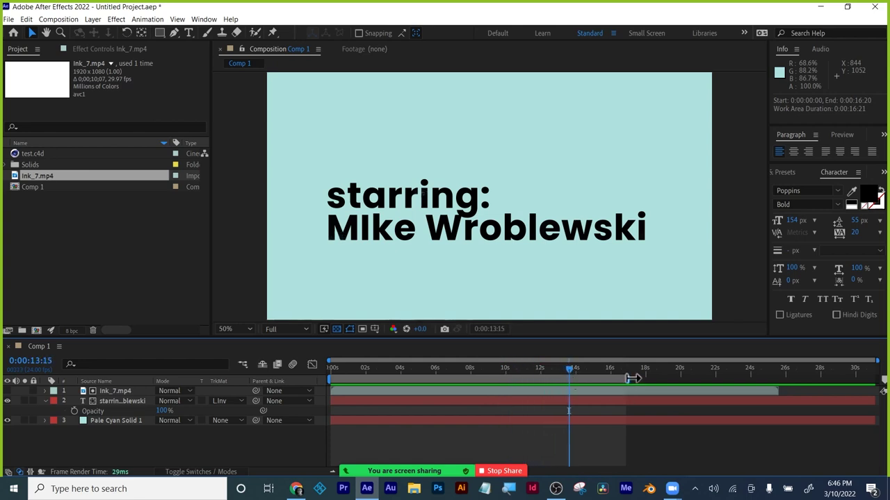
left_click_drag(628, 381, 332, 373)
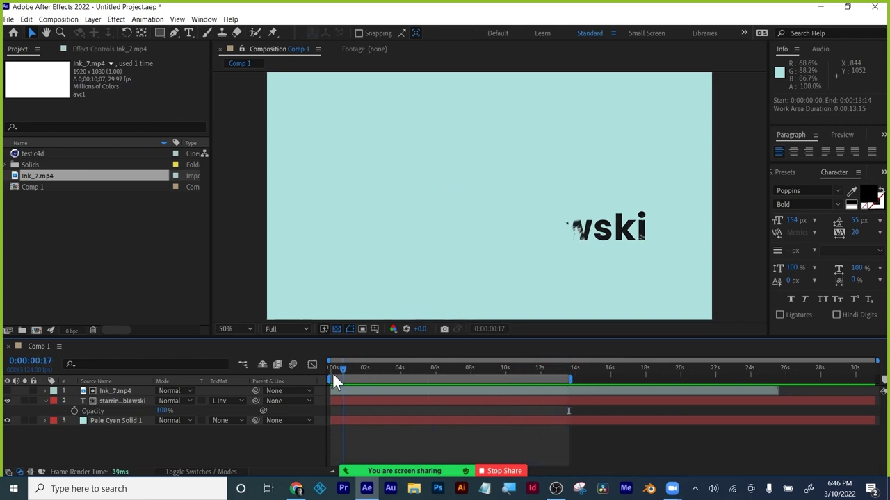
Enlarge the composition viewer and RAM-preview the ink title reveal.
left_click(416, 401)
key("t")
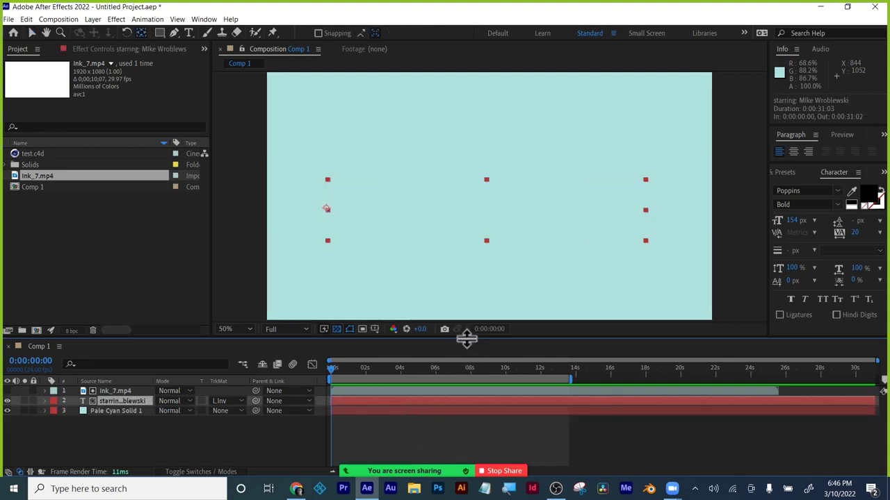
left_click_drag(466, 339, 470, 381)
key("space")
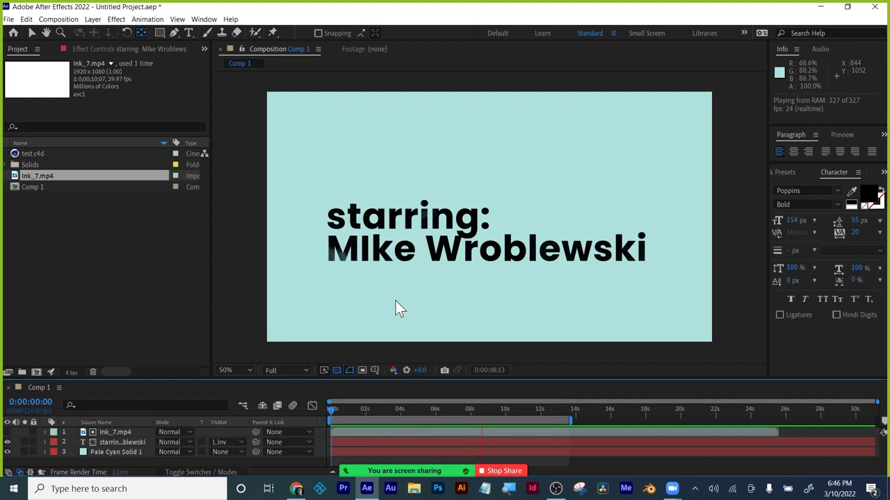
key("space")
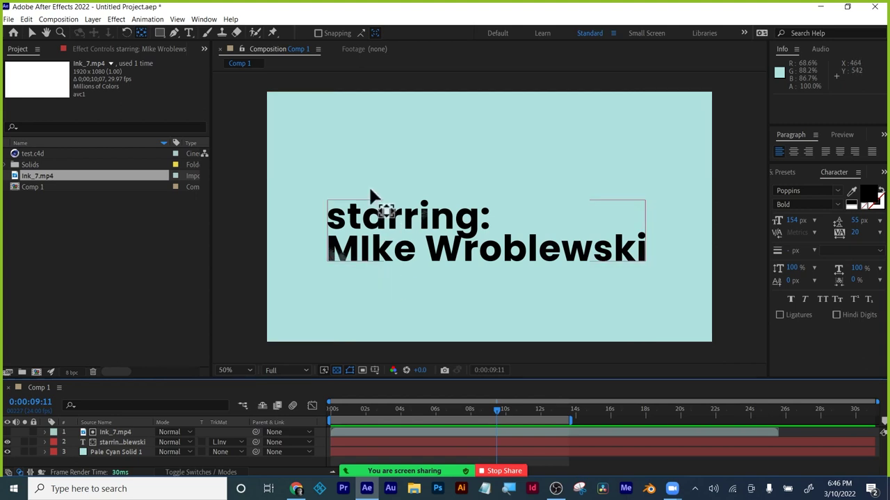
Scrub back through the reveal with the Selection tool, then minimize the browser.
left_click(32, 32)
left_click(471, 416)
left_click_drag(471, 407, 535, 401)
left_click(141, 288)
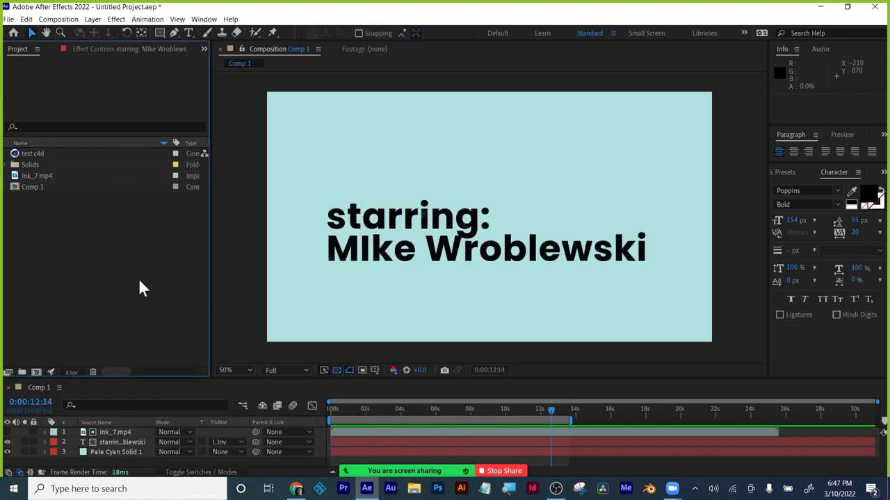
left_click(296, 489)
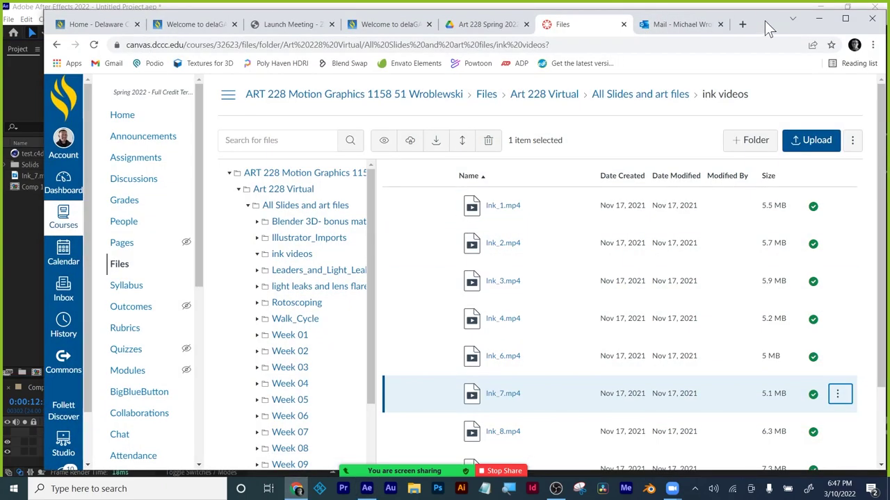
left_click(819, 18)
Import soft-light-natural-beauty-portrait.jpg from the Desktop into the project.
double_click(103, 245)
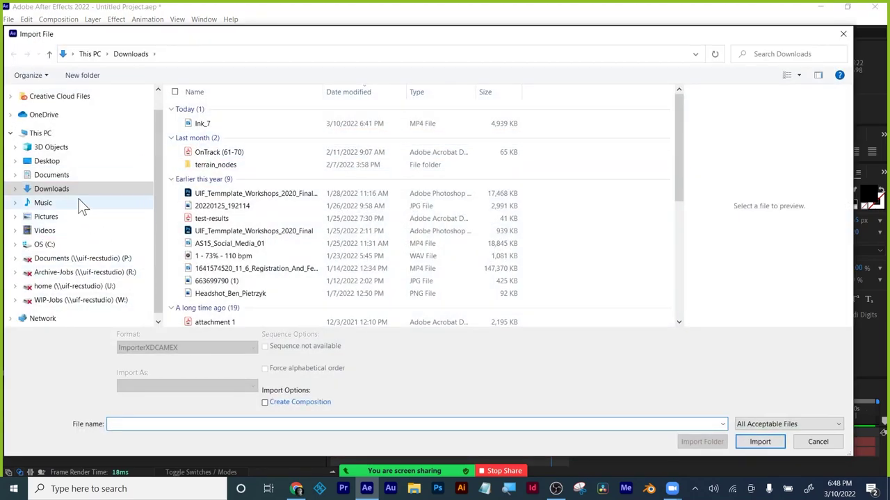
left_click(49, 160)
left_click(221, 109)
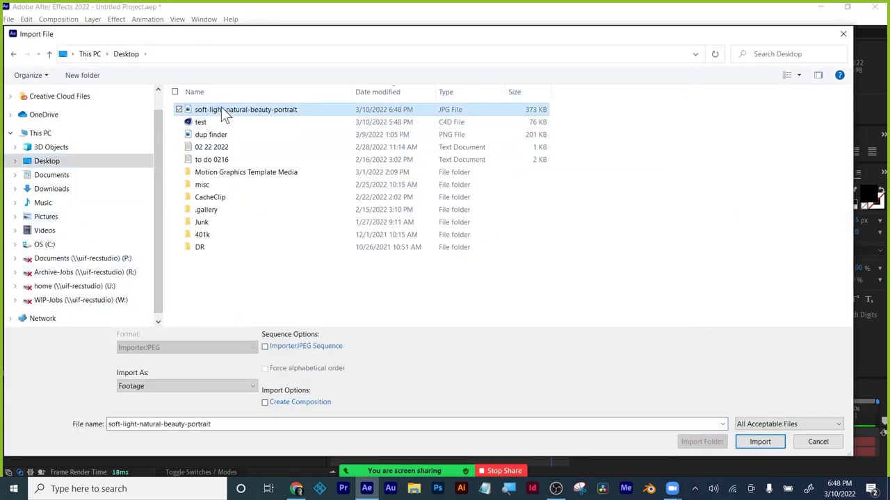
left_click(759, 442)
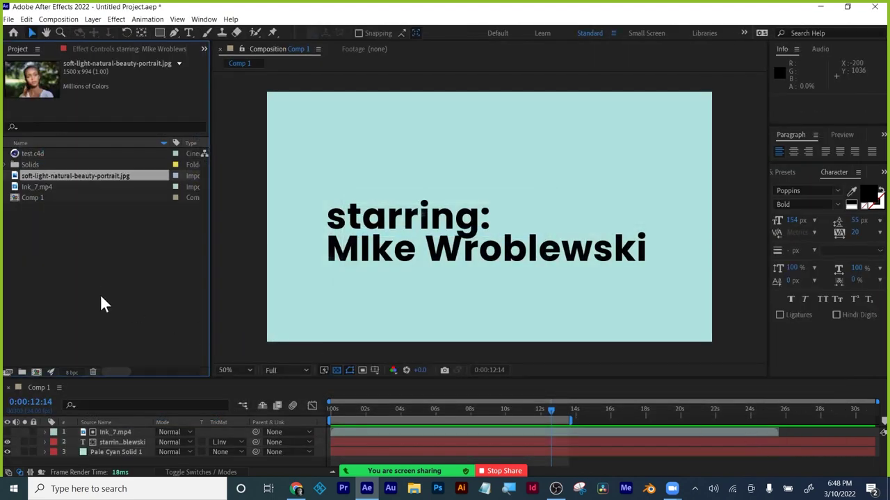
Add the portrait to Comp 1 as the top layer and scale it to 140%.
left_click_drag(63, 179, 116, 430)
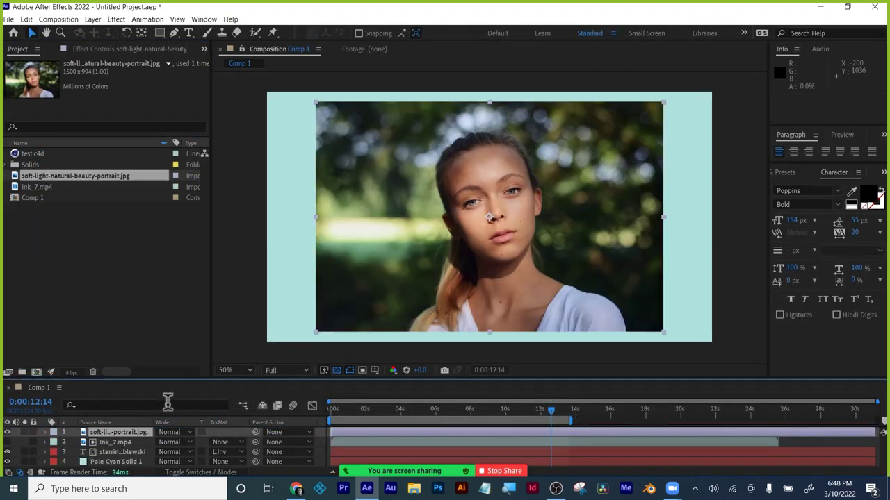
key("s")
left_click_drag(177, 445, 201, 442)
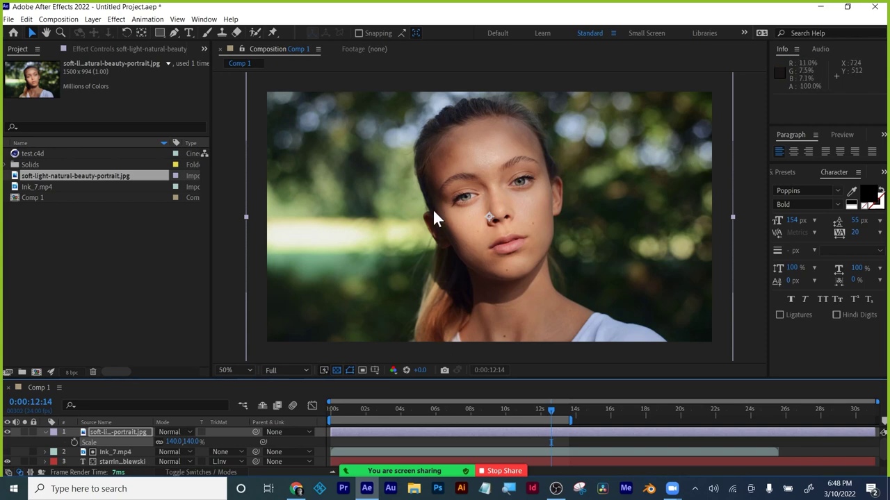
key("comma")
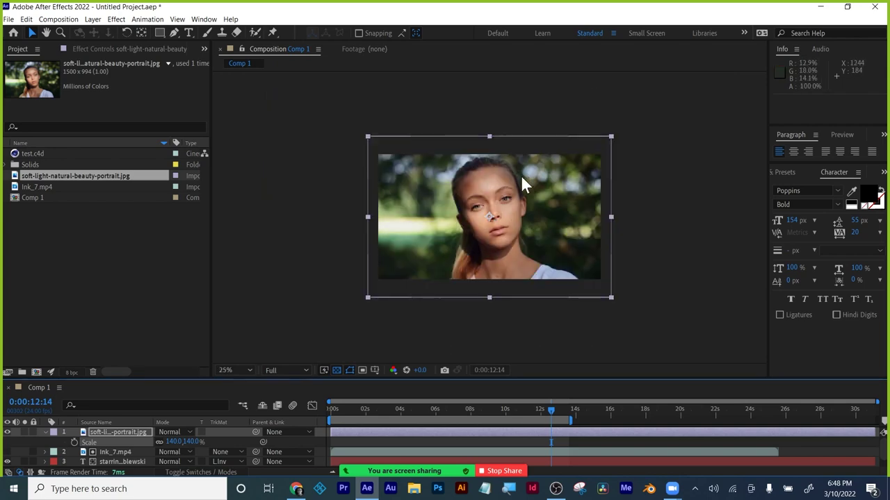
Open the portrait in its own Layer viewer at 50% and close the empty footage view.
double_click(108, 431)
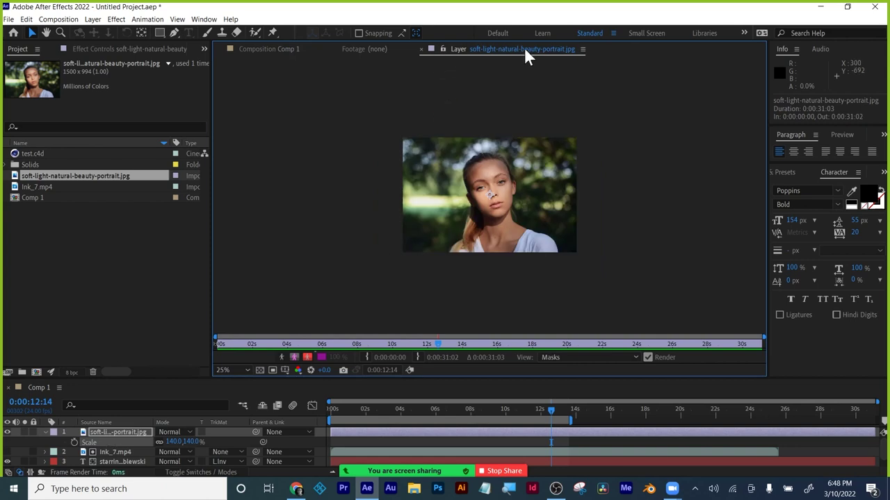
key("period")
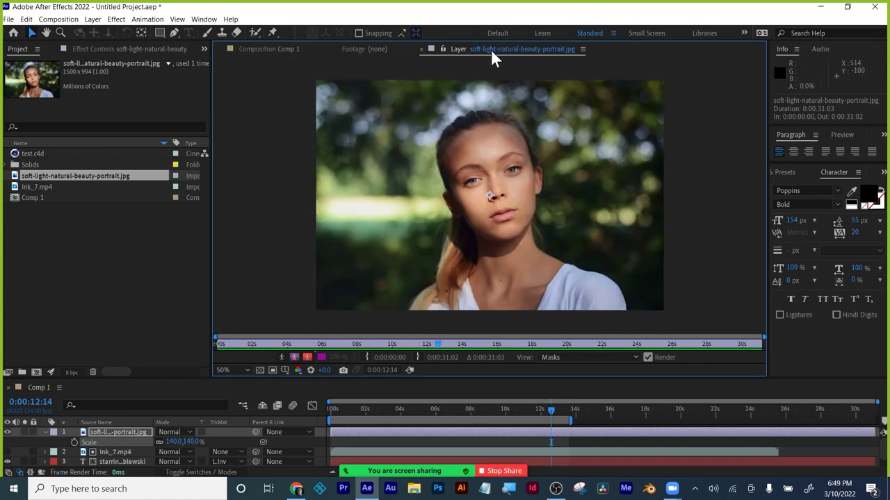
left_click(258, 50)
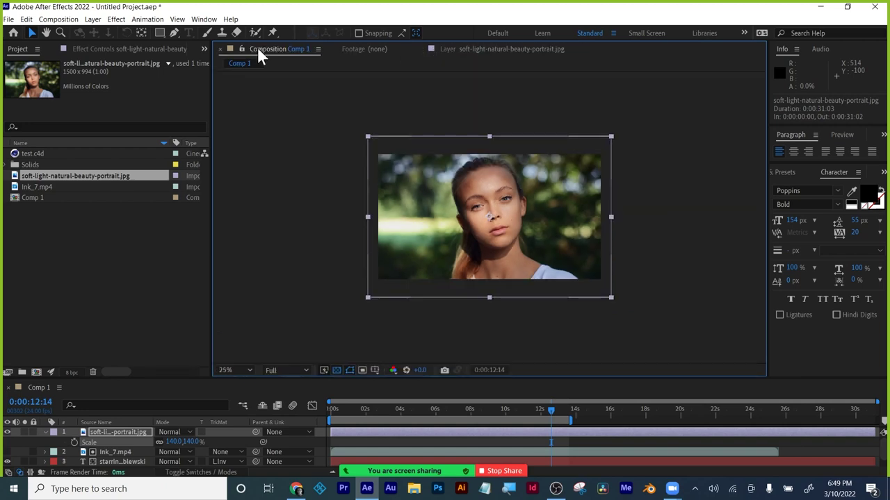
left_click(343, 49)
left_click(334, 48)
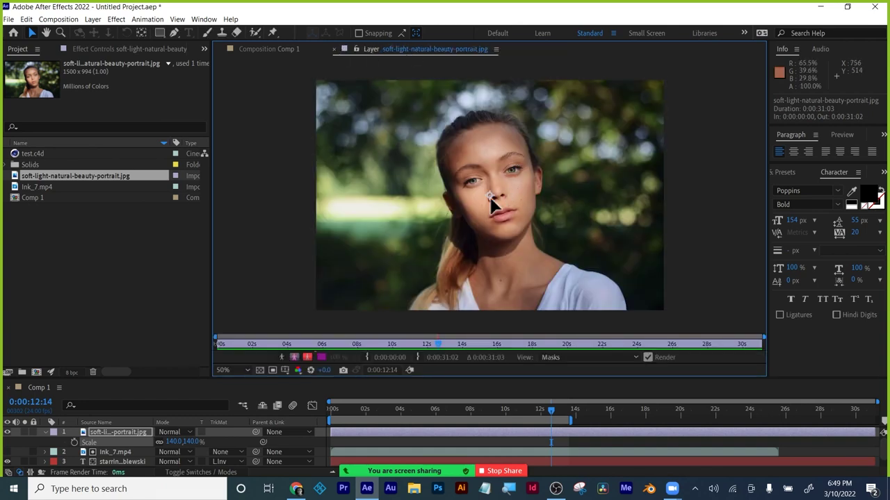
Paint Roto Brush foreground strokes over the woman's face, hair and neck, and set Quality to Best.
left_click(256, 30)
left_click(266, 30)
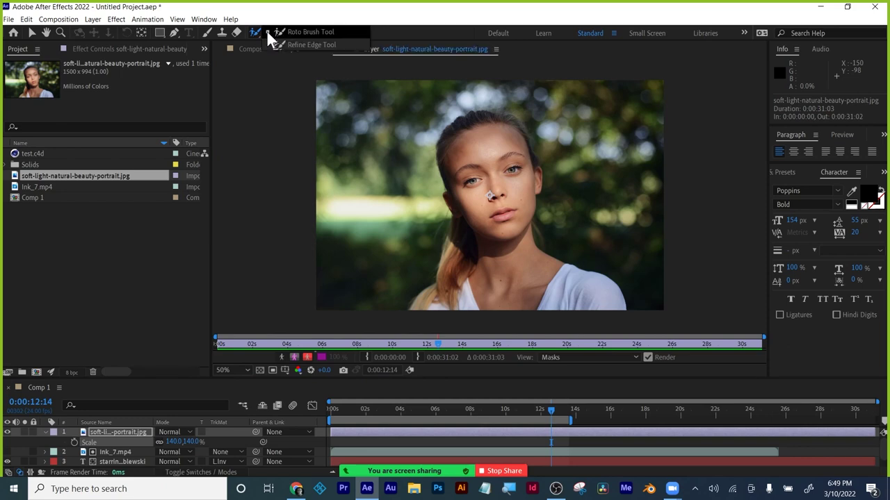
left_click(314, 32)
left_click_drag(484, 141, 506, 300)
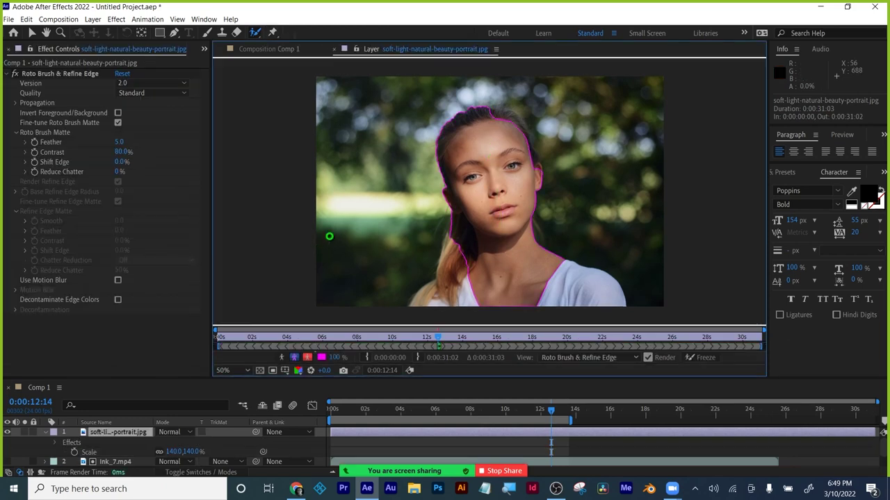
mouse_move(494, 118)
left_mouse_down()
mouse_move(509, 120)
mouse_move(536, 171)
left_mouse_up()
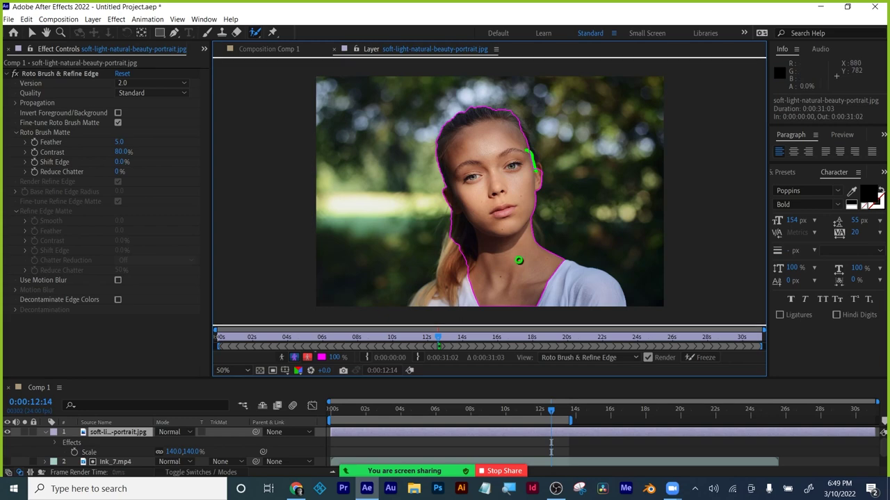
left_click_drag(481, 271, 451, 304)
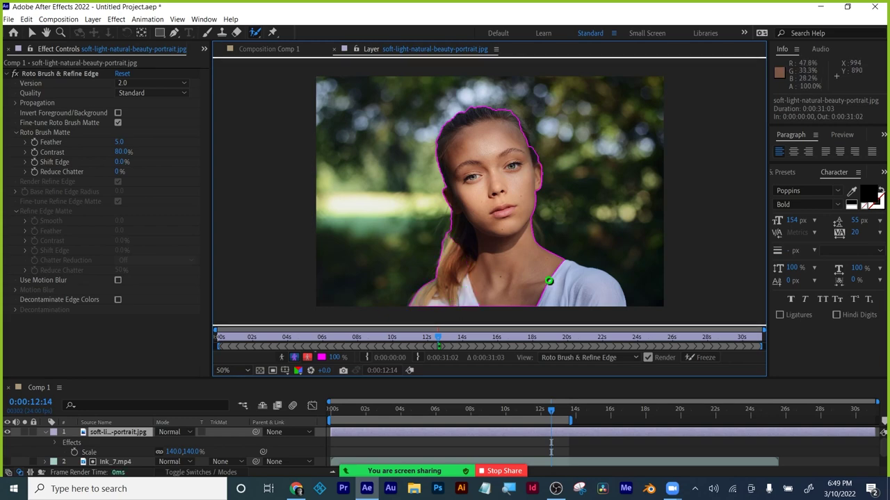
left_click(151, 95)
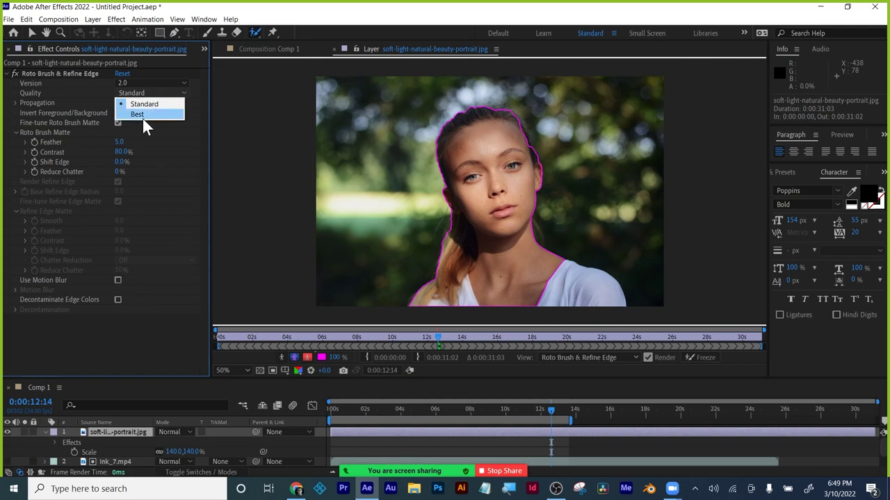
left_click(142, 115)
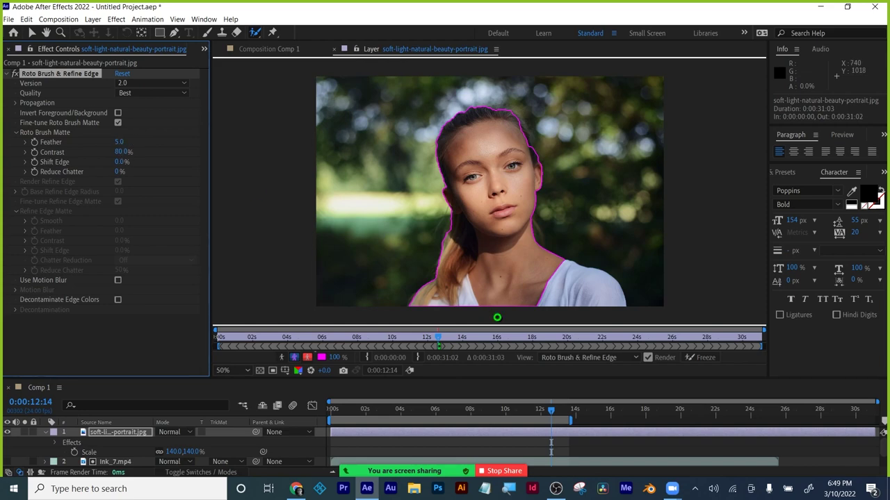
Refine the matte: add her shoulder, subtract stray background near her hairline and temple, set Feather 4.6.
left_click_drag(547, 287, 596, 300)
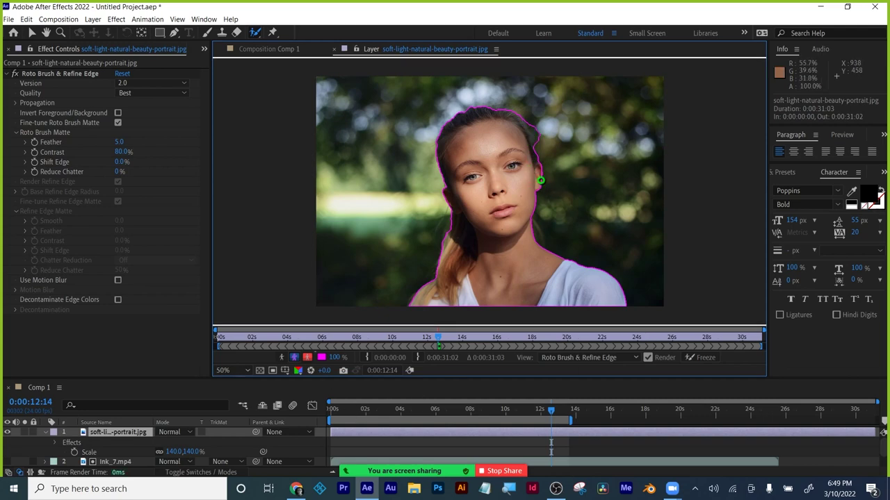
left_click_drag(537, 121, 540, 133, "alt")
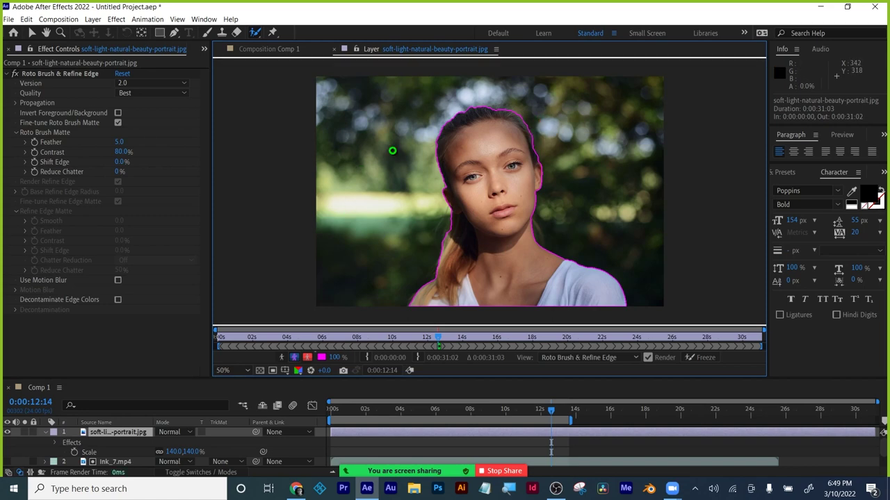
left_click_drag(392, 150, 456, 176)
mouse_move(394, 138)
left_mouse_down("alt")
mouse_move(422, 185)
mouse_move(419, 143)
left_mouse_up("alt")
left_click_drag(426, 159, 434, 174, "alt")
mouse_move(354, 153)
left_mouse_down("alt")
mouse_move(422, 169)
mouse_move(429, 159)
mouse_move(422, 165)
left_mouse_up("alt")
mouse_move(119, 145)
left_mouse_down()
mouse_move(252, 141)
mouse_move(123, 153)
left_mouse_up()
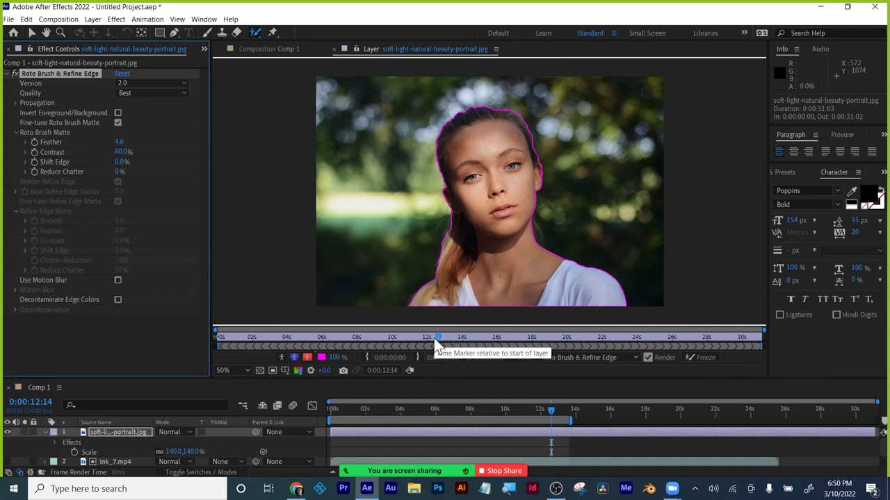
left_click_drag(434, 338, 205, 337)
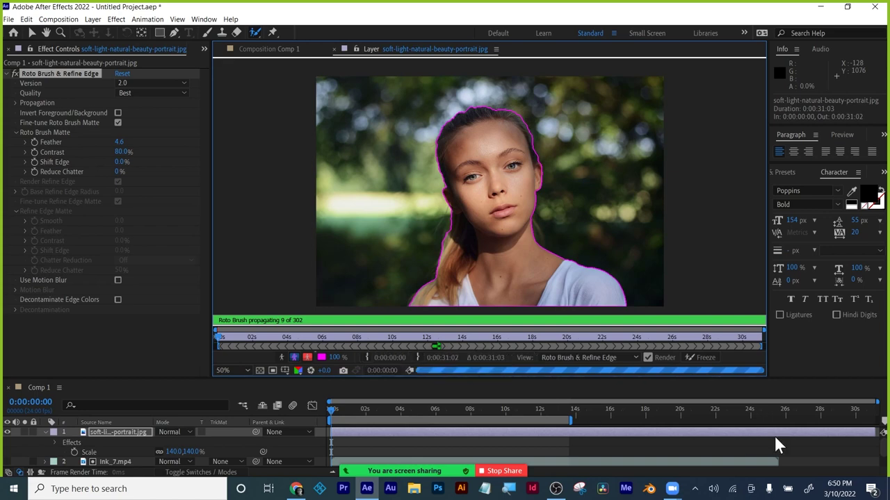
Trim the portrait layer's out point to 0:00:00:13, making it 14 frames long.
mouse_move(870, 429)
left_mouse_down()
mouse_move(364, 430)
mouse_move(336, 422)
left_mouse_up()
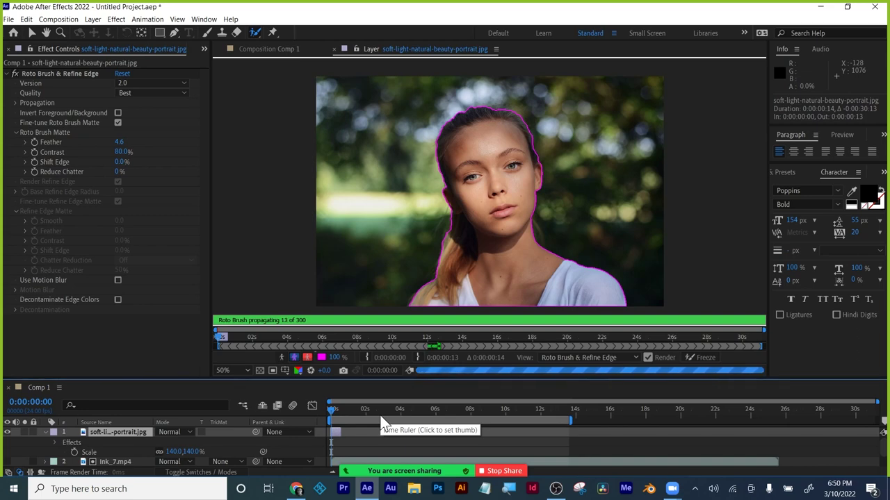
Freeze the Roto Brush propagation, then bring up the Windows Start button's shortcut menu.
left_click(696, 359)
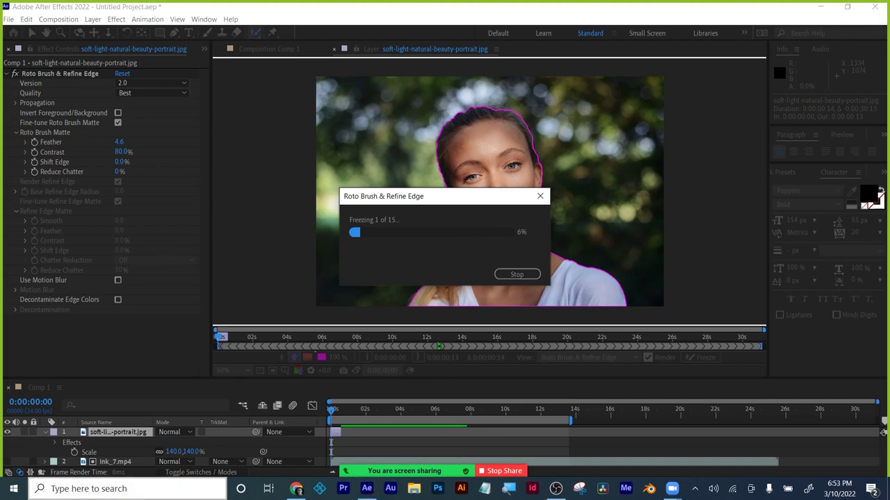
right_click(18, 491)
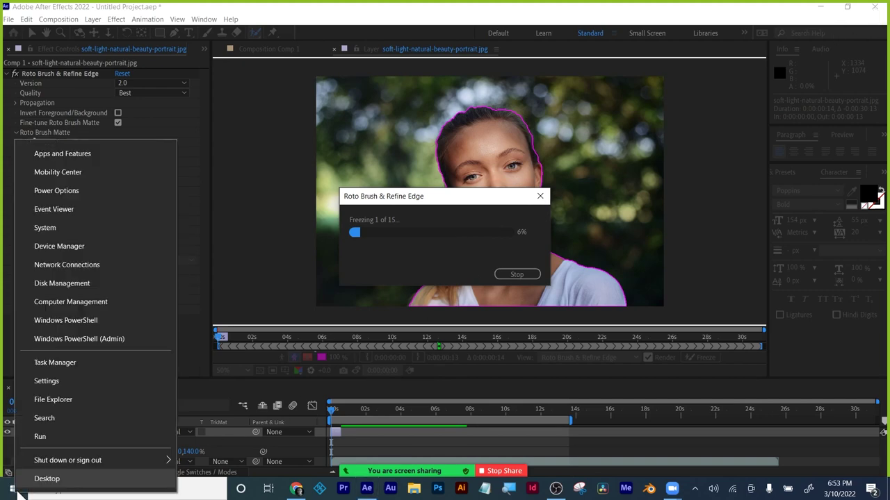
End the unresponsive Adobe After Effects 2022 task in Task Manager, close it, and relaunch After Effects.
left_click(46, 479)
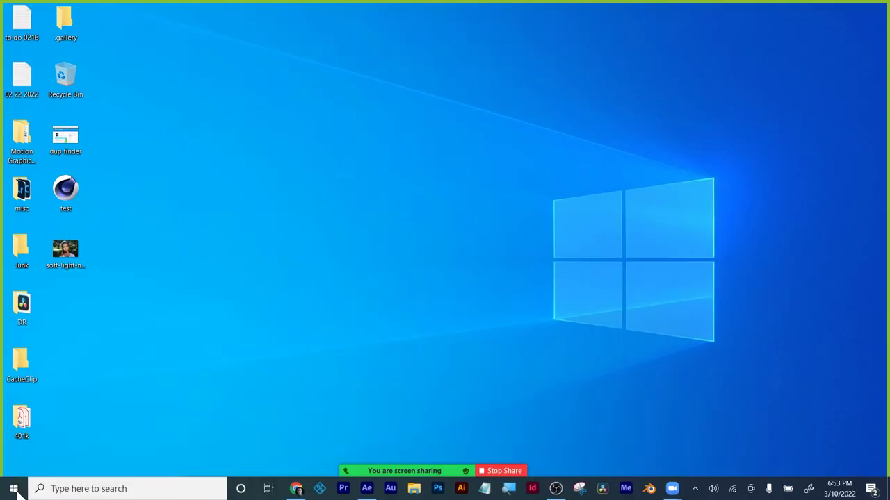
key("super+d")
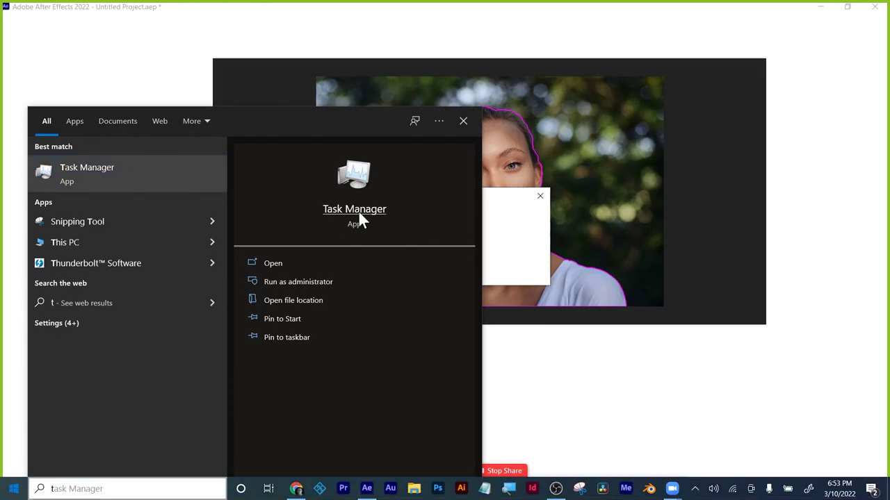
left_click(358, 212)
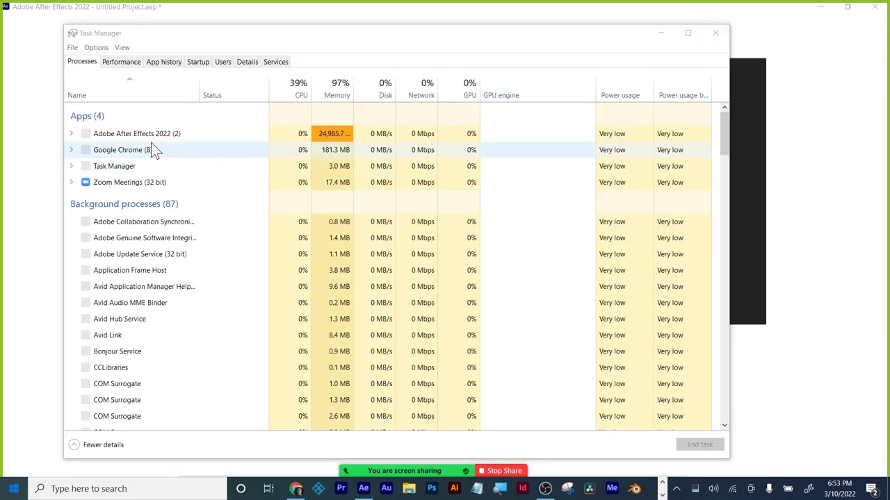
left_click(143, 136)
left_click(702, 448)
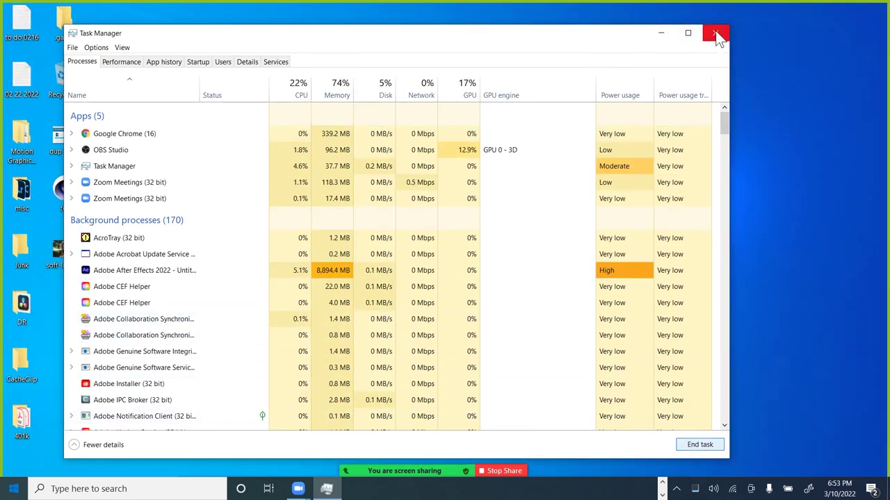
left_click(714, 32)
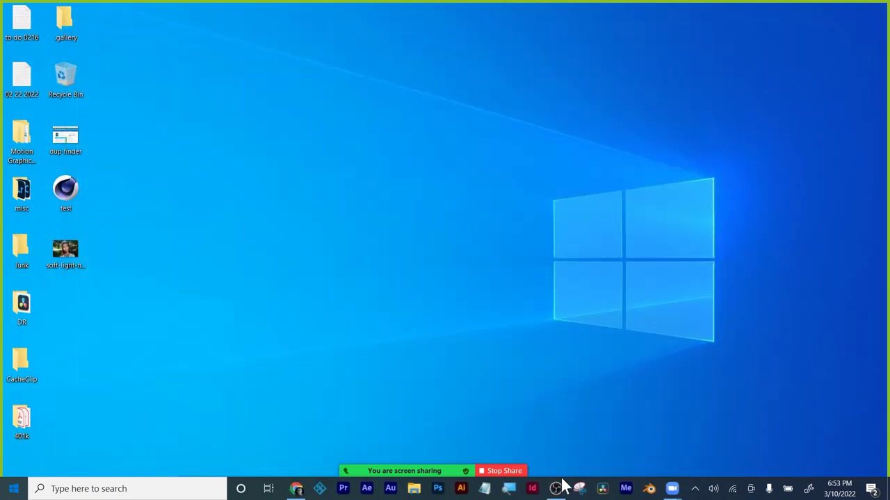
left_click(366, 489)
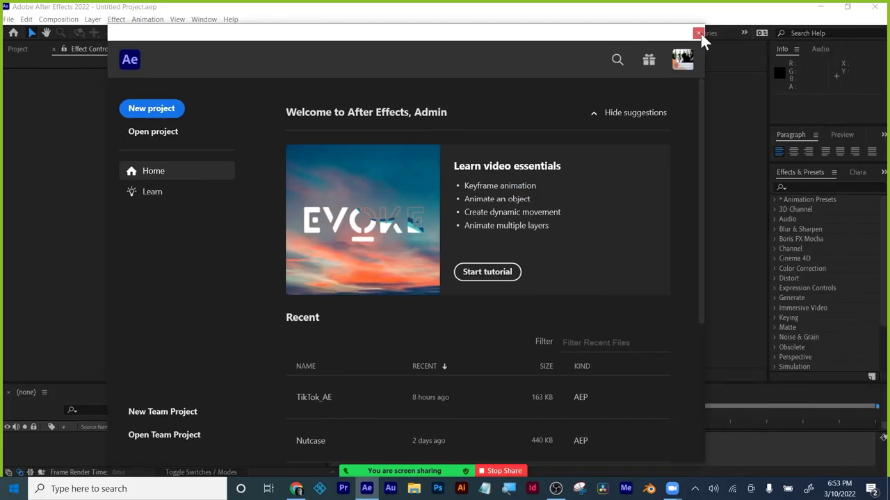
Close Home, purge all memory and the 139 MB disk cache, then open Import File.
left_click(697, 33)
left_click(19, 49)
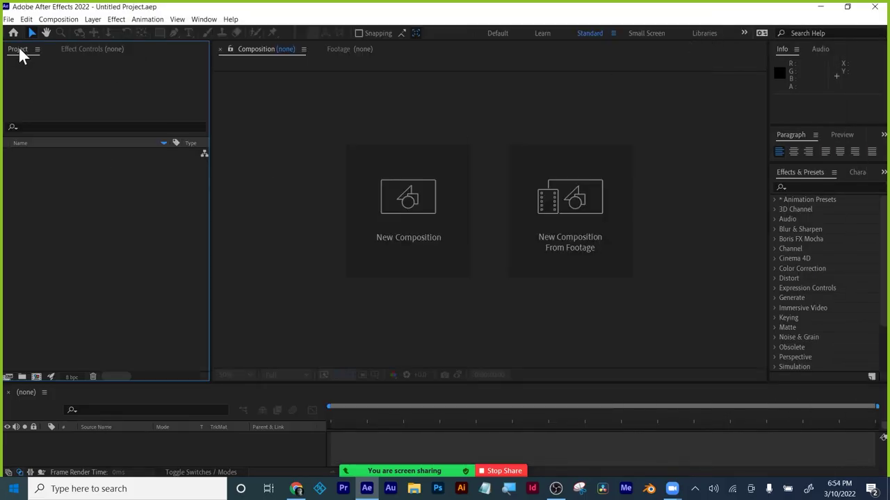
left_click(26, 19)
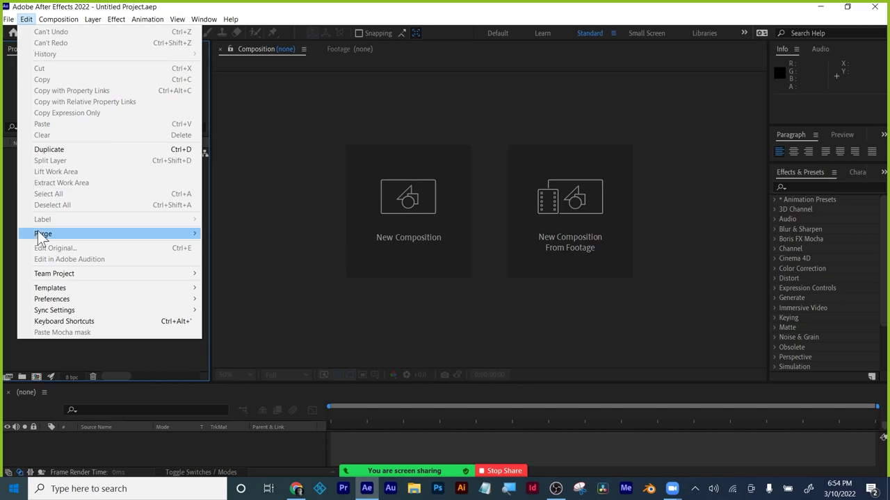
mouse_move(42, 233)
left_click(230, 232)
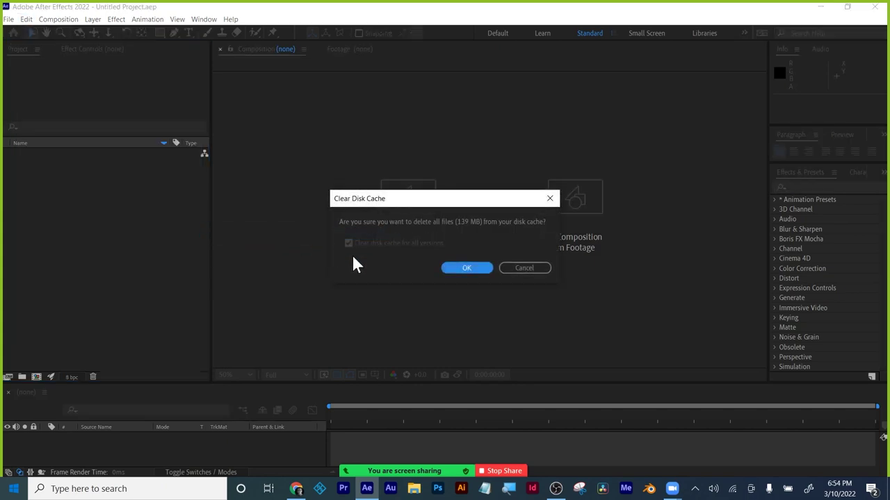
left_click(451, 269)
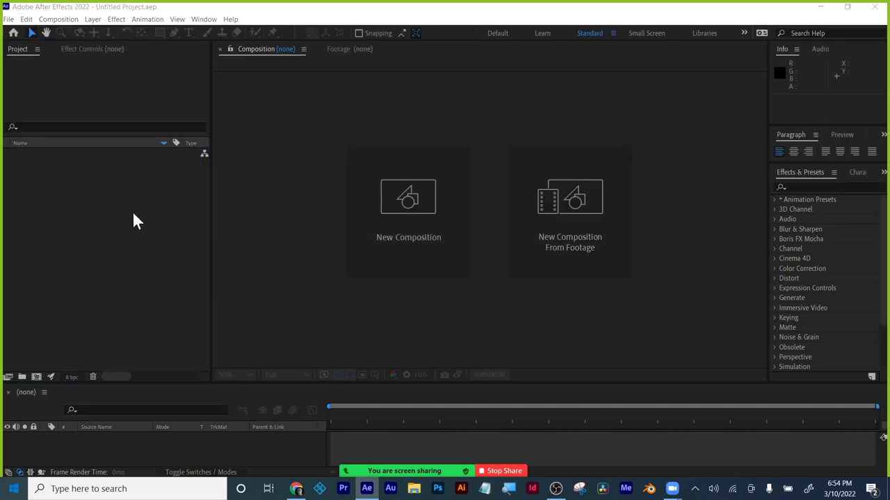
double_click(133, 214)
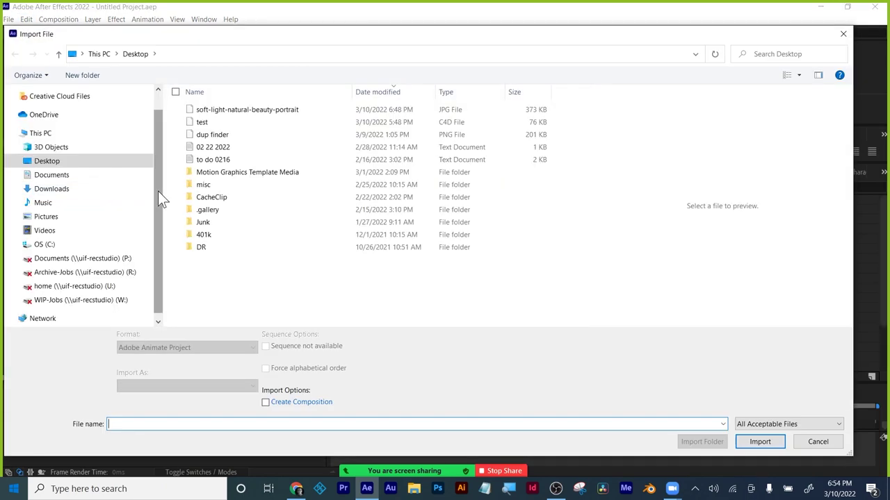
Import the soft-light-natural-beauty-portrait JPG, build a composition from it, and switch to Chrome.
double_click(222, 112)
left_click_drag(43, 153, 36, 376)
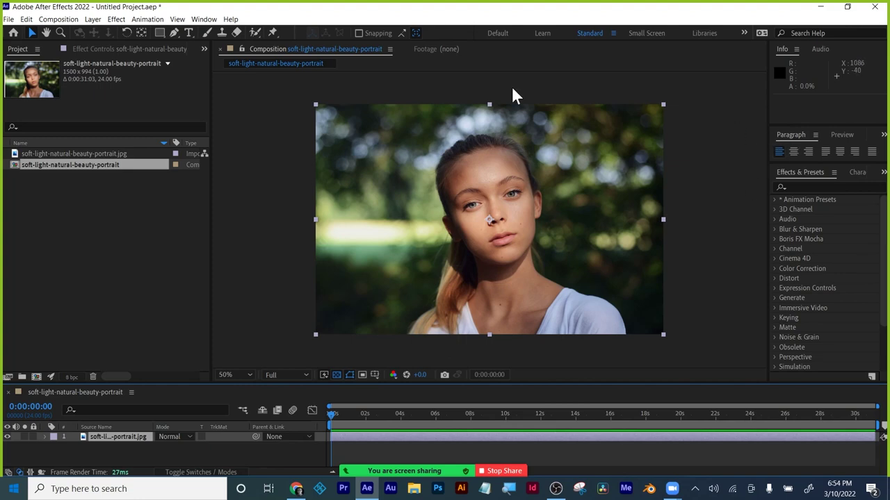
left_click(203, 19)
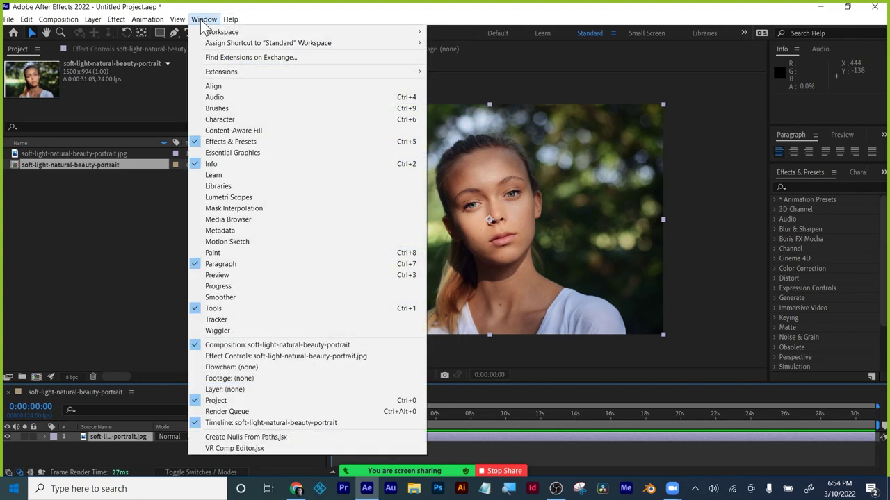
left_click(203, 21)
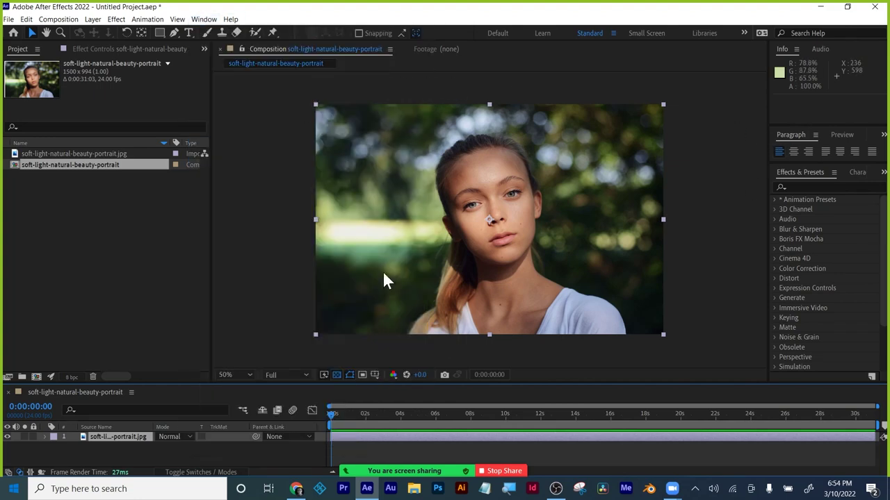
left_click(298, 490)
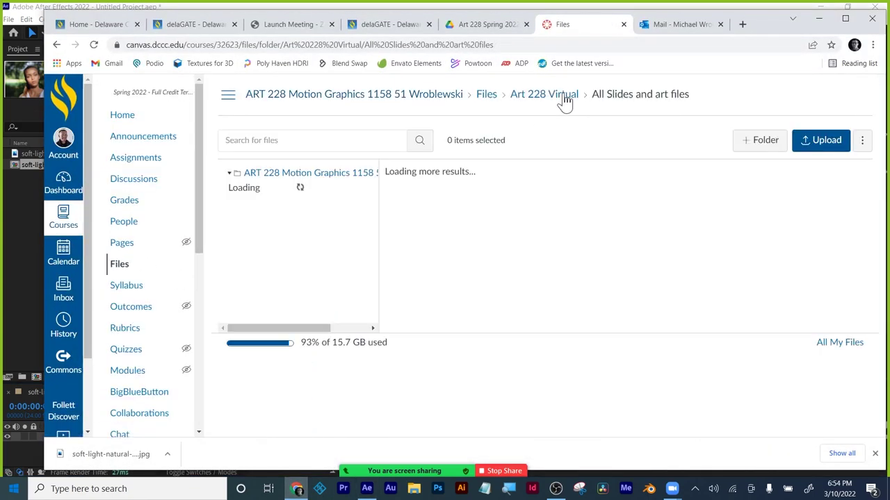
Navigate from Art 228 Virtual through reference files to the HomeWork_02 reference materials folder.
left_click(565, 101)
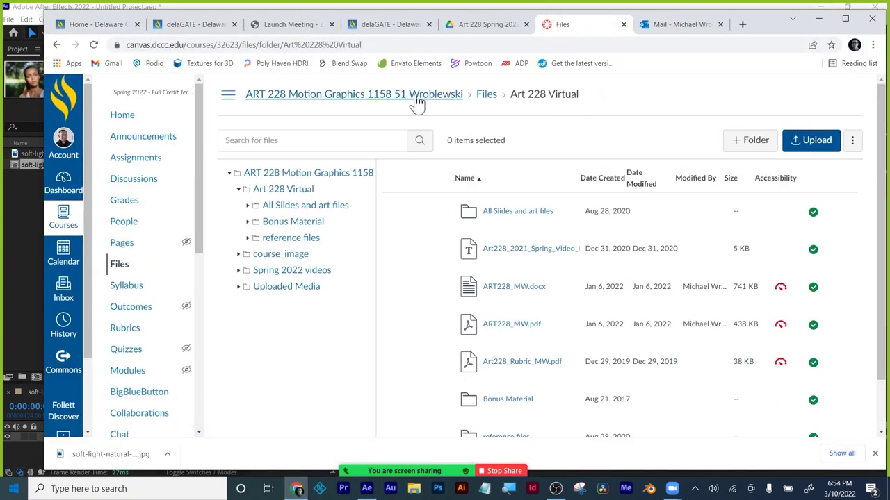
scroll(564, 312, "down", 2)
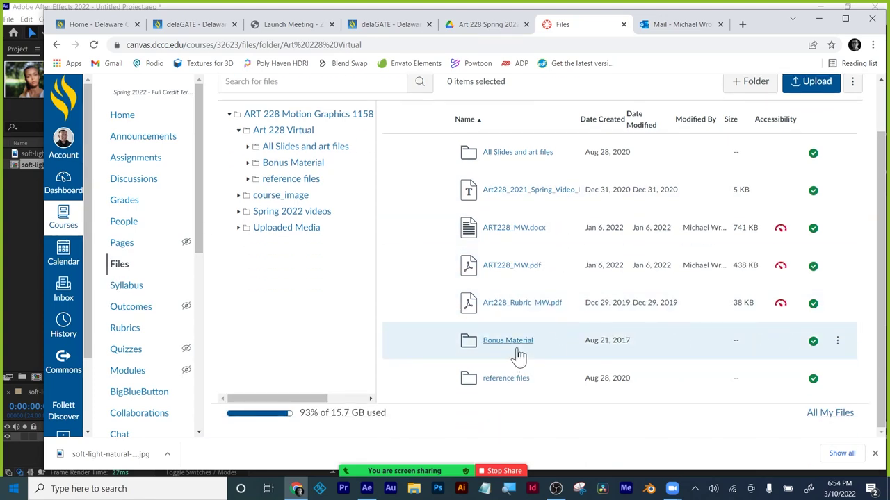
left_click(505, 381)
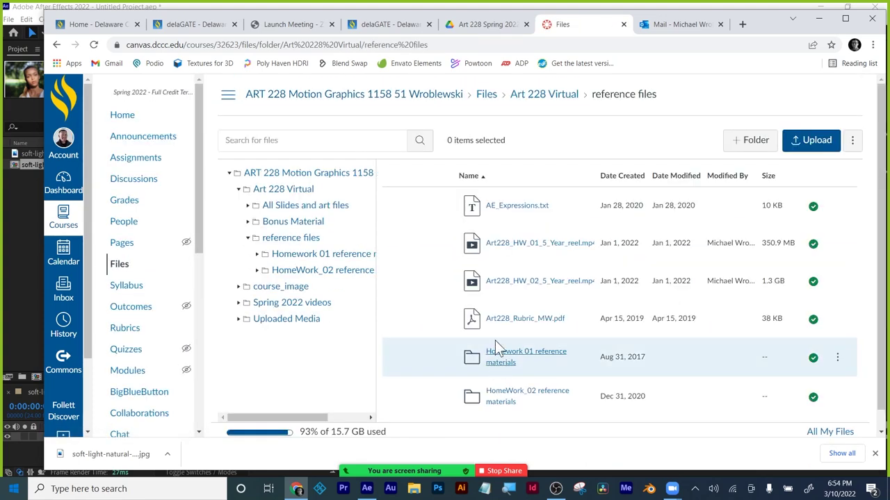
scroll(497, 337, "down", 1)
left_click(507, 381)
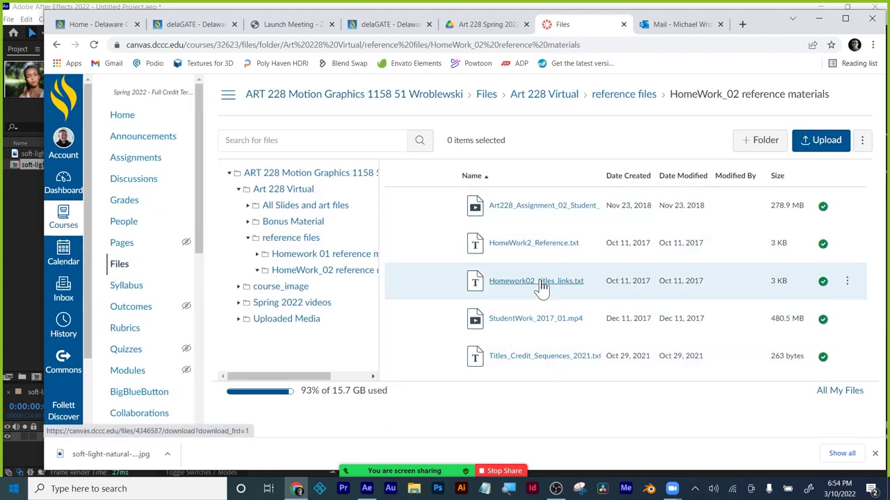
Preview and close HomeWork2_Reference.txt, then return to After Effects.
left_click(534, 242)
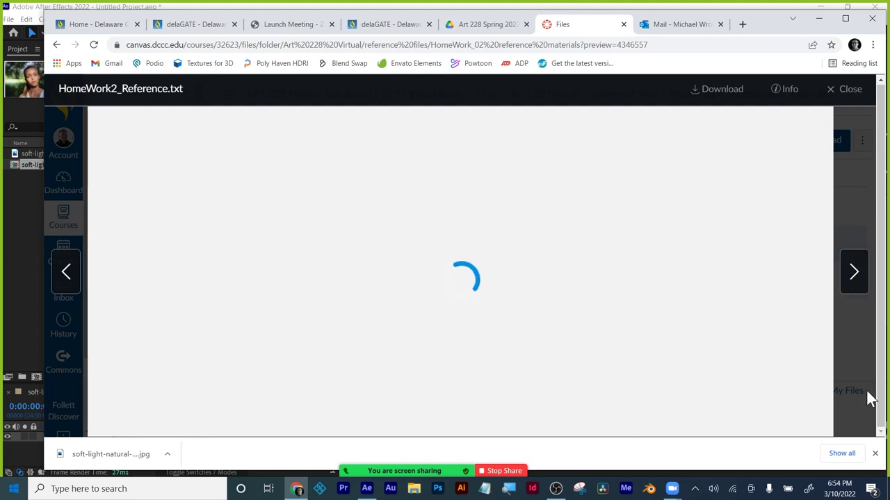
left_click(848, 89)
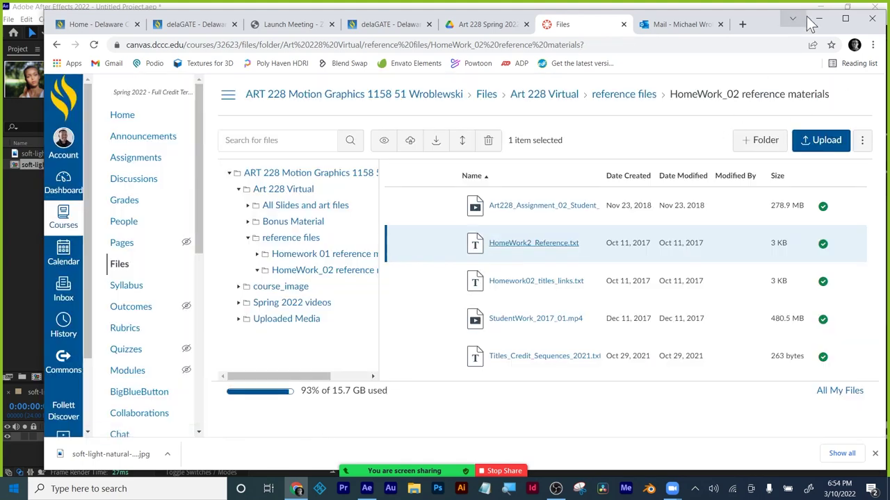
left_click(367, 488)
left_click(204, 19)
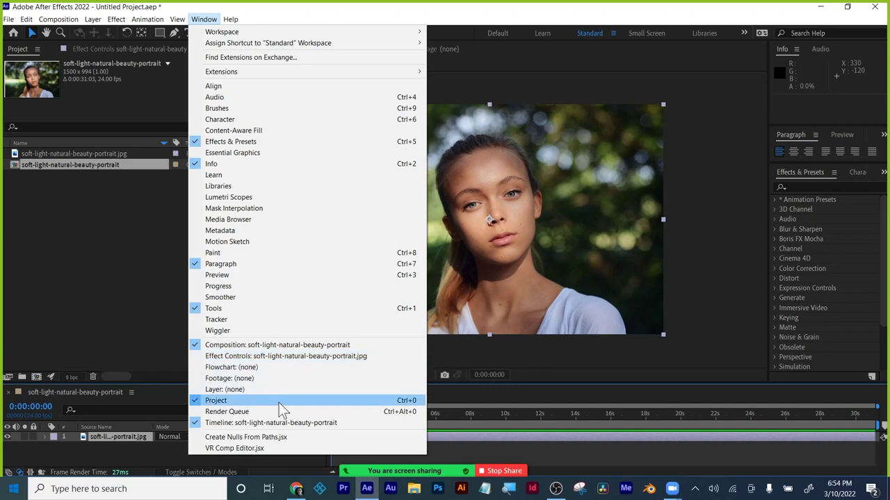
Give the timeline more height and maximize then restore the Info panel.
left_click(660, 18)
left_click(803, 171)
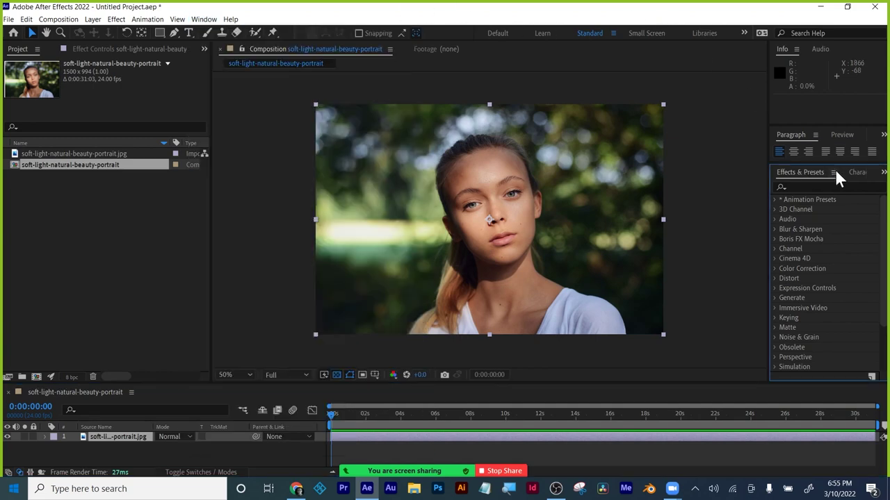
left_click_drag(800, 381, 818, 387)
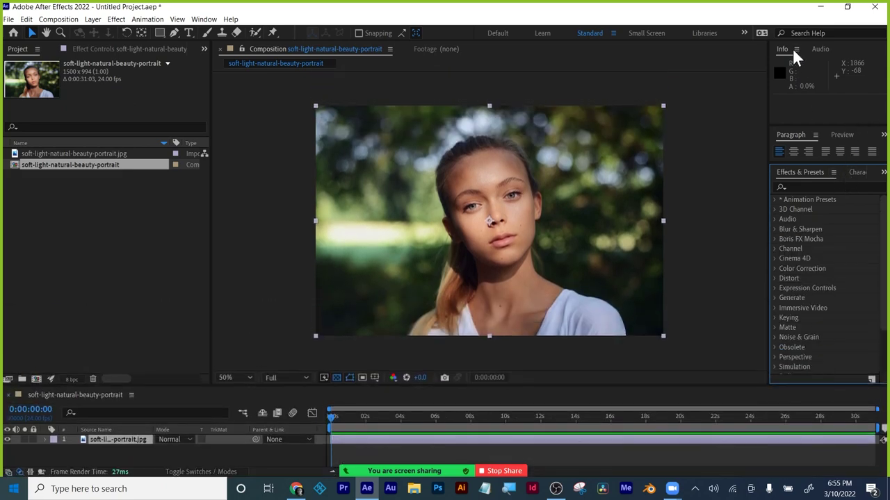
left_click(795, 49)
left_click_drag(797, 50, 854, 55)
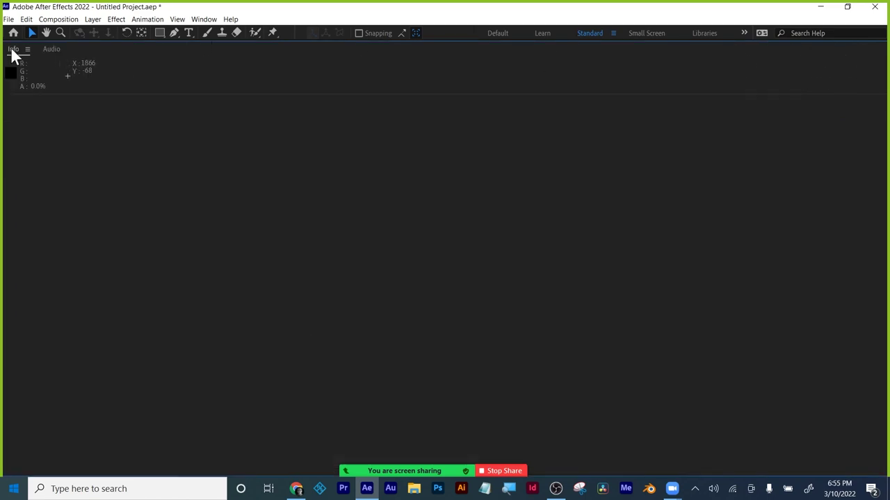
left_click_drag(10, 47, 147, 51)
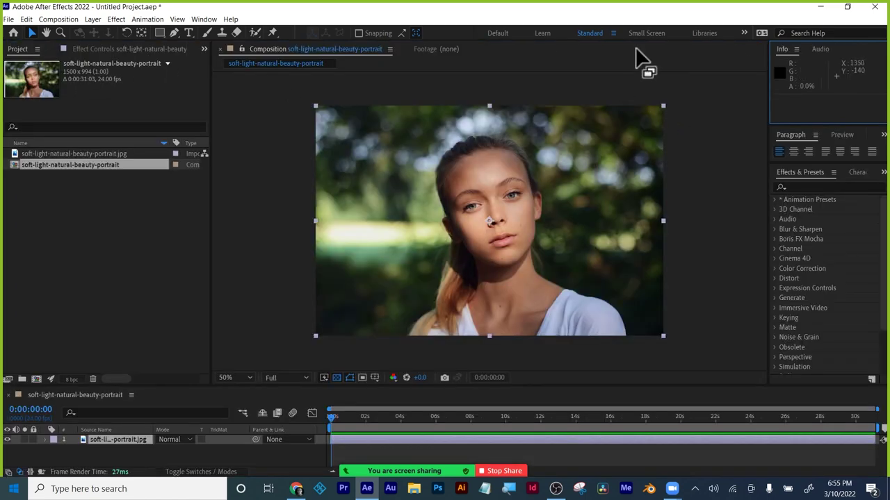
Open the Content-Aware Fill panel from the Window menu and dock it under Info.
left_click(201, 19)
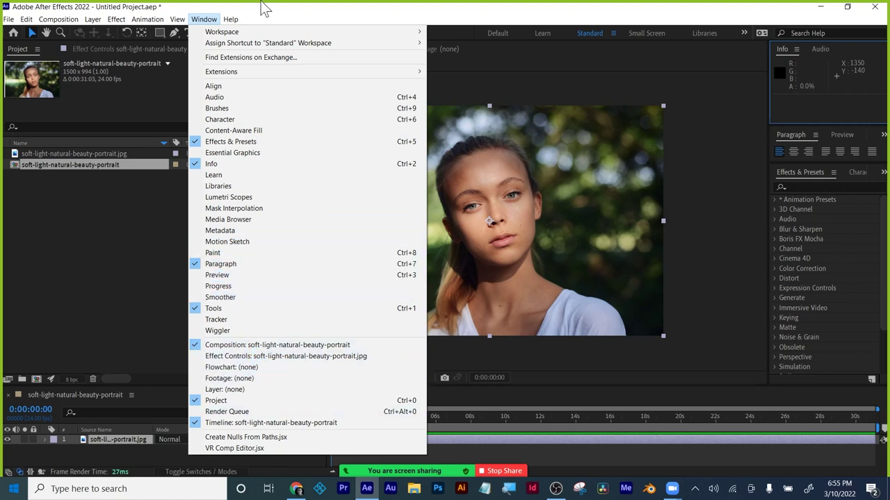
left_click(250, 131)
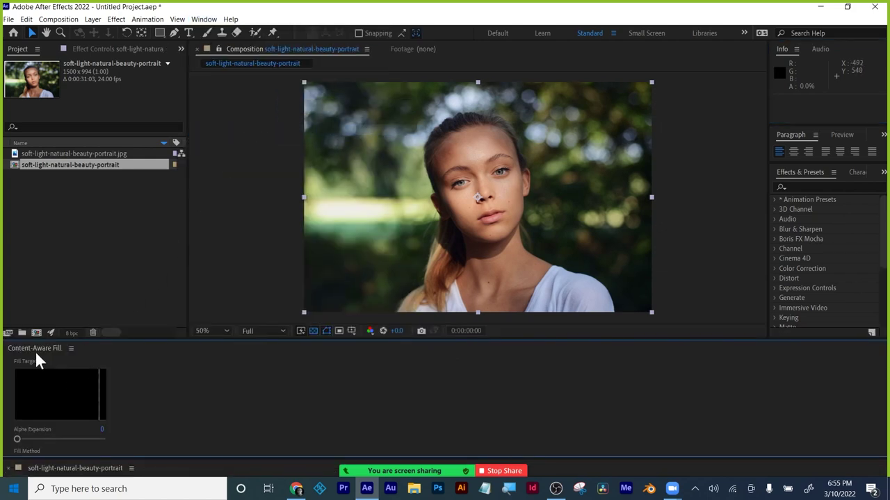
left_click(203, 19)
left_click(175, 59)
left_click_drag(32, 350, 811, 73)
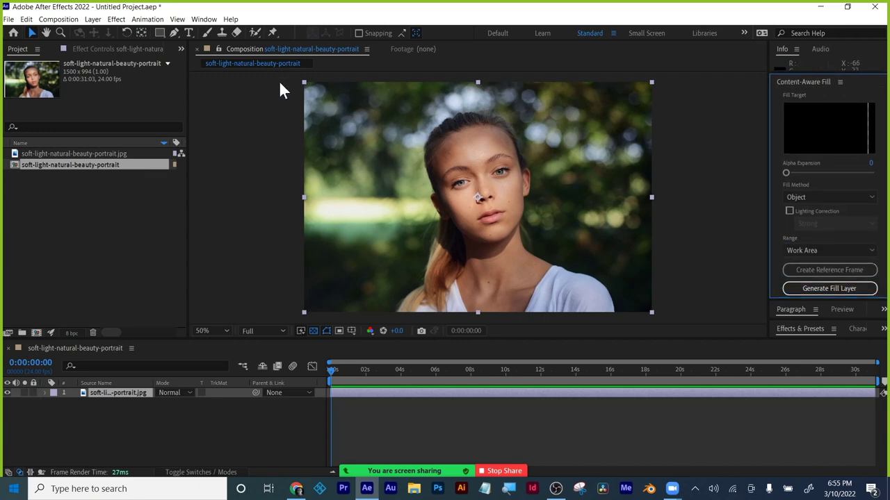
Draw a rectangular mask around the woman, keeping fill method Object and range Work Area.
left_click(163, 33)
mouse_move(378, 102)
left_mouse_down()
mouse_move(536, 308)
mouse_move(622, 318)
left_mouse_up()
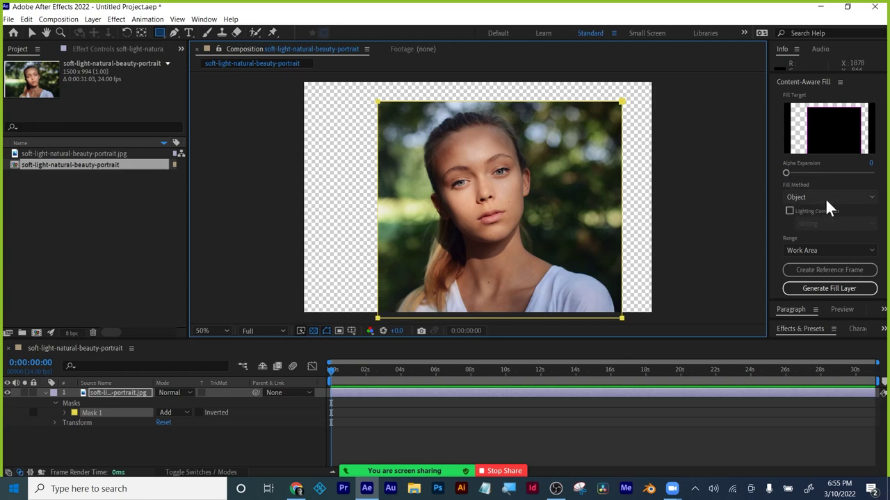
left_click(825, 198)
left_click(825, 199)
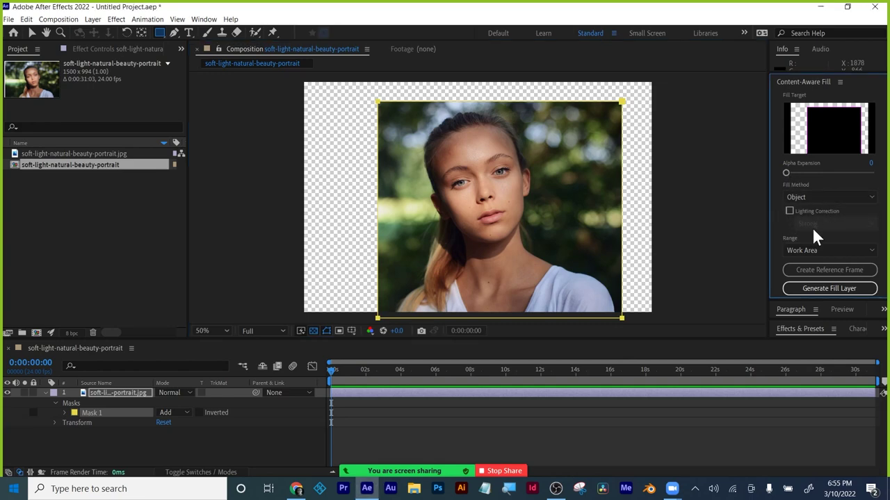
left_click(812, 247)
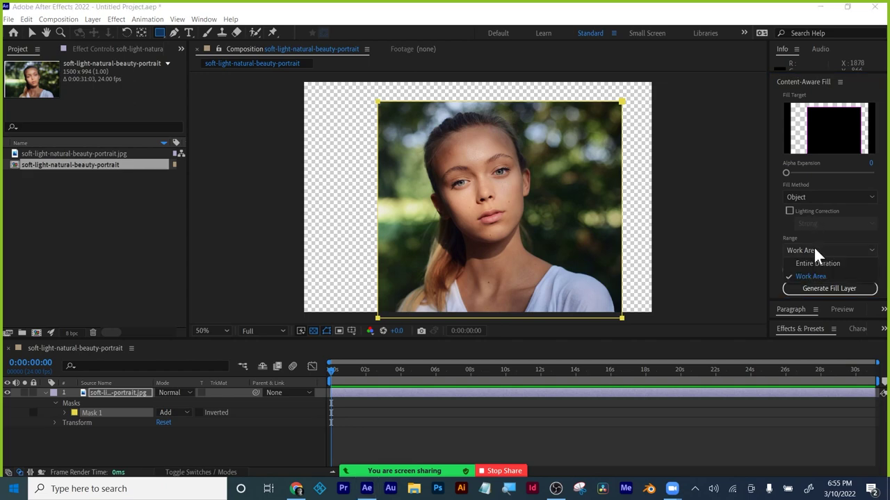
left_click(811, 276)
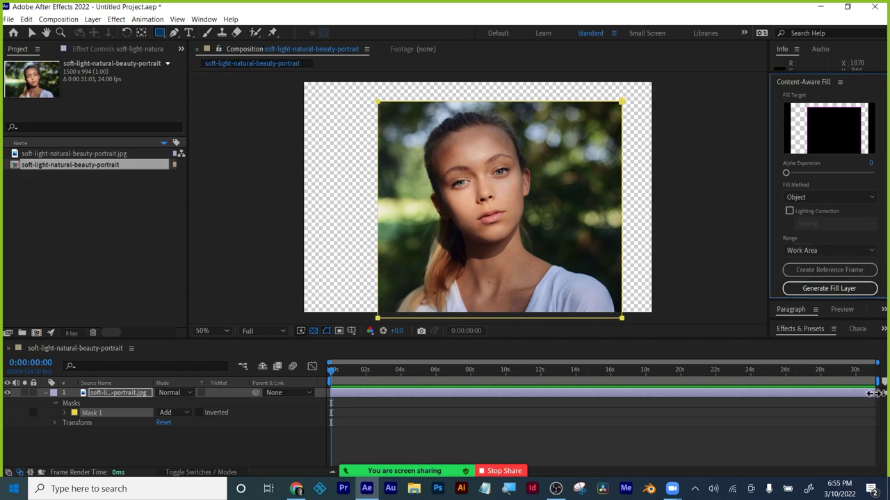
Trim the portrait layer and work area to about 0.5 s and return to frame 0.
left_click_drag(870, 396, 338, 394)
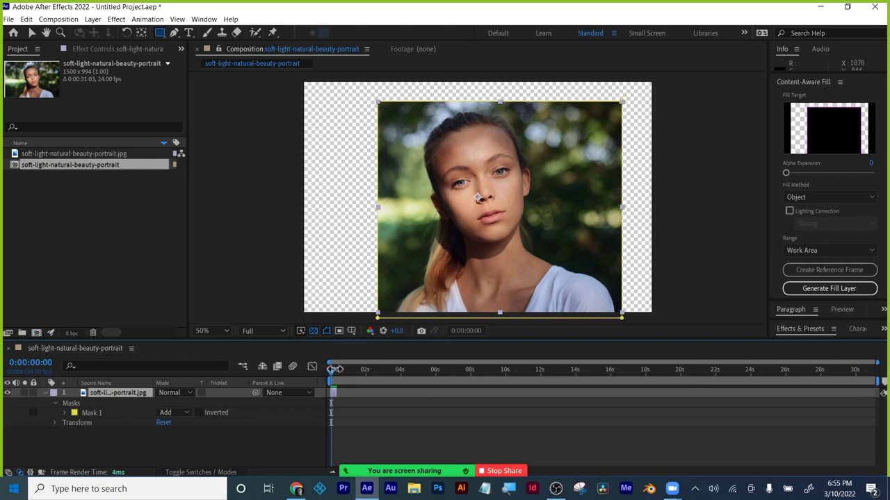
left_click_drag(879, 384, 332, 392)
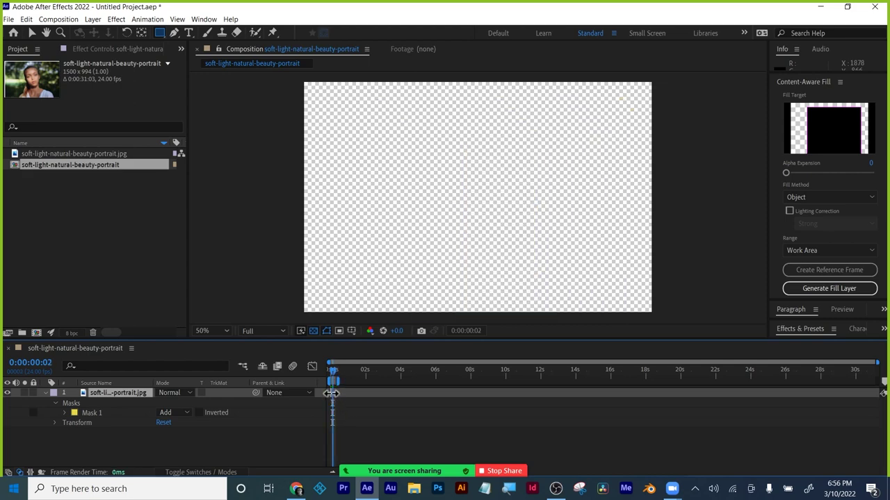
left_click(331, 370)
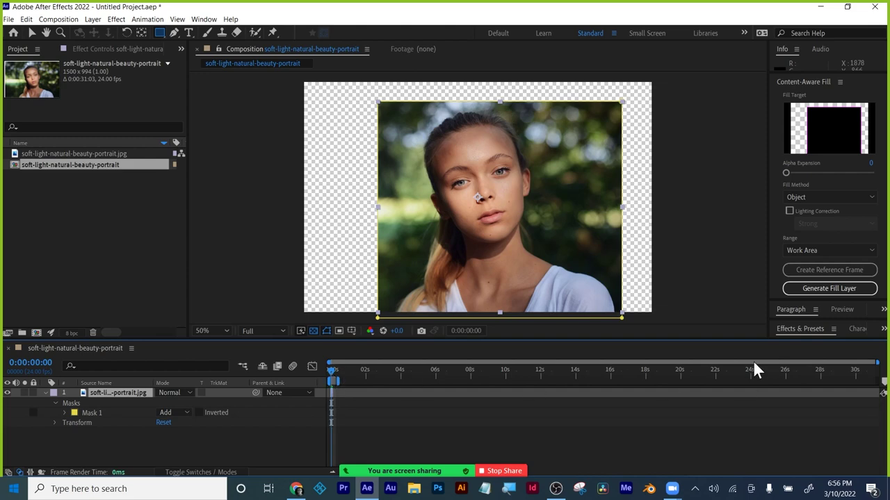
left_click(830, 250)
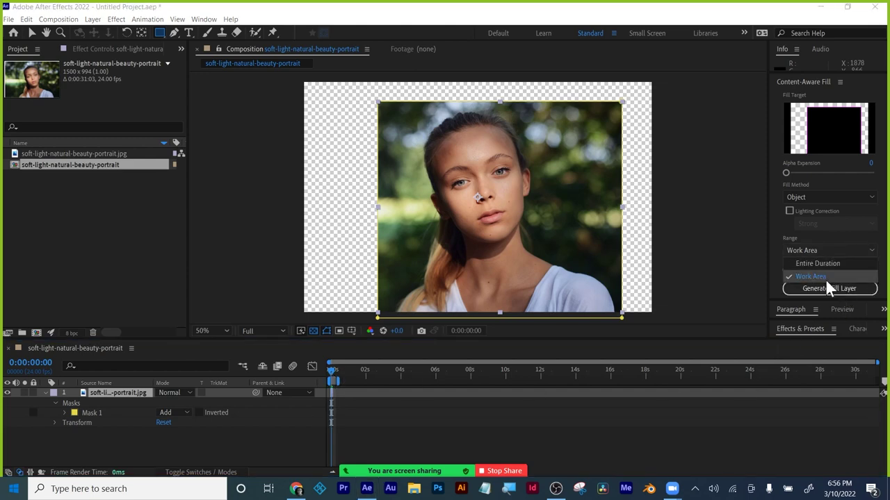
left_click(825, 277)
left_click(343, 381)
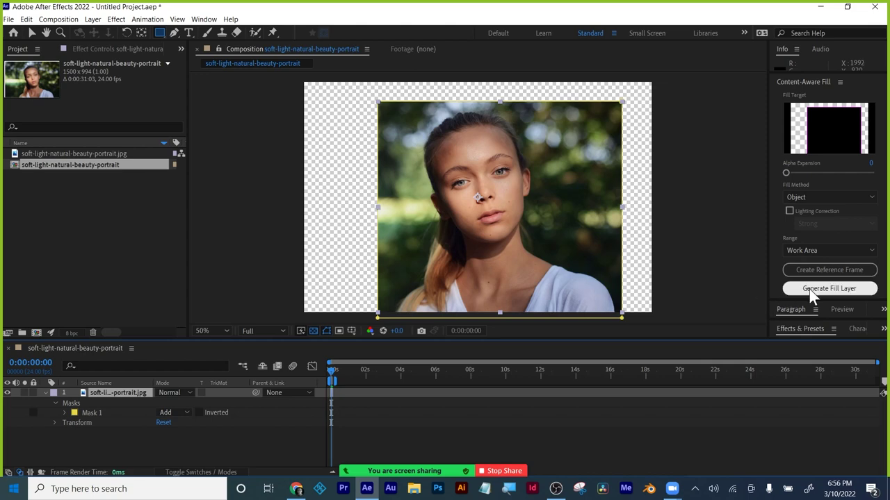
Create a reference frame, save the project as 'test 1' on the Desktop, and generate the fill layer.
left_click(818, 269)
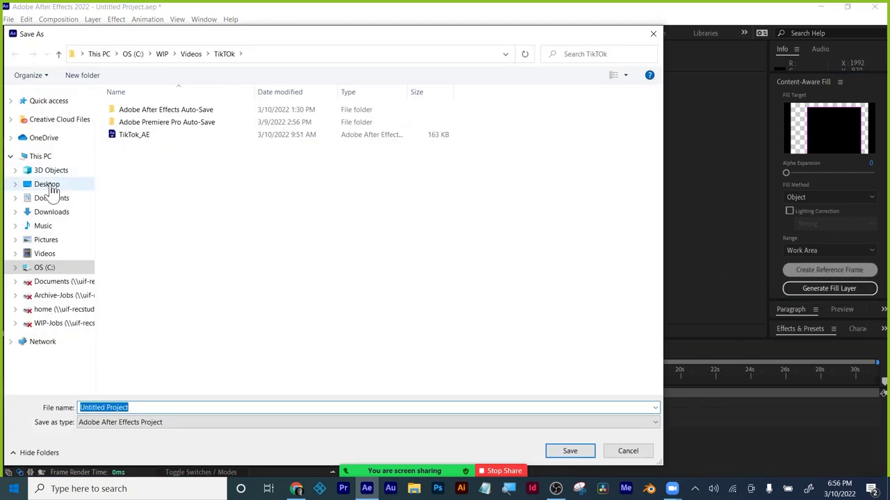
left_click(48, 185)
key("ctrl+shift+Left")
key("ctrl+shift+Left")
type("tes")
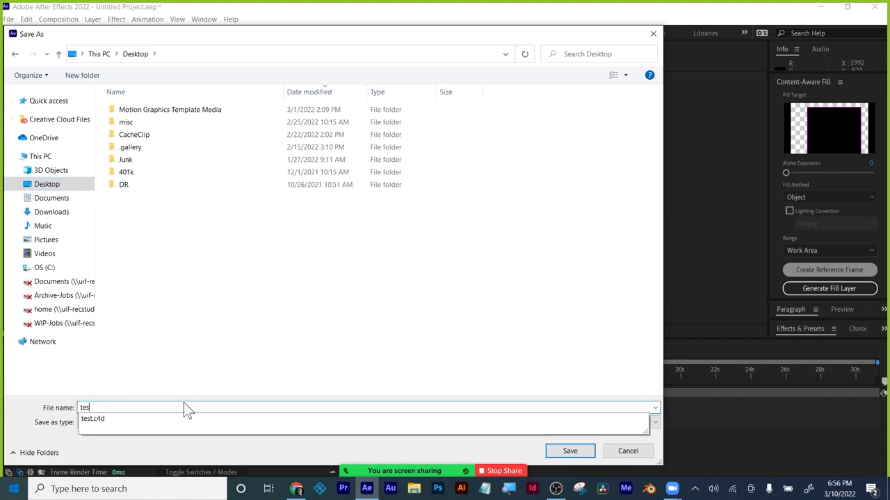
type("t 1")
left_click(567, 450)
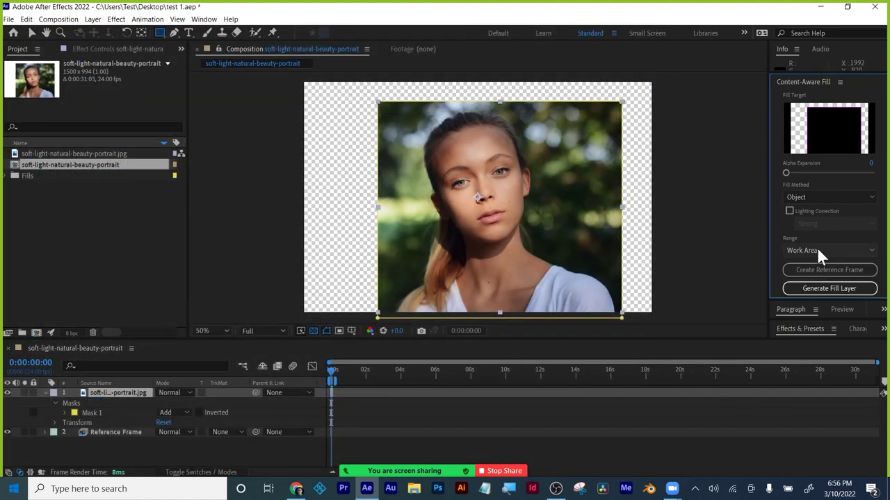
left_click(818, 291)
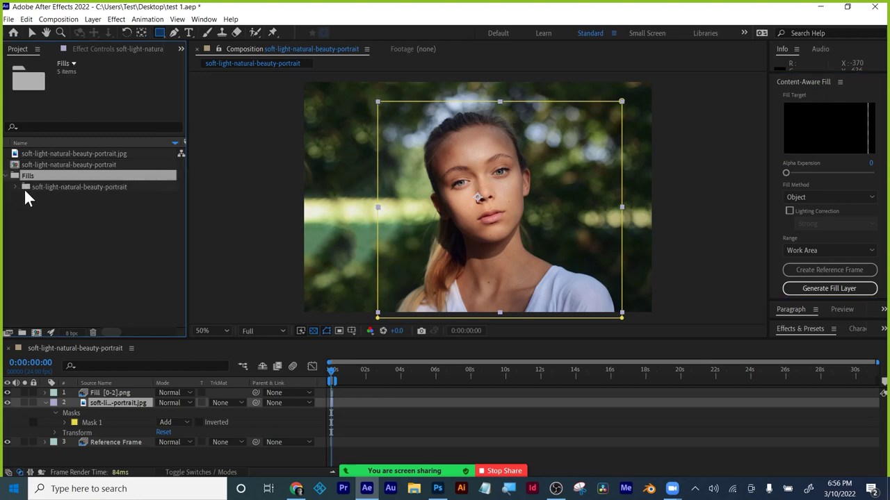
Cancel the Import dialog and expand Fills > portrait > 000001 to select Fill [0-2].png.
key("ctrl+i")
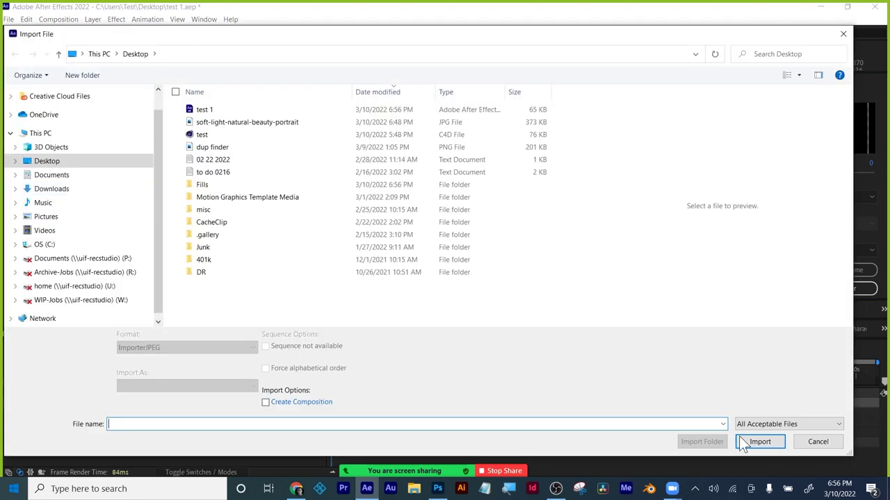
left_click(806, 445)
left_click(16, 187)
left_click(26, 197)
left_click(70, 209)
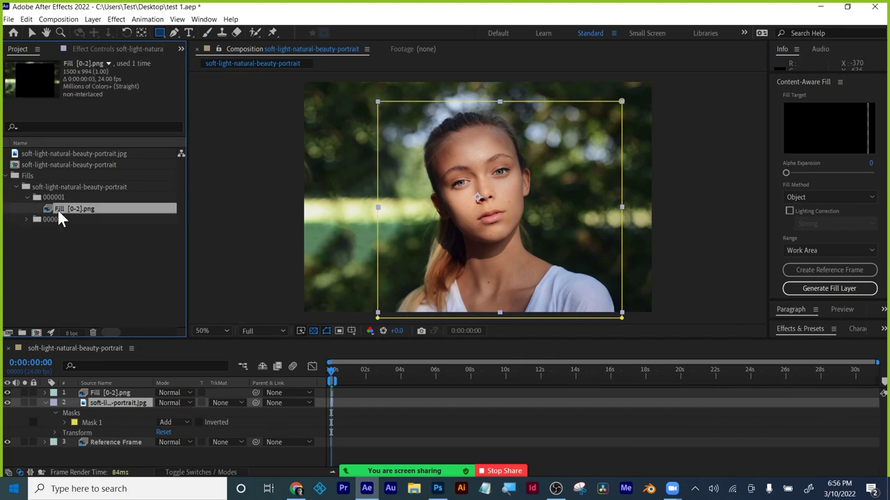
Compare the Reference Frame with Fill [0-2].png and enlarge the composition viewer.
left_click(26, 220)
left_click(52, 229)
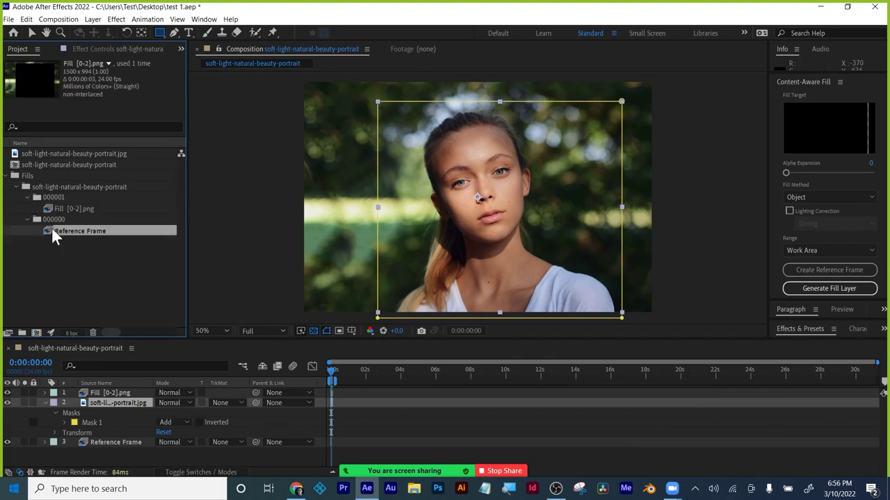
left_click(56, 209)
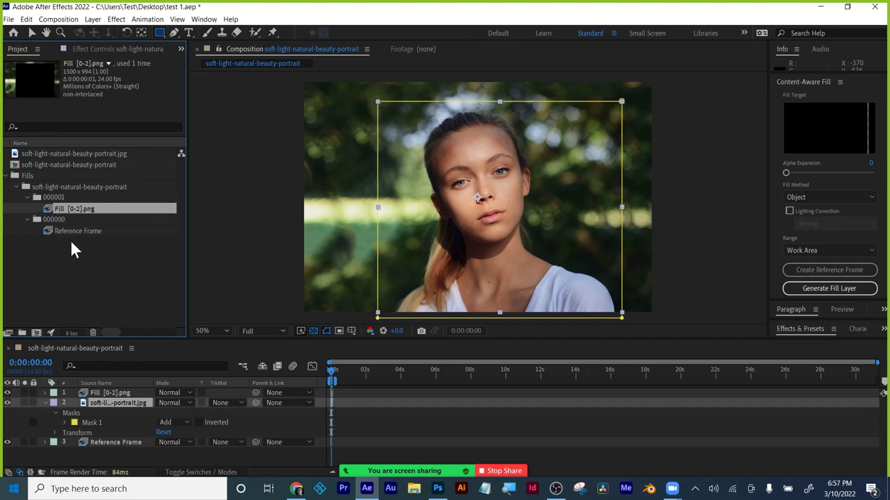
left_click(67, 231)
left_click(67, 210)
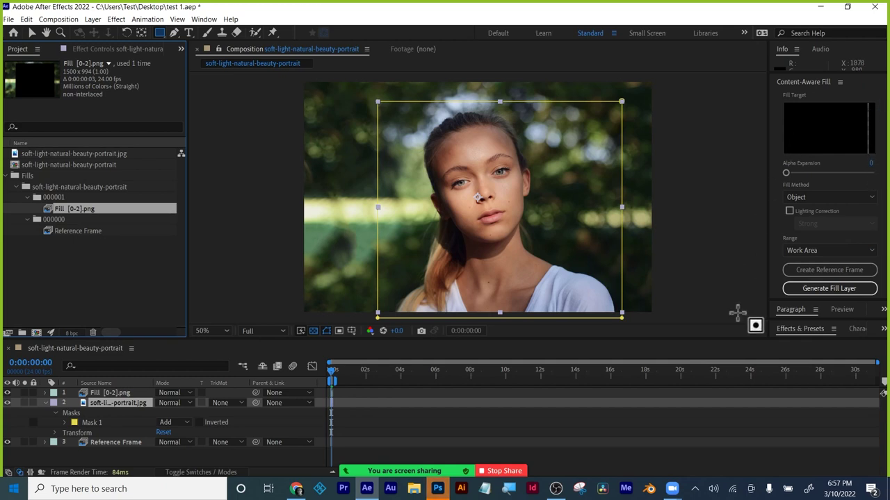
left_click_drag(806, 339, 799, 408)
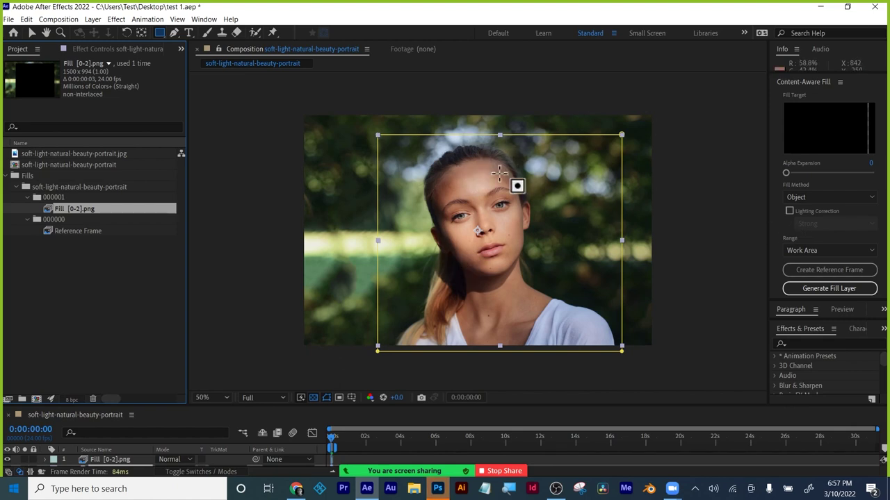
left_click(845, 197)
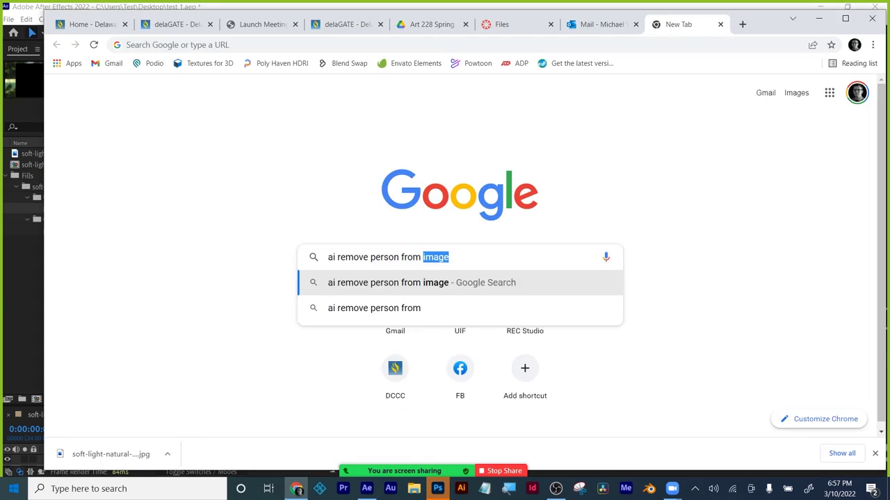
Search Google for 'ai remove person from video' and skim the results.
type("video")
key("Return")
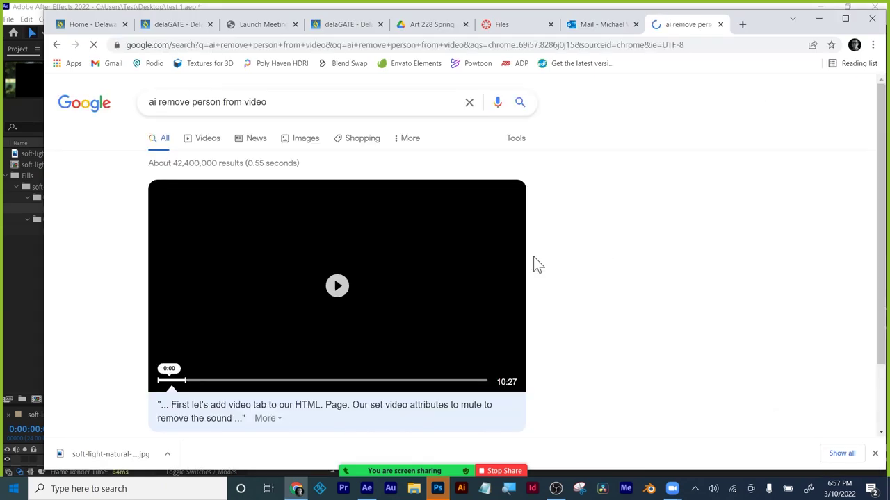
scroll(572, 336, "down", 1)
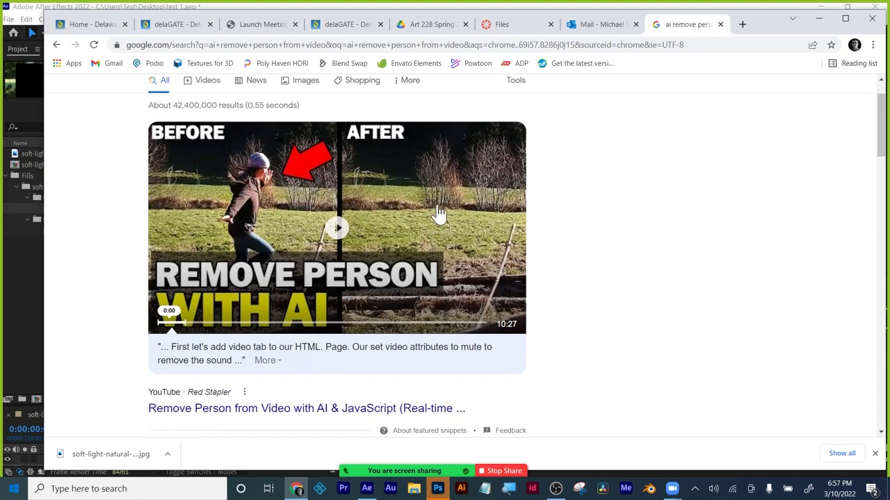
scroll(423, 214, "up", 1)
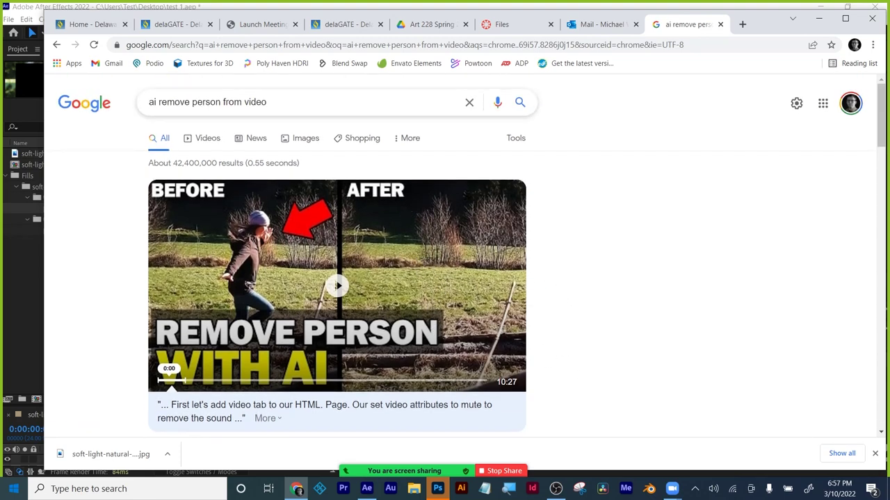
Change the query to 'ai roto person from video' and browse those results.
left_click_drag(191, 102, 161, 102)
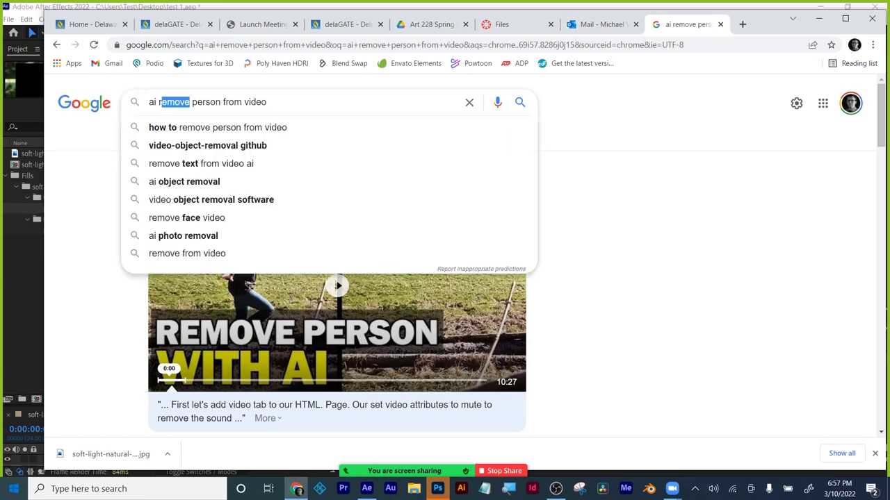
type("rp")
key("BackSpace")
key("BackSpace")
type("oto")
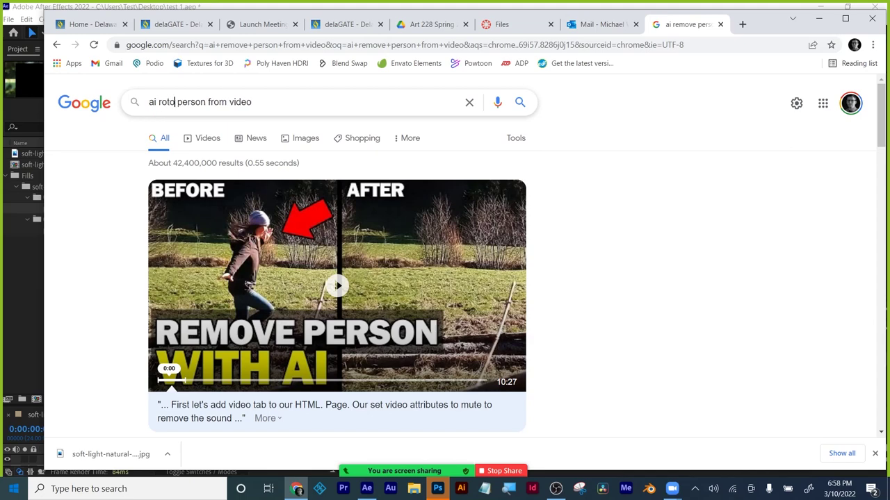
key("Return")
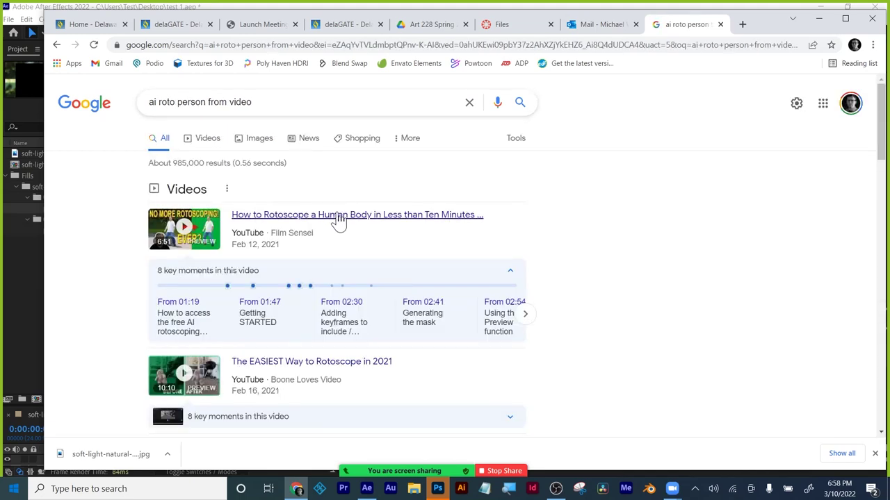
scroll(331, 268, "down", 2)
scroll(330, 268, "down", 1)
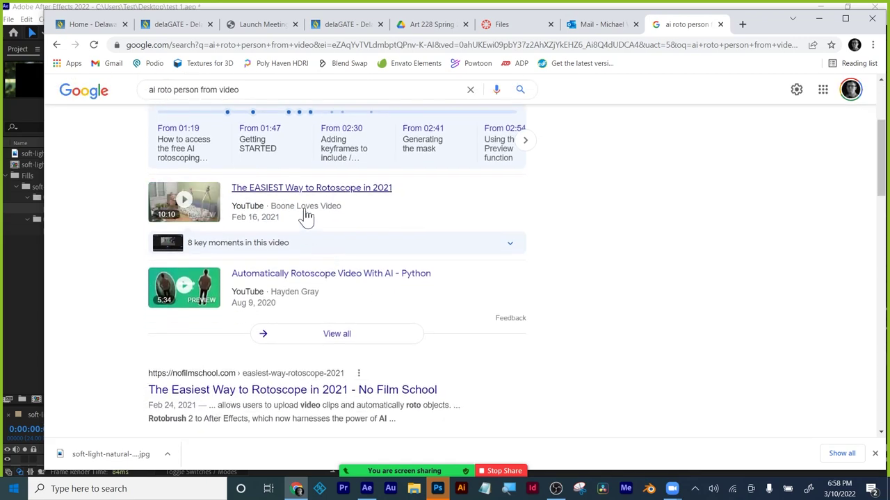
scroll(298, 295, "down", 3)
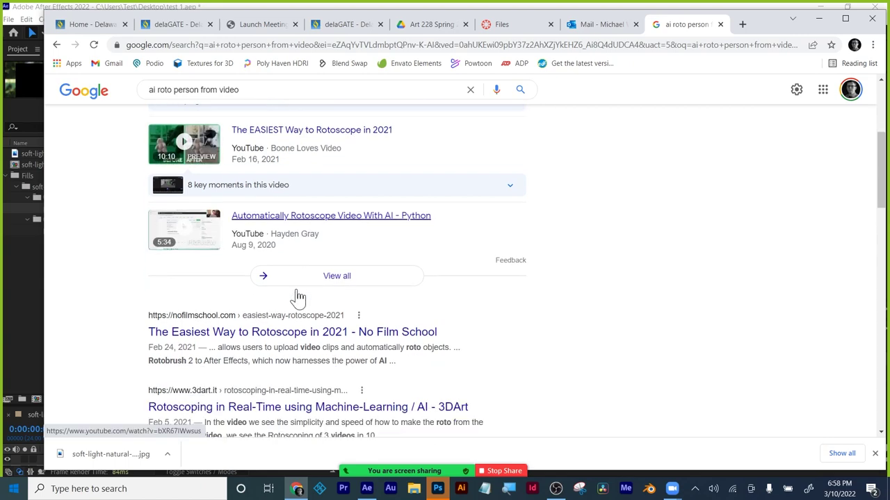
scroll(204, 208, "up", 5)
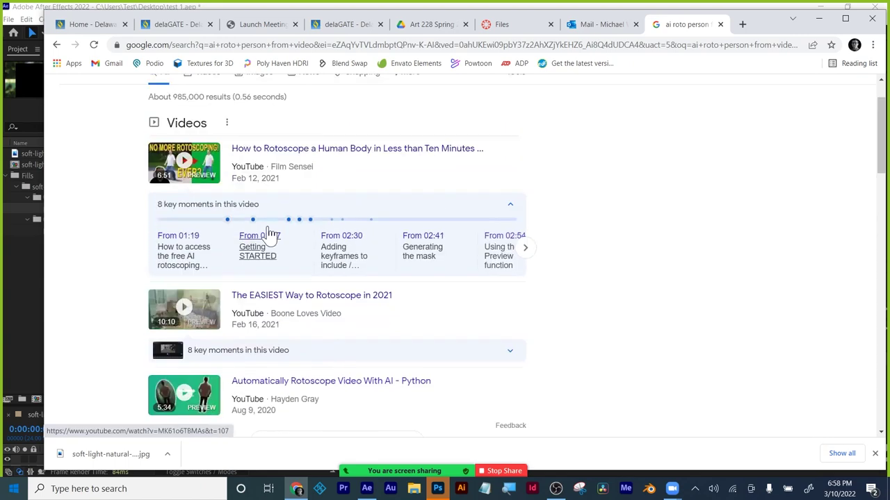
Switch the query back to 'ai remove person from video' and scroll through the results.
double_click(159, 102)
type("remove person from video")
key("Return")
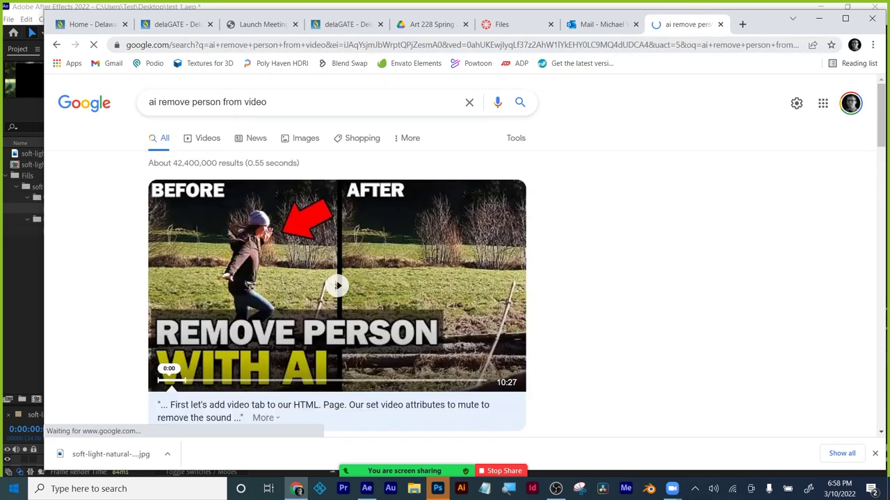
scroll(537, 257, "down", 2)
scroll(537, 260, "down", 2)
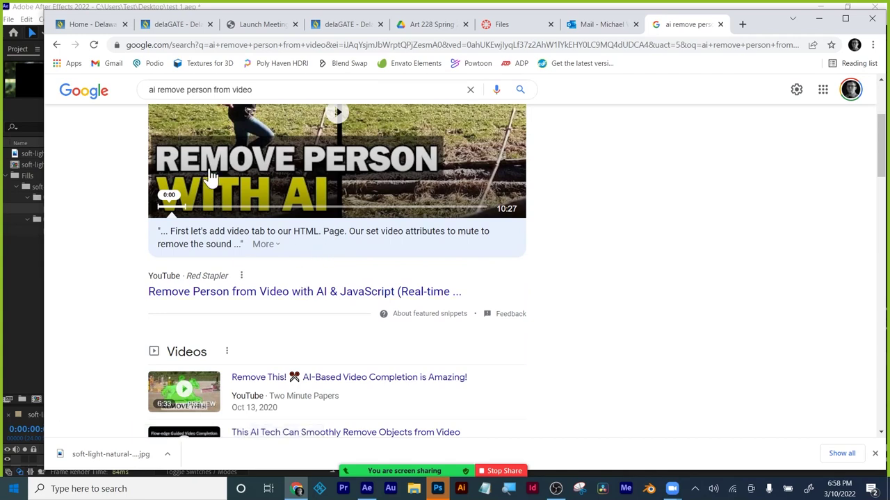
scroll(326, 309, "down", 2)
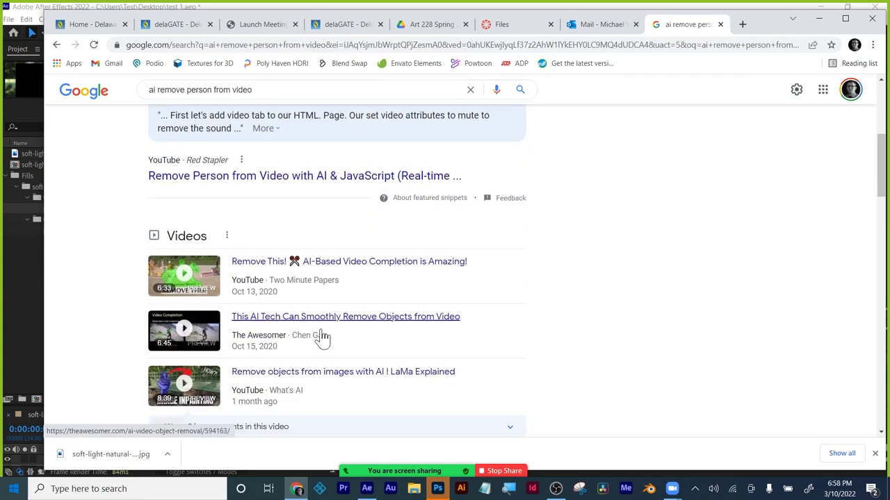
scroll(537, 320, "down", 3)
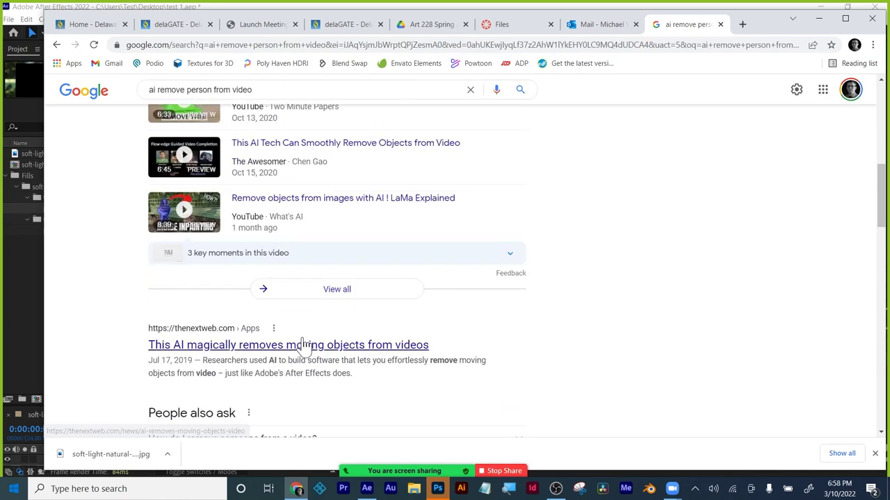
Read The Next Web's AI moving-object-removal article down to Related Articles, then close its tab.
left_click(303, 348)
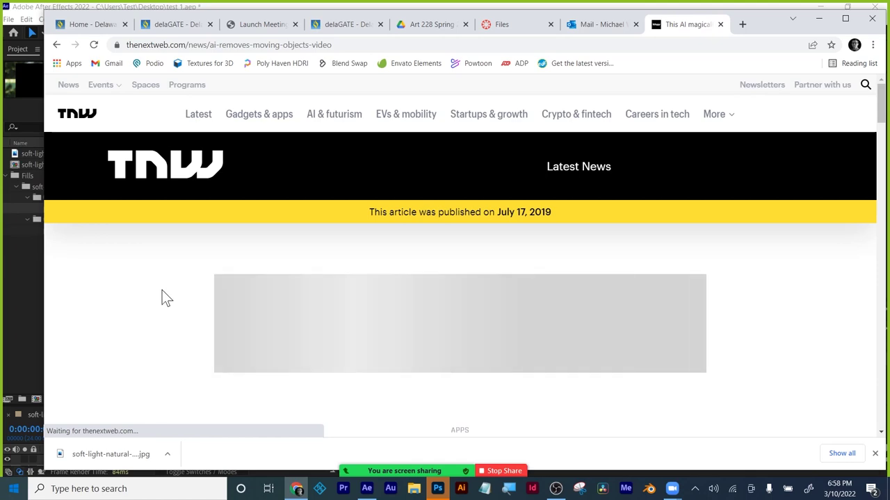
scroll(162, 290, "down", 3)
scroll(161, 290, "down", 1)
scroll(162, 292, "down", 5)
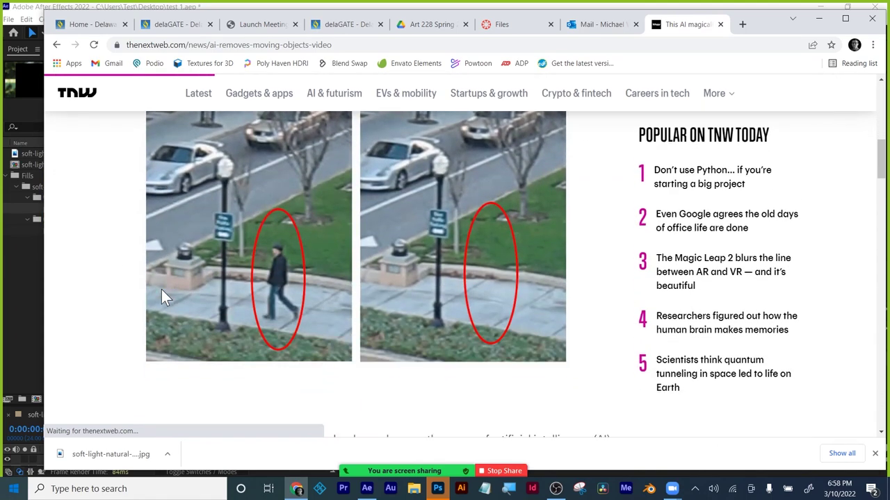
scroll(758, 295, "down", 1)
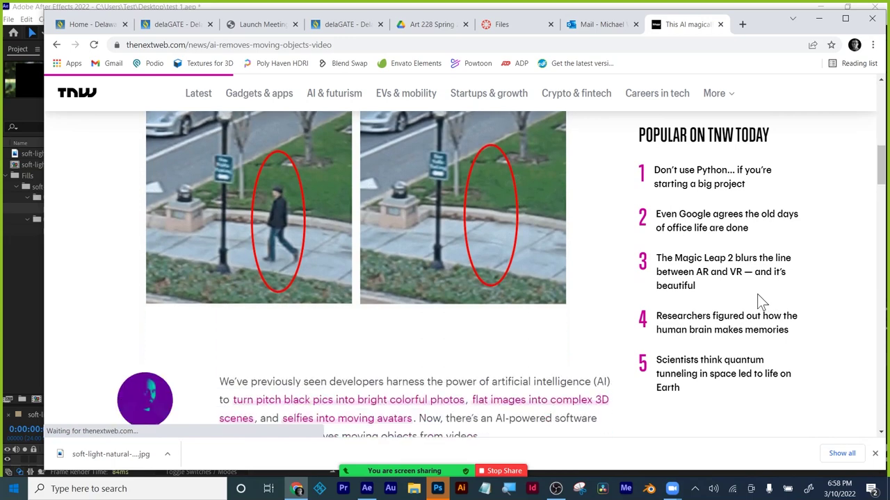
scroll(758, 295, "down", 3)
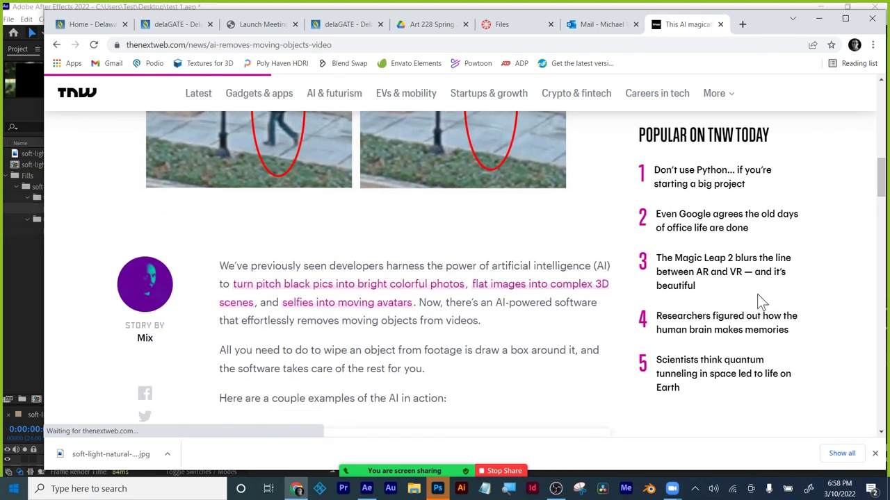
scroll(758, 296, "down", 8)
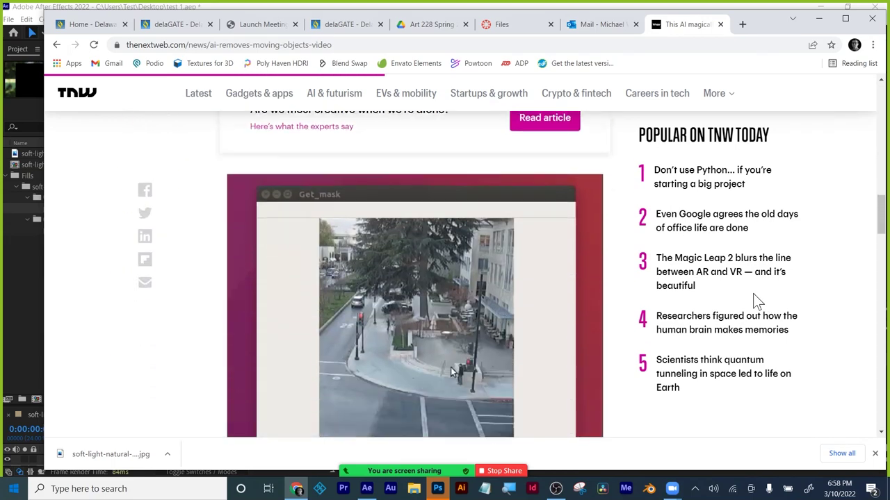
scroll(752, 293, "down", 9)
scroll(750, 293, "up", 4)
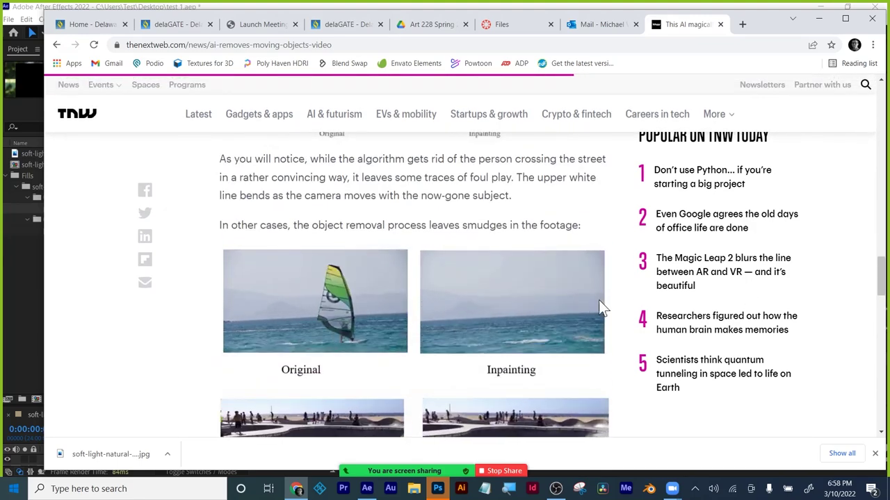
scroll(699, 289, "down", 3)
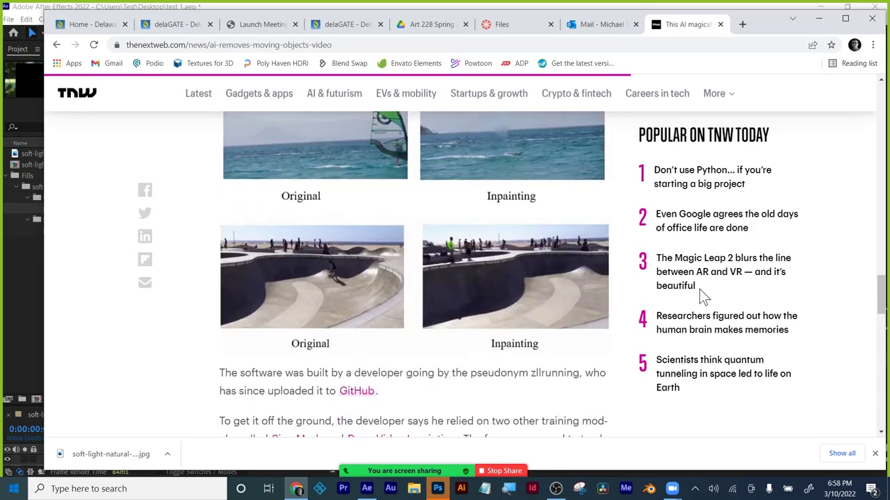
scroll(699, 289, "down", 10)
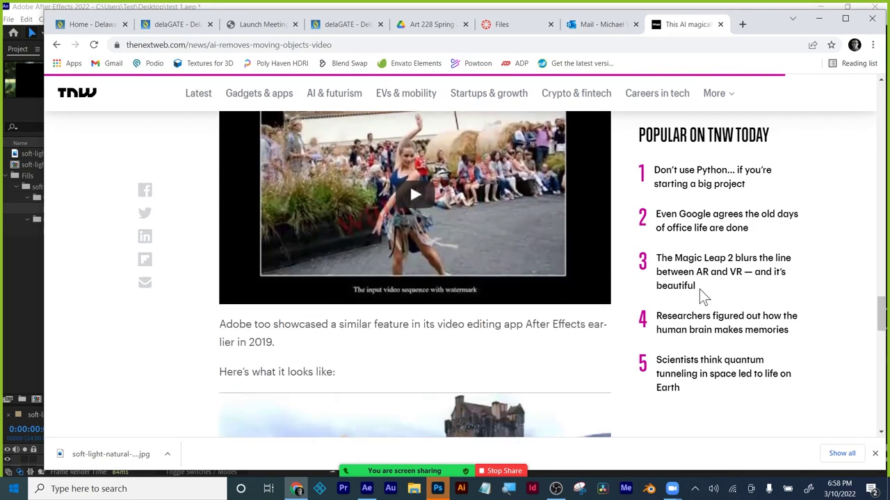
scroll(693, 240, "down", 5)
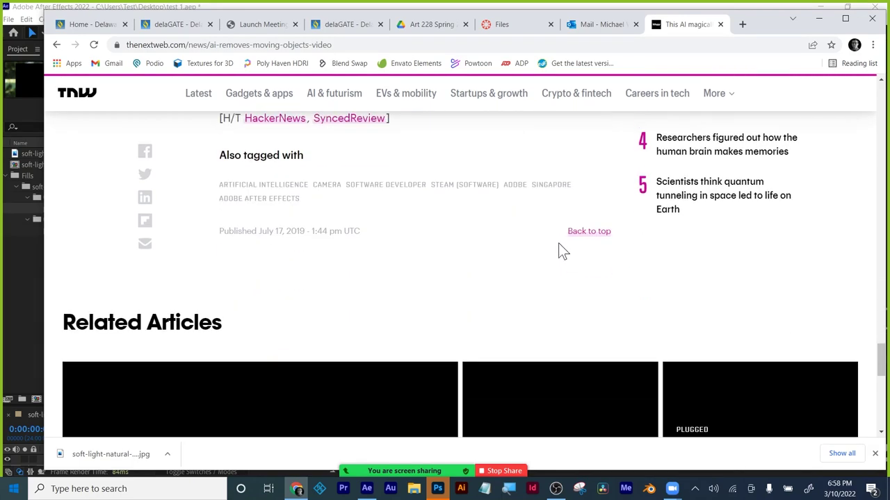
left_click(720, 24)
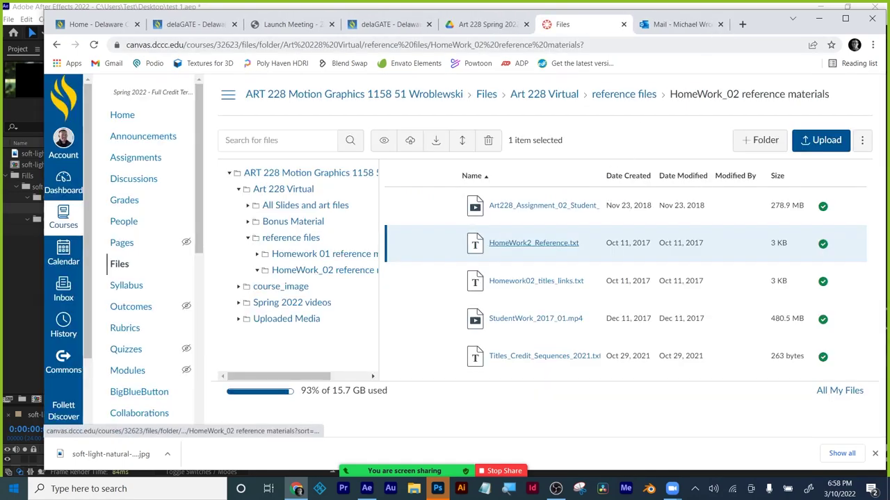
Minimize Chrome to bring the test 1 portrait comp in After Effects back into view.
left_click(820, 19)
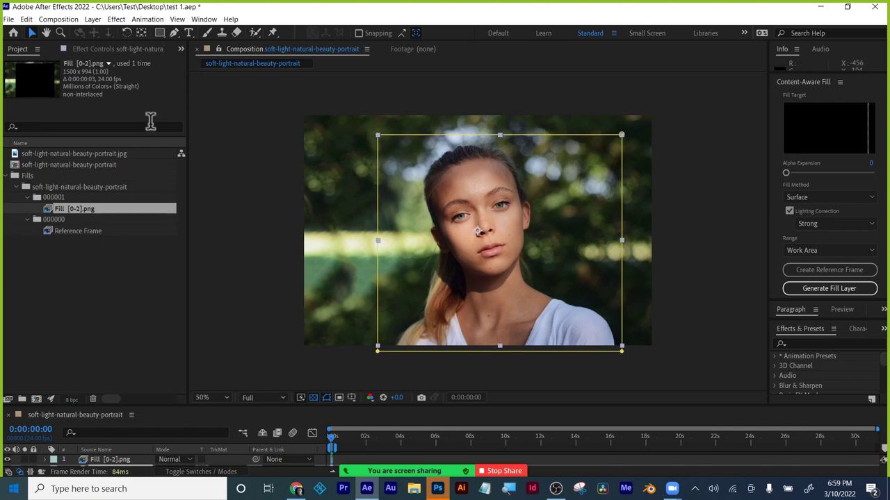
Purge all memory and disk cache, then deselect the portrait photo layer 2.
left_click(29, 20)
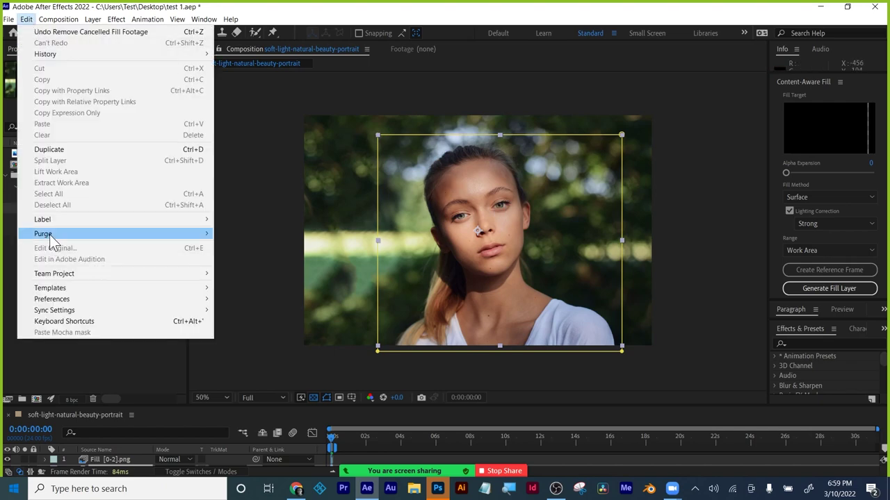
mouse_move(49, 235)
left_click(237, 244)
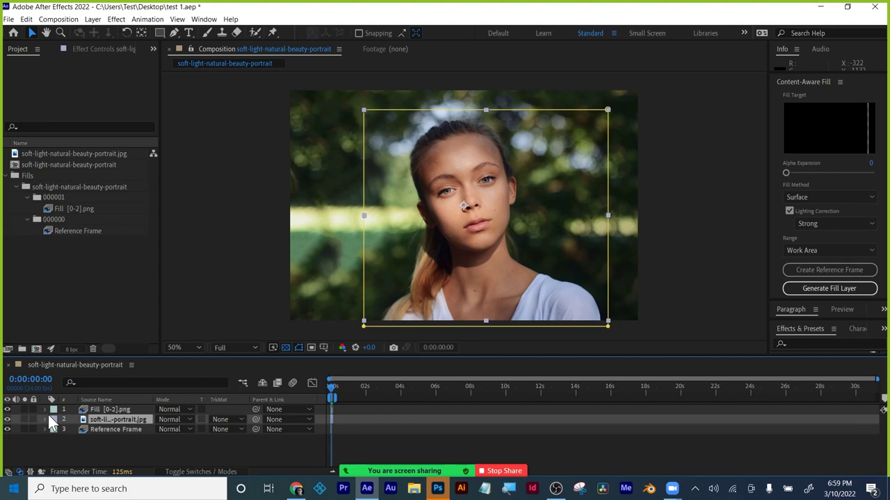
left_click(116, 446)
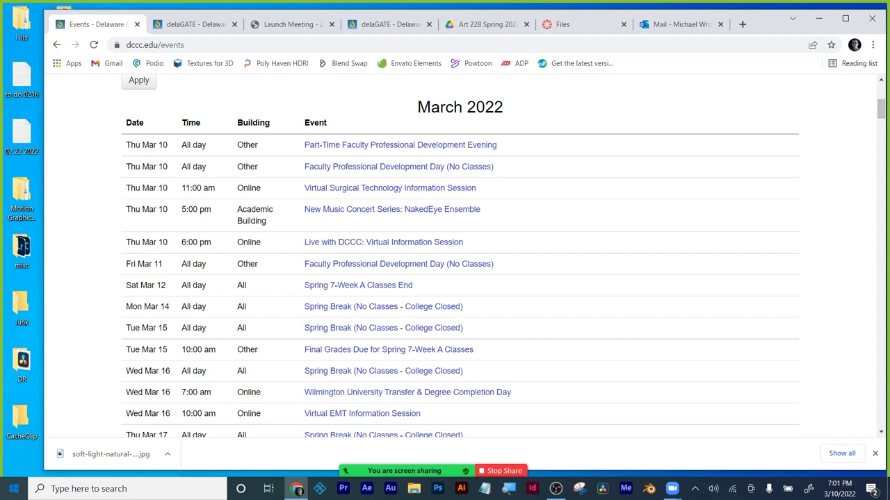
Review the March 2022 events list, highlighting the Mar 14–15 Spring Break closure.
left_click_drag(125, 307, 198, 325)
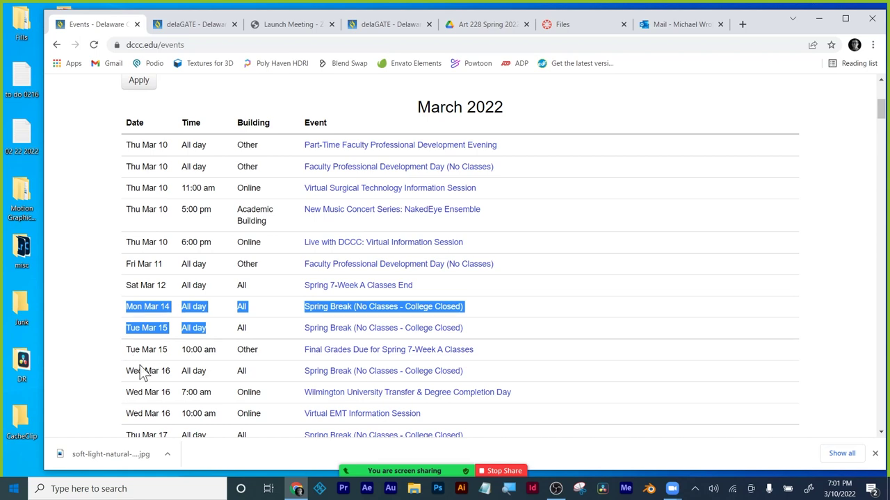
scroll(139, 407, "down", 1)
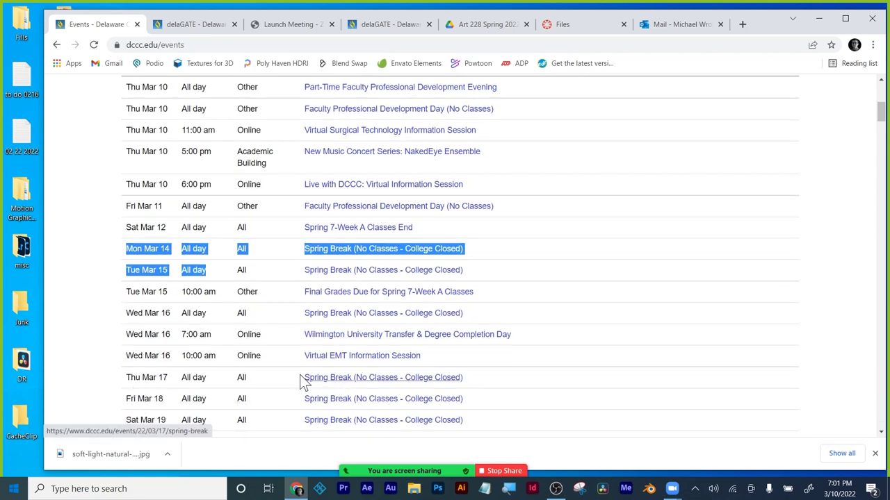
left_click(105, 336)
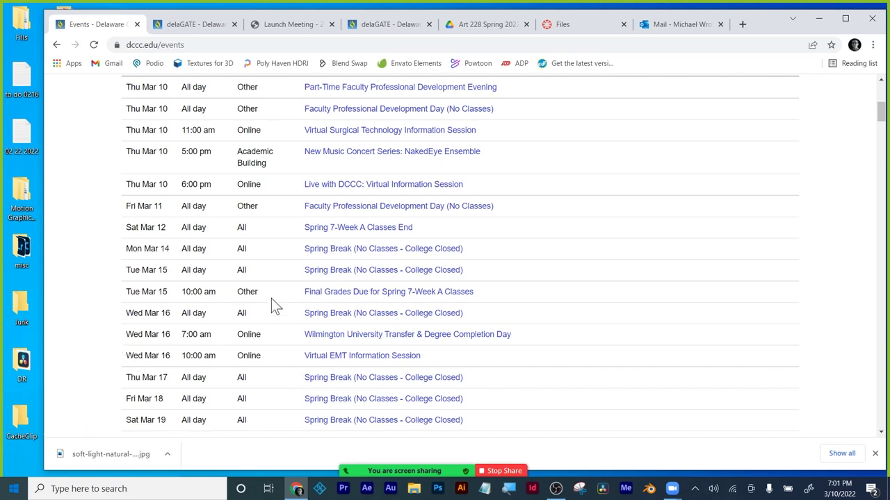
scroll(267, 285, "down", 10)
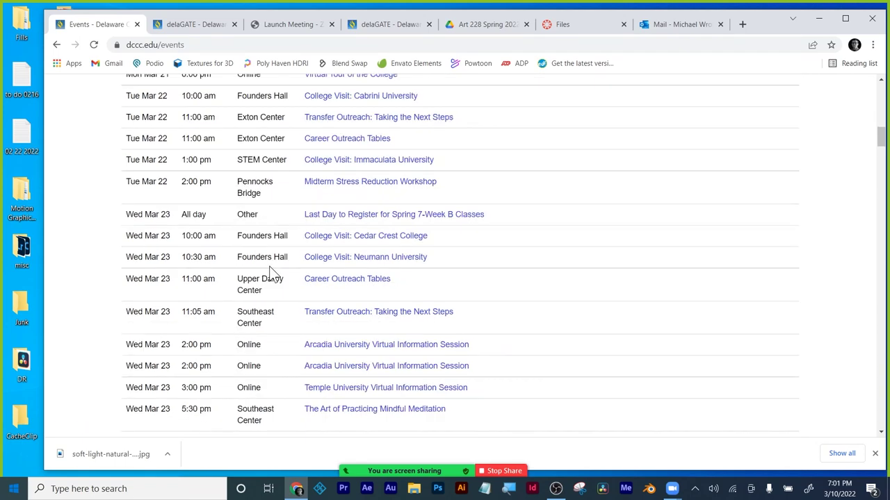
scroll(437, 104, "up", 7)
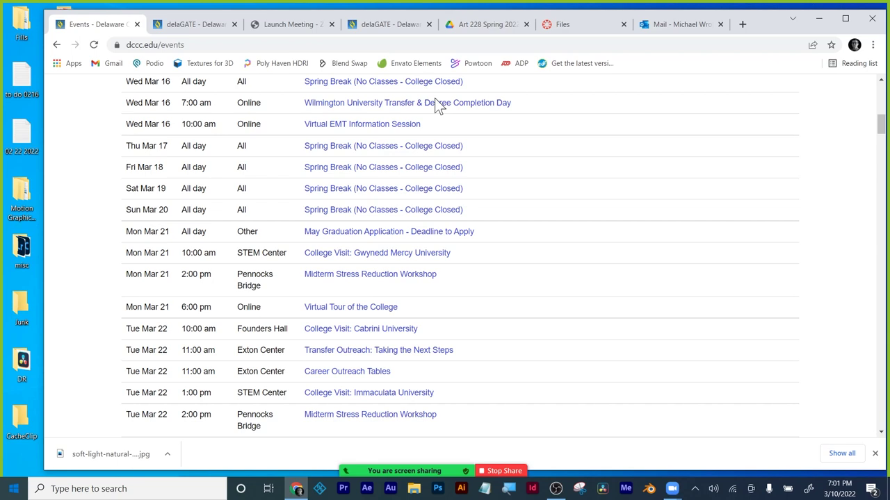
scroll(444, 250, "up", 5)
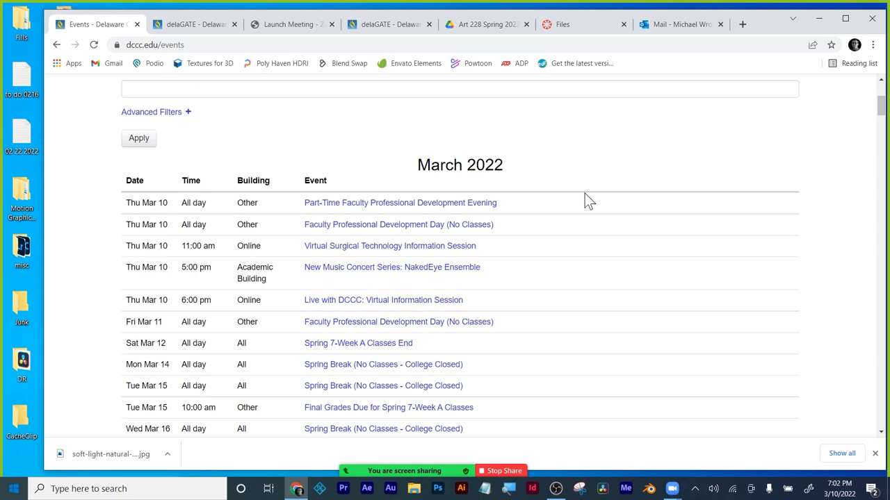
Close the Events and delaGATE tabs, return to Canvas files, and dismiss the download bar.
left_click(137, 25)
left_click(136, 24)
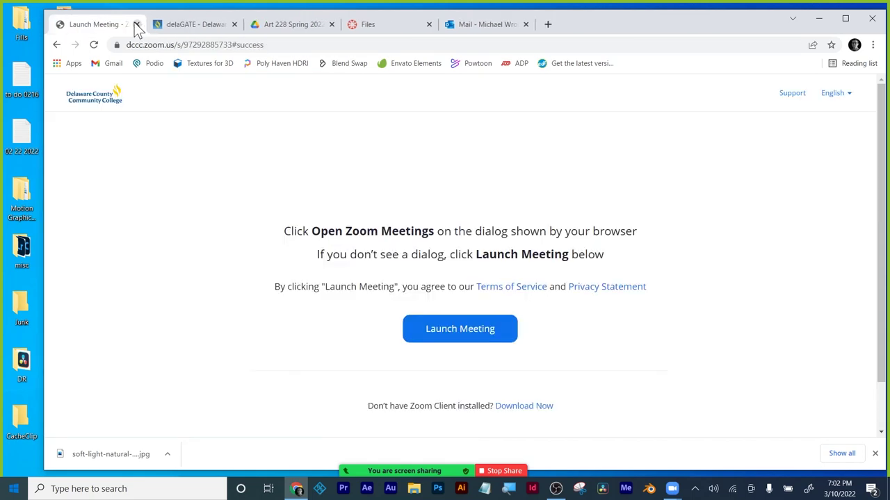
left_click(372, 24)
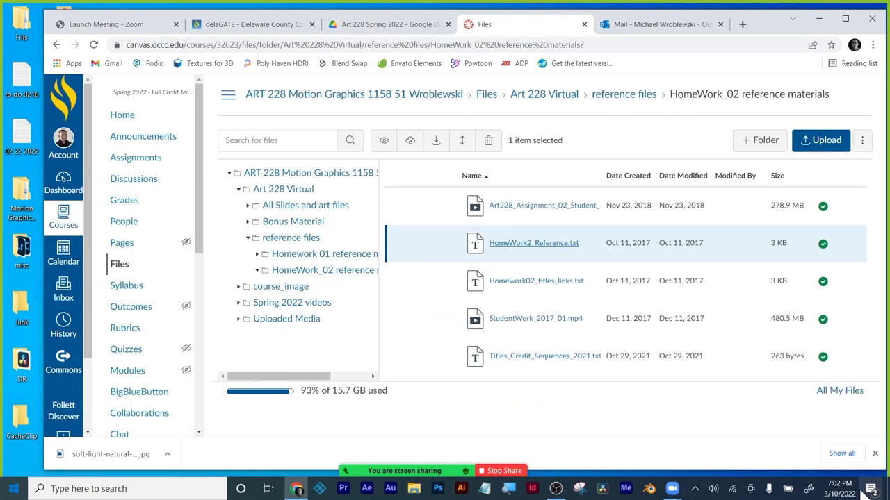
left_click(874, 453)
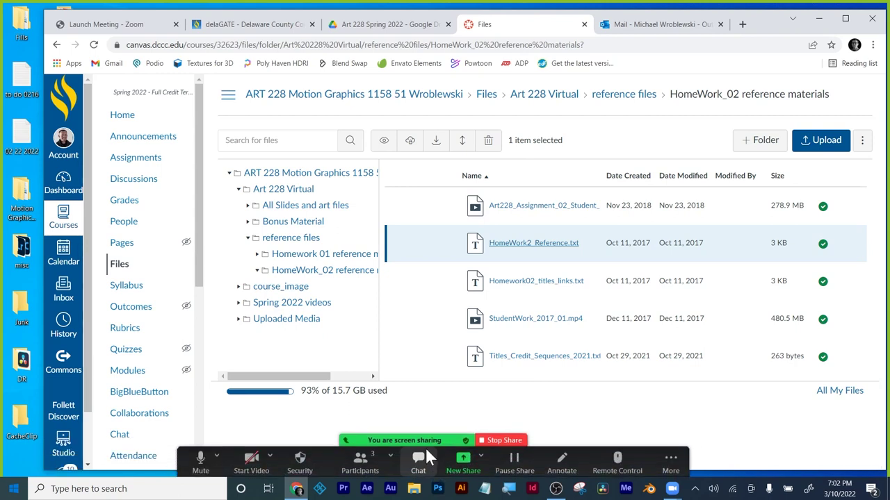